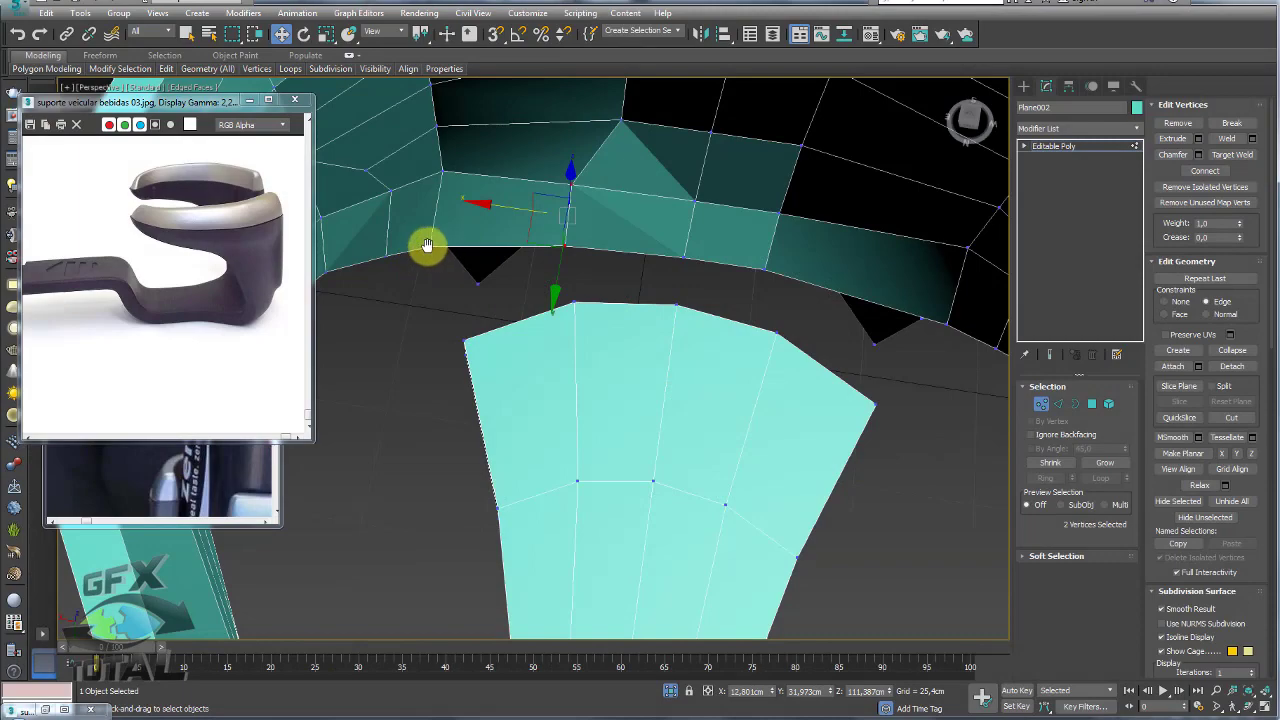
Pull the selected vertex up and left to reshape the edges near the gap.
mouse_move(388, 243)
middle_mouse_down("alt")
mouse_move(443, 229)
mouse_move(441, 250)
middle_mouse_up("alt")
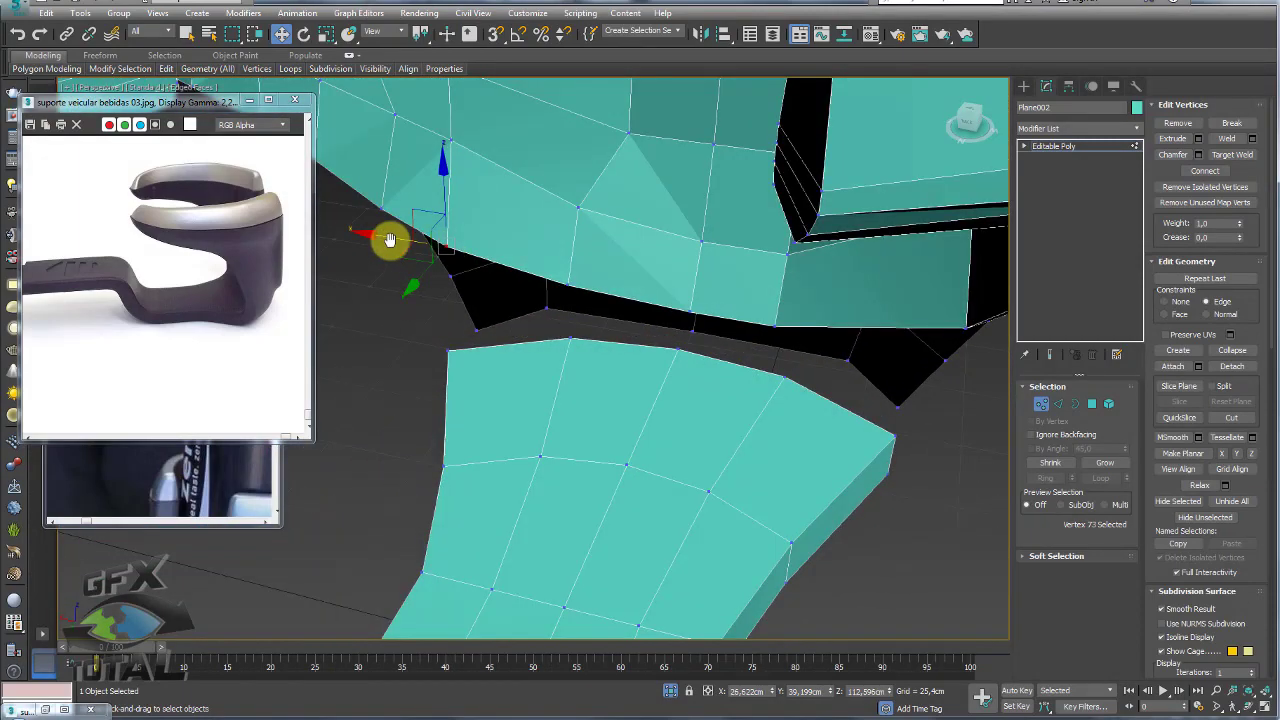
left_click_drag(390, 240, 383, 237)
middle_click_drag(388, 238, 487, 323, "alt")
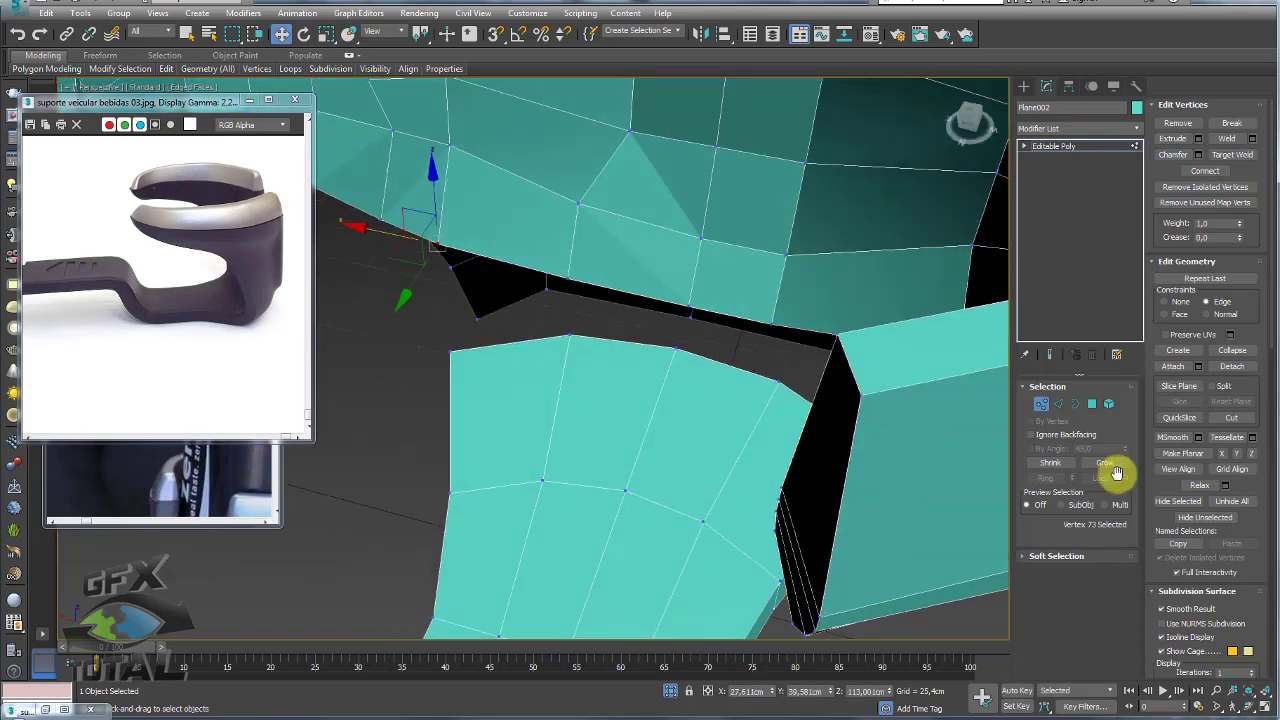
Select the four border edges around the ring-body gap and bridge them into a polygon.
left_click(1059, 404)
left_click(600, 285)
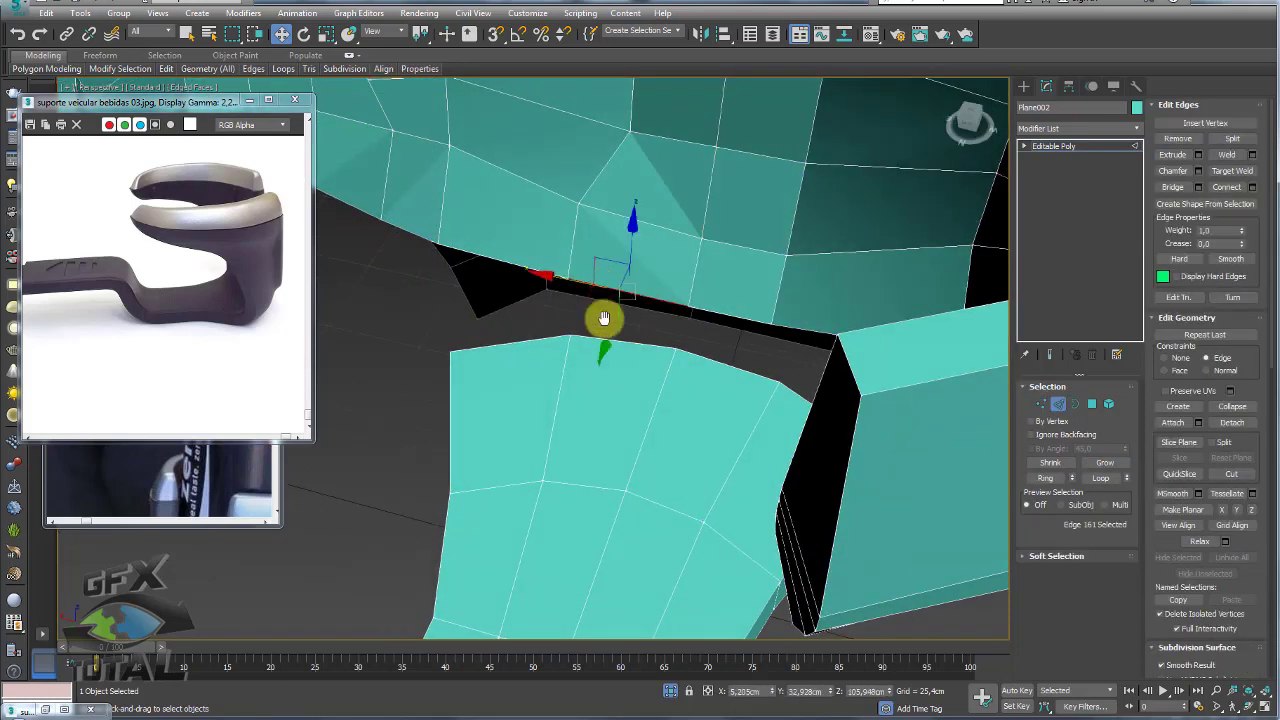
left_click(600, 338, "ctrl")
left_click(534, 337, "ctrl")
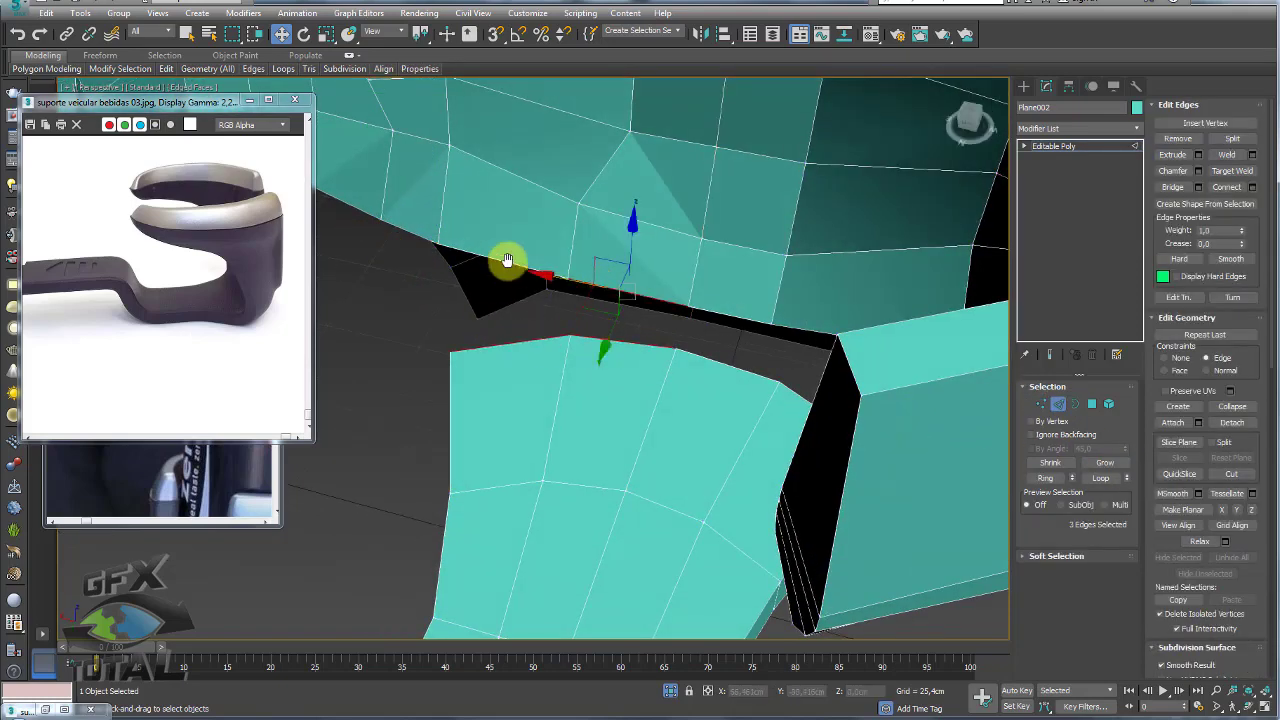
left_click(505, 261, "ctrl")
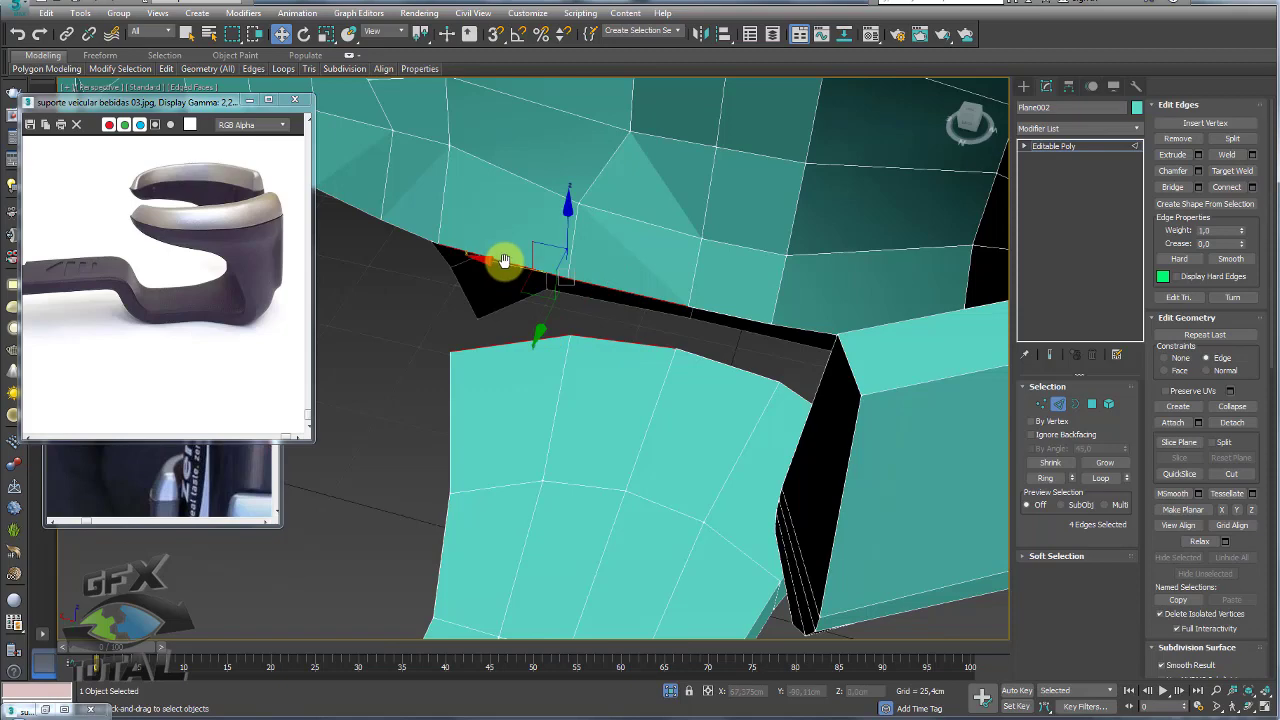
left_click(1150, 187)
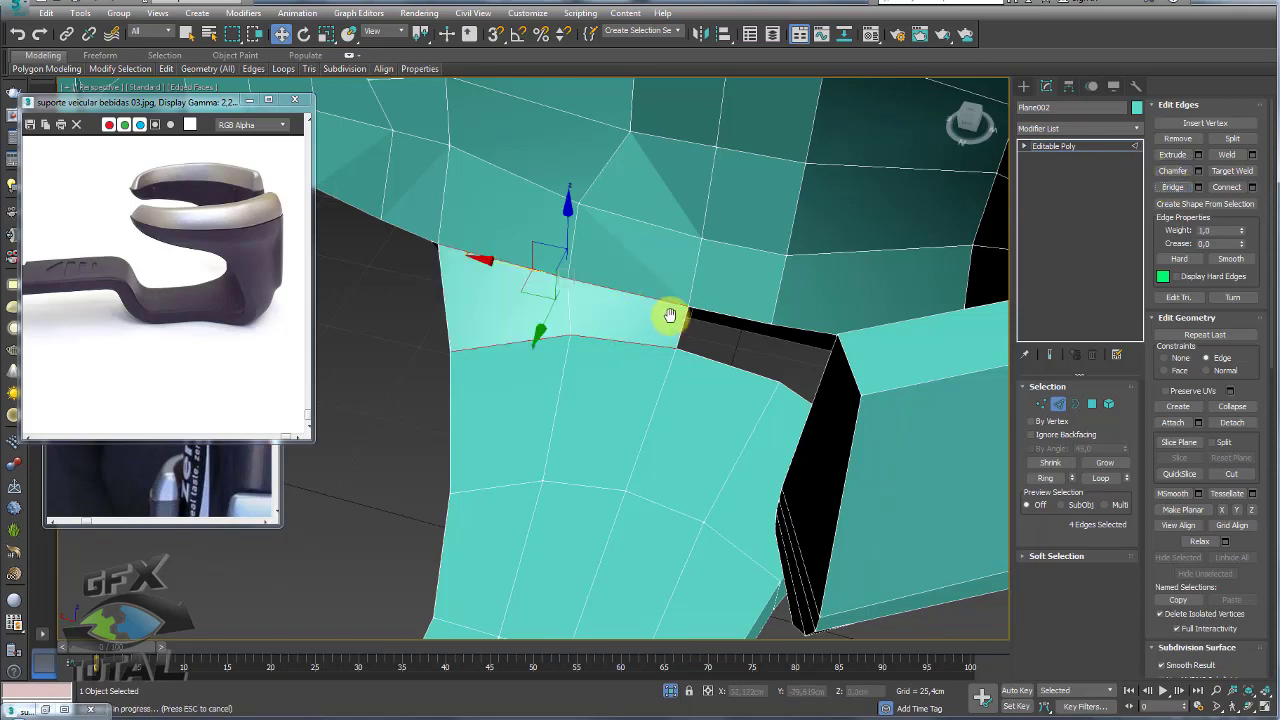
scroll(668, 315, "down", 3)
mouse_move(634, 323)
middle_mouse_down("alt")
mouse_move(714, 289)
mouse_move(603, 297)
mouse_move(563, 263)
middle_mouse_up("alt")
Select the edge ring on the lower body and connect it with new edges.
scroll(617, 266, "up", 3)
scroll(648, 235, "up", 2)
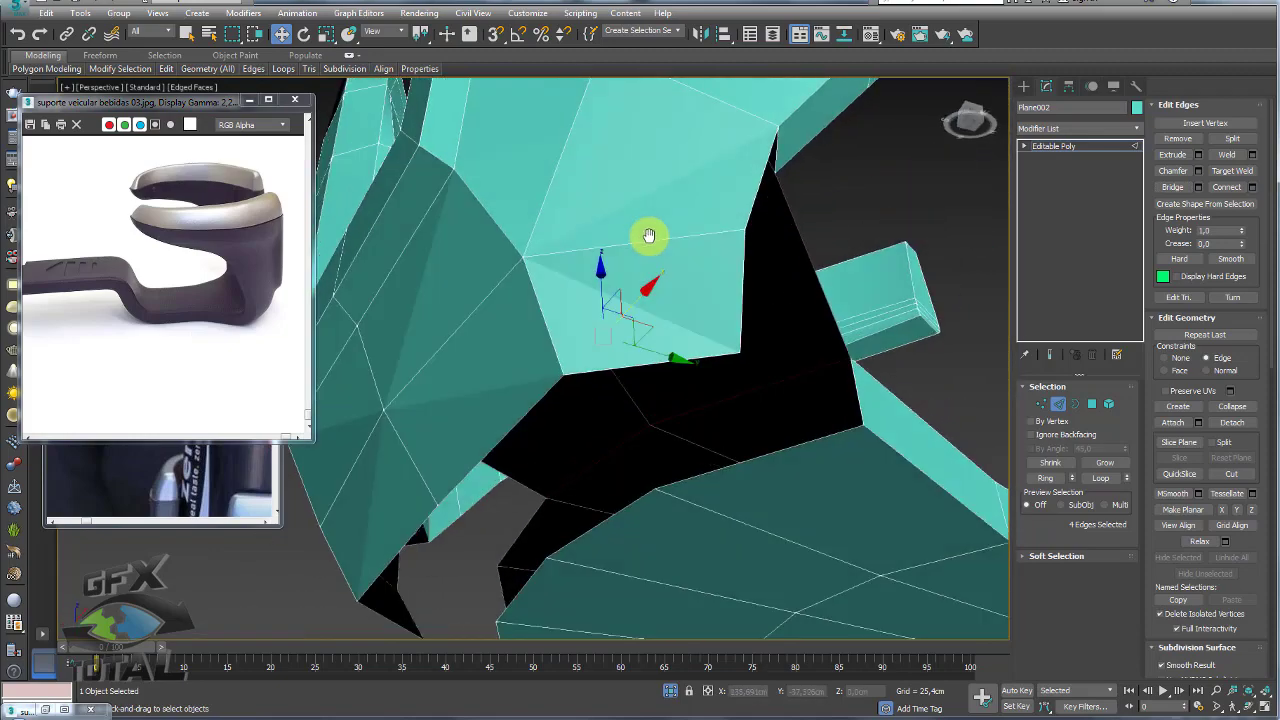
mouse_move(648, 235)
middle_mouse_down("alt")
mouse_move(594, 286)
mouse_move(706, 337)
mouse_move(663, 371)
mouse_move(575, 401)
middle_mouse_up("alt")
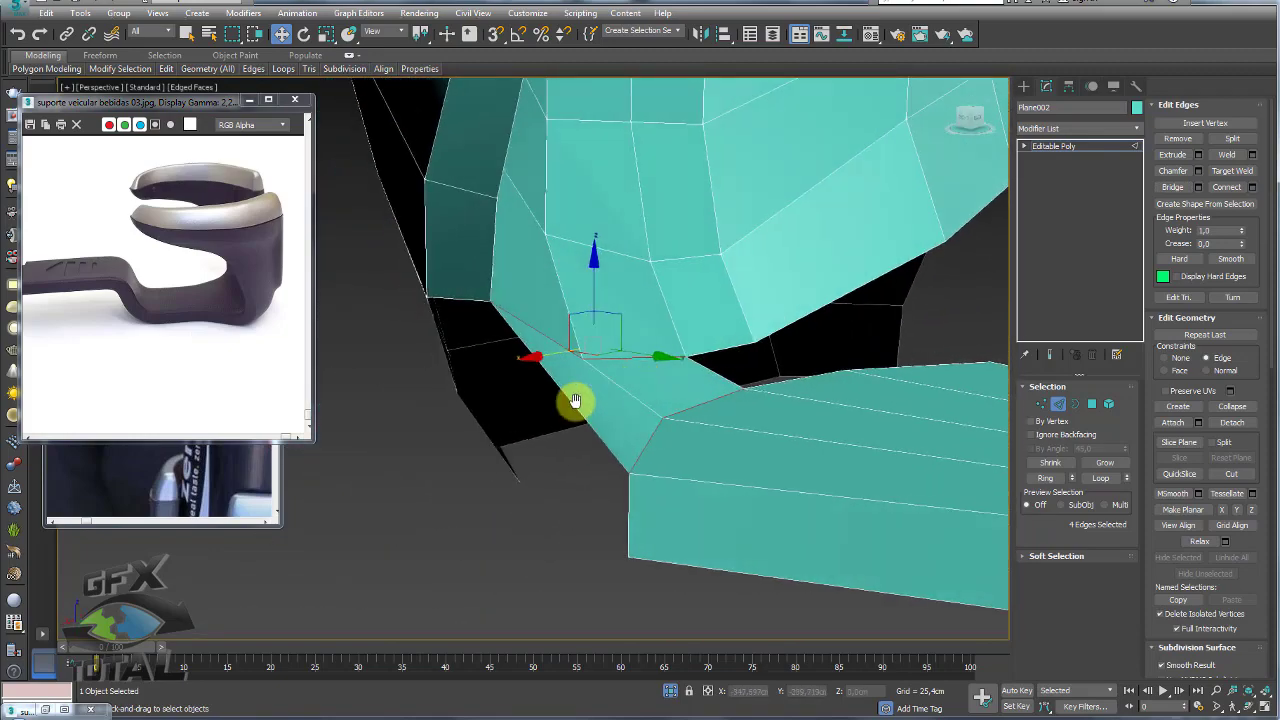
left_click_drag(575, 403, 723, 409)
left_click(1046, 475)
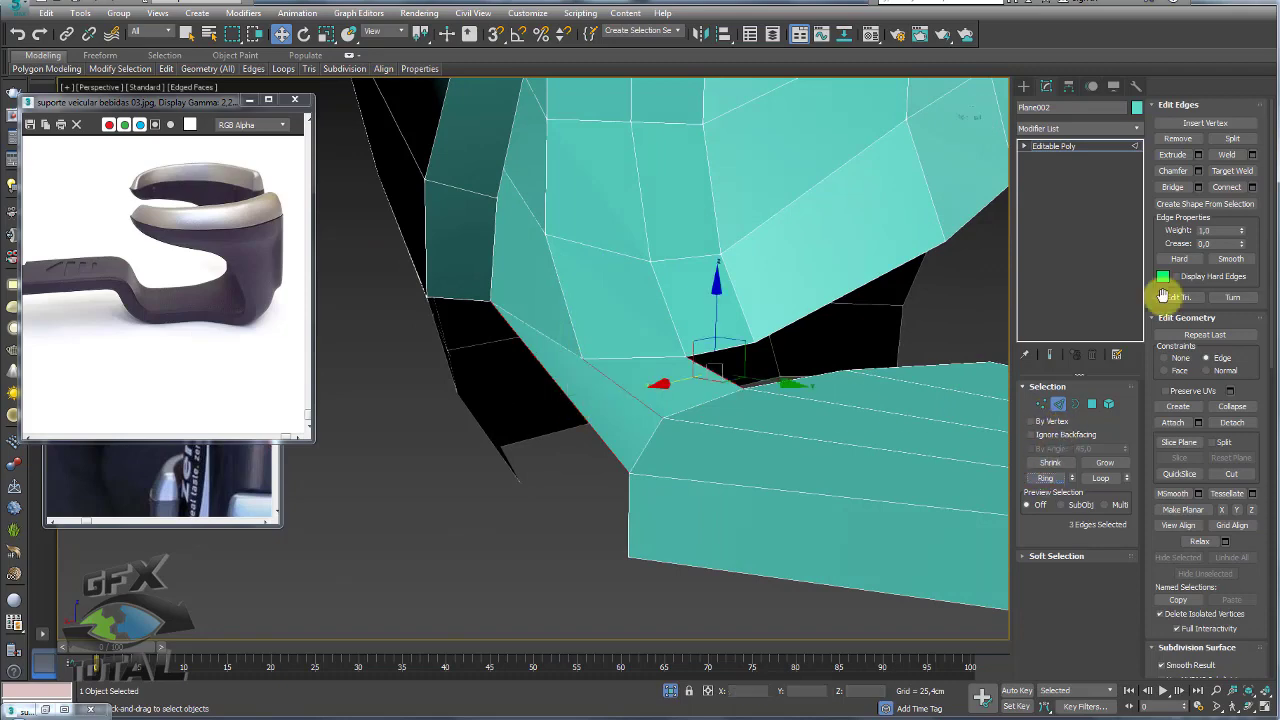
left_click(1218, 188)
Bridge the border edges of both holes under the cup holder with polygons.
mouse_move(777, 363)
middle_mouse_down("alt")
mouse_move(457, 346)
mouse_move(524, 366)
mouse_move(559, 333)
middle_mouse_up("alt")
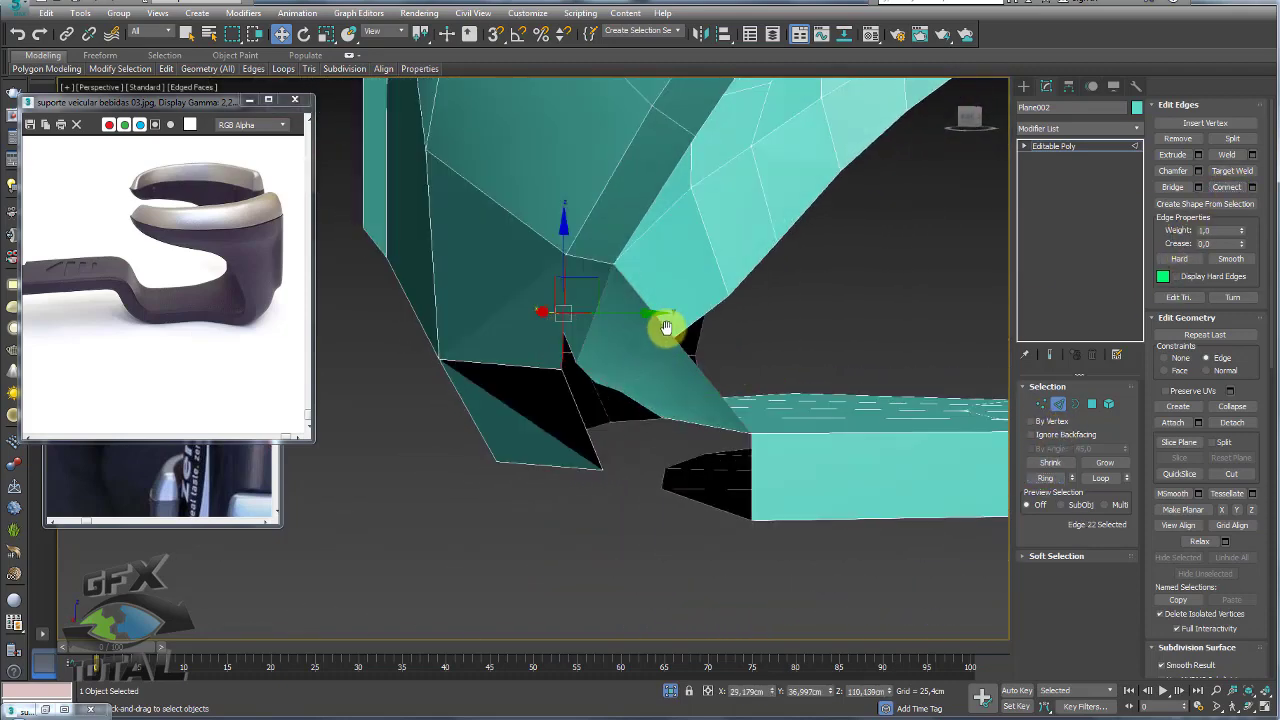
left_click(1172, 188)
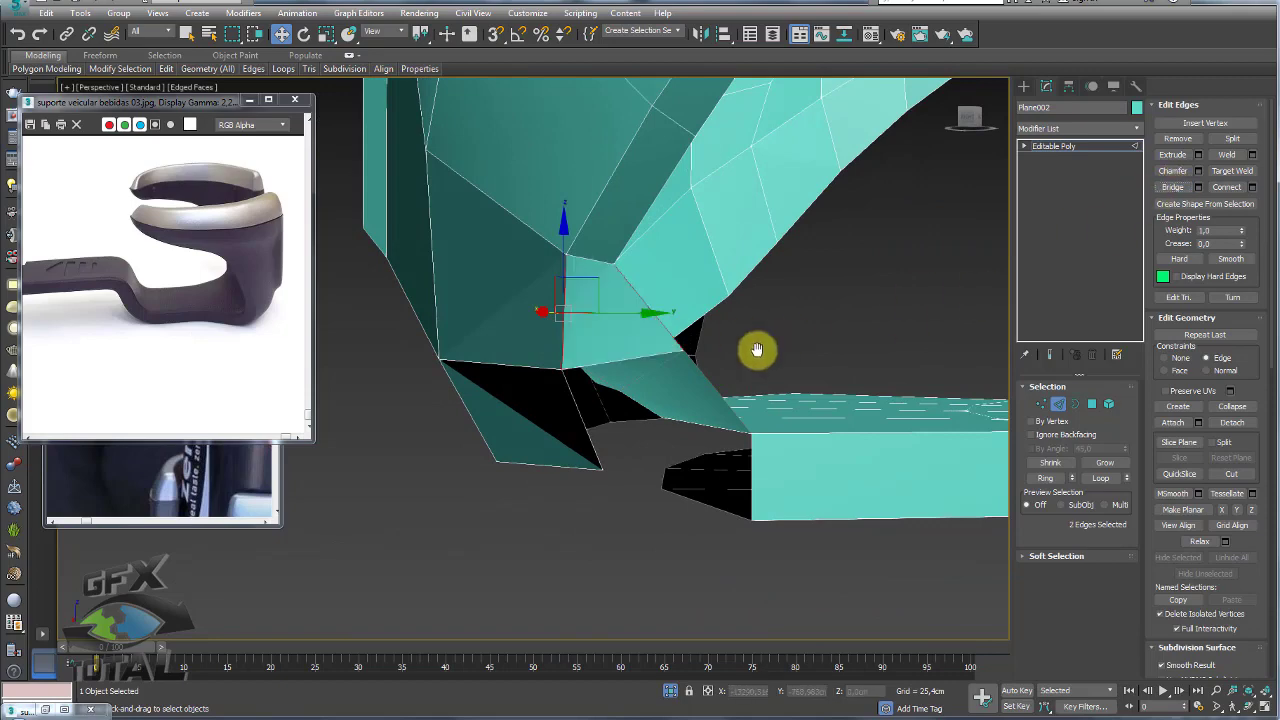
left_click(584, 438)
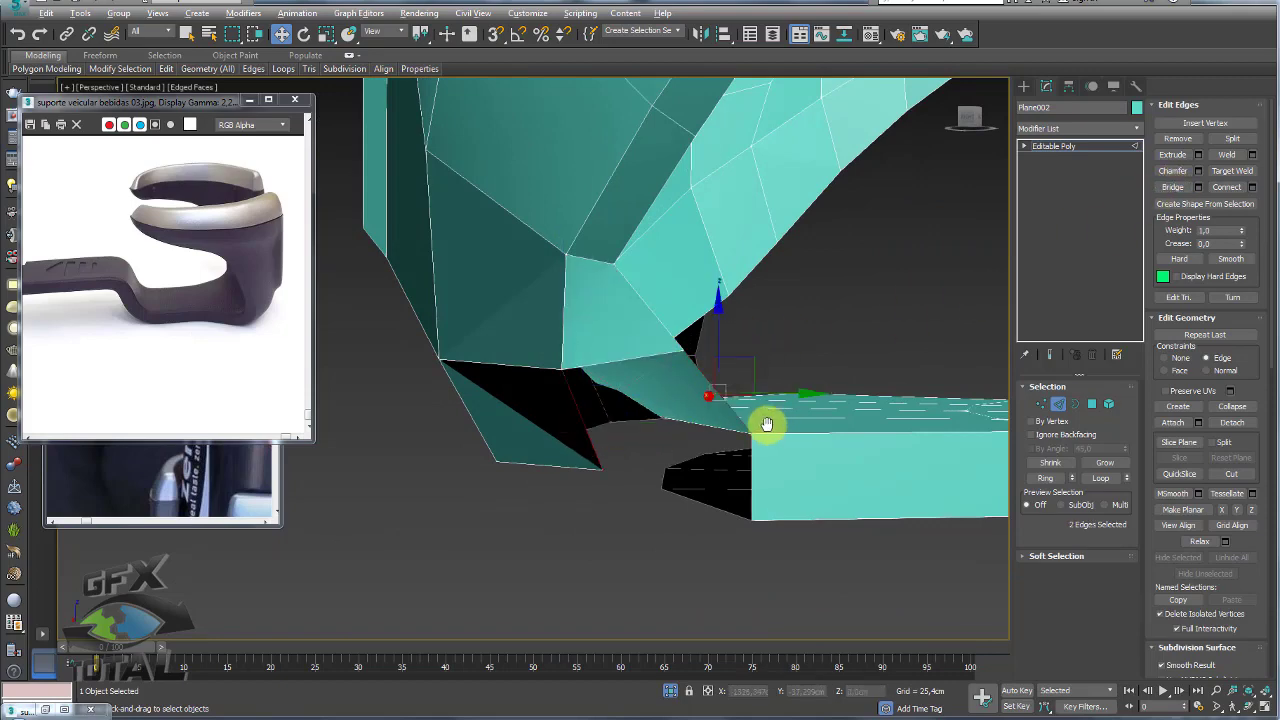
mouse_move(766, 423)
middle_mouse_down("alt")
mouse_move(767, 366)
mouse_move(703, 409)
mouse_move(757, 337)
mouse_move(680, 276)
middle_mouse_up("alt")
left_click(1172, 188)
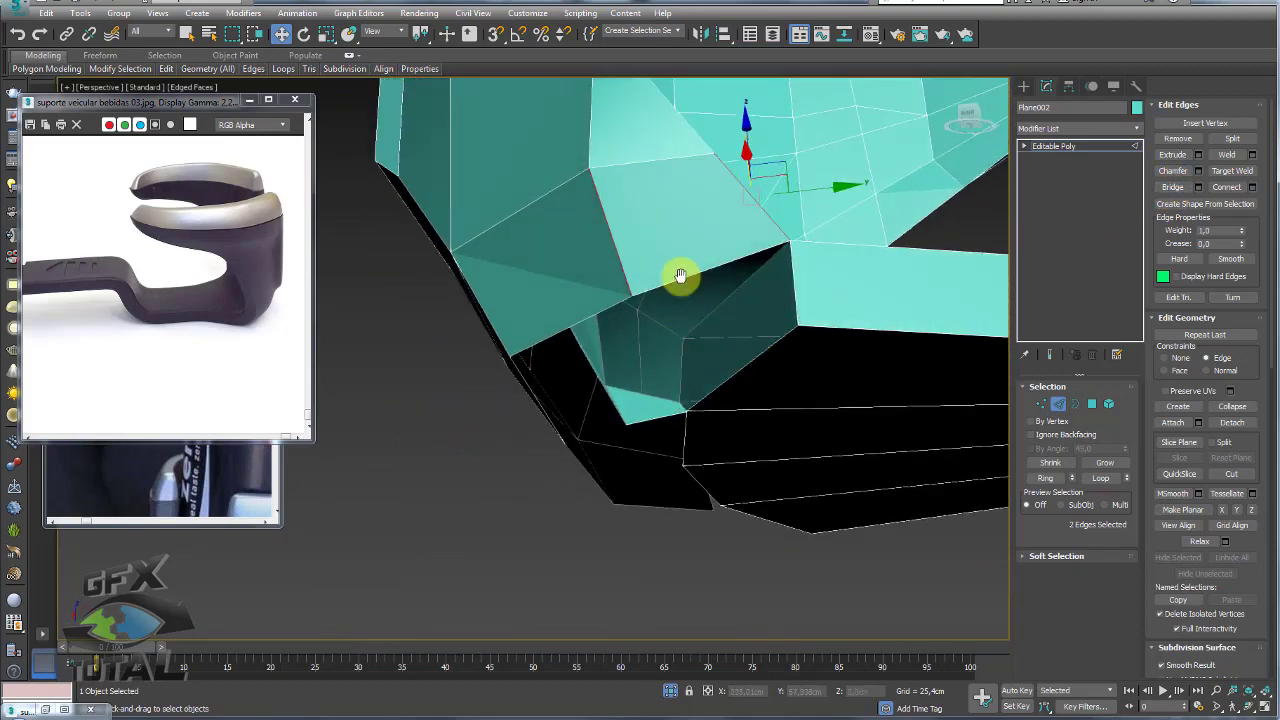
Select the whole edge loop along the underside and inspect it from below.
mouse_move(797, 309)
middle_mouse_down("alt")
mouse_move(863, 326)
mouse_move(806, 374)
middle_mouse_up("alt")
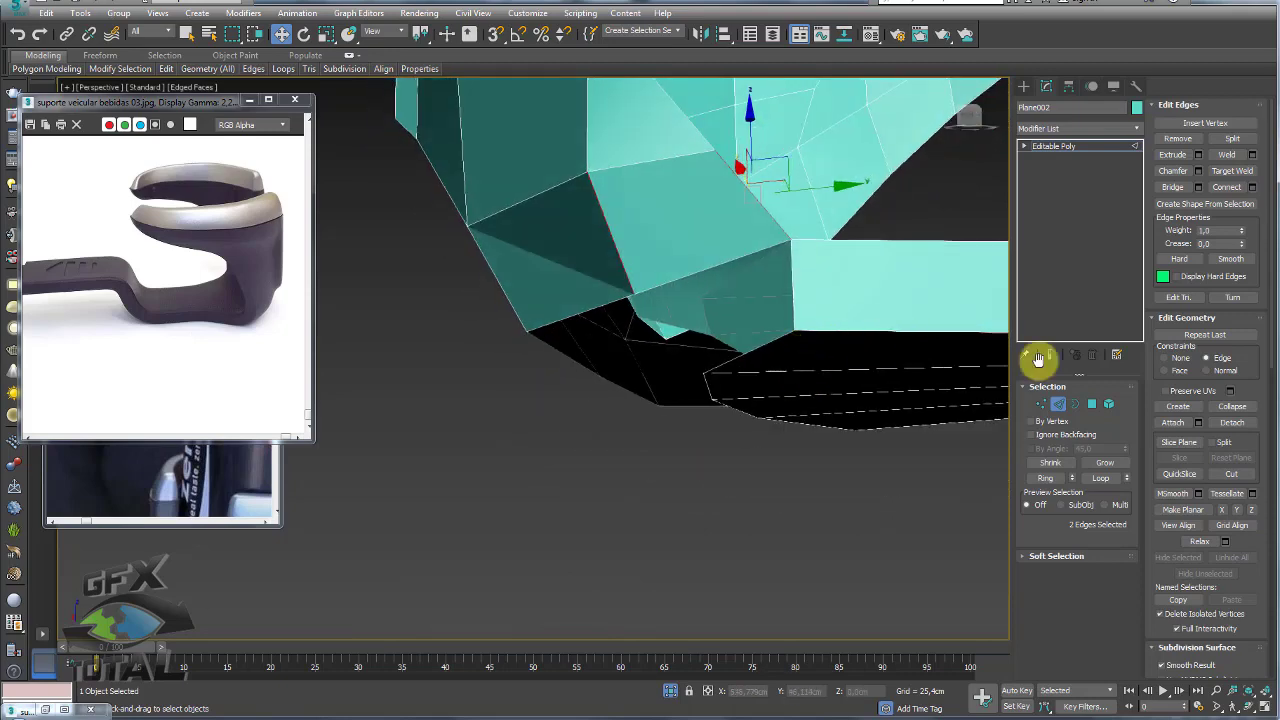
double_click(760, 350)
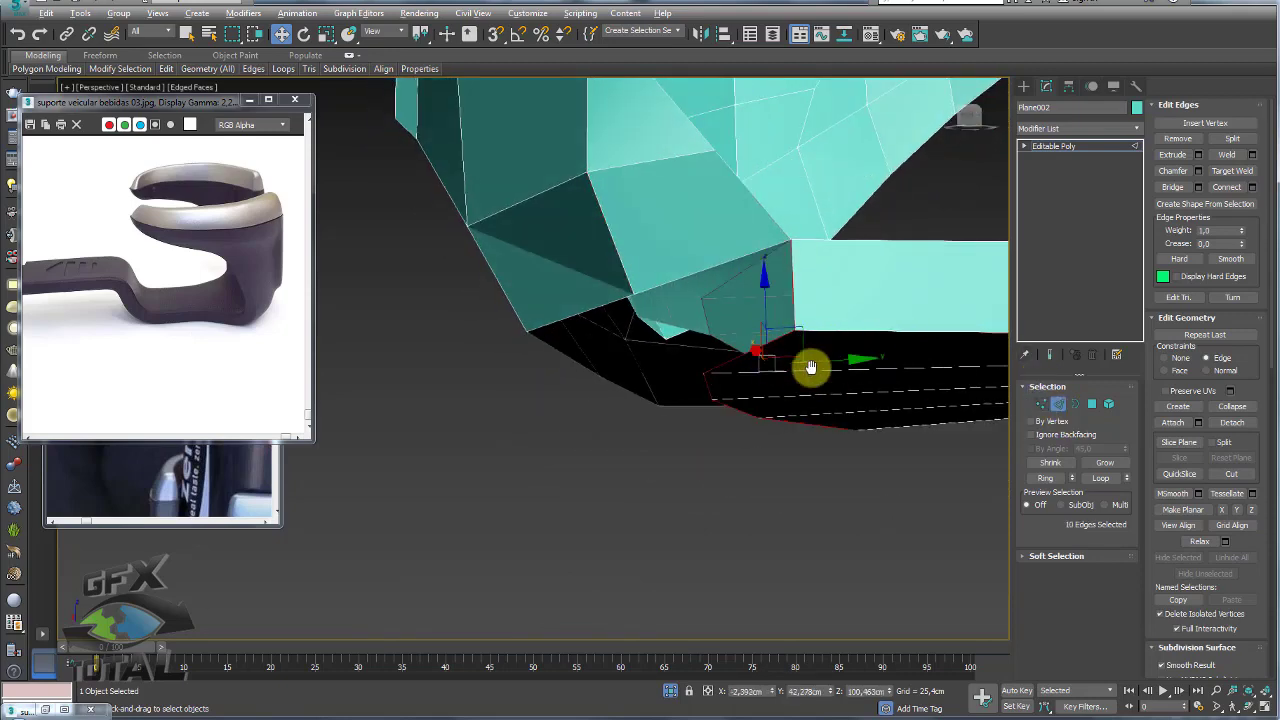
middle_click_drag(811, 366, 817, 381, "alt")
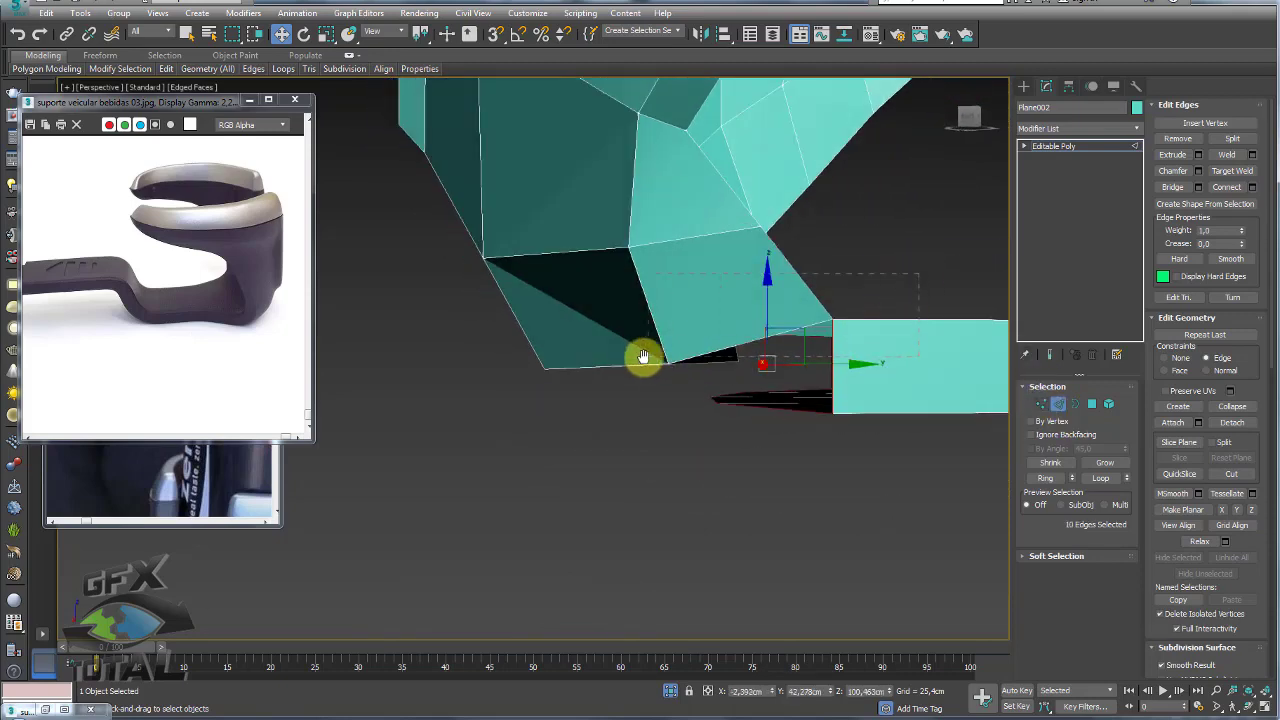
mouse_move(640, 357)
middle_mouse_down("alt")
mouse_move(849, 360)
mouse_move(806, 390)
middle_mouse_up("alt")
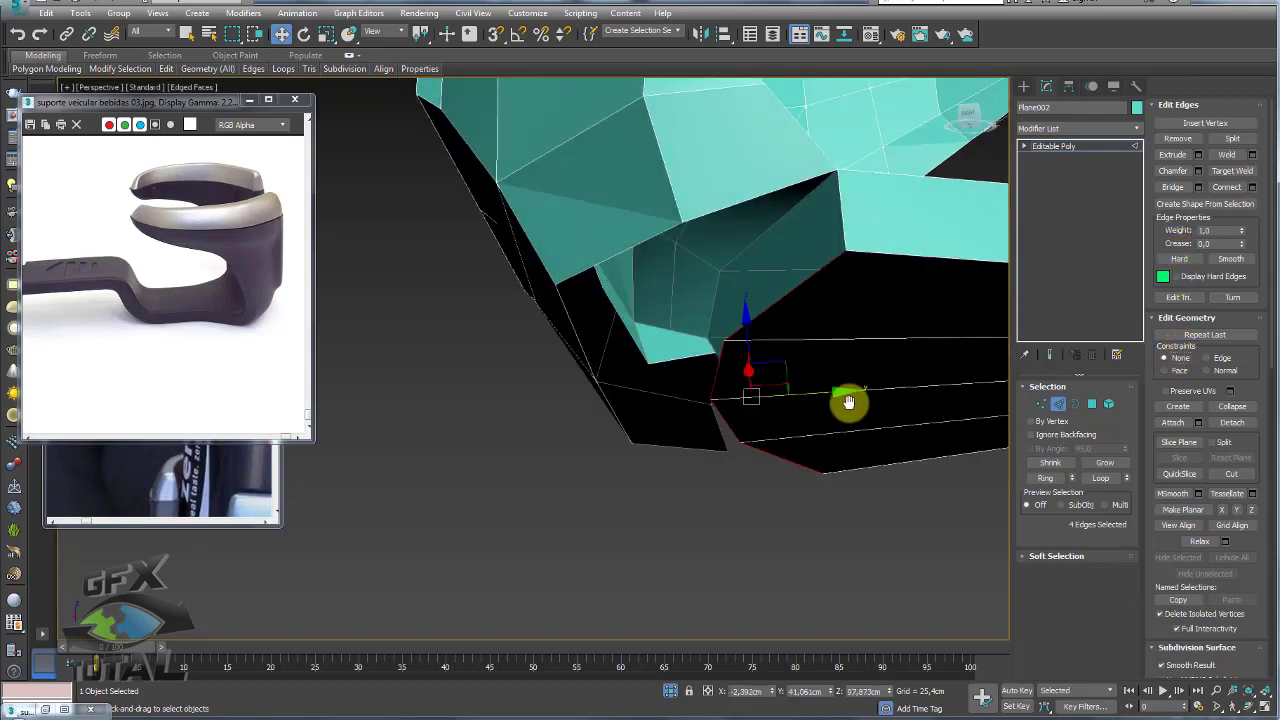
mouse_move(811, 397)
middle_mouse_down("alt")
mouse_move(709, 403)
mouse_move(794, 366)
mouse_move(760, 380)
mouse_move(792, 345)
mouse_move(777, 357)
mouse_move(817, 356)
mouse_move(814, 371)
mouse_move(820, 286)
middle_mouse_up("alt")
In Vertex mode, select the first stray vertex pair and collapse it.
left_click(1041, 403)
left_click(1230, 155)
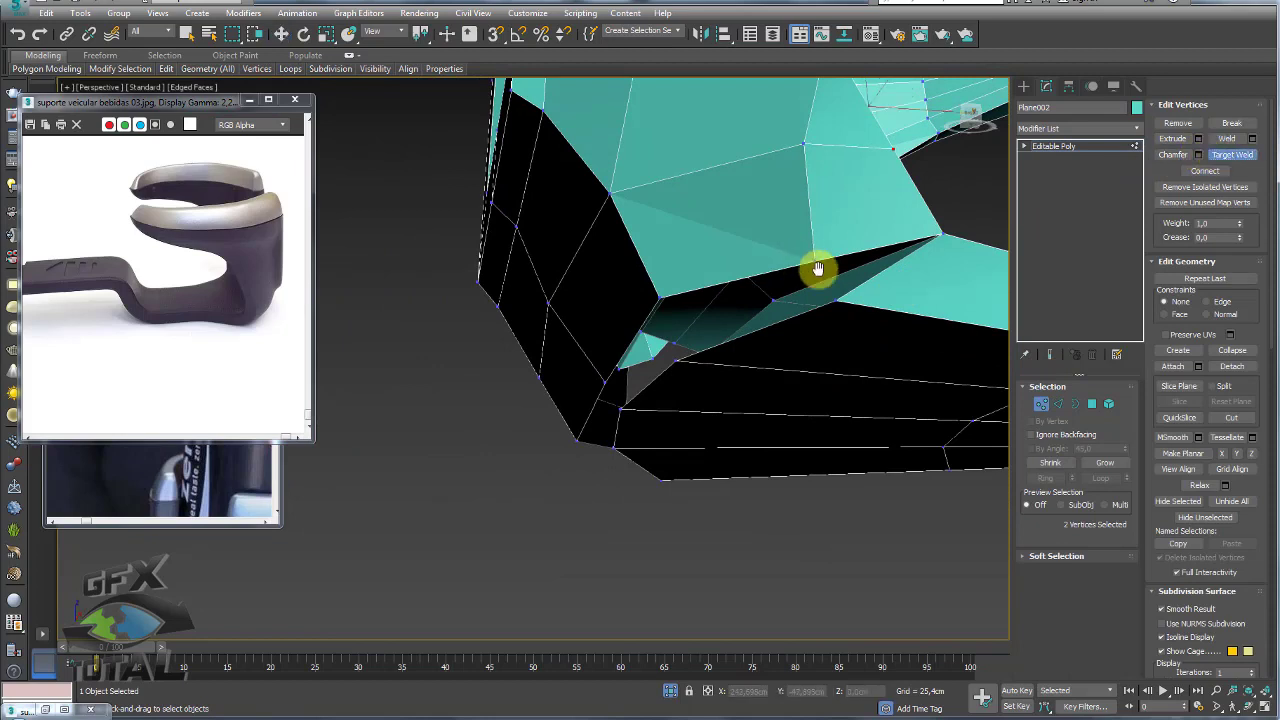
key("w")
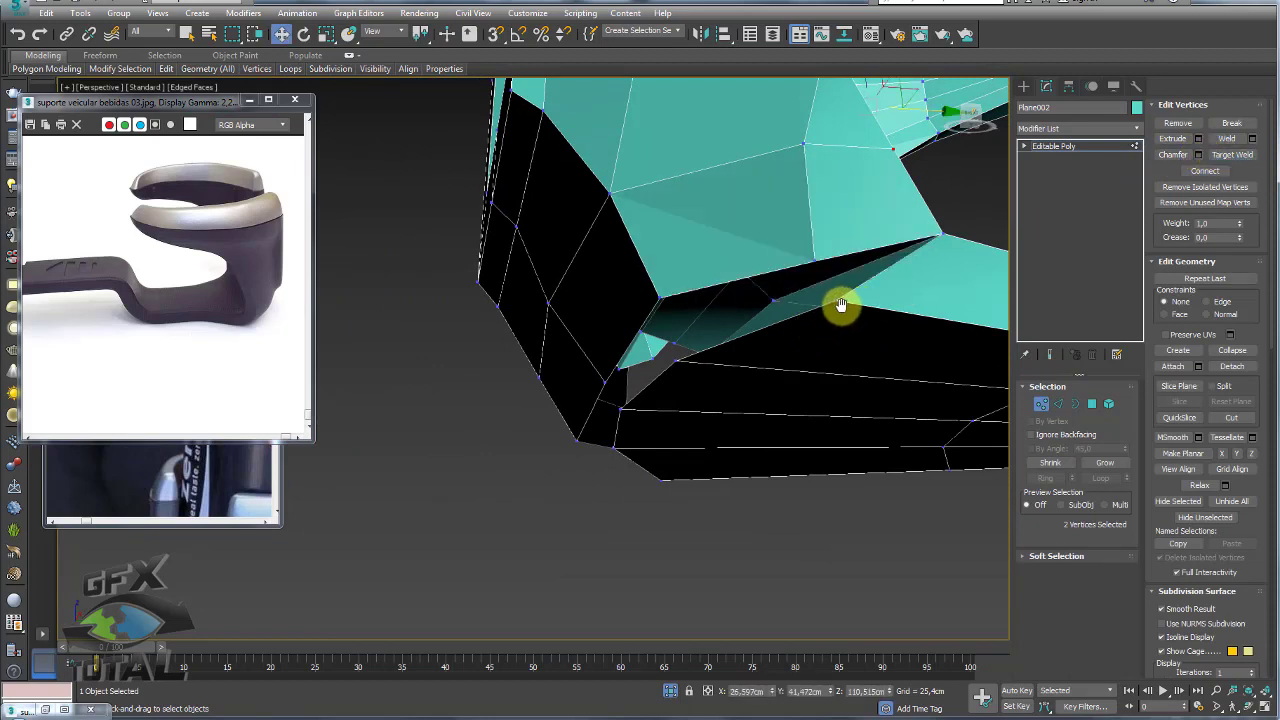
left_click(815, 258, "ctrl")
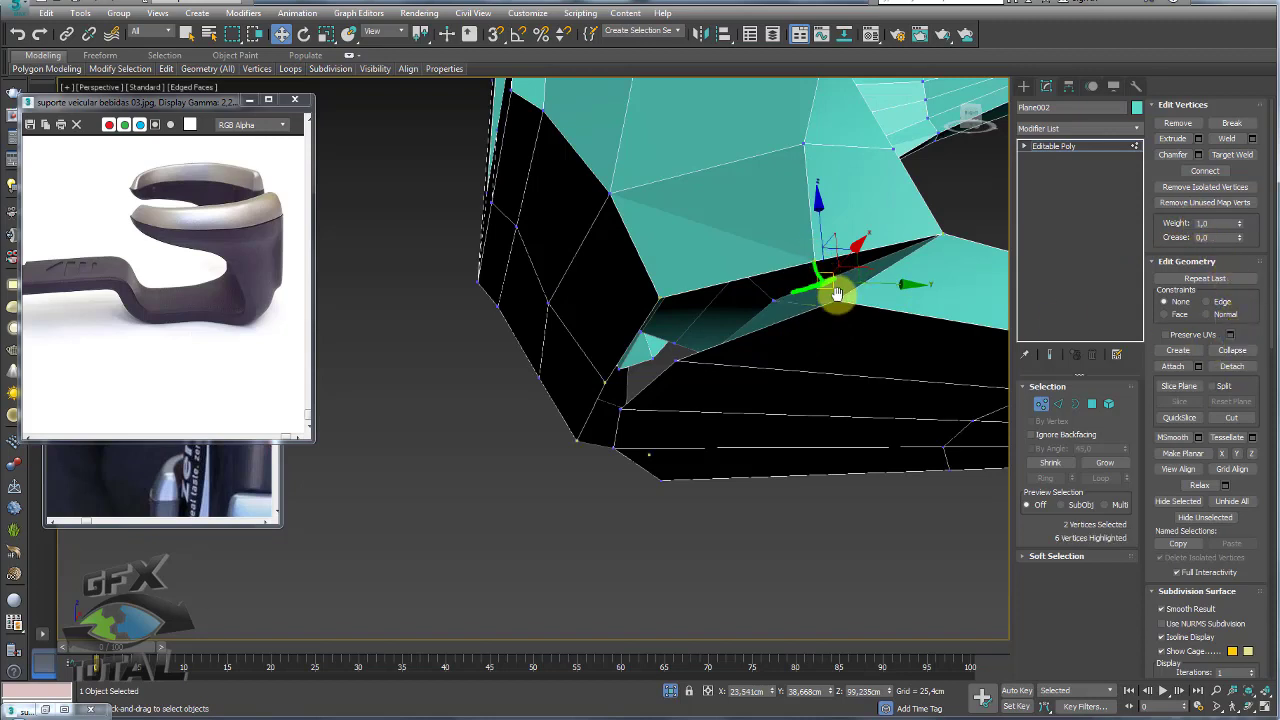
left_click(1259, 348)
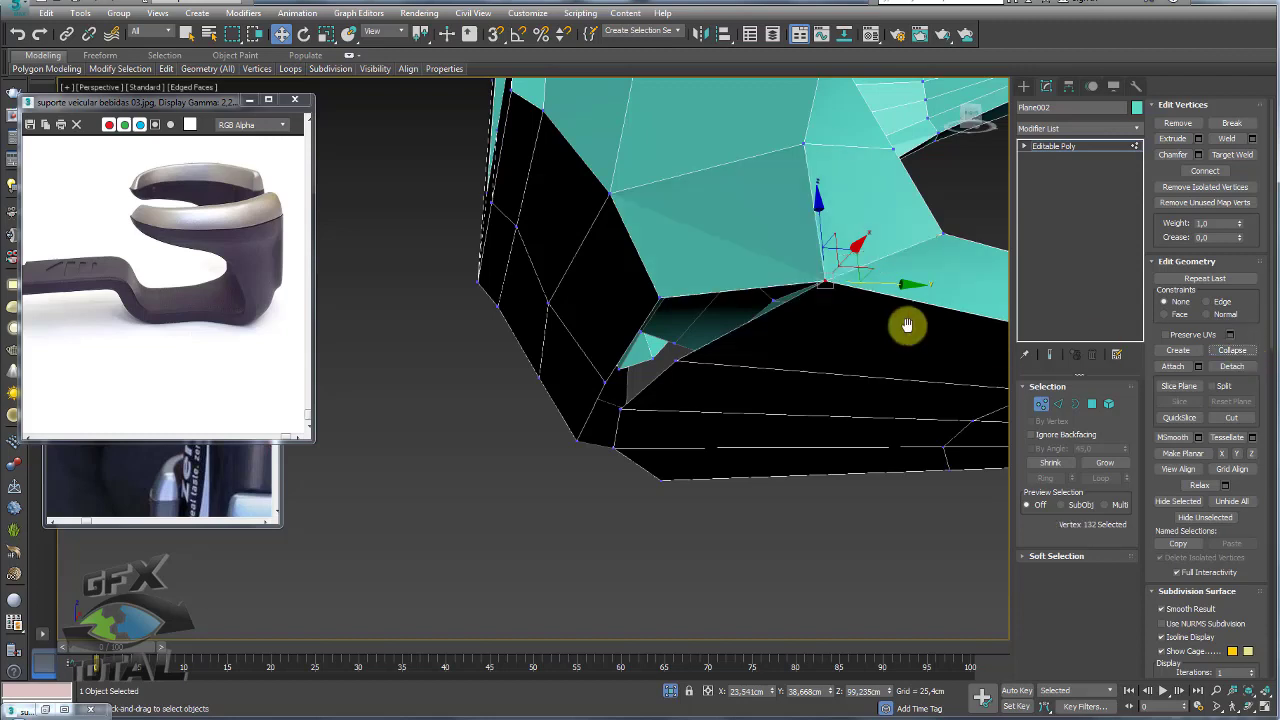
Collapse two more underside vertex pairs into single vertices.
left_click(678, 356)
left_click(661, 305, "ctrl")
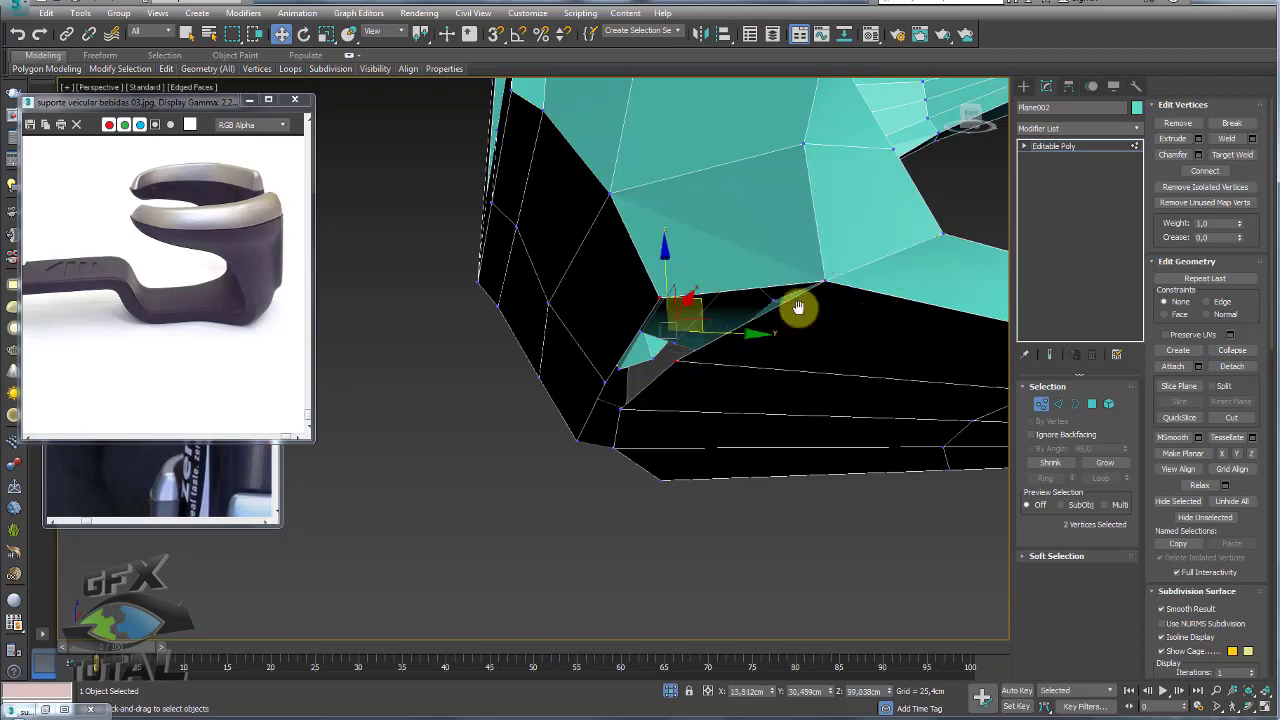
left_click(1232, 350)
left_click(620, 405)
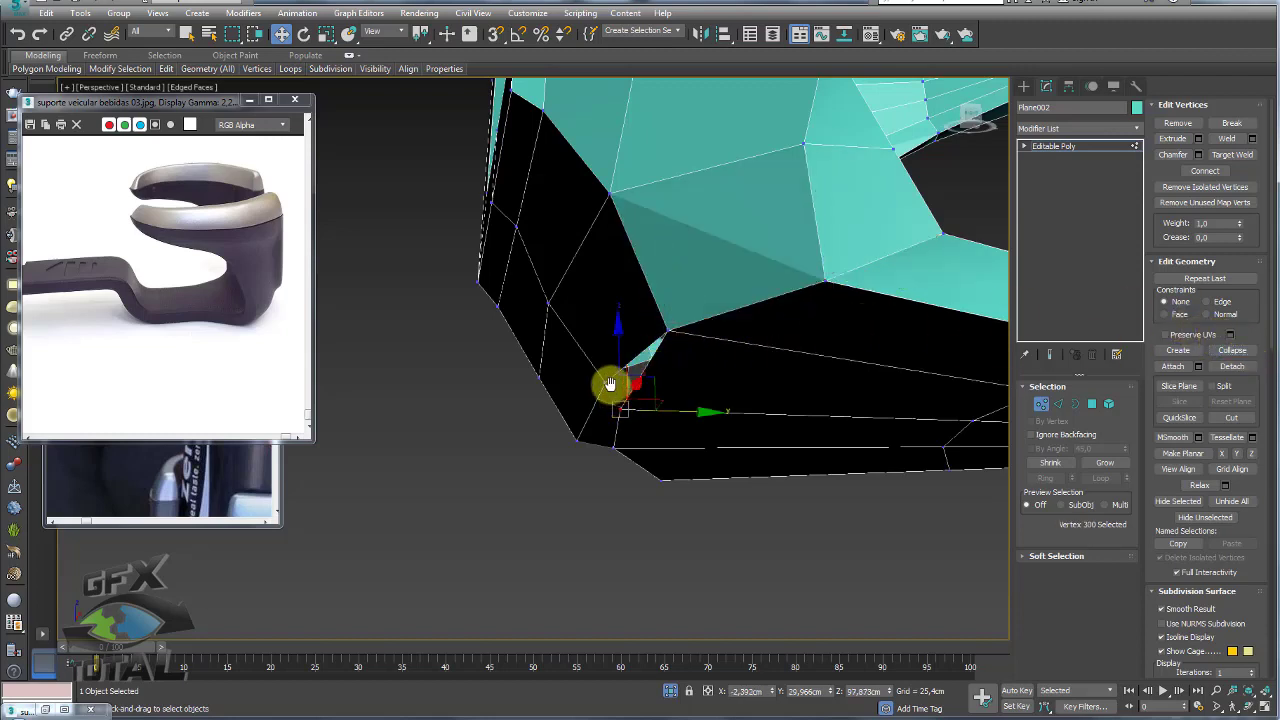
left_click(608, 382, "ctrl")
middle_click_drag(609, 400, 763, 390, "alt")
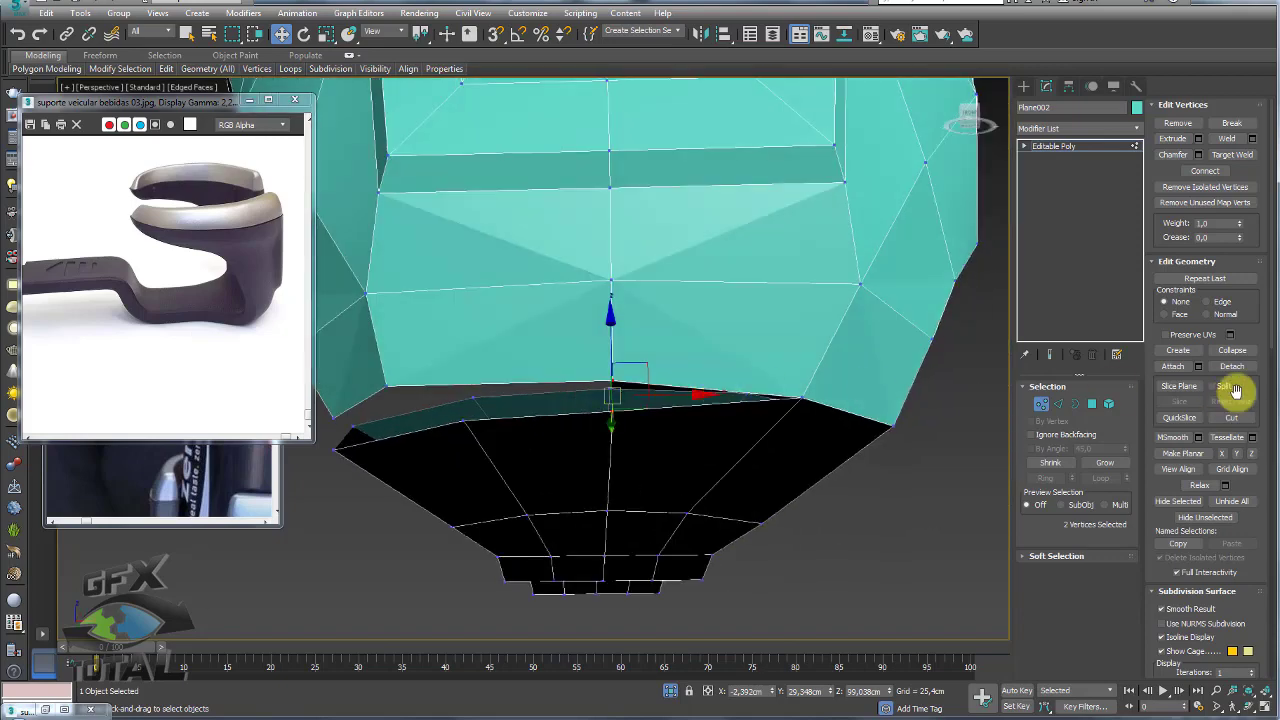
left_click(1232, 350)
Add a Symmetry modifier to mirror the cup holder, then inspect it from several angles.
left_click(1067, 145)
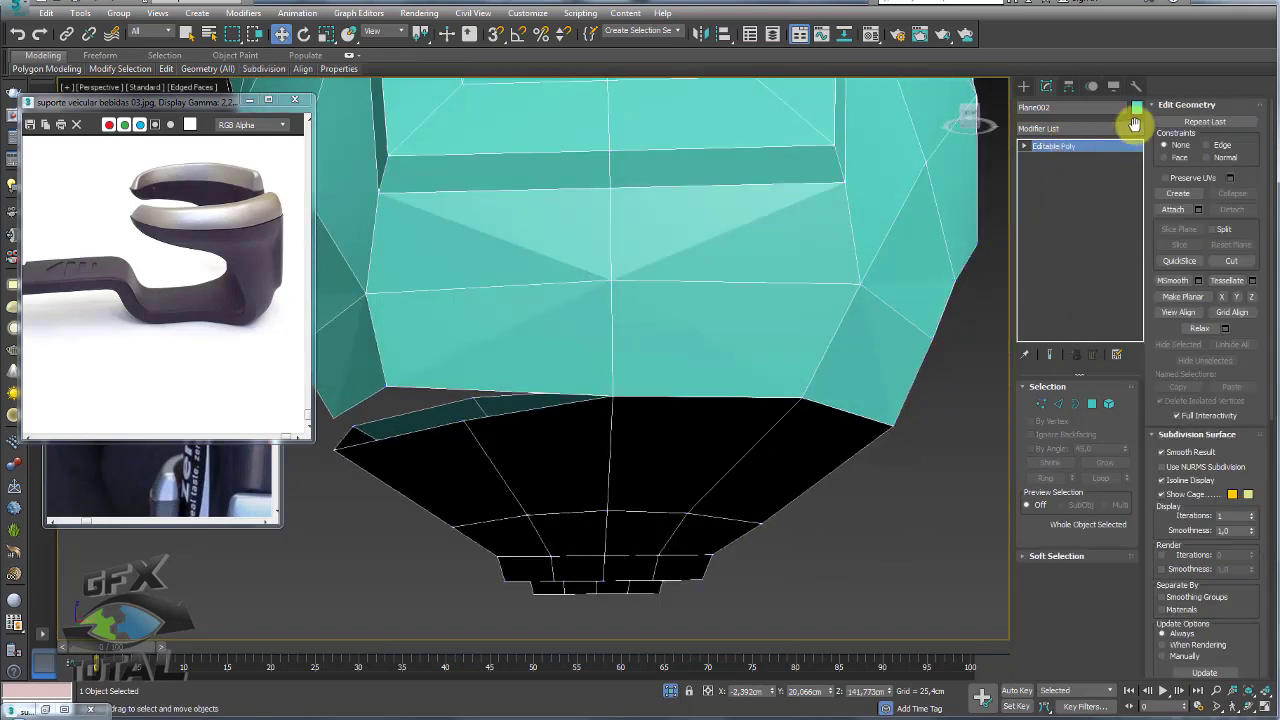
left_click(1136, 128)
left_click_drag(1137, 149, 1137, 640)
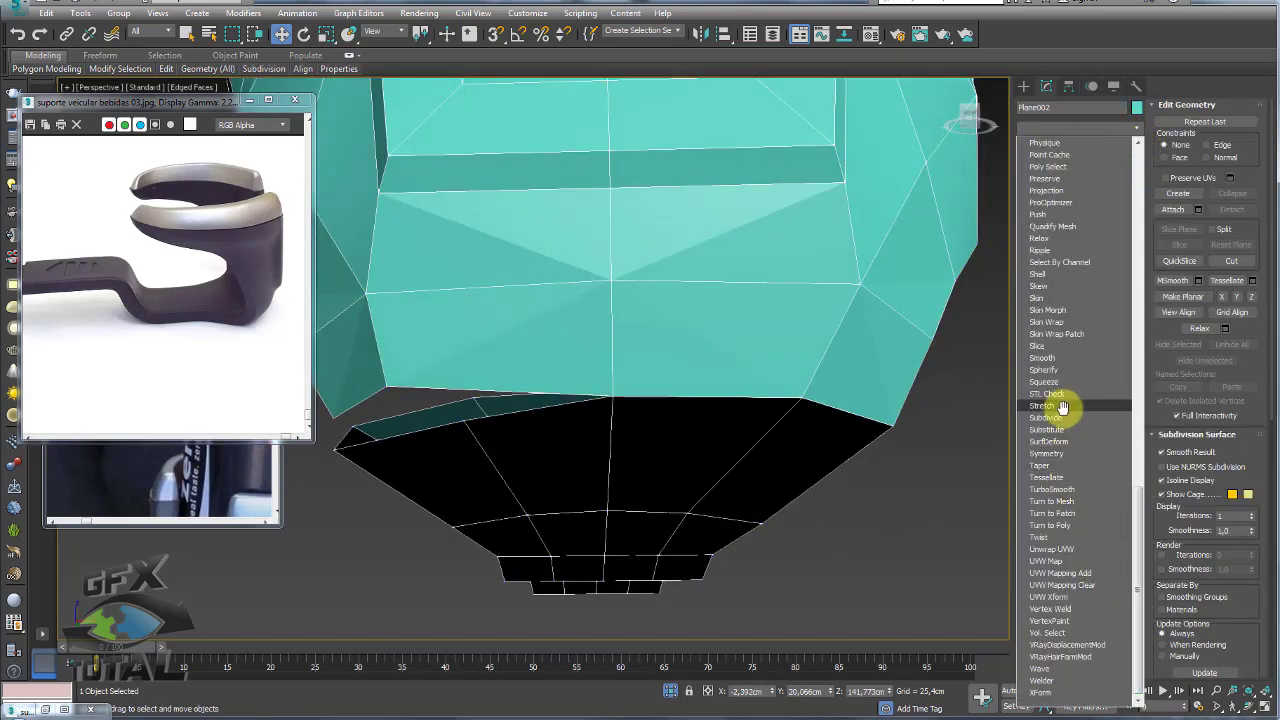
left_click(1048, 453)
scroll(860, 420, "down", 3)
mouse_move(797, 390)
middle_mouse_down("alt")
mouse_move(709, 434)
mouse_move(777, 380)
mouse_move(783, 514)
mouse_move(757, 544)
mouse_move(749, 458)
middle_mouse_up("alt")
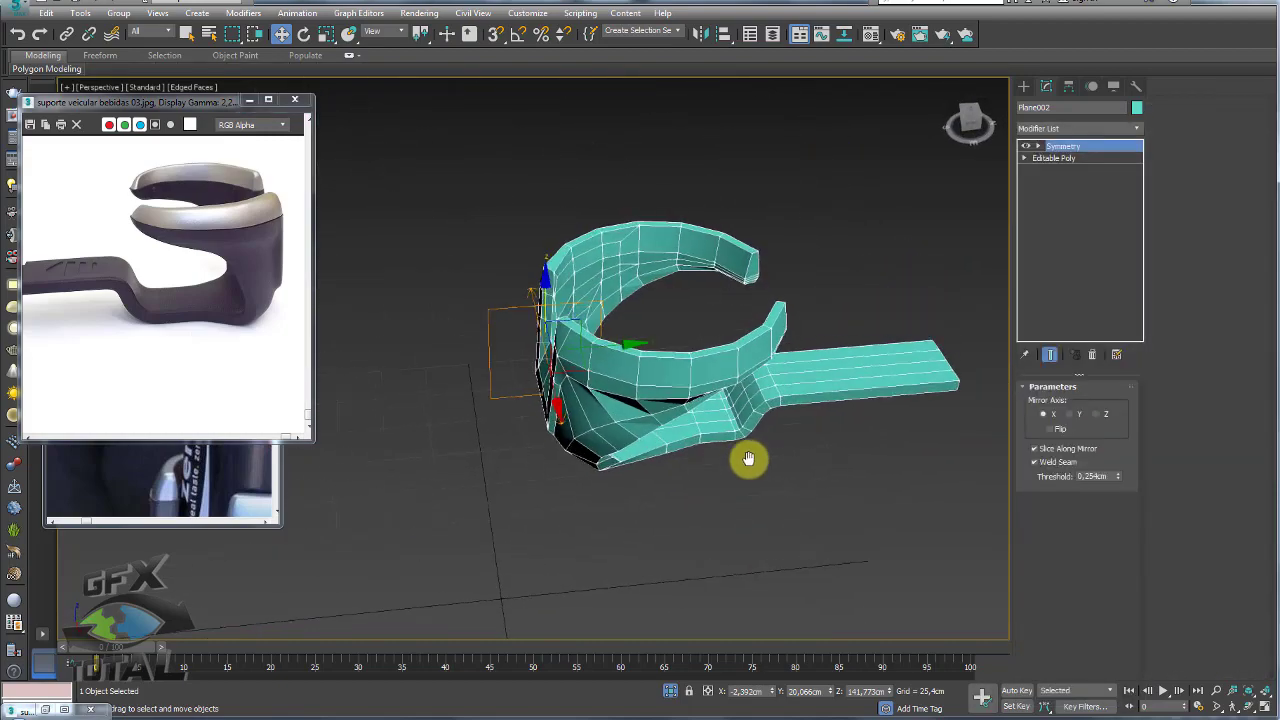
mouse_move(778, 412)
middle_mouse_down("alt")
mouse_move(849, 437)
mouse_move(819, 393)
middle_mouse_up("alt")
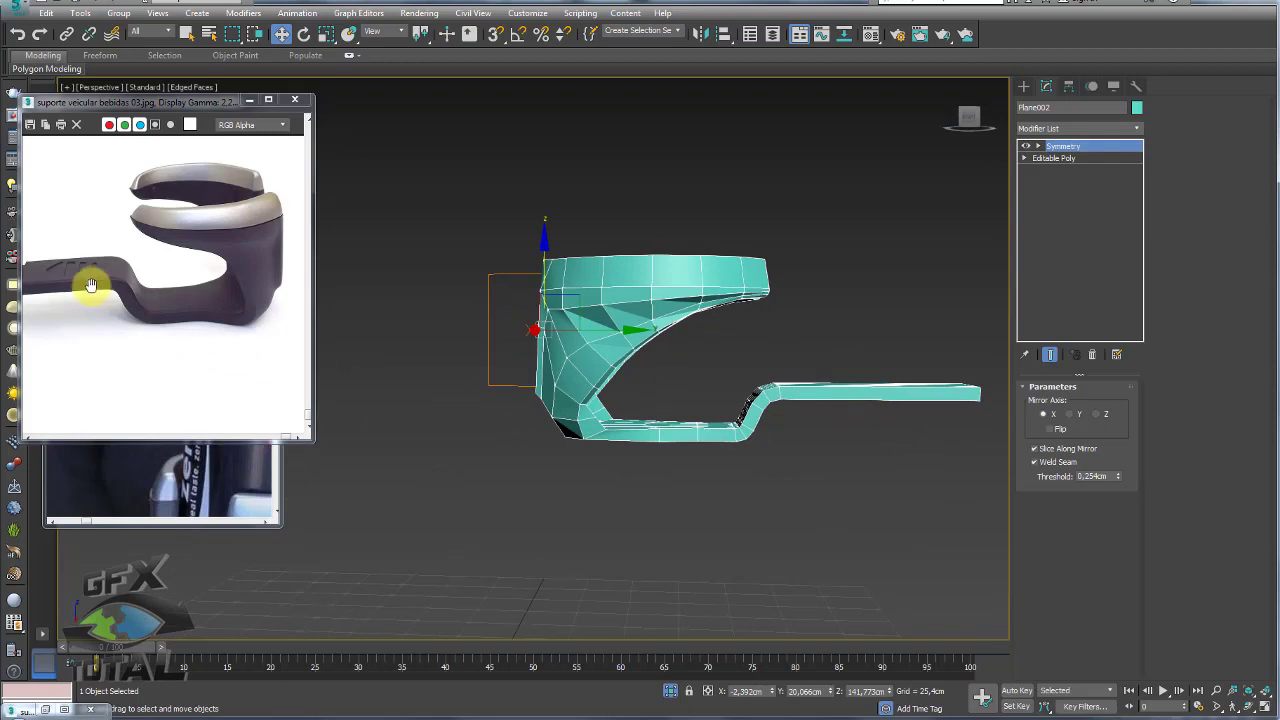
mouse_move(700, 371)
middle_mouse_down("alt")
mouse_move(771, 414)
mouse_move(768, 385)
mouse_move(860, 394)
mouse_move(814, 374)
mouse_move(796, 393)
middle_mouse_up("alt")
scroll(820, 371, "up", 3)
scroll(768, 380, "up", 2)
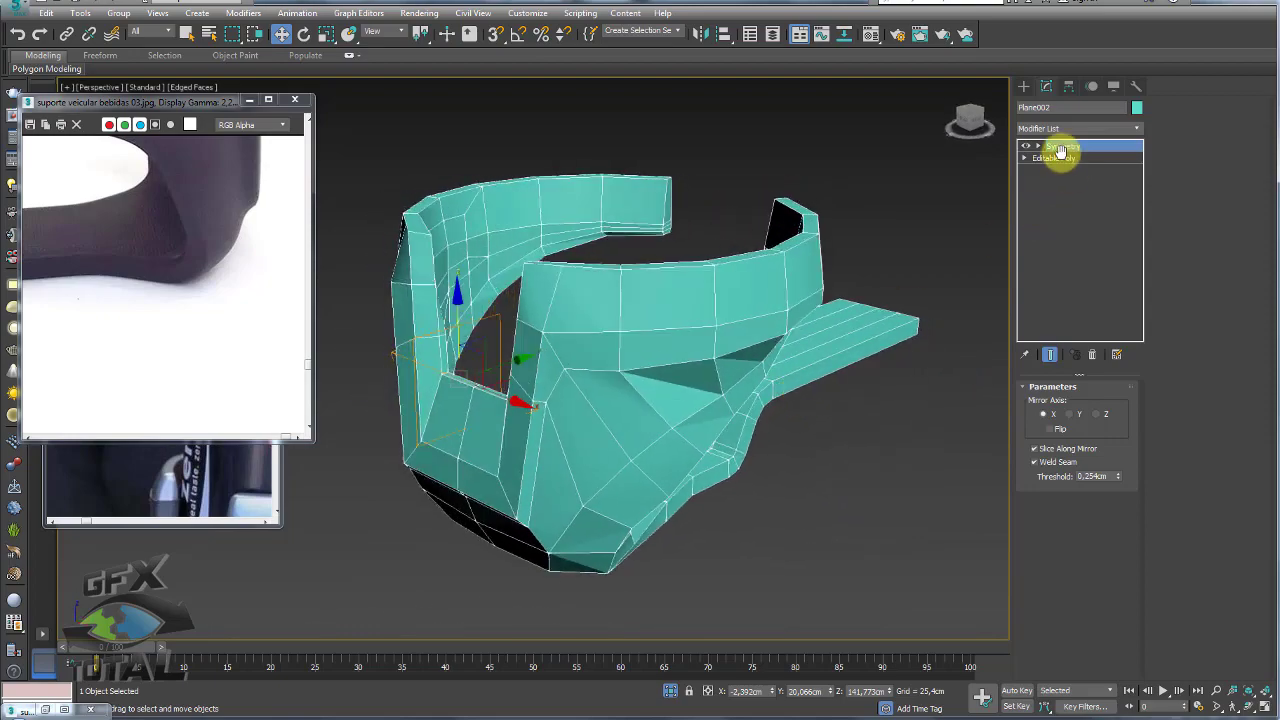
middle_click_drag(829, 264, 786, 255, "alt")
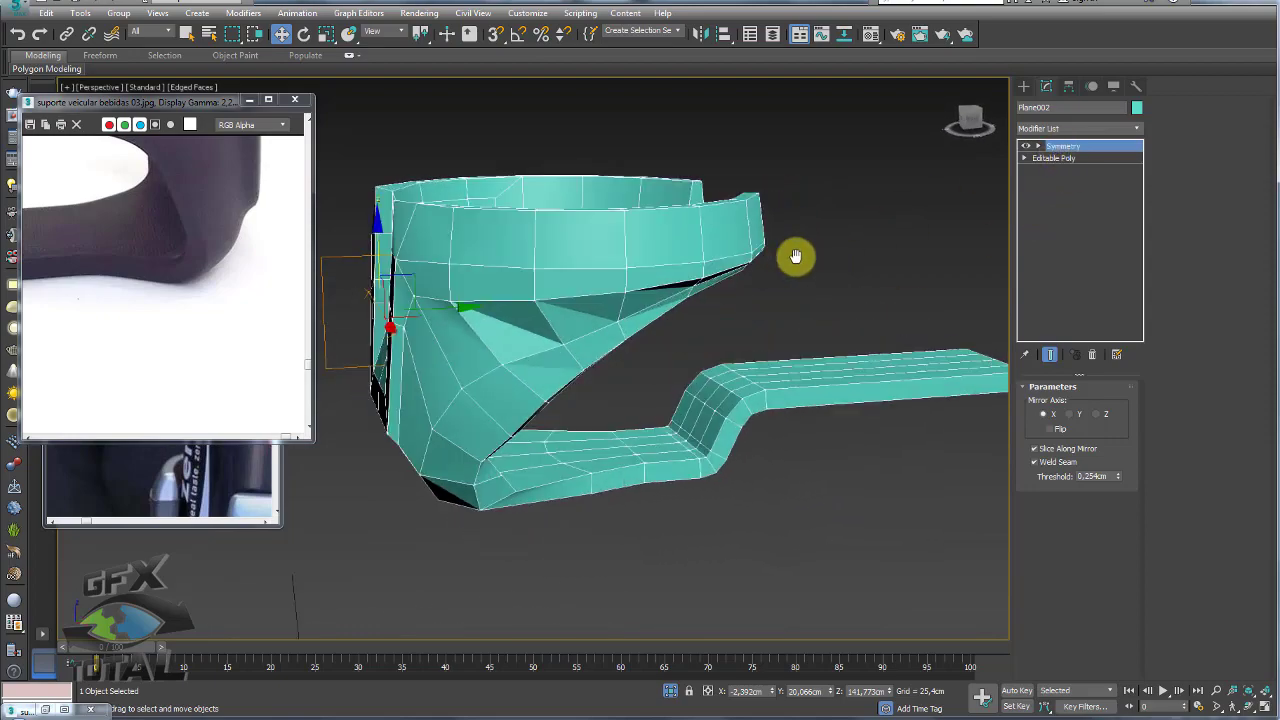
Preview the model with TurboSmooth, then delete the modifier to keep it low-poly.
left_click(1123, 146)
mouse_move(909, 225)
middle_mouse_down("alt")
mouse_move(969, 256)
mouse_move(886, 334)
mouse_move(860, 449)
mouse_move(753, 348)
mouse_move(900, 260)
middle_mouse_up("alt")
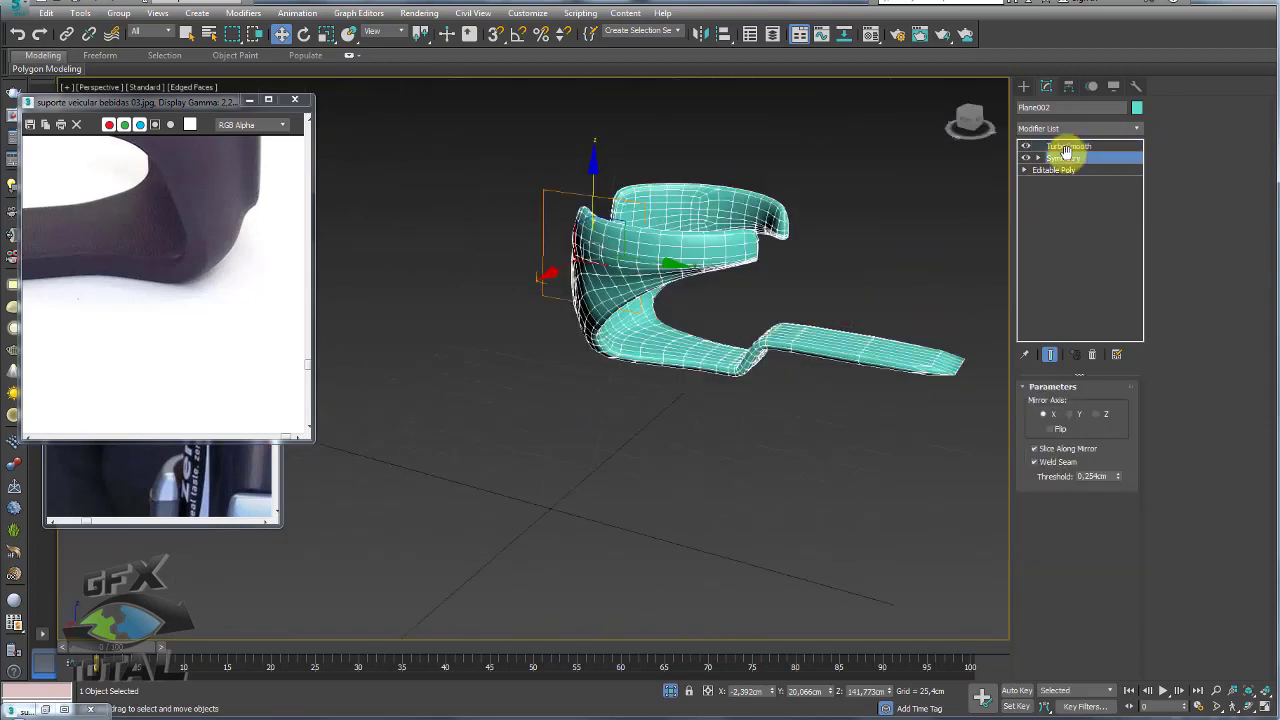
left_click(1092, 354)
middle_click_drag(834, 326, 903, 343, "alt")
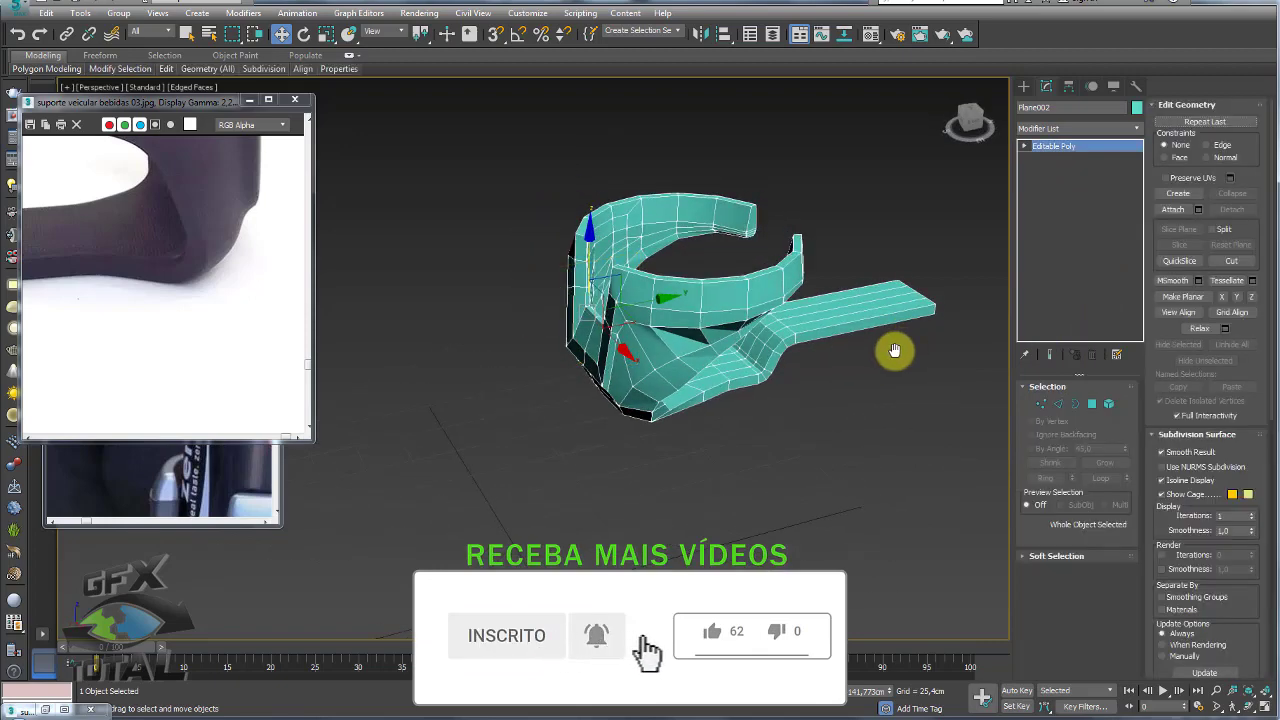
Move and enlarge the reference photo window, zoomed and panned onto the arm's grooved end.
scroll(224, 342, "down", 3)
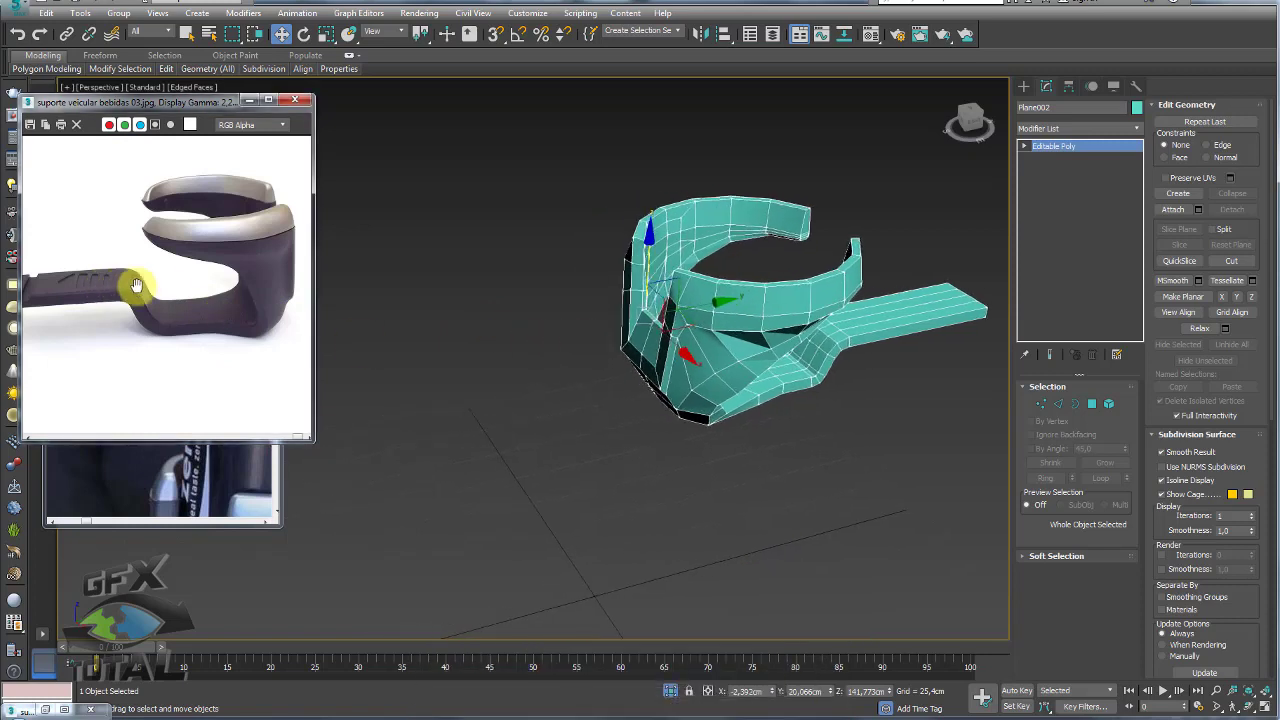
scroll(48, 293, "down", 1)
scroll(95, 287, "up", 3)
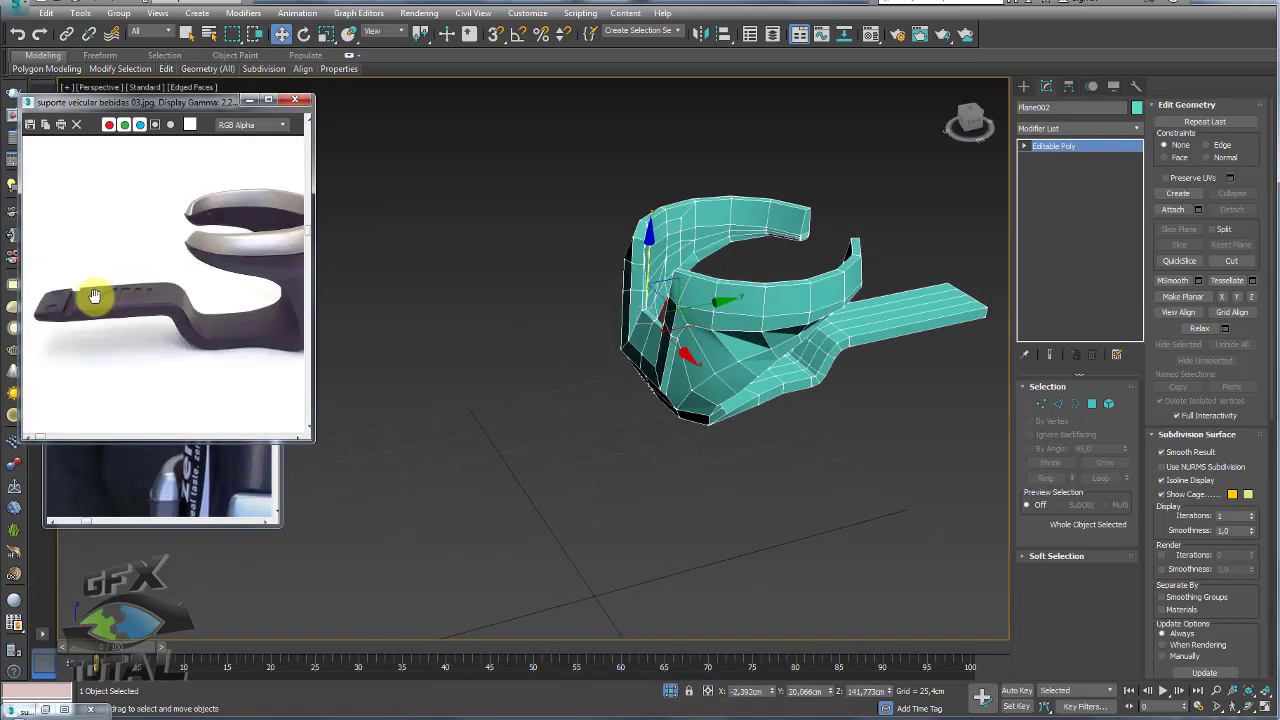
scroll(94, 291, "up", 2)
left_click_drag(215, 107, 296, 99)
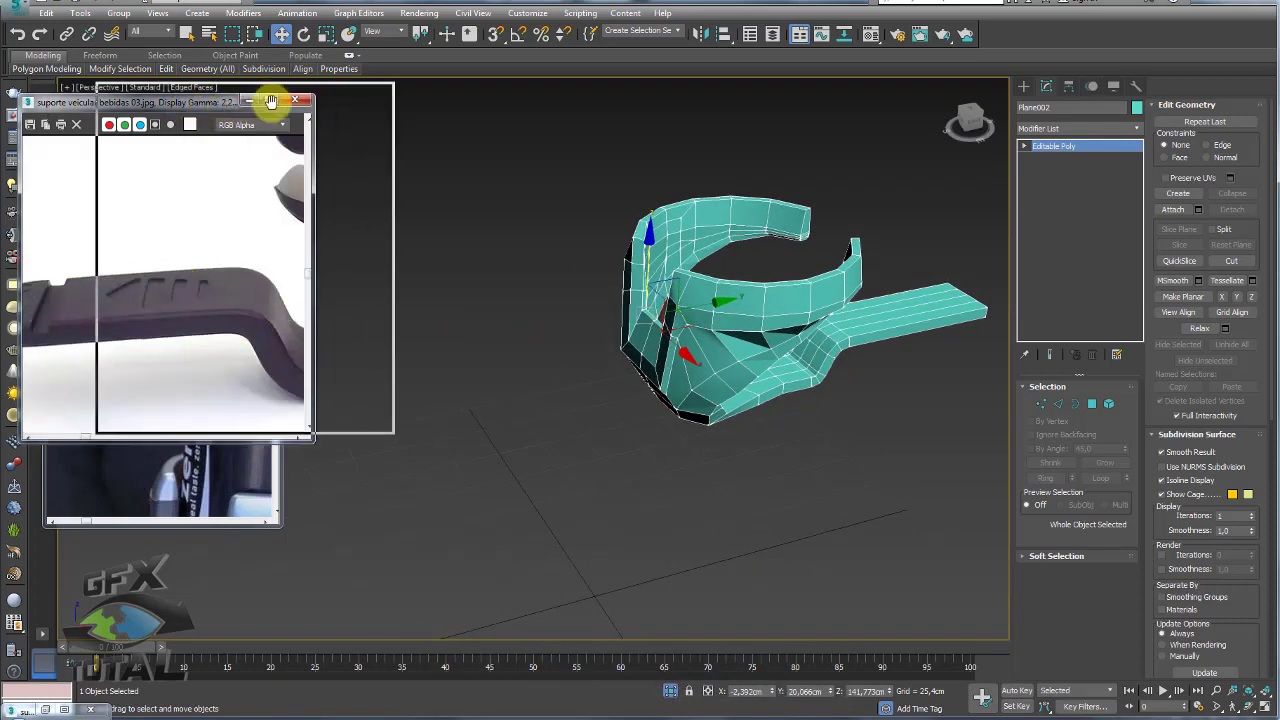
left_click_drag(389, 437, 426, 471)
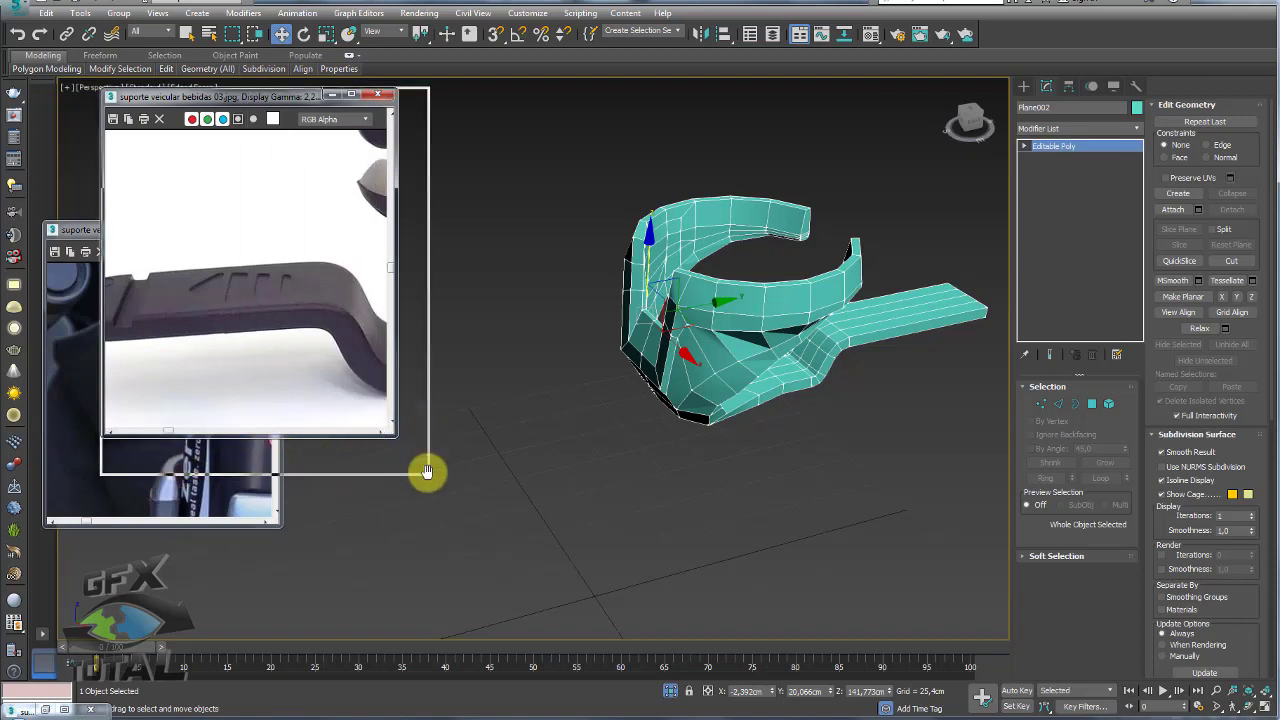
scroll(192, 325, "up", 2)
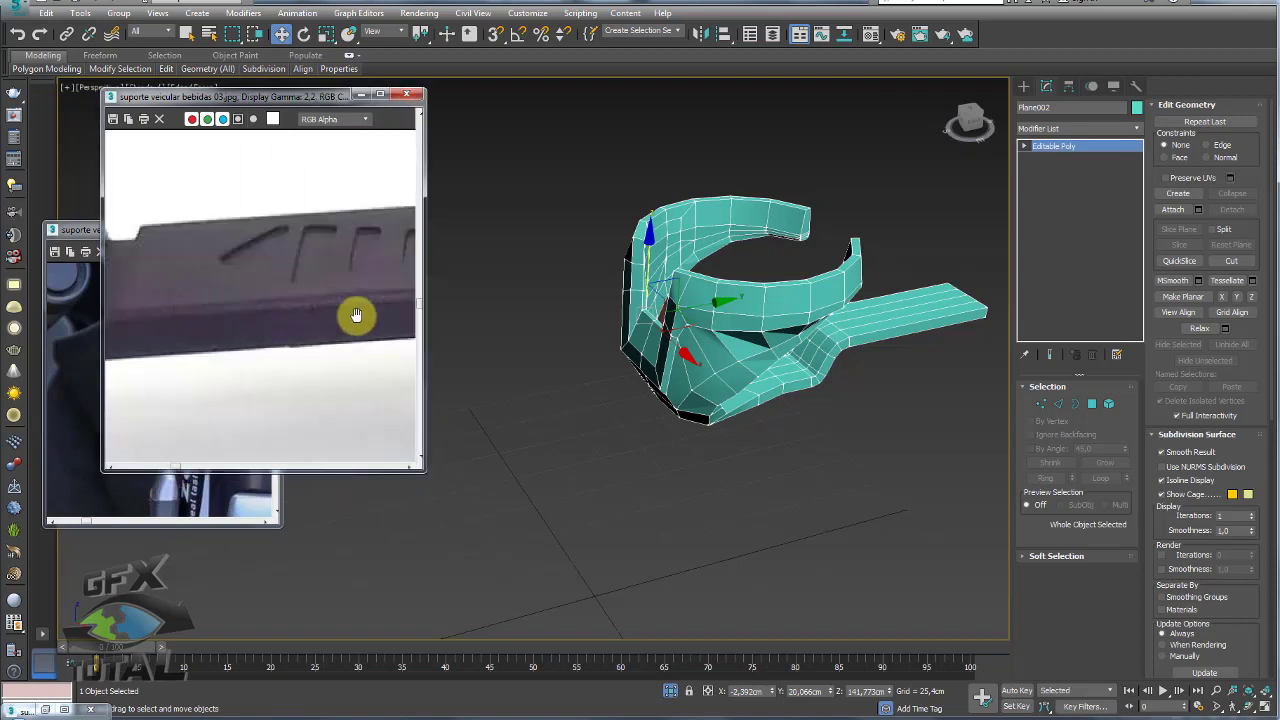
scroll(230, 293, "down", 2)
scroll(131, 303, "up", 2)
mouse_move(440, 300)
middle_mouse_down("alt")
mouse_move(469, 283)
mouse_move(272, 253)
middle_mouse_up("alt")
middle_click_drag(800, 338, 814, 331, "alt")
Connect the arm's long edges with a cross edge and chamfer it into two.
scroll(740, 354, "up", 5)
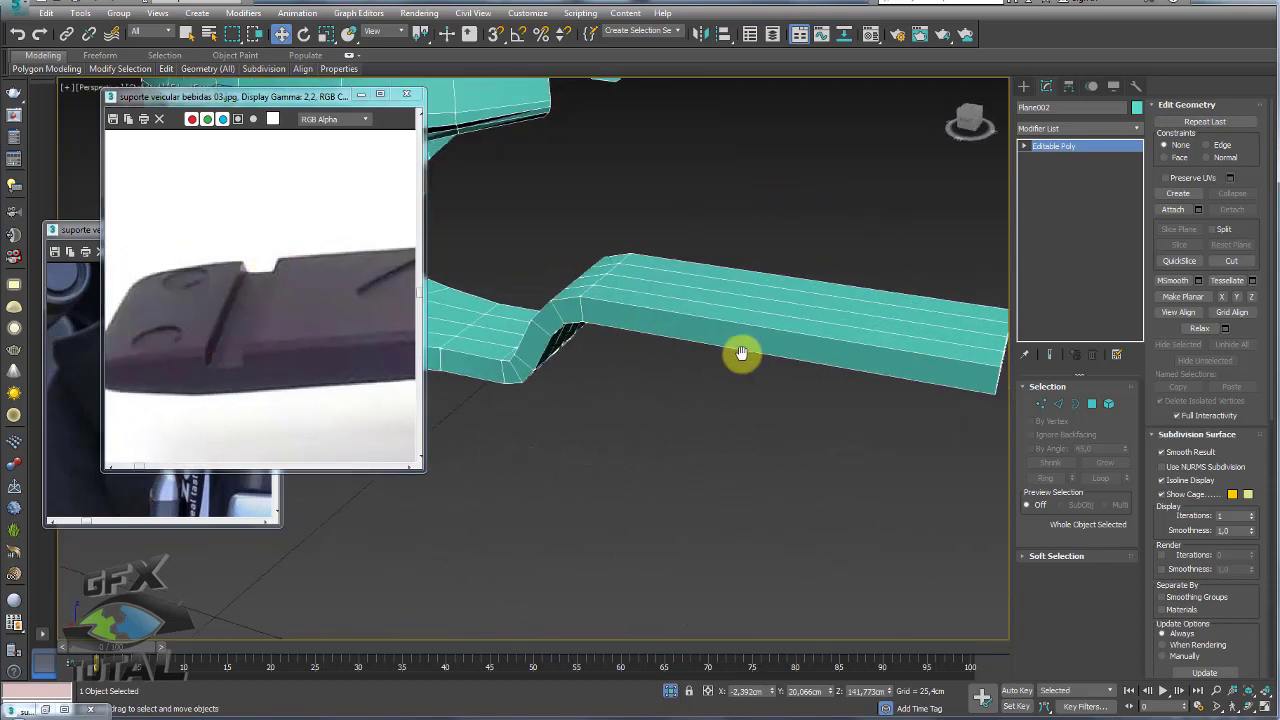
left_click(1058, 403)
left_click_drag(771, 191, 857, 394)
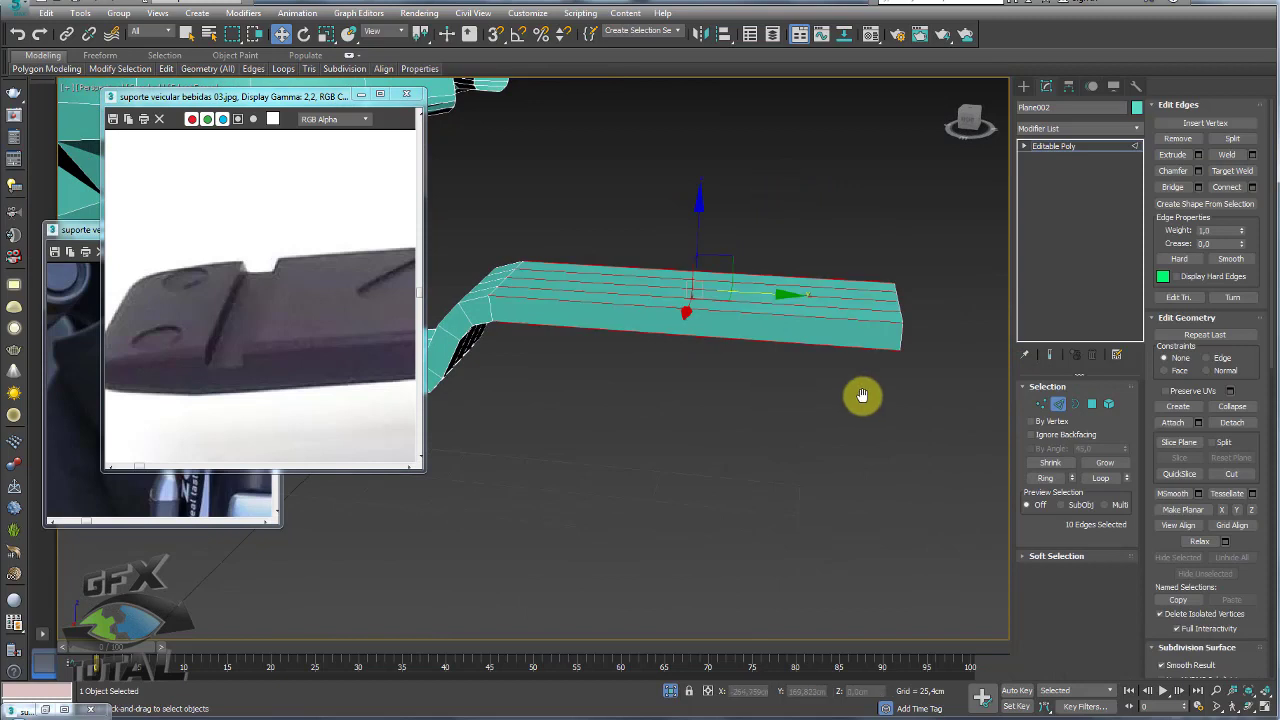
left_click(1230, 186)
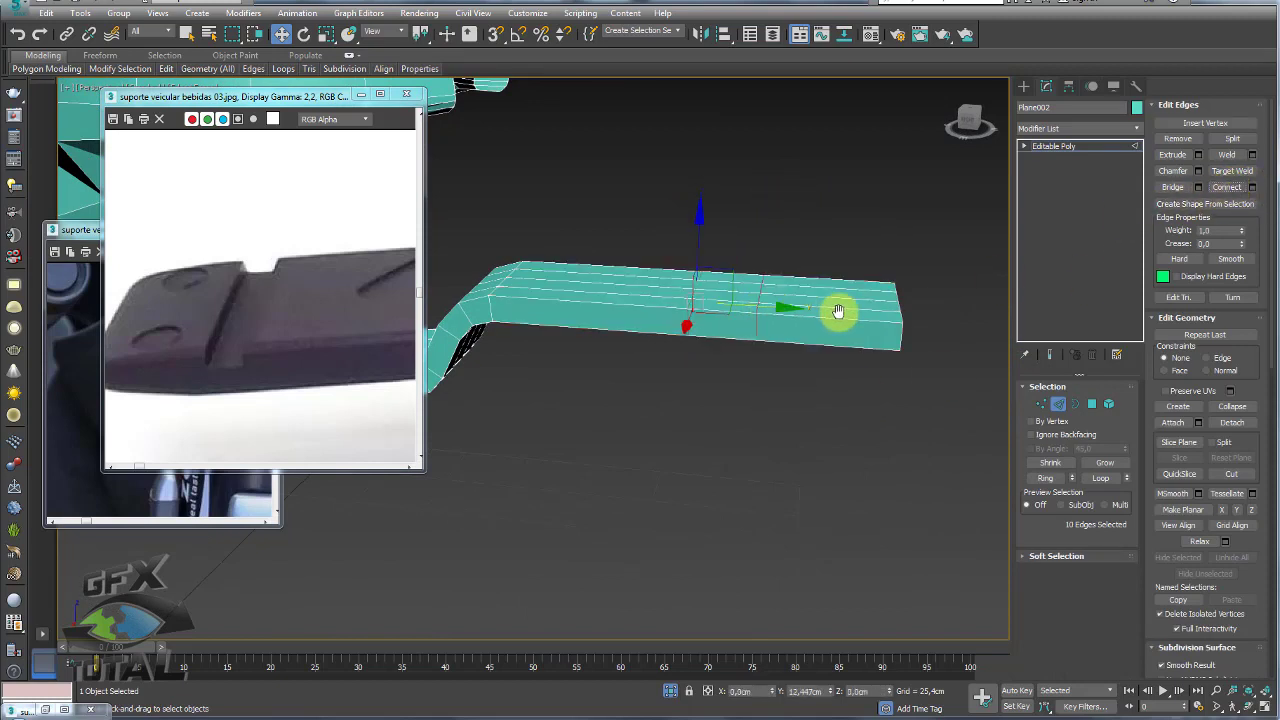
left_click(1198, 170)
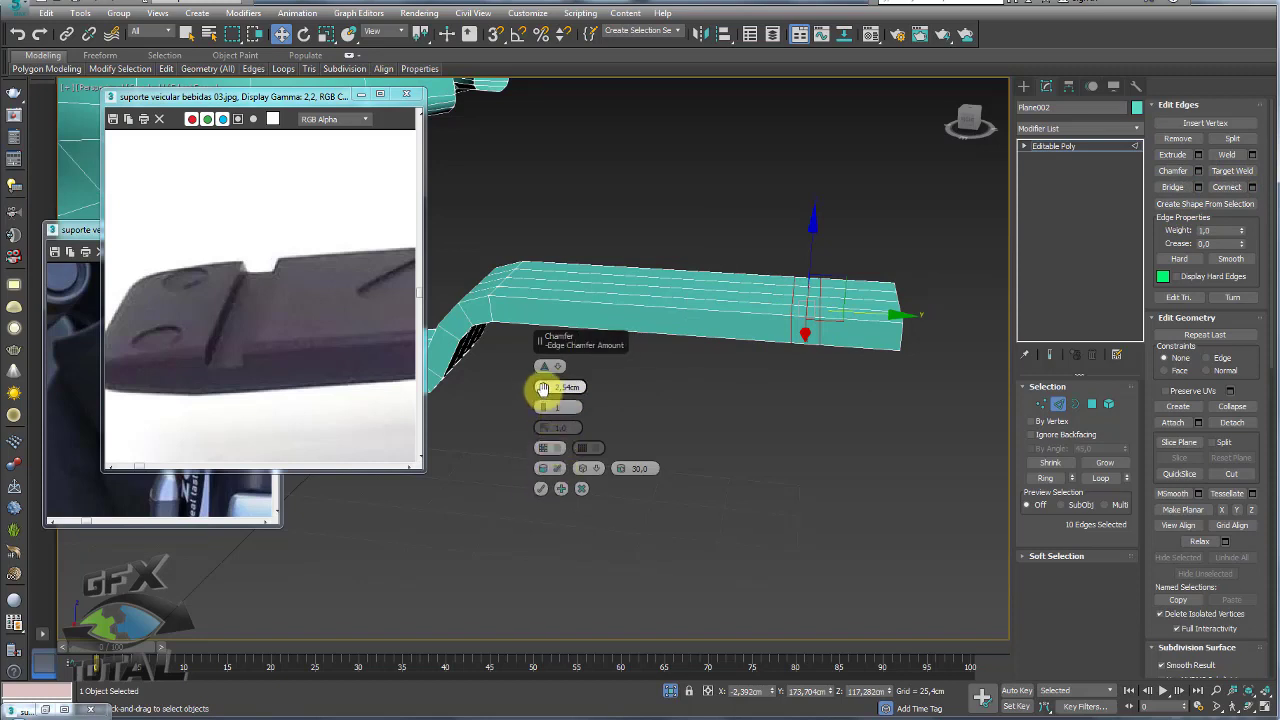
left_click(541, 488)
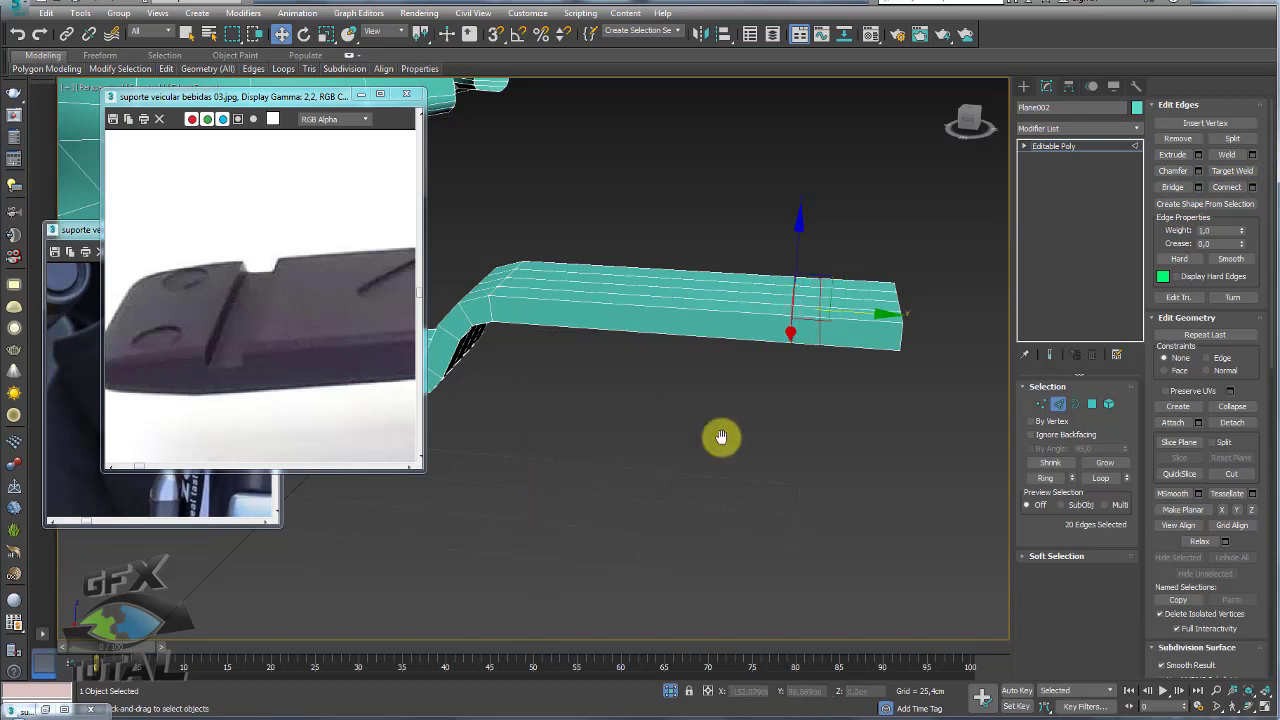
Add an edge loop through the edge ring at the arm's end.
left_click(900, 338)
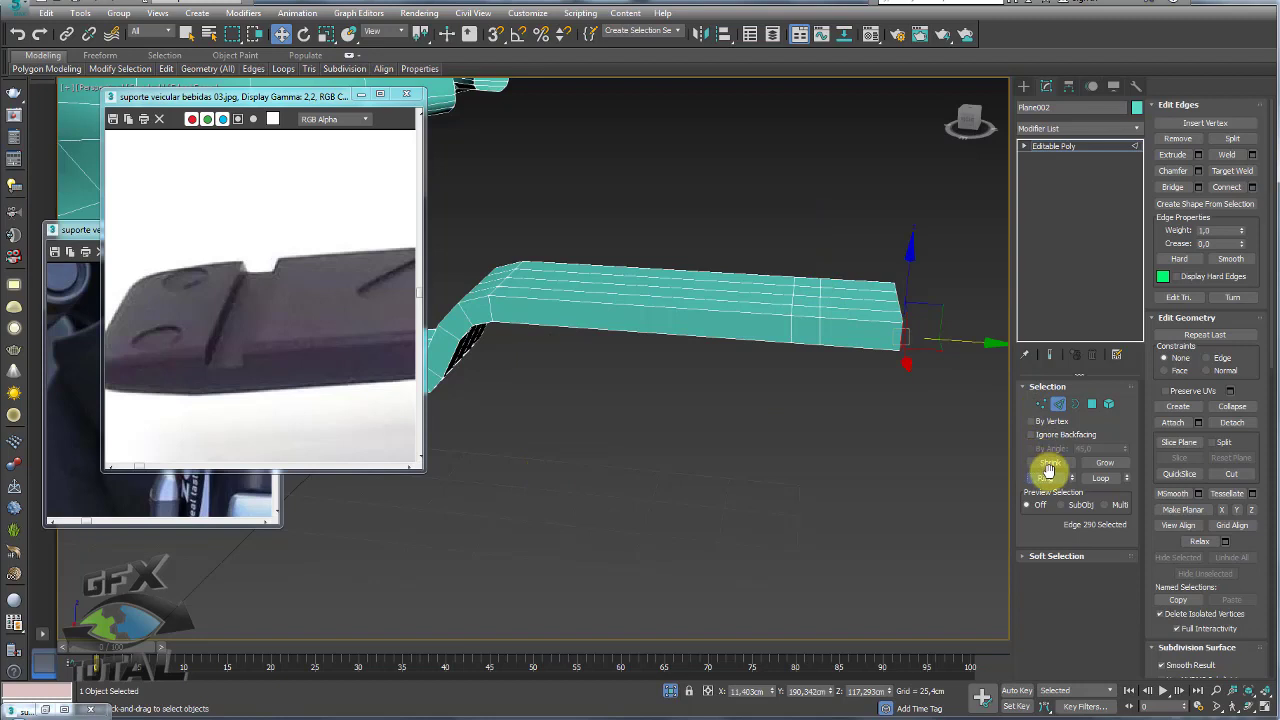
left_click(1046, 475)
left_click(1252, 186)
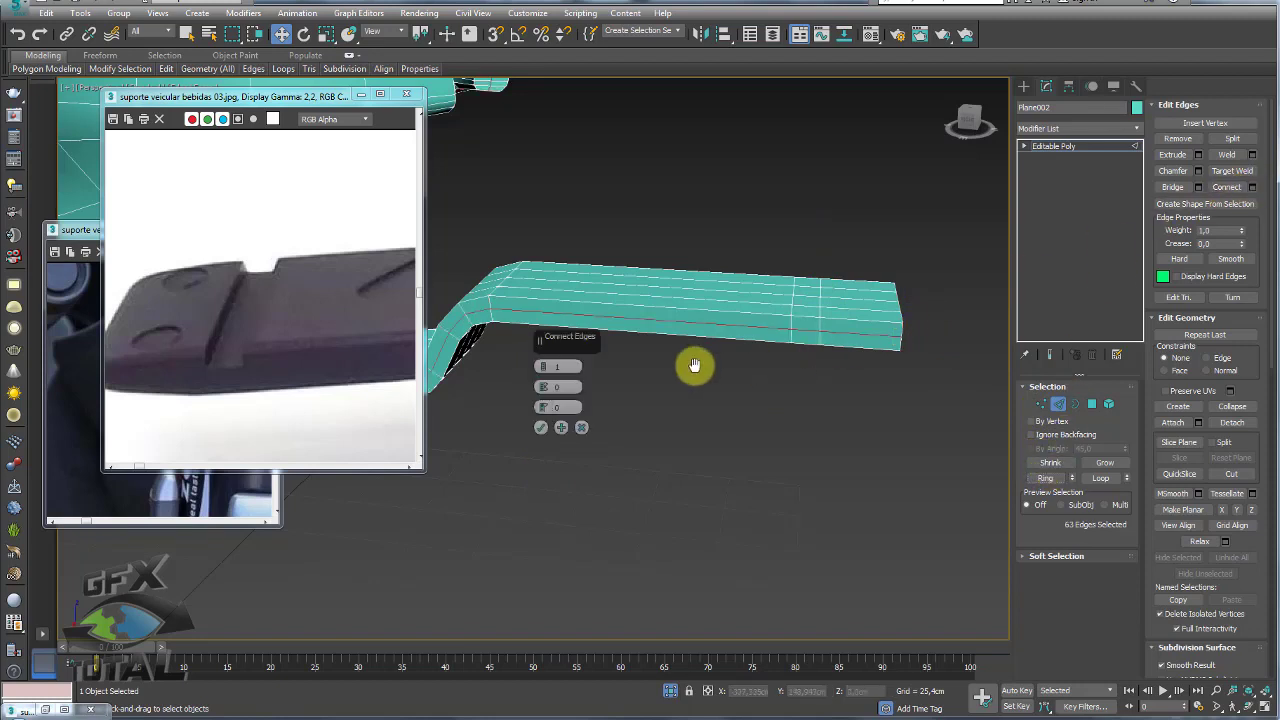
left_click(541, 426)
mouse_move(814, 391)
middle_mouse_down("alt")
mouse_move(849, 314)
mouse_move(829, 334)
middle_mouse_up("alt")
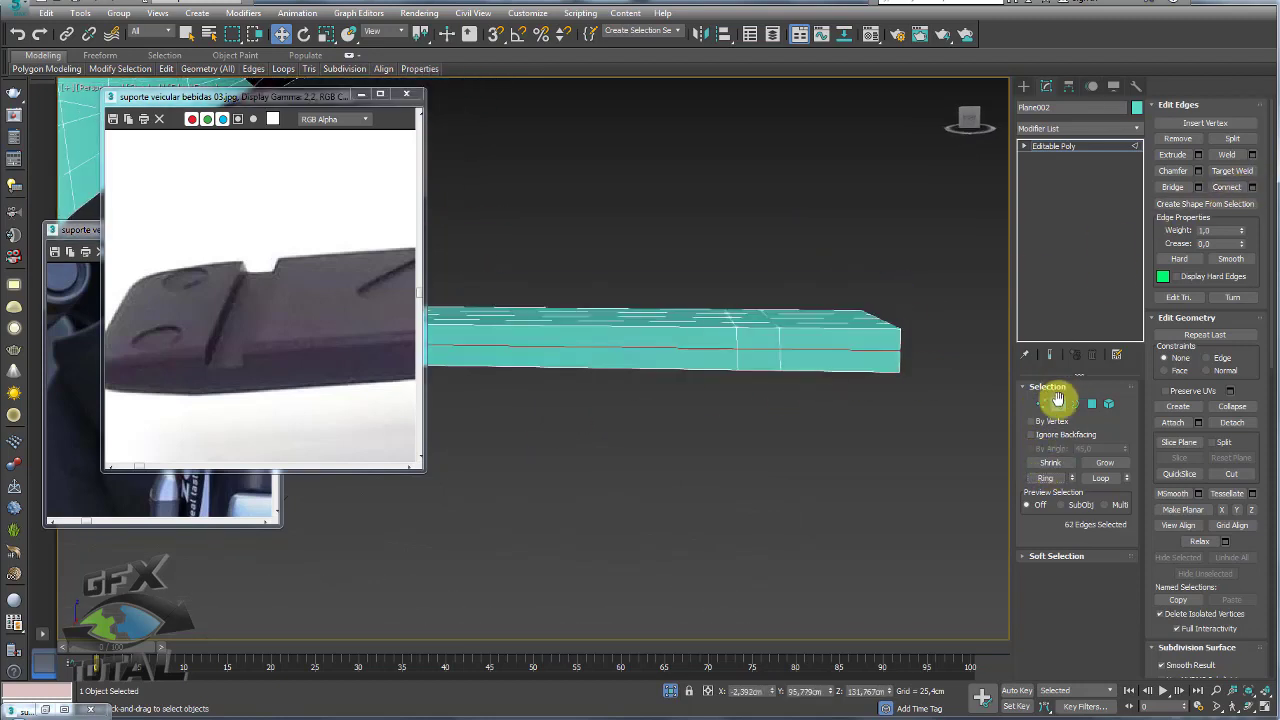
Delete the middle top polygon of the arm to open a hole.
key("4")
left_click(760, 325)
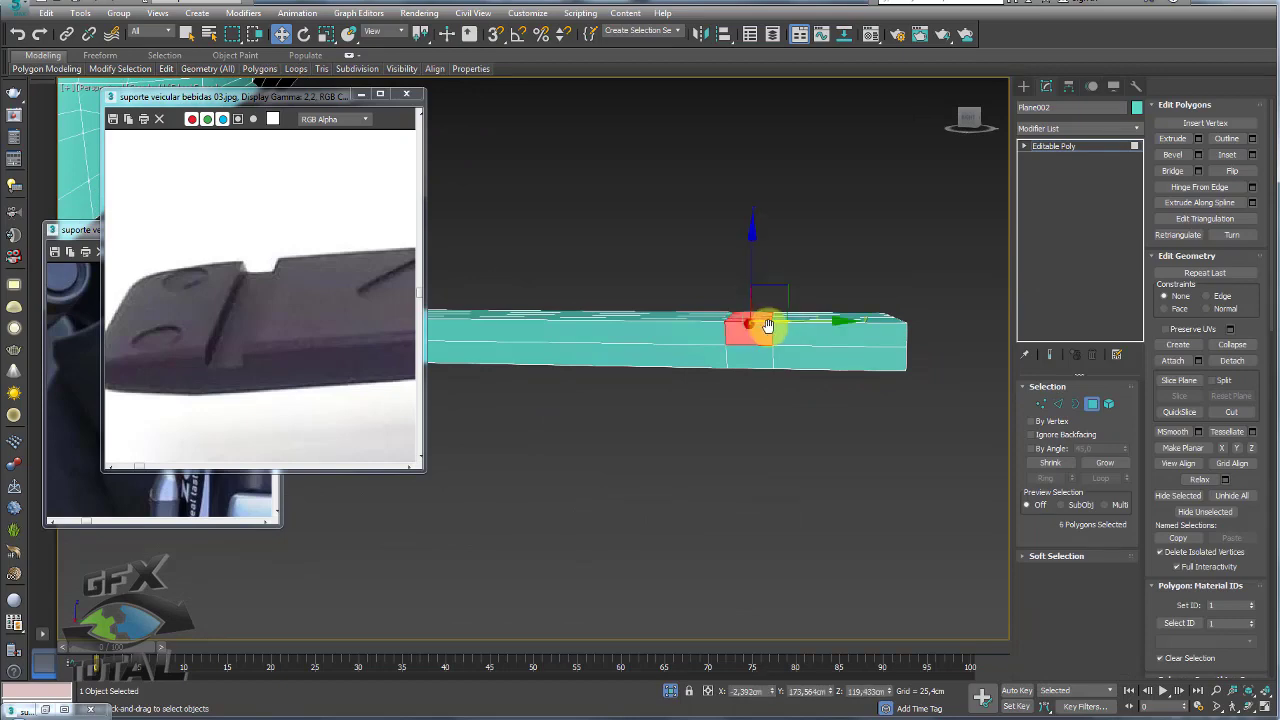
key("Delete")
middle_click_drag(794, 312, 843, 325, "alt")
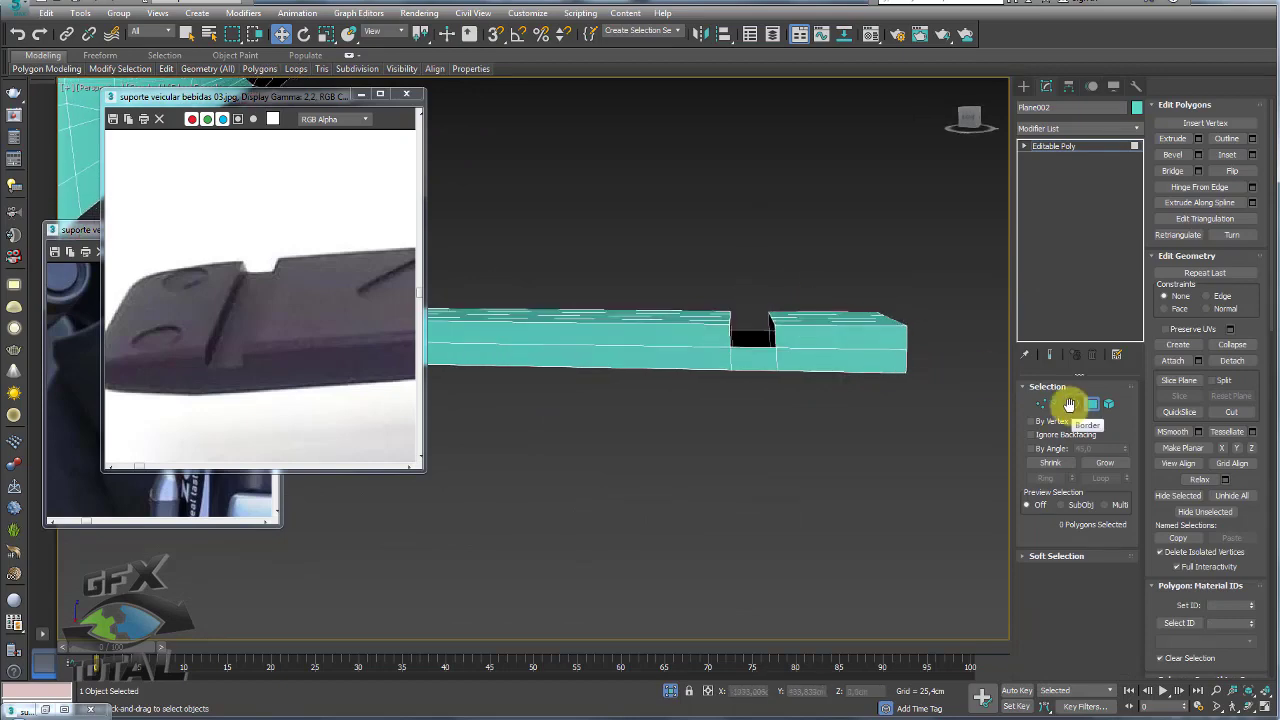
Bridge the hole's edges to form the groove wall.
left_click(1070, 404)
left_click(768, 324)
left_click(1058, 404)
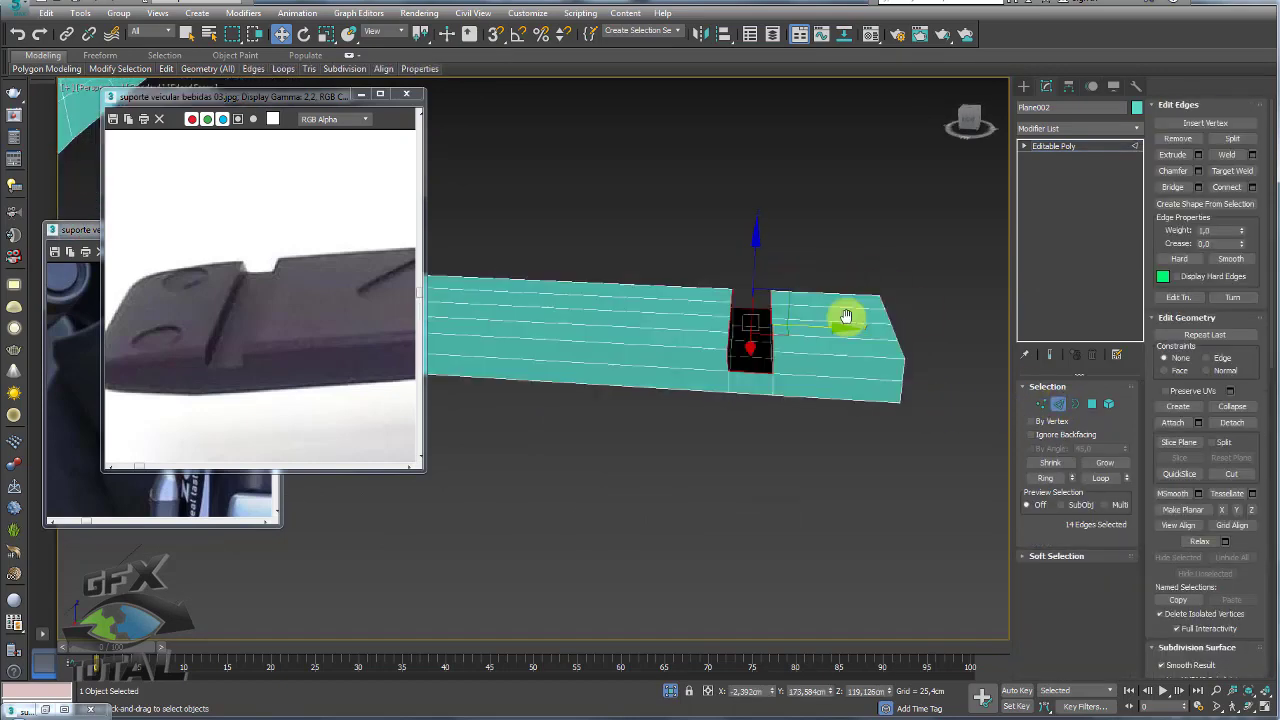
mouse_move(843, 314)
middle_mouse_down("alt")
mouse_move(820, 281)
mouse_move(851, 300)
mouse_move(759, 386)
middle_mouse_up("alt")
left_click(738, 396)
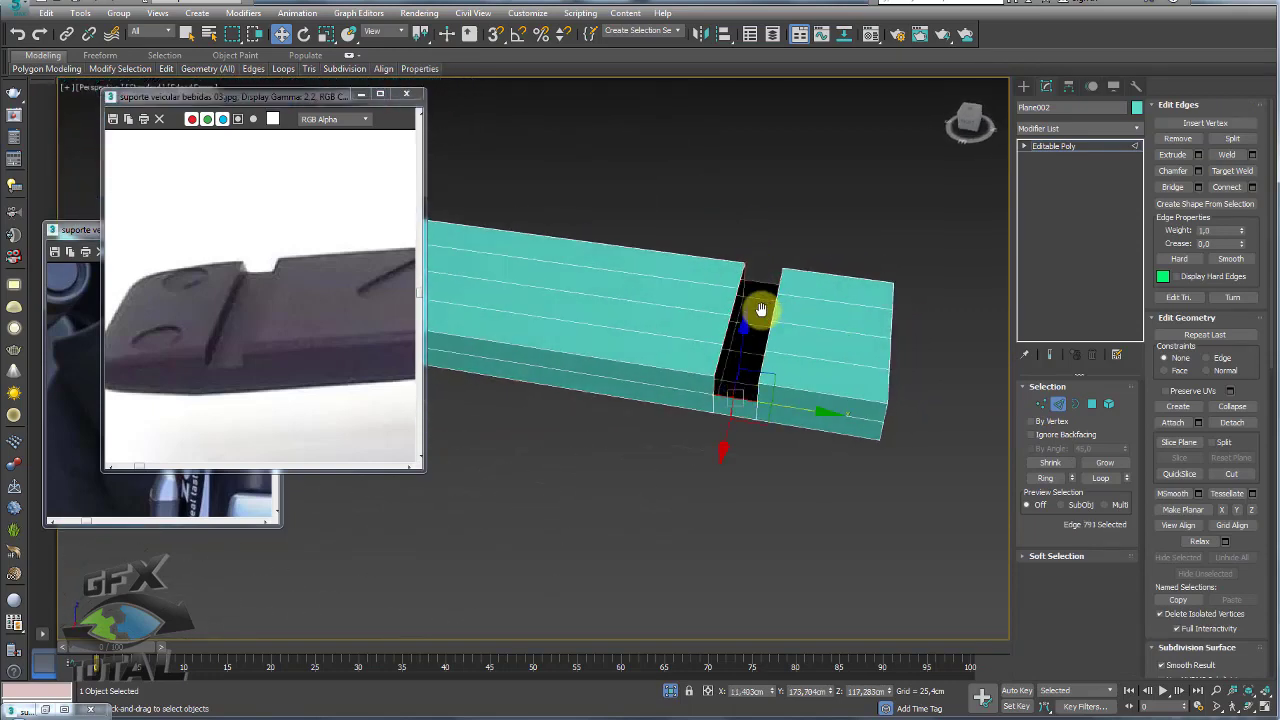
mouse_move(762, 284)
middle_mouse_down("alt")
mouse_move(806, 323)
mouse_move(687, 314)
mouse_move(757, 366)
mouse_move(743, 374)
middle_mouse_up("alt")
left_click(1165, 188)
Split the new groove wall's edge ring with a connecting edge.
left_click(761, 379)
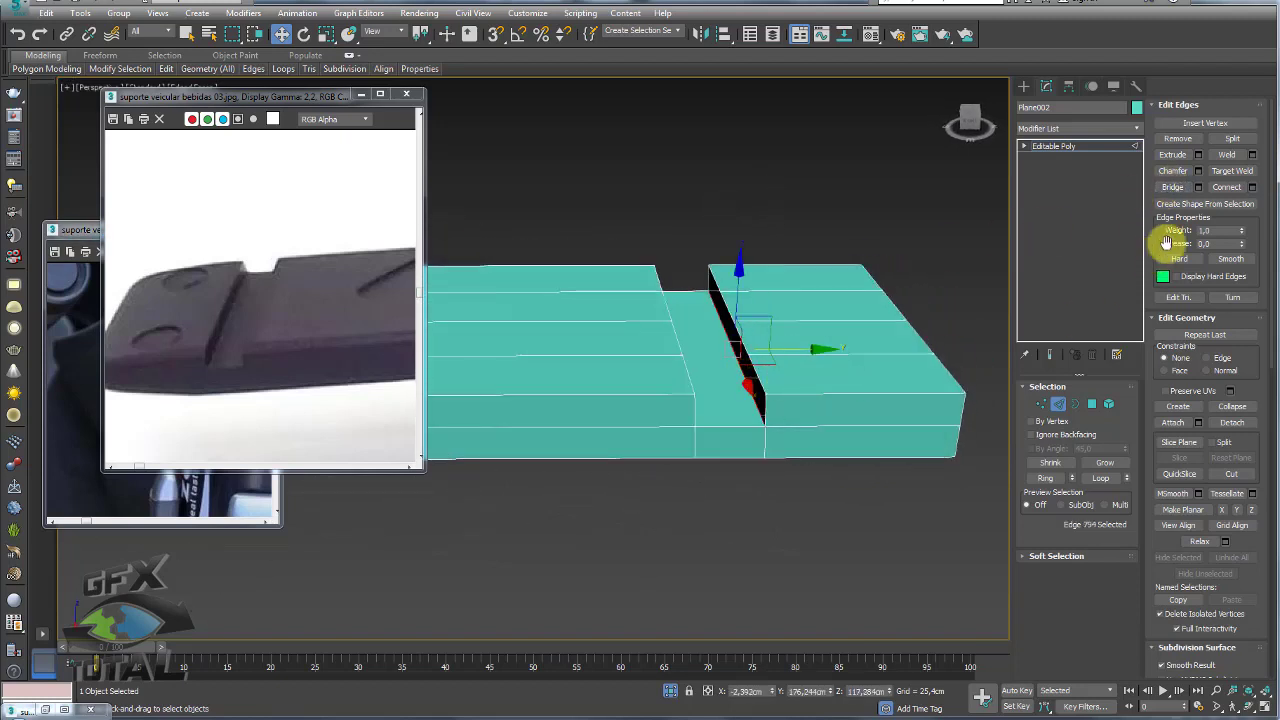
left_click(1047, 477)
left_click(1252, 187)
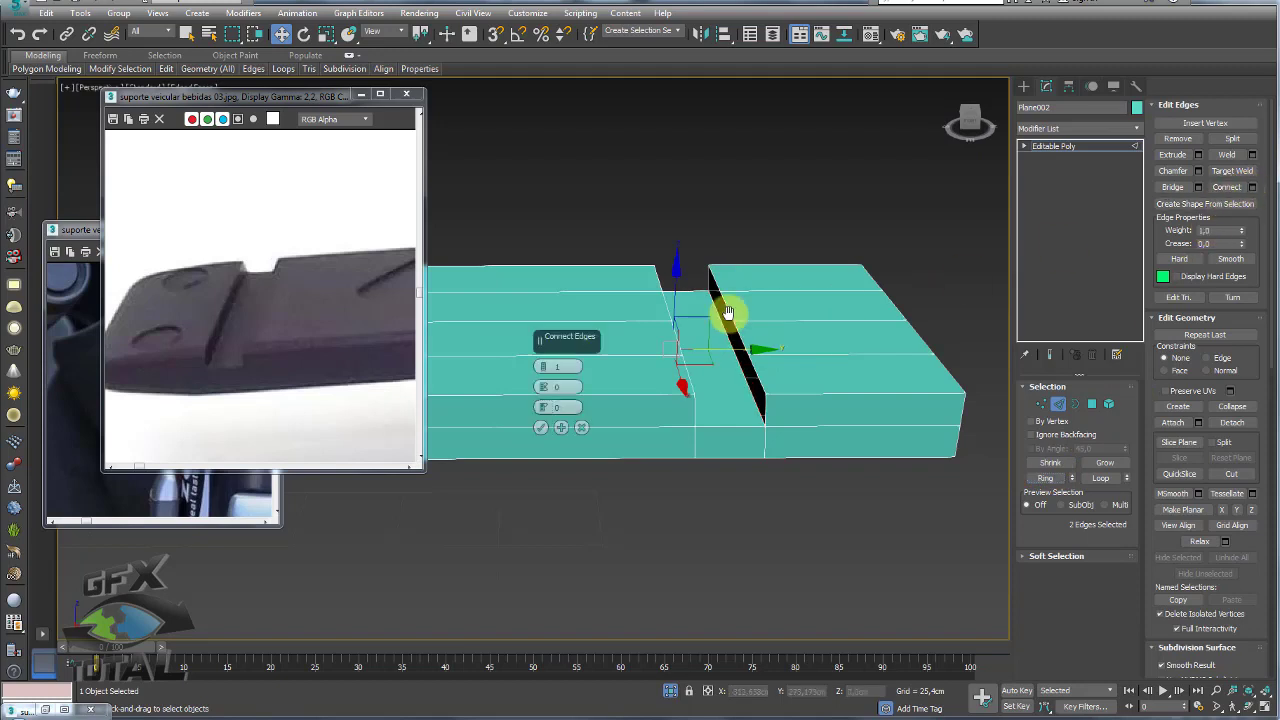
left_click(540, 427)
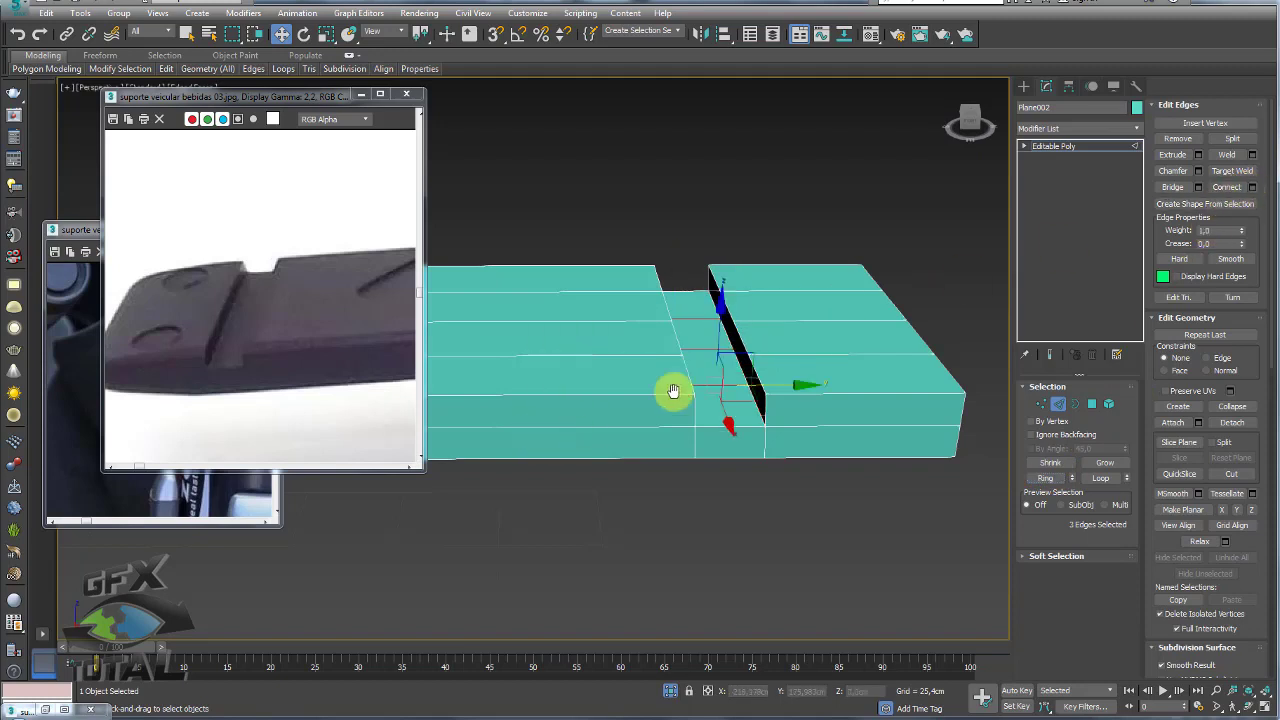
Select the slot's open border edges, deselecting the top and stray edges.
left_click(1075, 403)
left_click(734, 420)
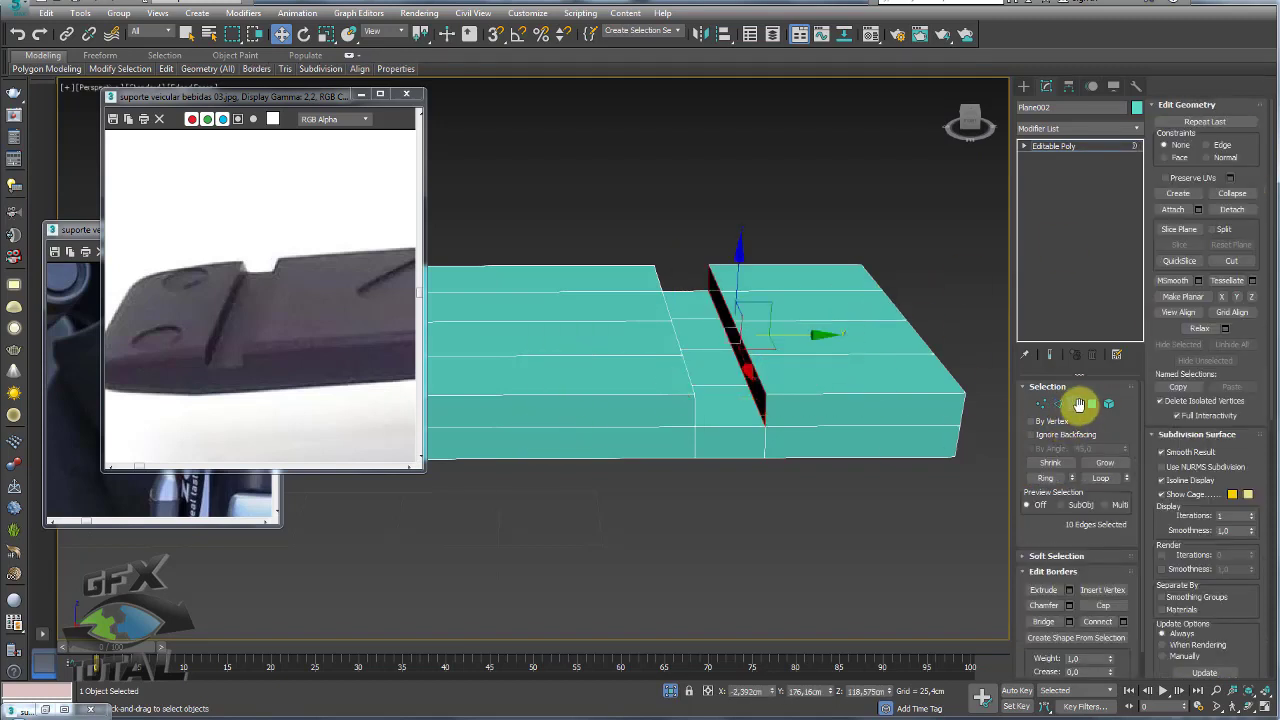
left_click(1058, 403)
left_click(763, 400, "alt")
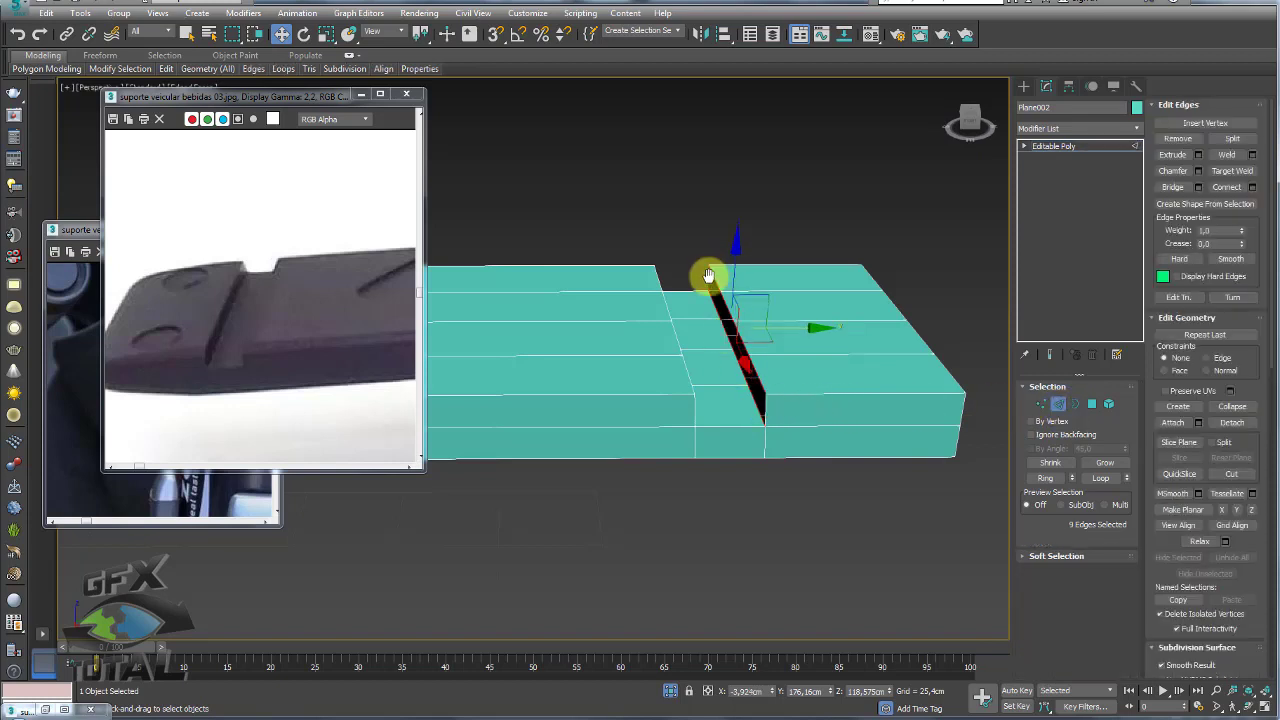
left_click(708, 277, "alt")
mouse_move(820, 317)
middle_mouse_down("alt")
mouse_move(834, 289)
mouse_move(794, 288)
middle_mouse_up("alt")
left_click(1075, 403)
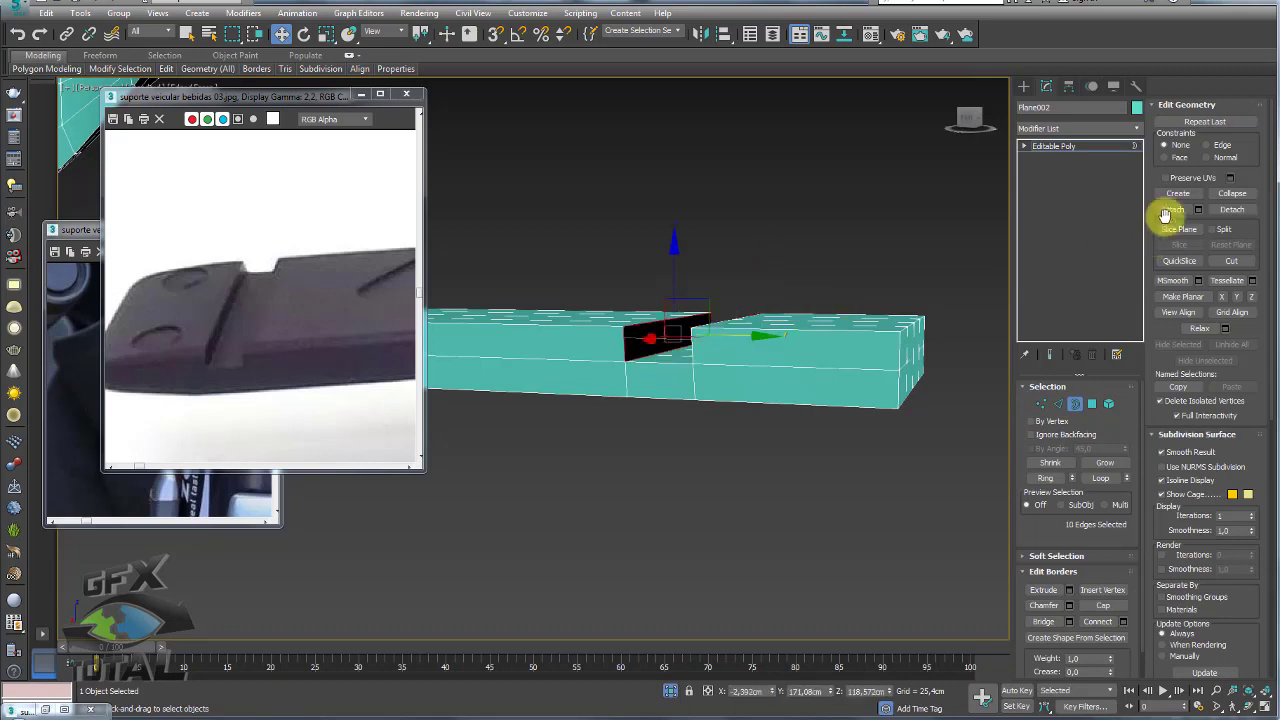
left_click(1058, 403)
middle_click_drag(623, 342, 663, 349, "alt")
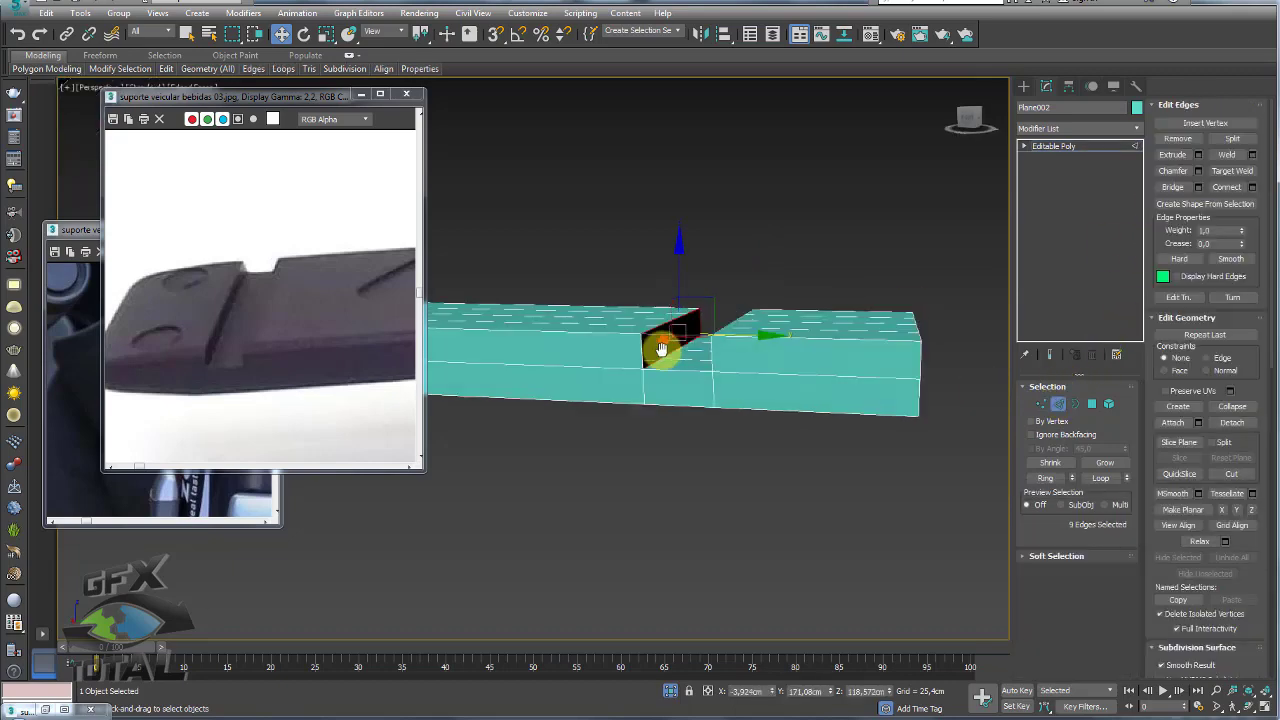
left_click(680, 323, "alt")
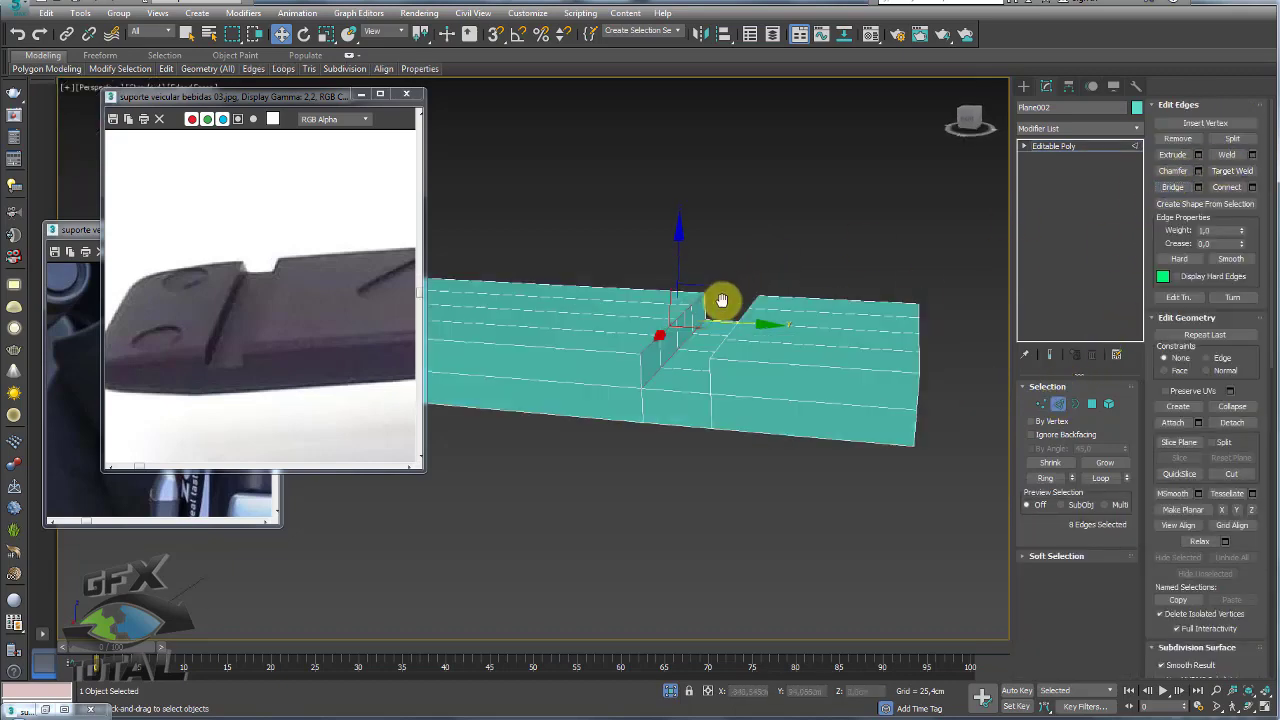
mouse_move(723, 300)
middle_mouse_down("alt")
mouse_move(686, 374)
mouse_move(751, 459)
mouse_move(683, 394)
middle_mouse_up("alt")
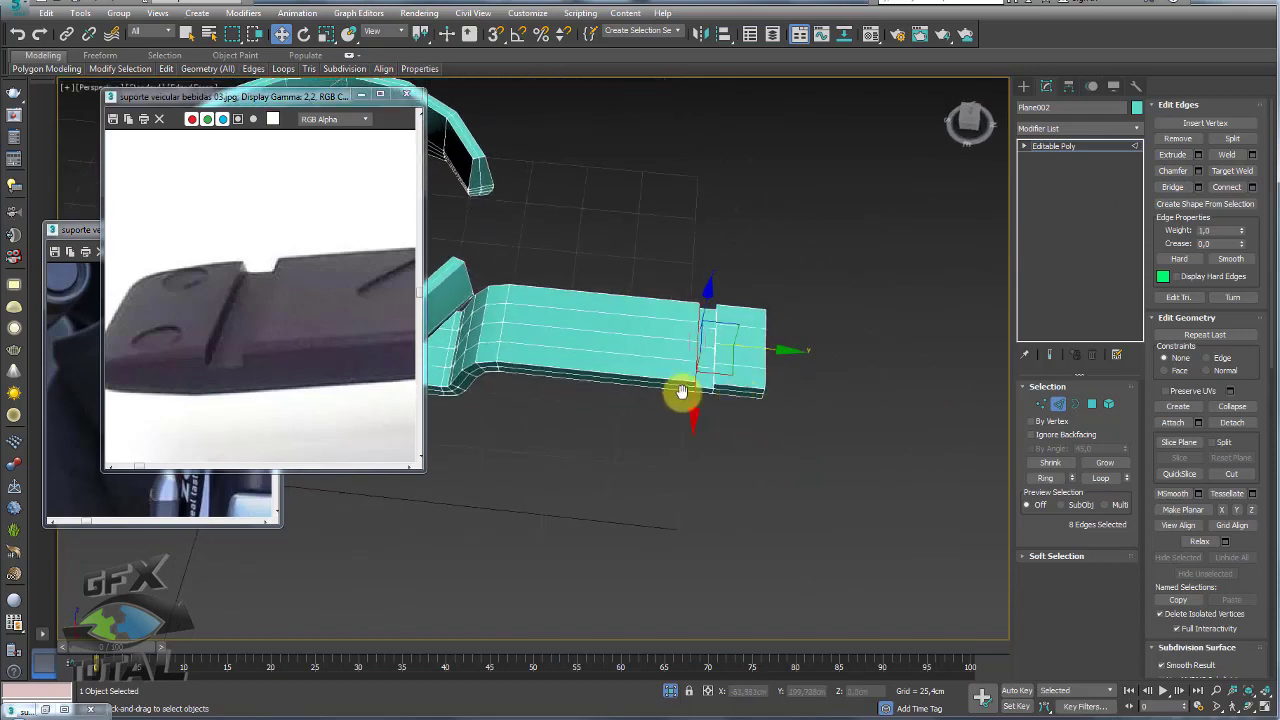
Zoom and pan the reference photo to the handle's rounded tip and mark its curve.
scroll(249, 349, "down", 3)
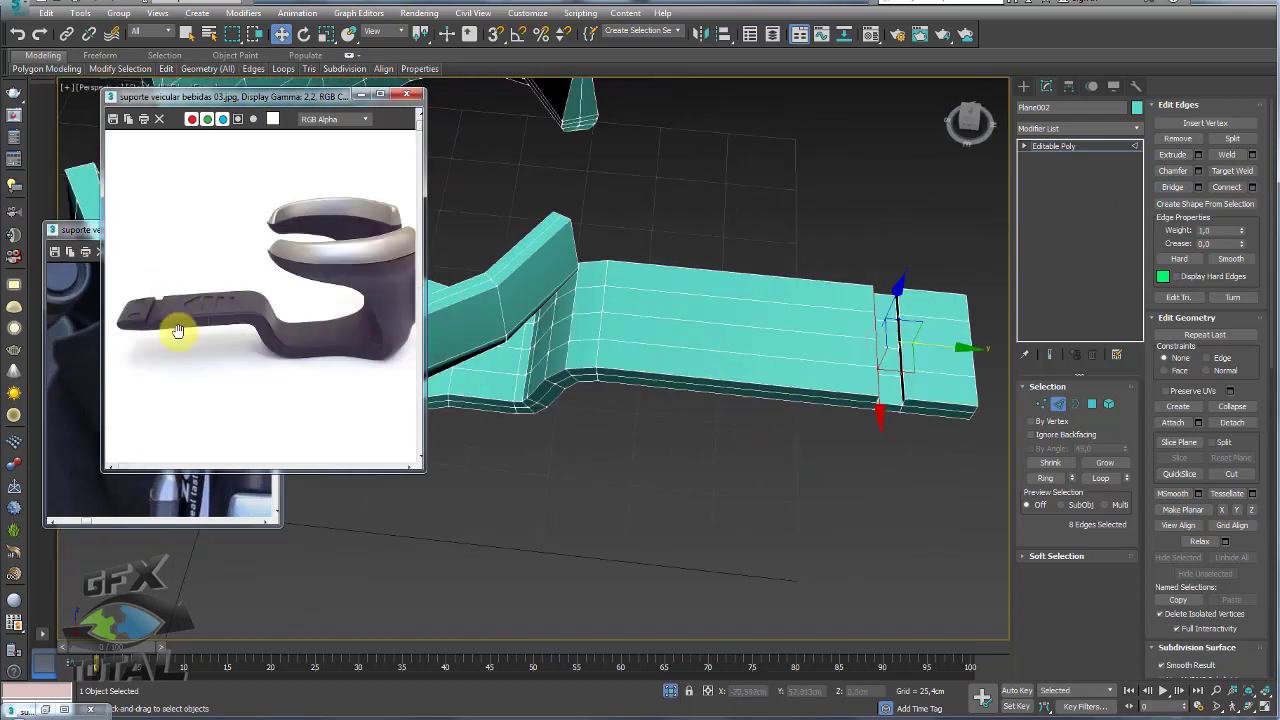
scroll(176, 331, "up", 3)
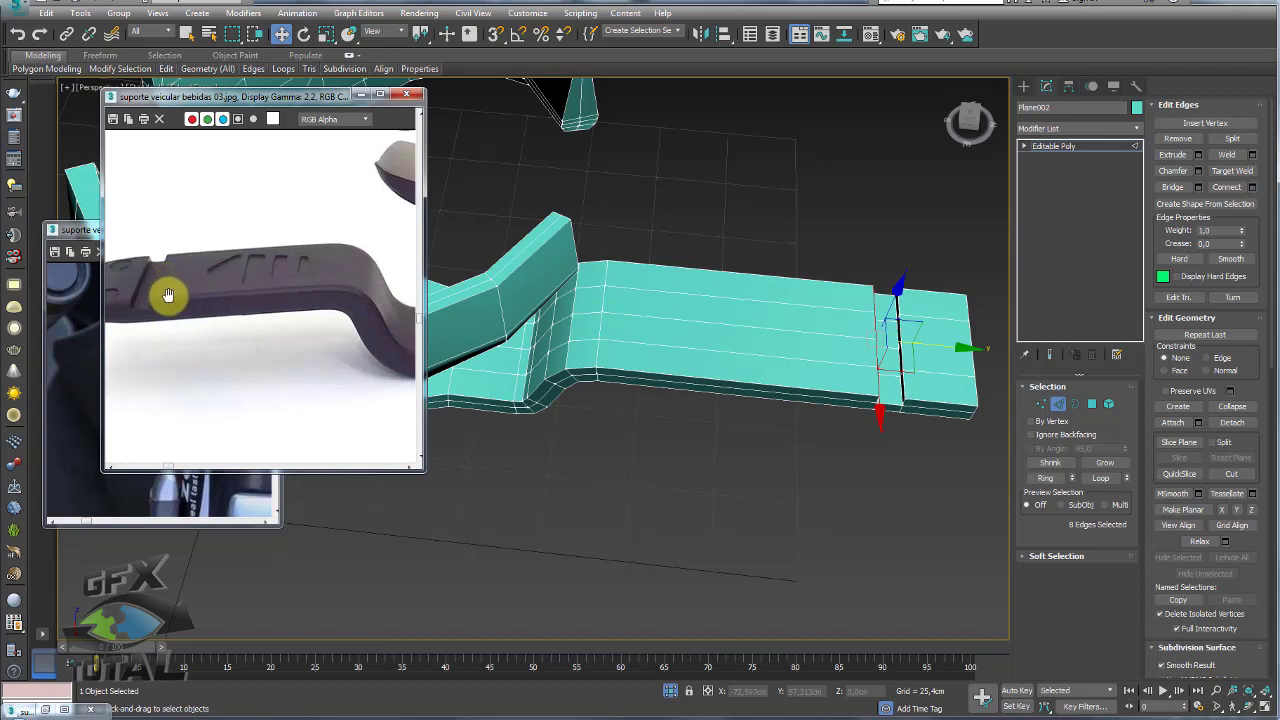
scroll(168, 295, "up", 2)
mouse_move(134, 286)
middle_mouse_down()
mouse_move(437, 271)
mouse_move(354, 297)
middle_mouse_up()
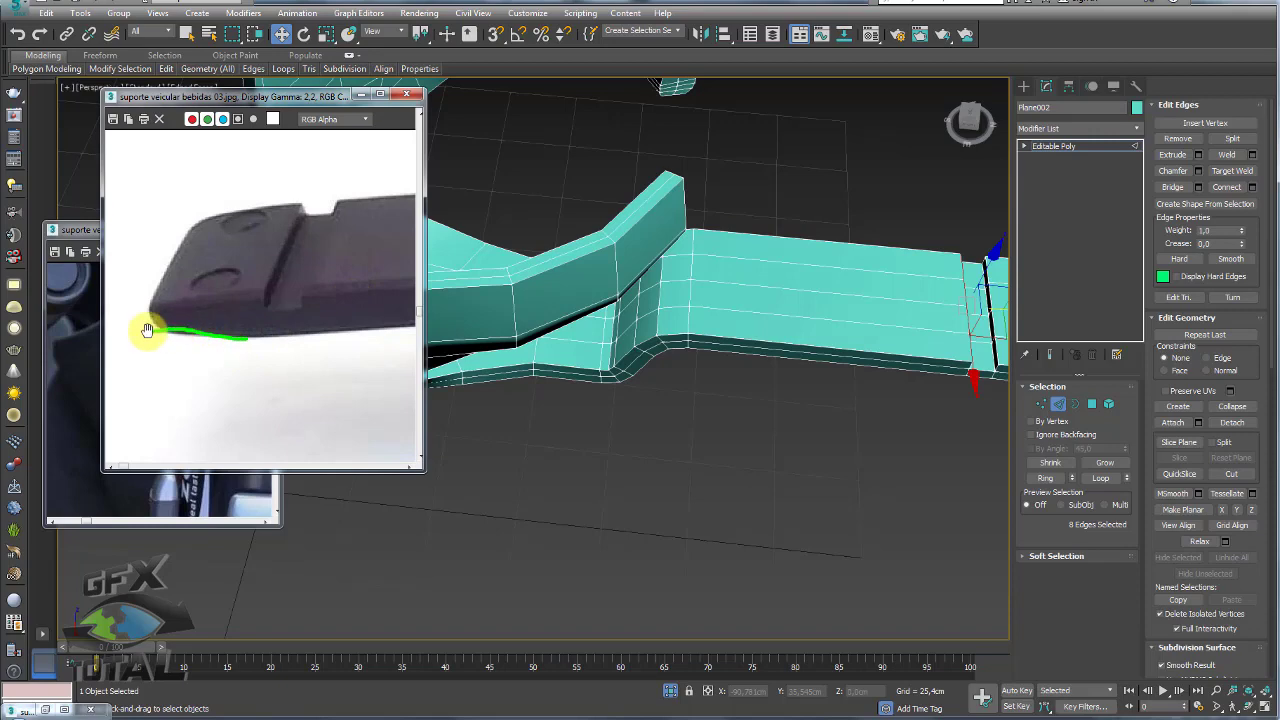
mouse_move(145, 351)
left_mouse_down()
mouse_move(321, 339)
mouse_move(171, 356)
left_mouse_up()
Orbit to a flat side view of the arm and leave Edge sub-object level.
mouse_move(520, 357)
middle_mouse_down("alt")
mouse_move(714, 357)
mouse_move(914, 317)
mouse_move(863, 369)
mouse_move(914, 390)
mouse_move(882, 388)
middle_mouse_up("alt")
left_click(1050, 404)
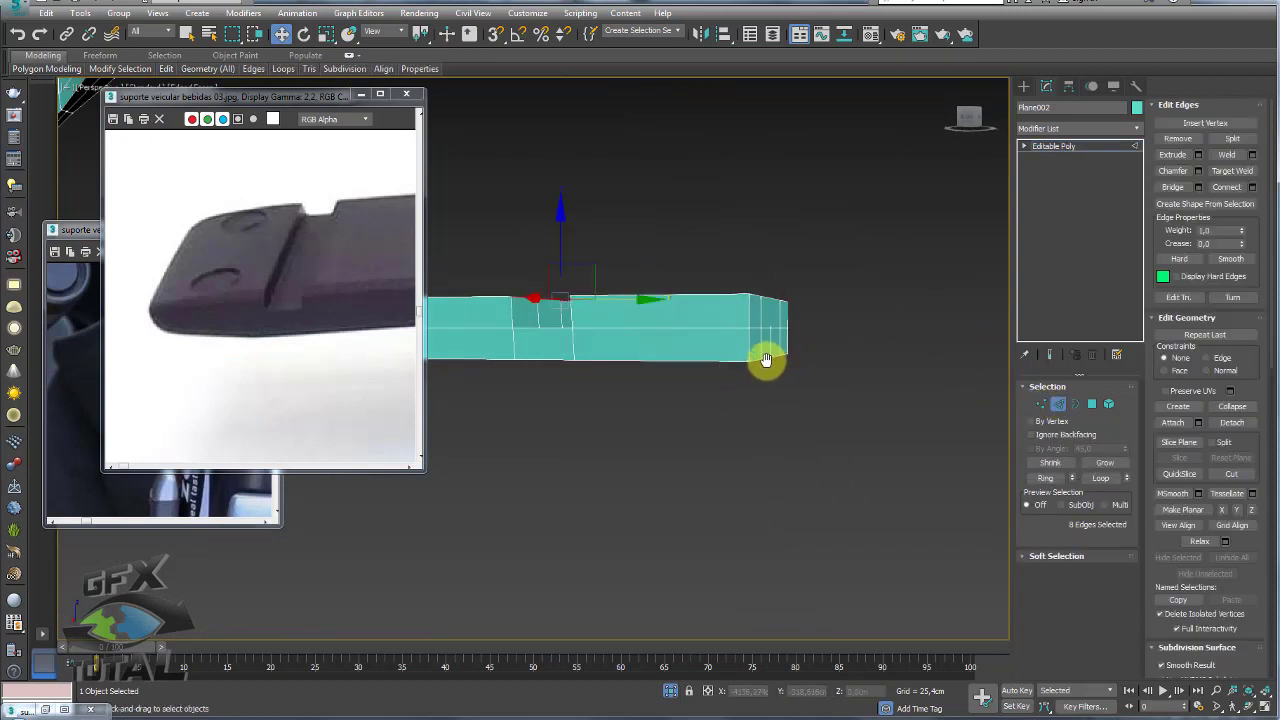
mouse_move(803, 368)
middle_mouse_down("alt")
mouse_move(777, 309)
mouse_move(640, 349)
mouse_move(674, 363)
mouse_move(757, 330)
mouse_move(754, 409)
mouse_move(668, 306)
middle_mouse_up("alt")
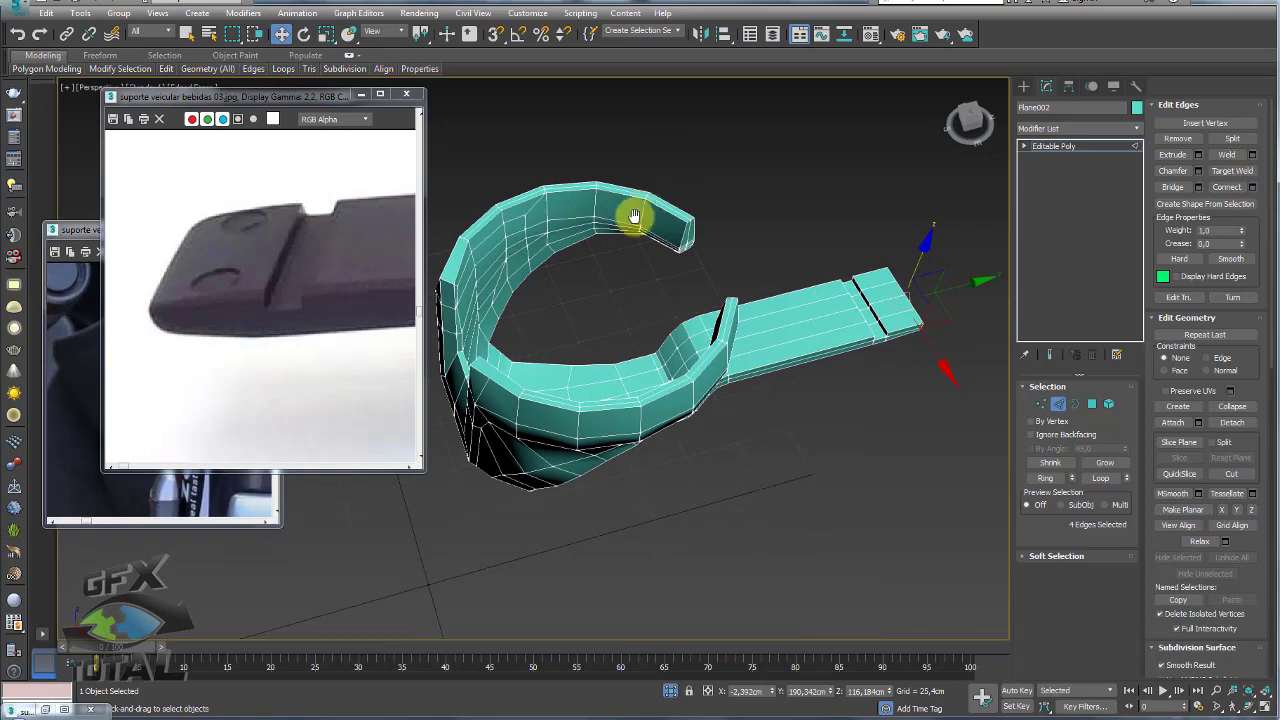
Enter Vertex mode and frame the body's side opening, checking it briefly in wireframe.
mouse_move(634, 217)
middle_mouse_down("alt")
mouse_move(597, 200)
mouse_move(594, 177)
middle_mouse_up("alt")
scroll(594, 177, "up", 3)
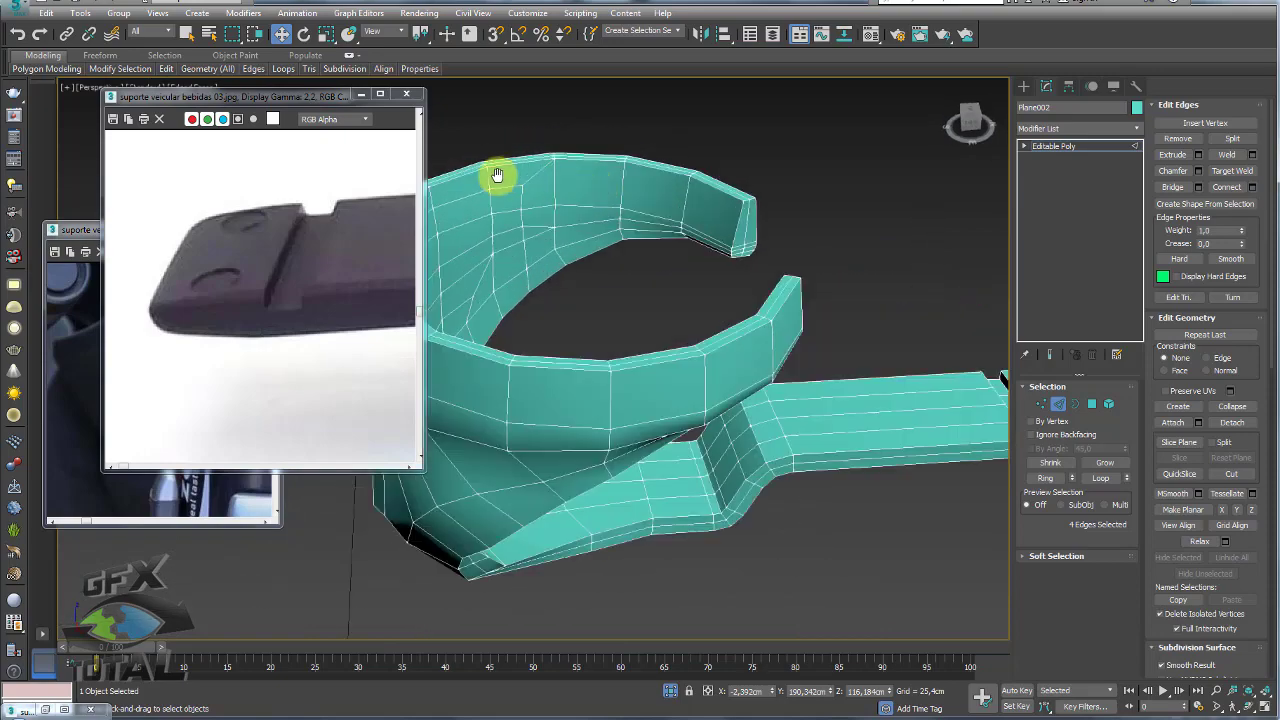
mouse_move(709, 209)
middle_mouse_down("alt")
mouse_move(574, 197)
mouse_move(771, 243)
mouse_move(597, 233)
mouse_move(826, 369)
mouse_move(686, 317)
mouse_move(806, 497)
mouse_move(733, 423)
mouse_move(760, 370)
mouse_move(803, 354)
mouse_move(677, 311)
mouse_move(705, 337)
mouse_move(823, 351)
middle_mouse_up("alt")
scroll(718, 326, "up", 3)
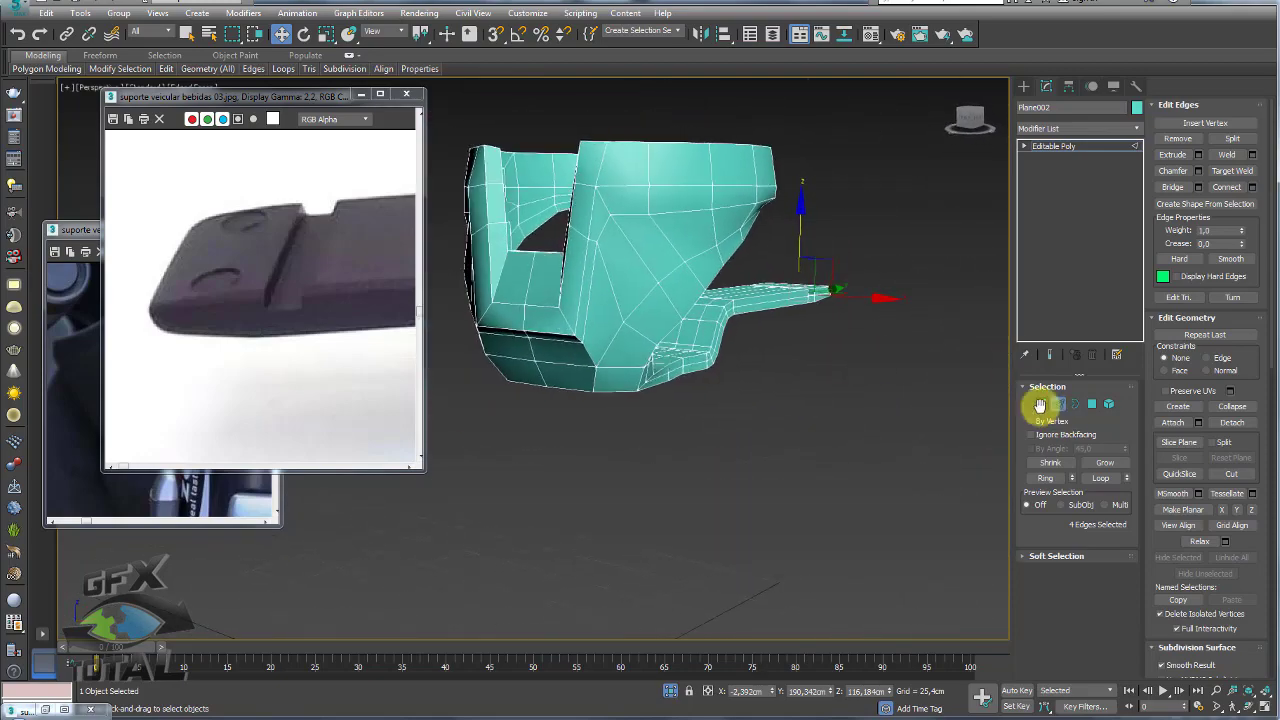
left_click(1041, 403)
middle_click_drag(692, 304, 686, 306, "alt")
scroll(677, 309, "up", 3)
scroll(665, 340, "up", 3)
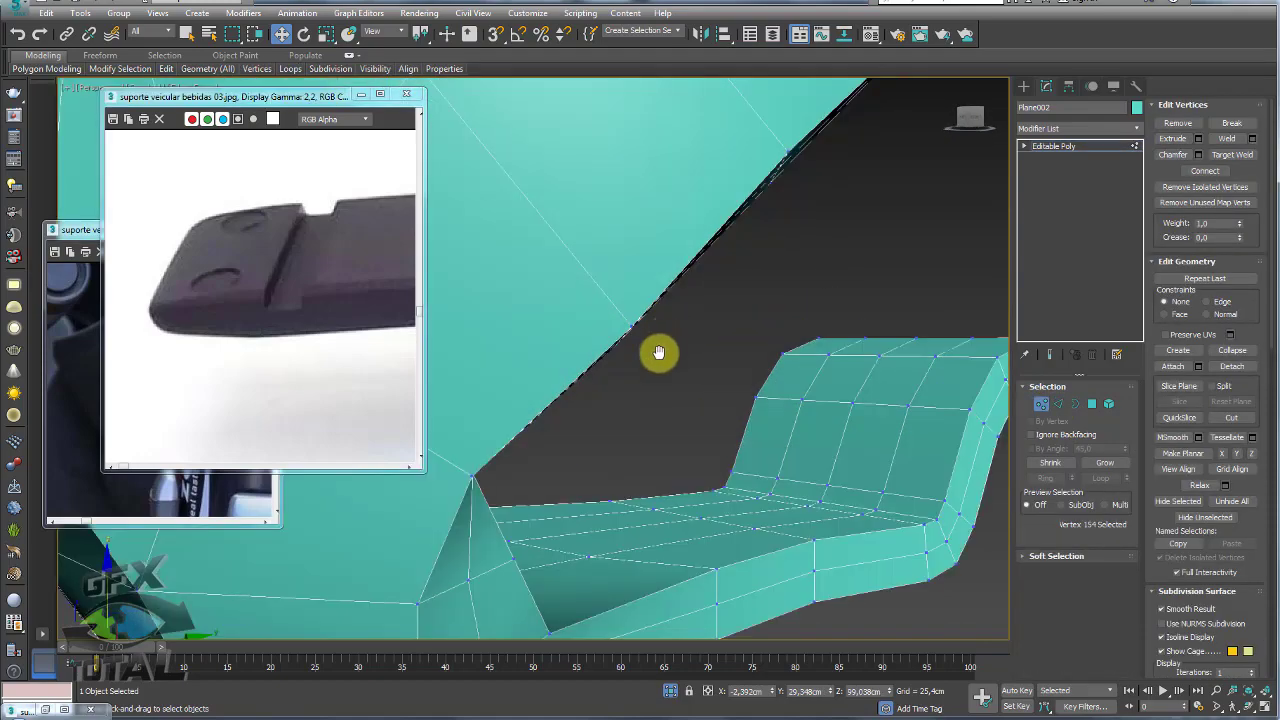
scroll(621, 302, "down", 2)
key("F3")
mouse_move(657, 300)
middle_mouse_down("alt")
mouse_move(677, 311)
mouse_move(667, 300)
middle_mouse_up("alt")
key("F3")
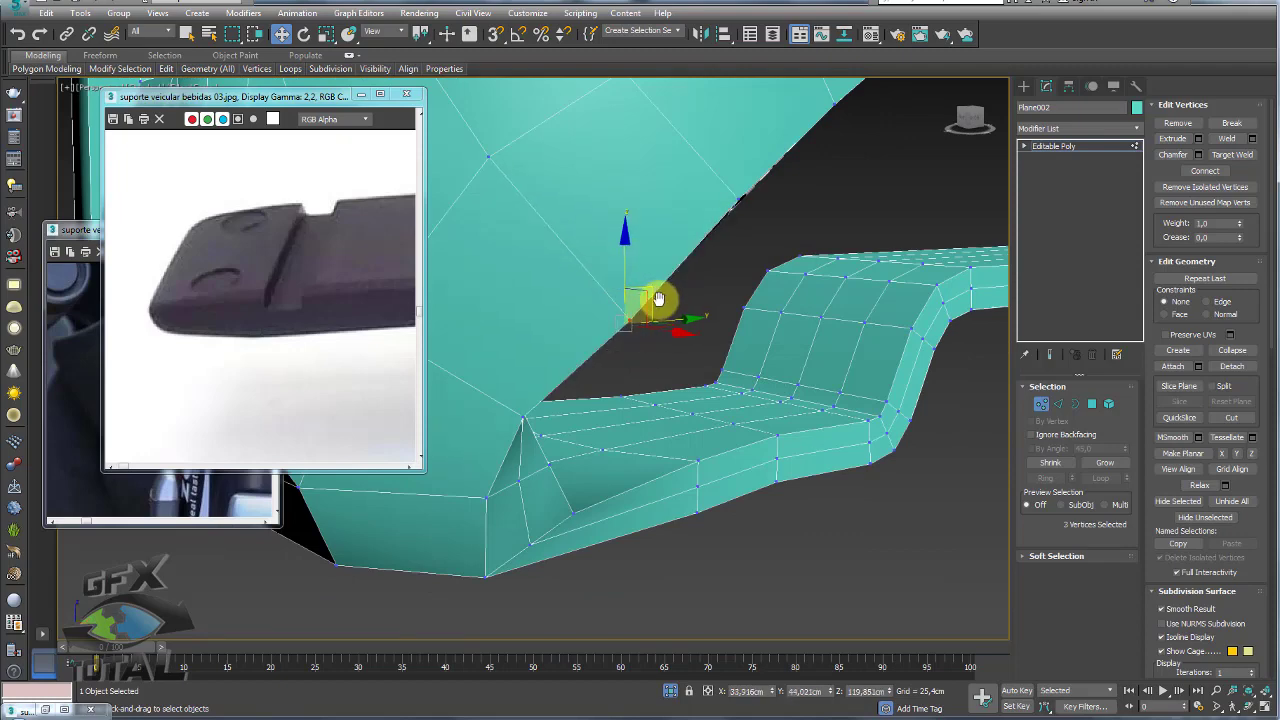
middle_click_drag(658, 298, 651, 291, "alt")
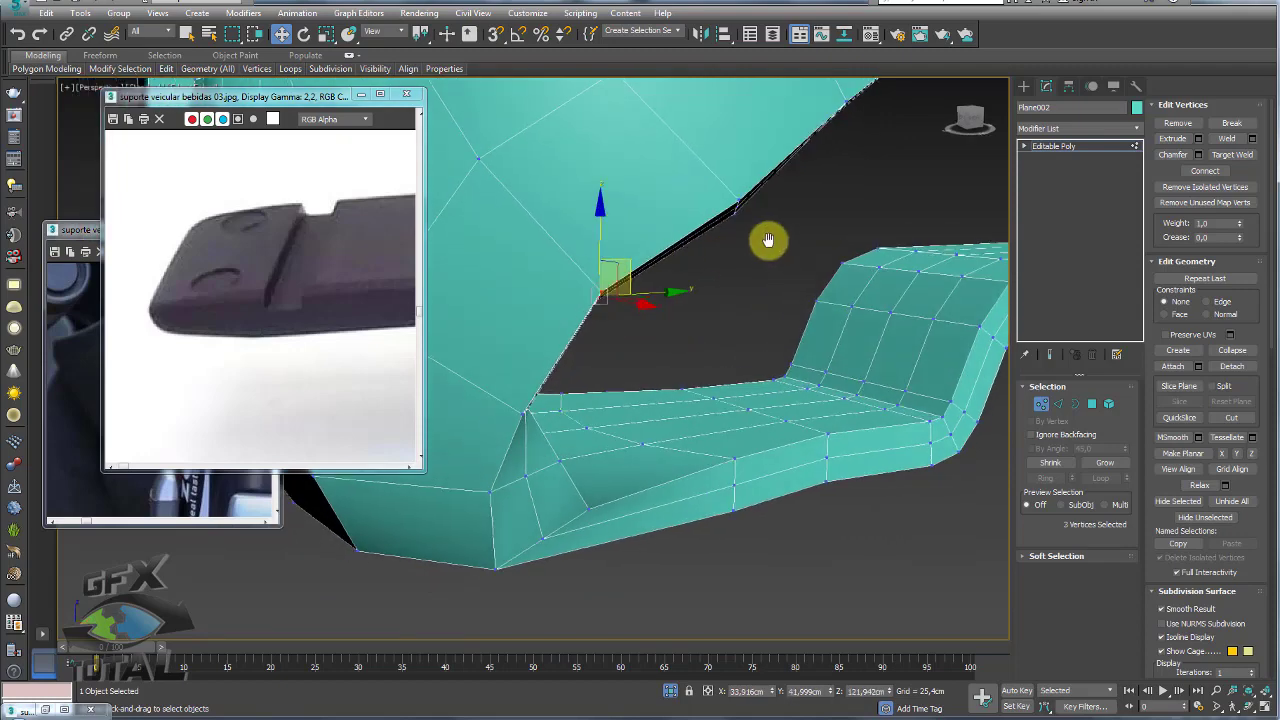
mouse_move(768, 240)
middle_mouse_down()
mouse_move(756, 143)
mouse_move(737, 297)
middle_mouse_up()
scroll(737, 297, "up", 3)
mouse_move(624, 399)
middle_mouse_down()
mouse_move(686, 400)
mouse_move(663, 382)
mouse_move(723, 363)
mouse_move(808, 306)
mouse_move(800, 294)
mouse_move(820, 294)
mouse_move(806, 331)
mouse_move(898, 322)
middle_mouse_up()
scroll(850, 310, "down", 5)
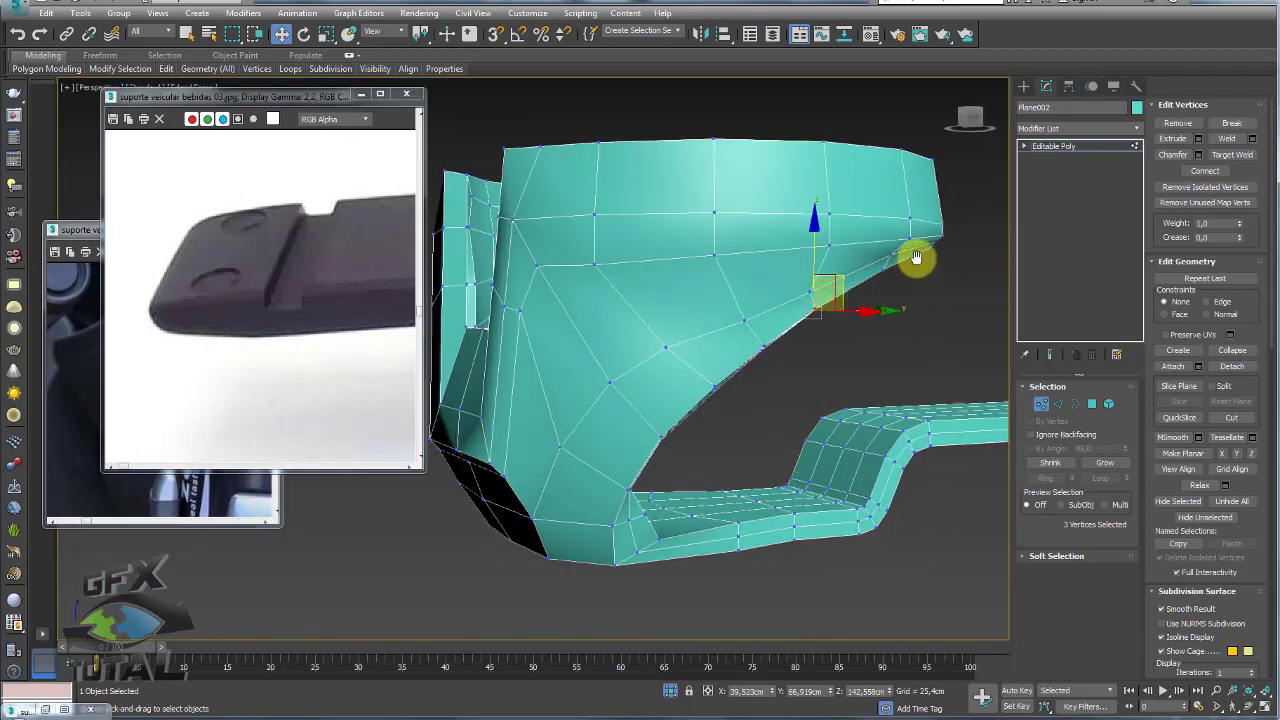
mouse_move(654, 477)
middle_mouse_down()
mouse_move(660, 383)
mouse_move(694, 380)
middle_mouse_up()
scroll(607, 337, "up", 3)
Pull the vertex at the opening's edge to reshape that corner.
left_click(694, 380)
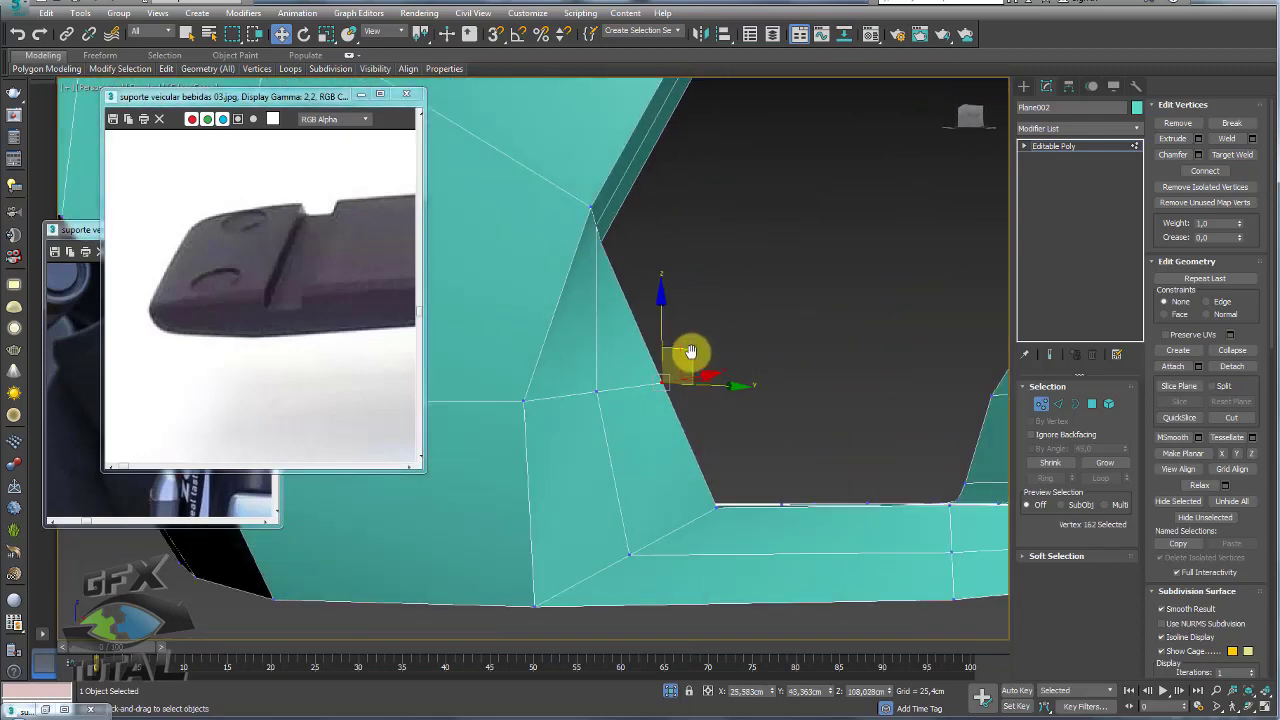
left_click_drag(643, 357, 612, 386)
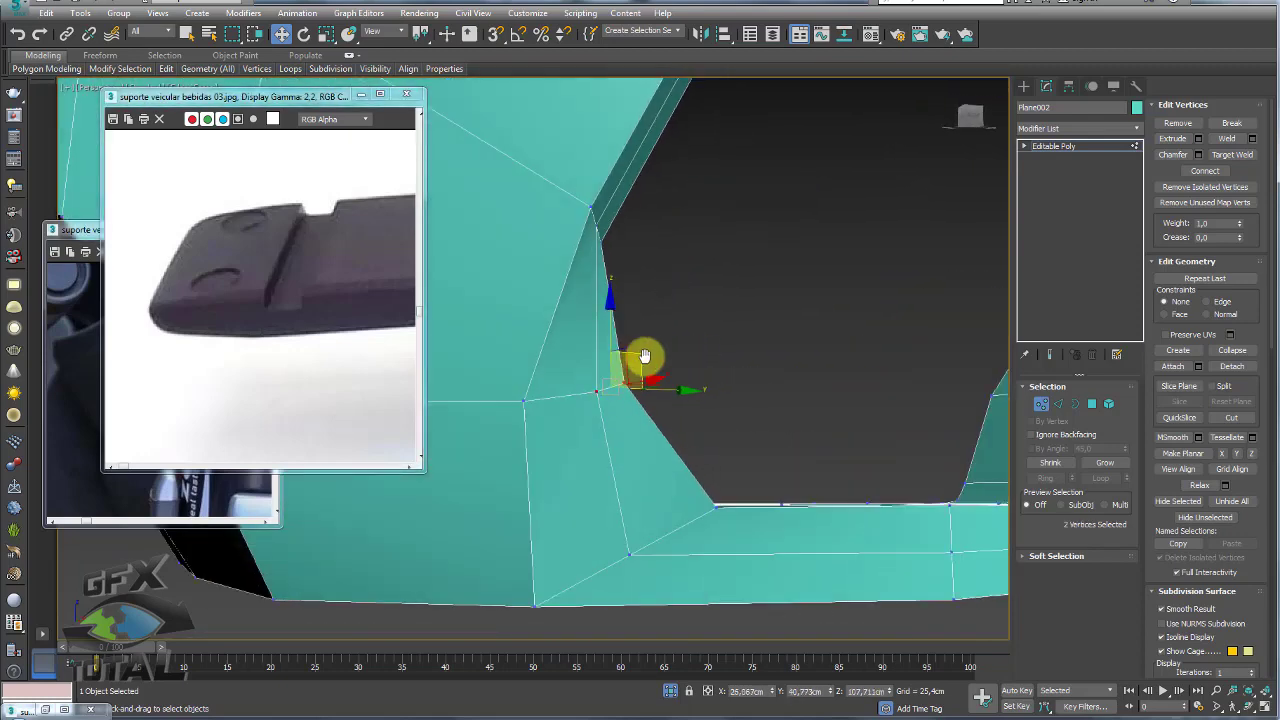
left_click(614, 366, "ctrl")
Select the vertices at the body's lower corner, then return to object level.
mouse_move(703, 389)
middle_mouse_down("alt")
mouse_move(565, 440)
mouse_move(566, 420)
mouse_move(686, 523)
middle_mouse_up("alt")
left_click(686, 522)
left_click(641, 495, "ctrl")
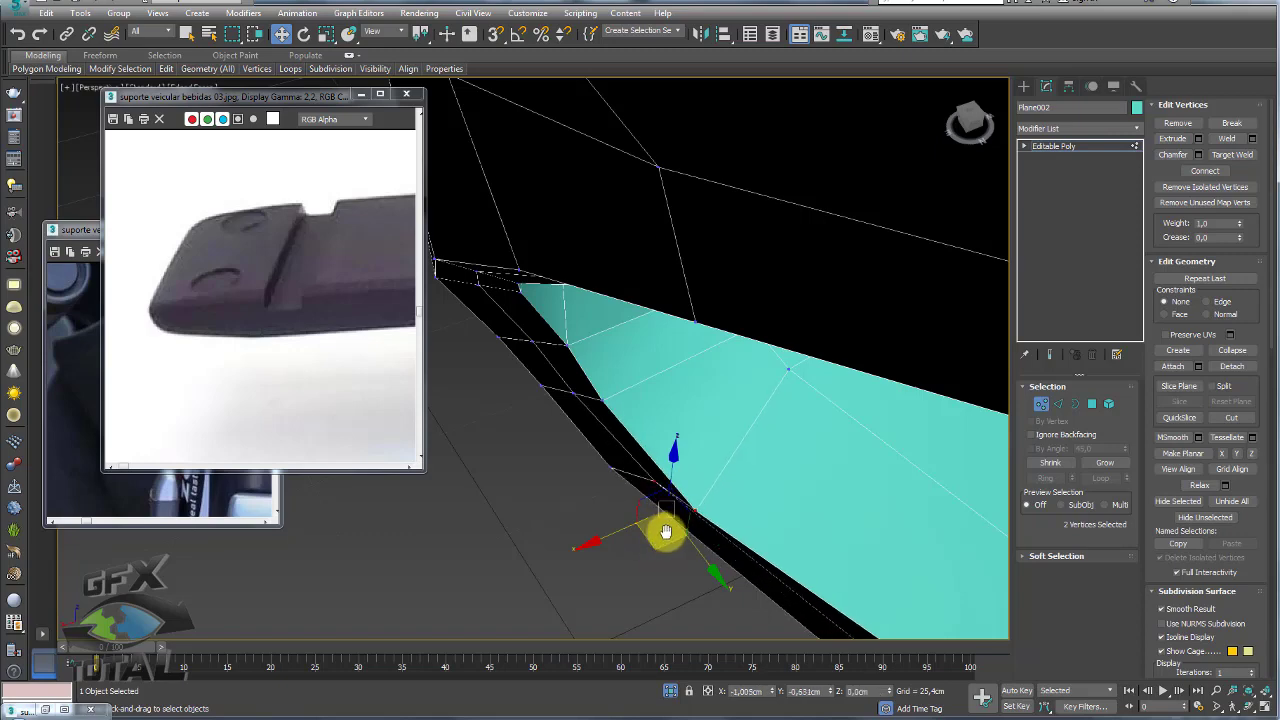
left_click(643, 468)
left_click(686, 524)
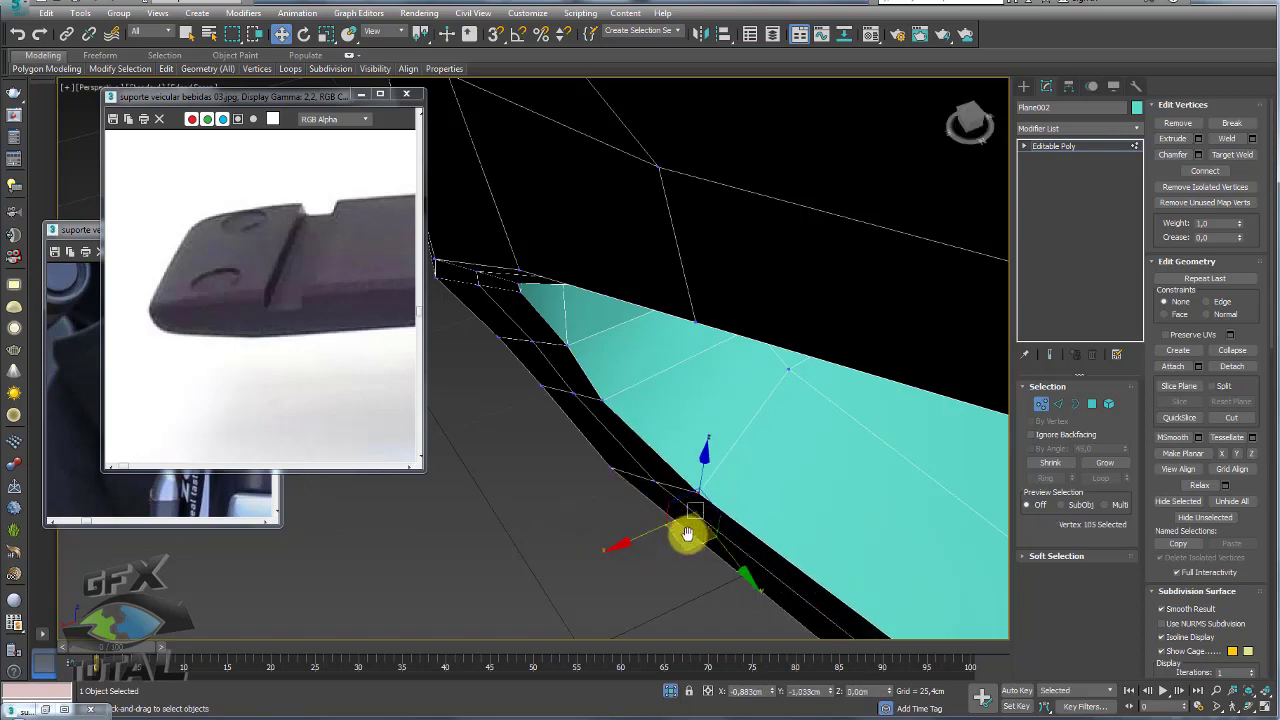
mouse_move(689, 531)
middle_mouse_down("alt")
mouse_move(754, 534)
mouse_move(864, 475)
mouse_move(803, 434)
mouse_move(609, 431)
mouse_move(628, 418)
middle_mouse_up("alt")
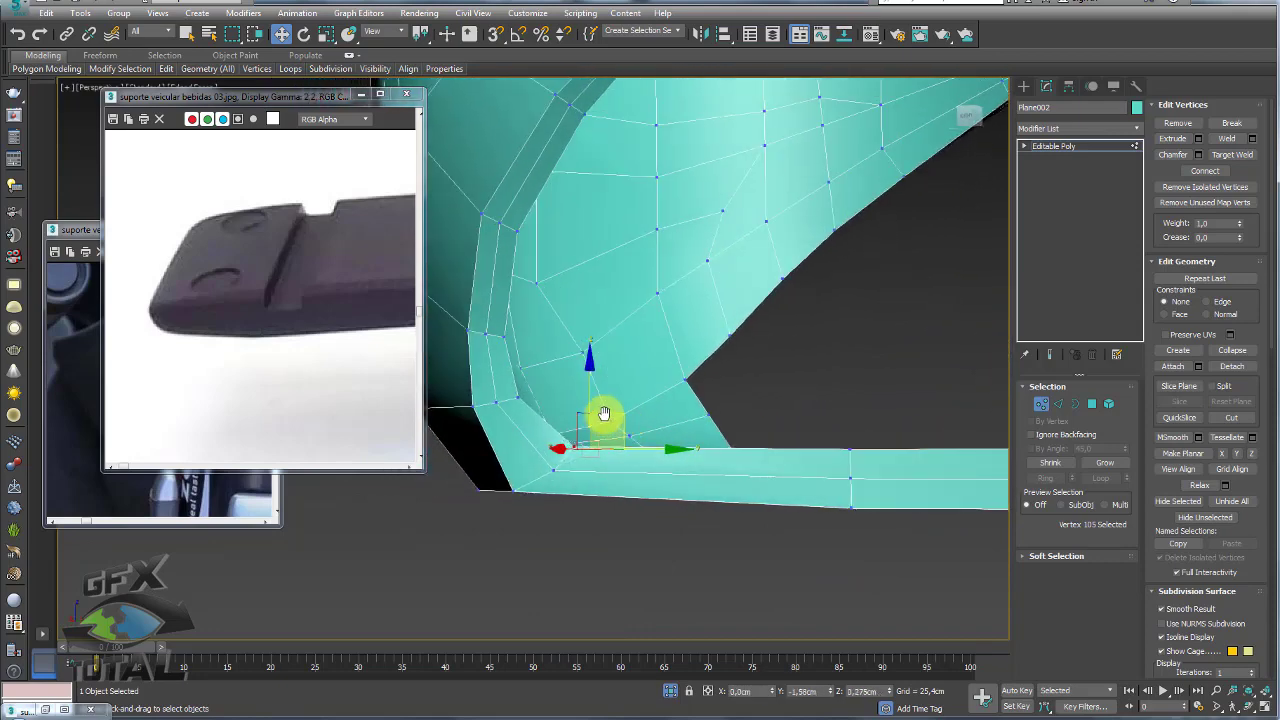
left_click(551, 466, "ctrl")
left_click(580, 428, "ctrl")
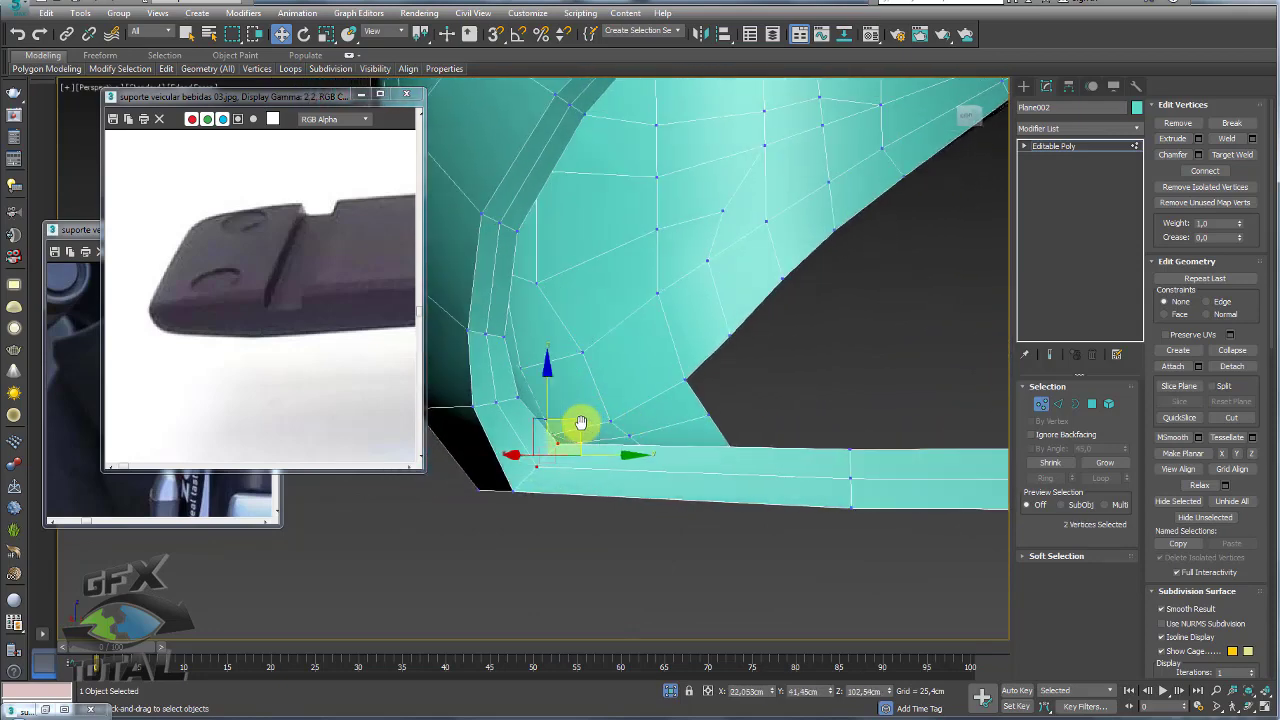
scroll(620, 418, "down", 3)
left_click(1075, 146)
Add a Symmetry modifier to mirror the reshaped holder and orbit to check both halves.
key("z")
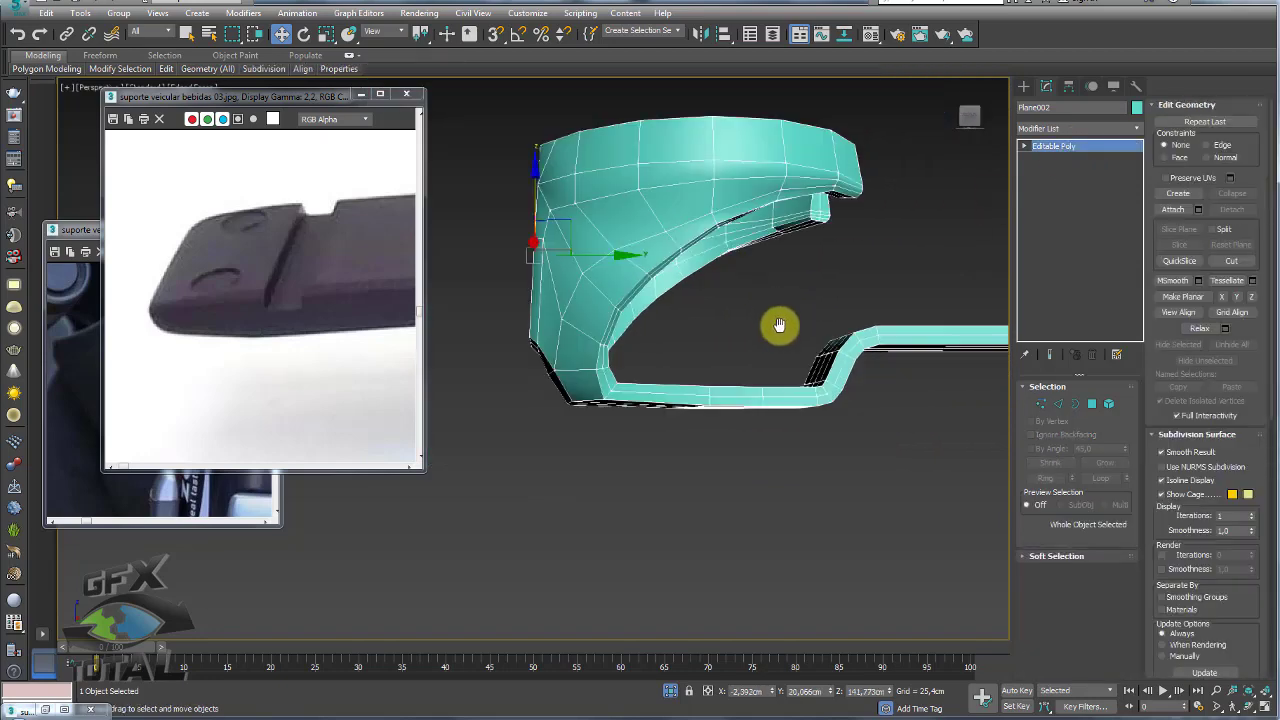
middle_click_drag(779, 325, 777, 343)
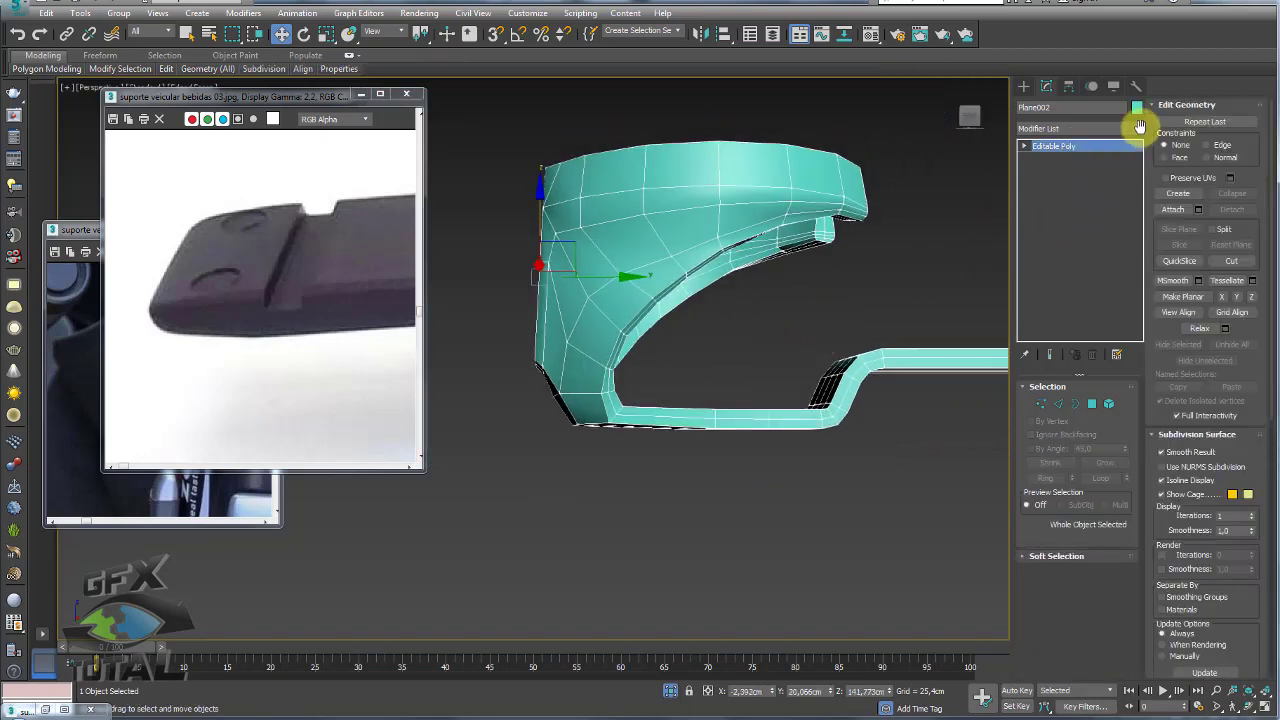
left_click(1138, 128)
left_click_drag(1137, 163, 1140, 563)
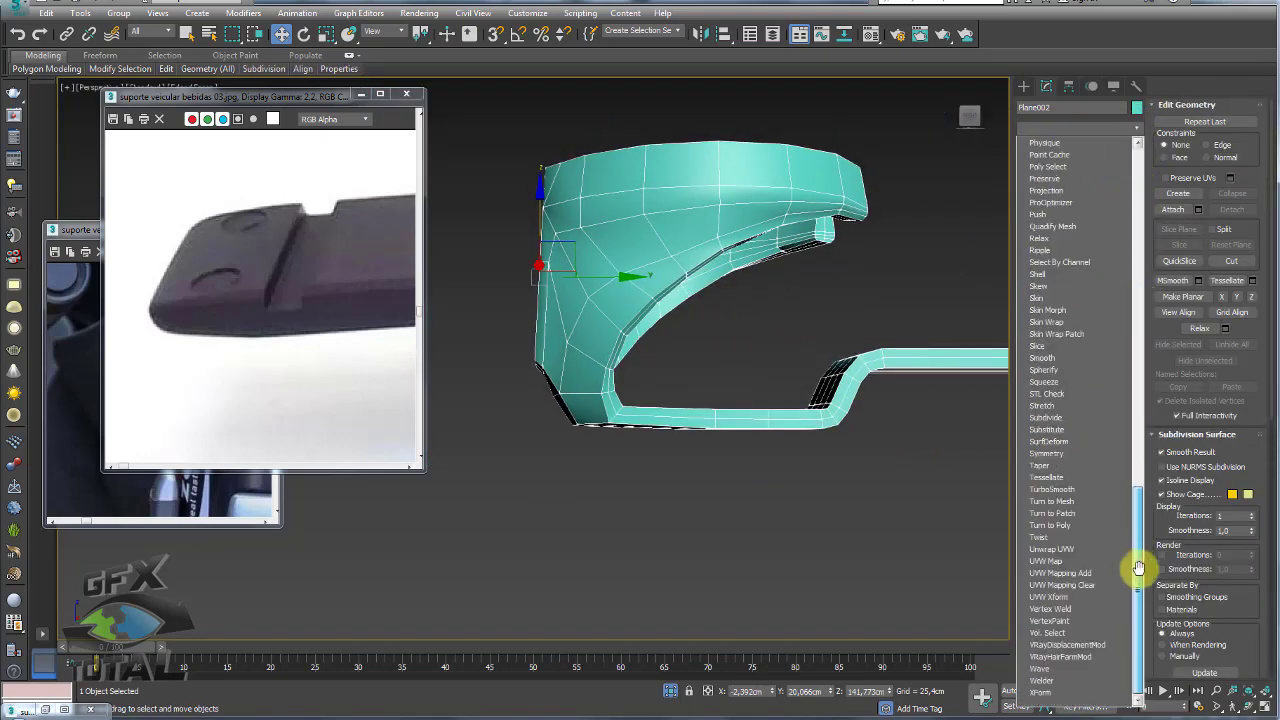
left_click(1060, 453)
mouse_move(771, 391)
middle_mouse_down("alt")
mouse_move(851, 391)
mouse_move(823, 411)
mouse_move(793, 405)
mouse_move(891, 391)
mouse_move(832, 410)
middle_mouse_up("alt")
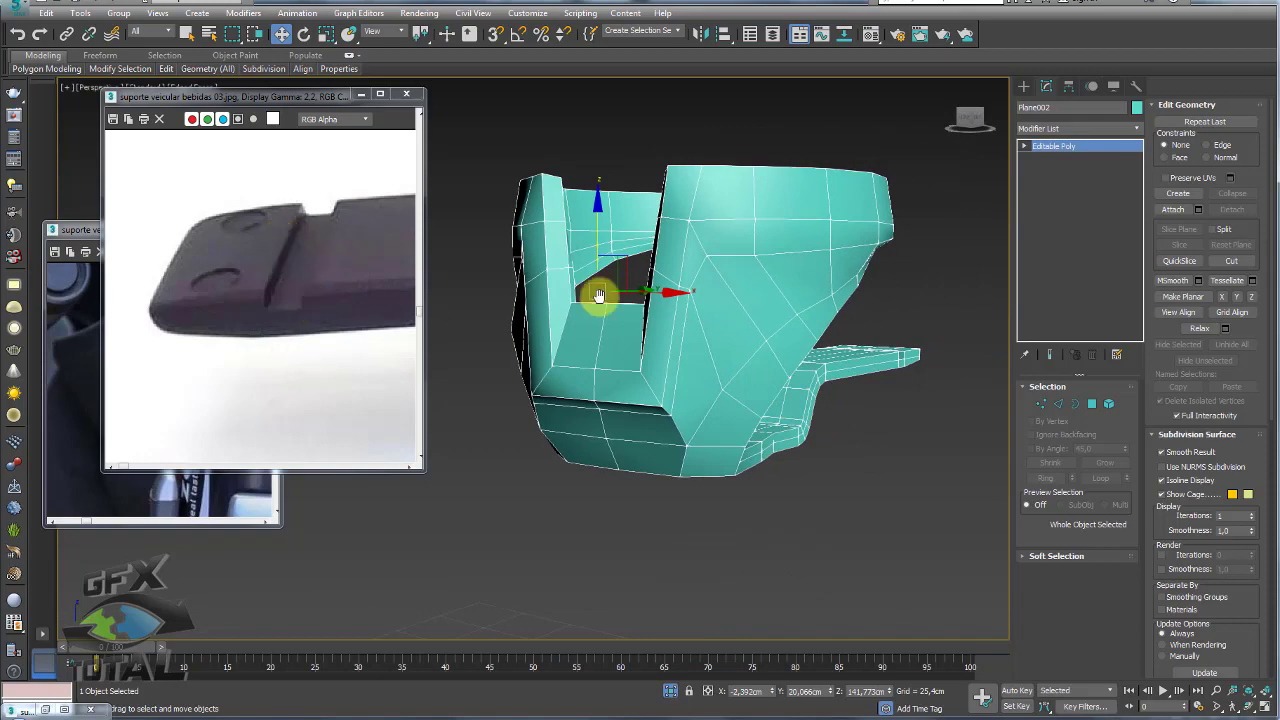
mouse_move(597, 295)
middle_mouse_down("alt")
mouse_move(837, 314)
mouse_move(818, 340)
mouse_move(766, 331)
mouse_move(794, 343)
mouse_move(903, 340)
middle_mouse_up("alt")
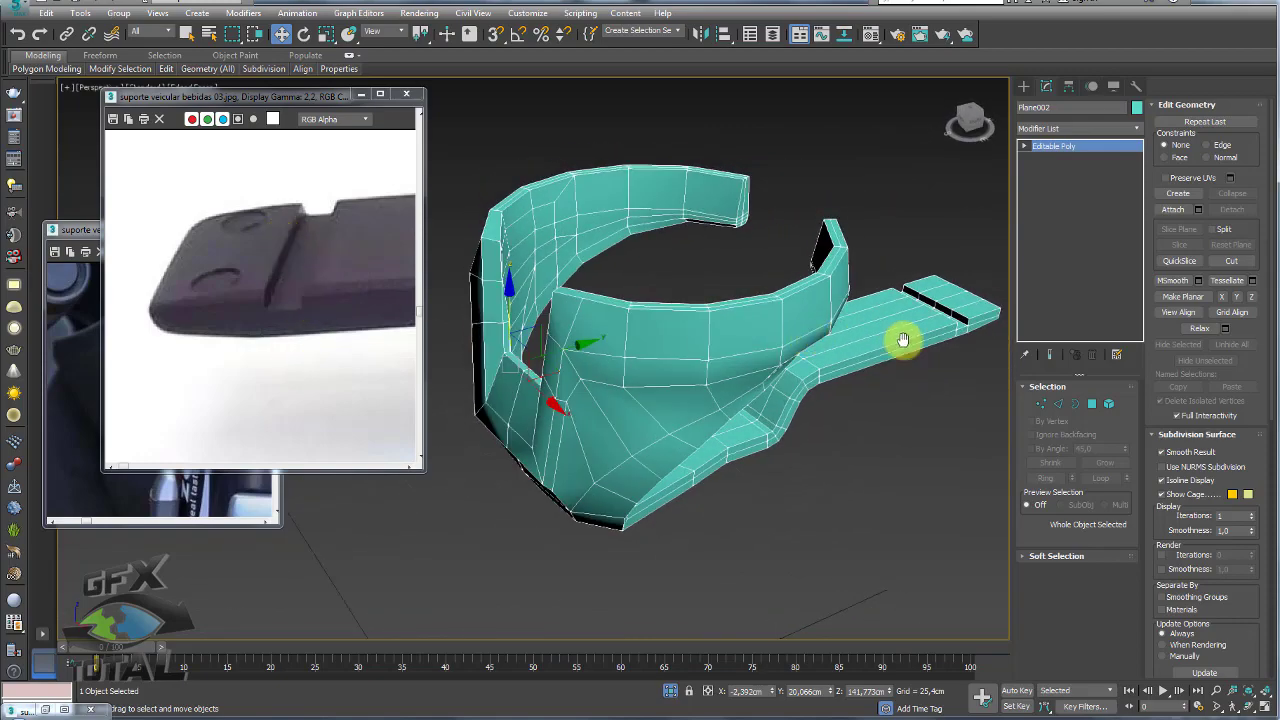
left_click(1060, 401)
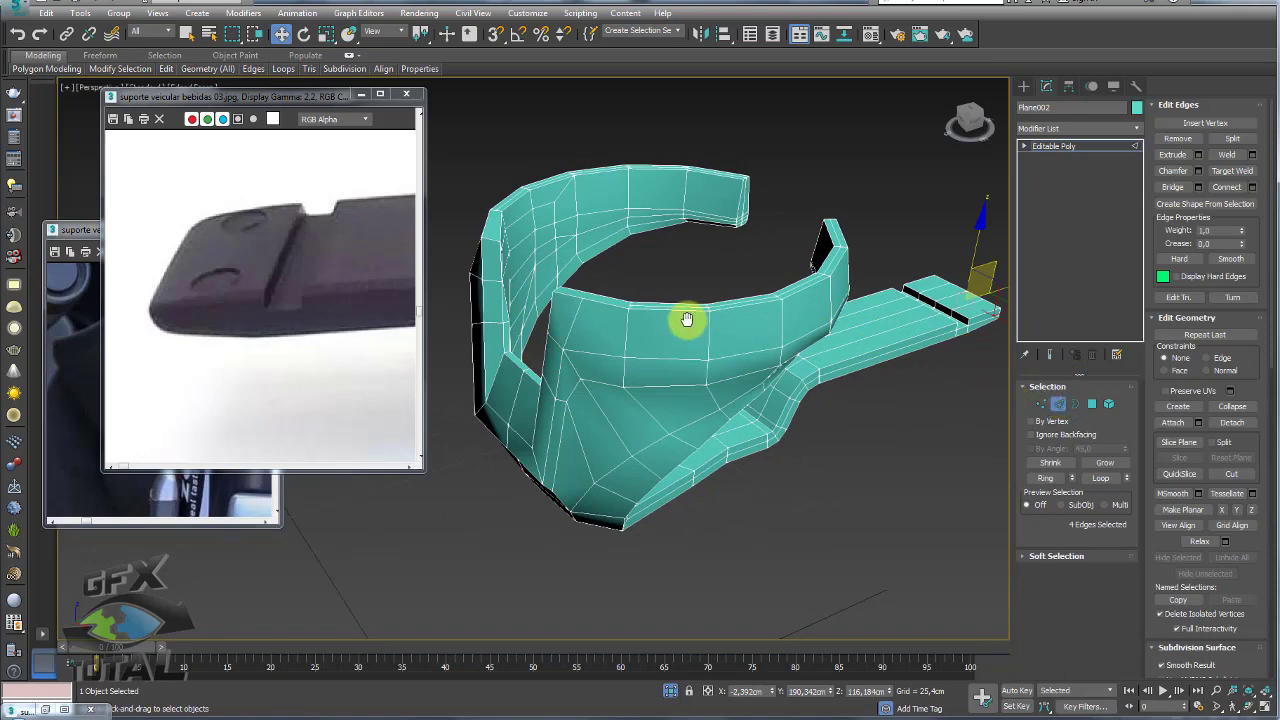
Inspect the mirrored mesh, trying edge selections around the body and the ring's top rim.
middle_click_drag(705, 375, 686, 331, "alt")
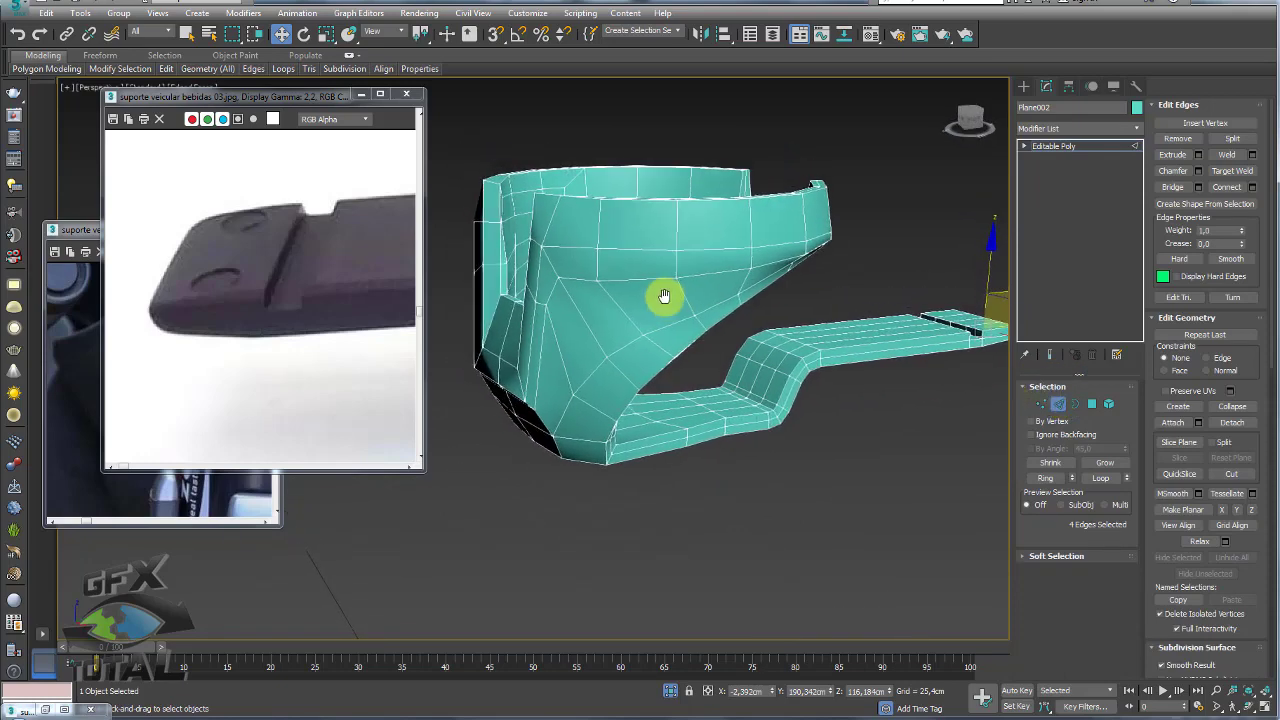
scroll(660, 290, "up", 3)
double_click(644, 271)
mouse_move(643, 271)
middle_mouse_down("alt")
mouse_move(726, 283)
mouse_move(700, 281)
middle_mouse_up("alt")
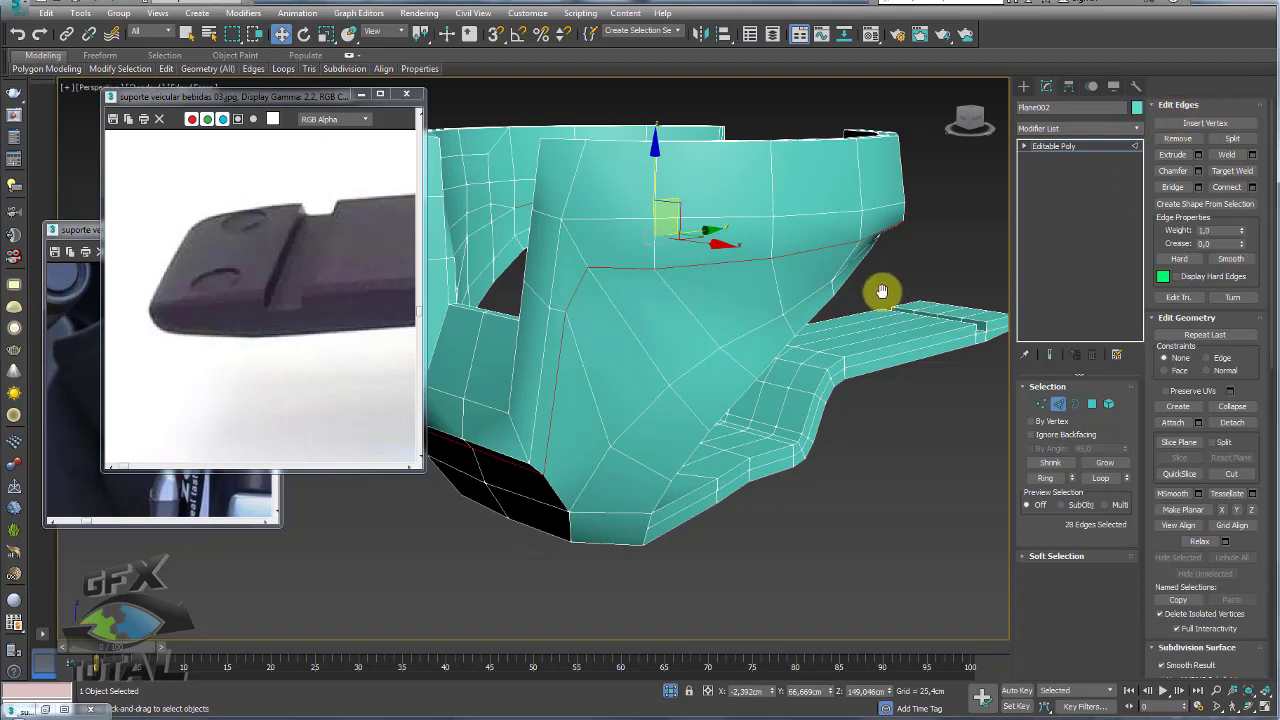
mouse_move(880, 291)
middle_mouse_down("alt")
mouse_move(777, 297)
mouse_move(801, 338)
middle_mouse_up("alt")
left_click(832, 243)
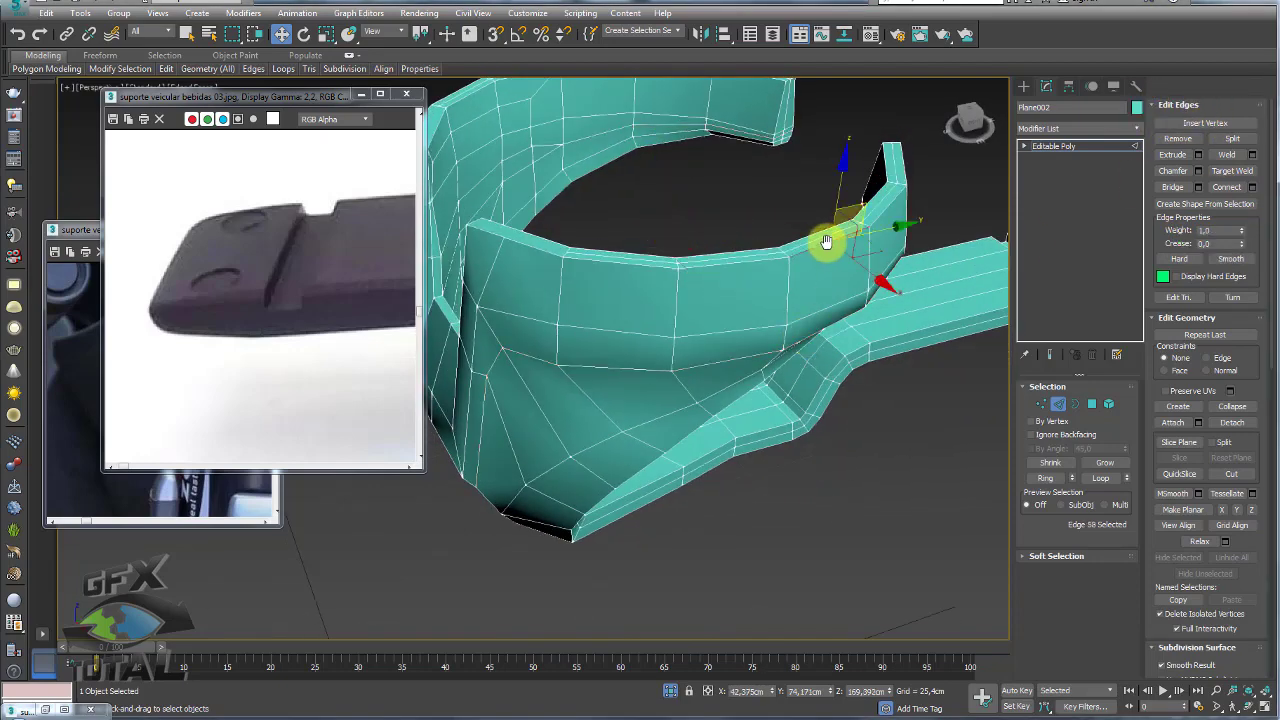
middle_click_drag(851, 251, 907, 263, "alt")
mouse_move(622, 318)
middle_mouse_down("alt")
mouse_move(651, 286)
mouse_move(609, 303)
mouse_move(620, 437)
mouse_move(617, 314)
mouse_move(629, 380)
mouse_move(576, 265)
mouse_move(606, 269)
middle_mouse_up("alt")
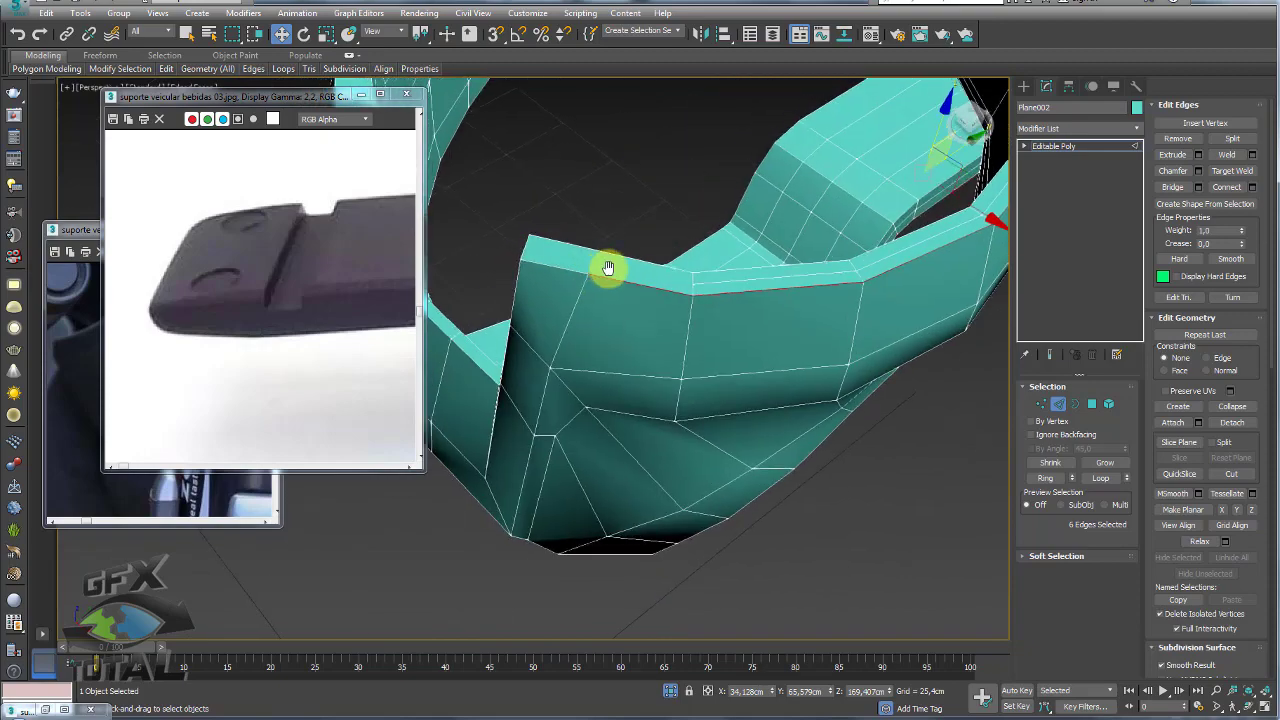
left_click(1041, 403)
mouse_move(729, 309)
middle_mouse_down("alt")
mouse_move(679, 298)
mouse_move(686, 343)
mouse_move(942, 386)
middle_mouse_up("alt")
left_click(1056, 402)
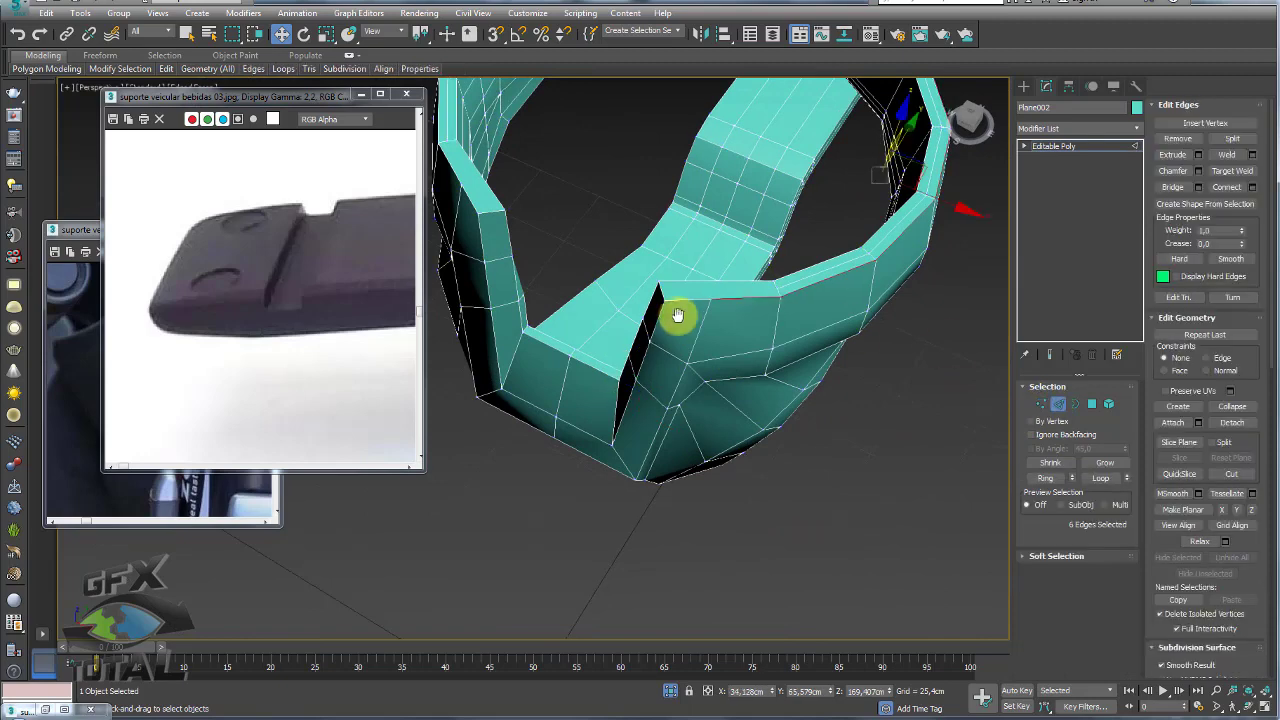
Ring the edges beside the front slit and connect them into a new loop.
left_click(663, 295)
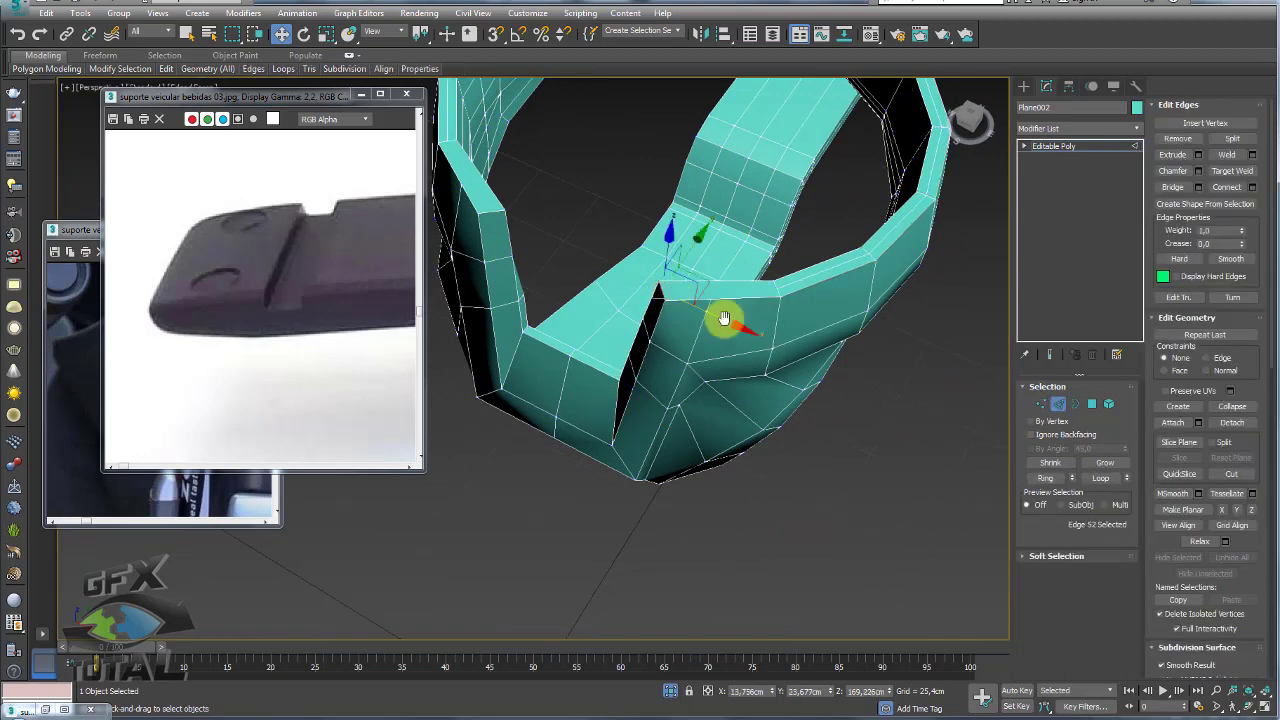
left_click(1042, 477)
left_click(1232, 186)
mouse_move(709, 286)
middle_mouse_down("alt")
mouse_move(709, 343)
mouse_move(903, 347)
middle_mouse_up("alt")
left_click(1041, 403)
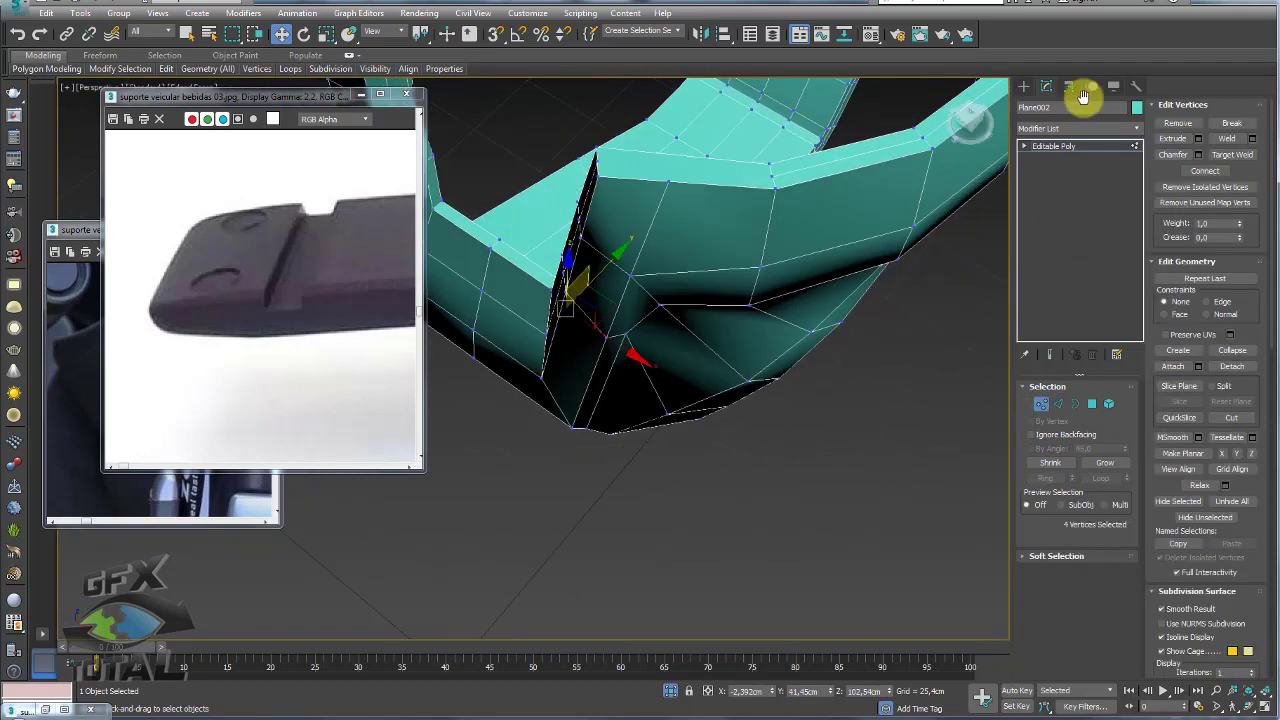
Change the object colour to blue.
left_click(1137, 108)
left_click(829, 274)
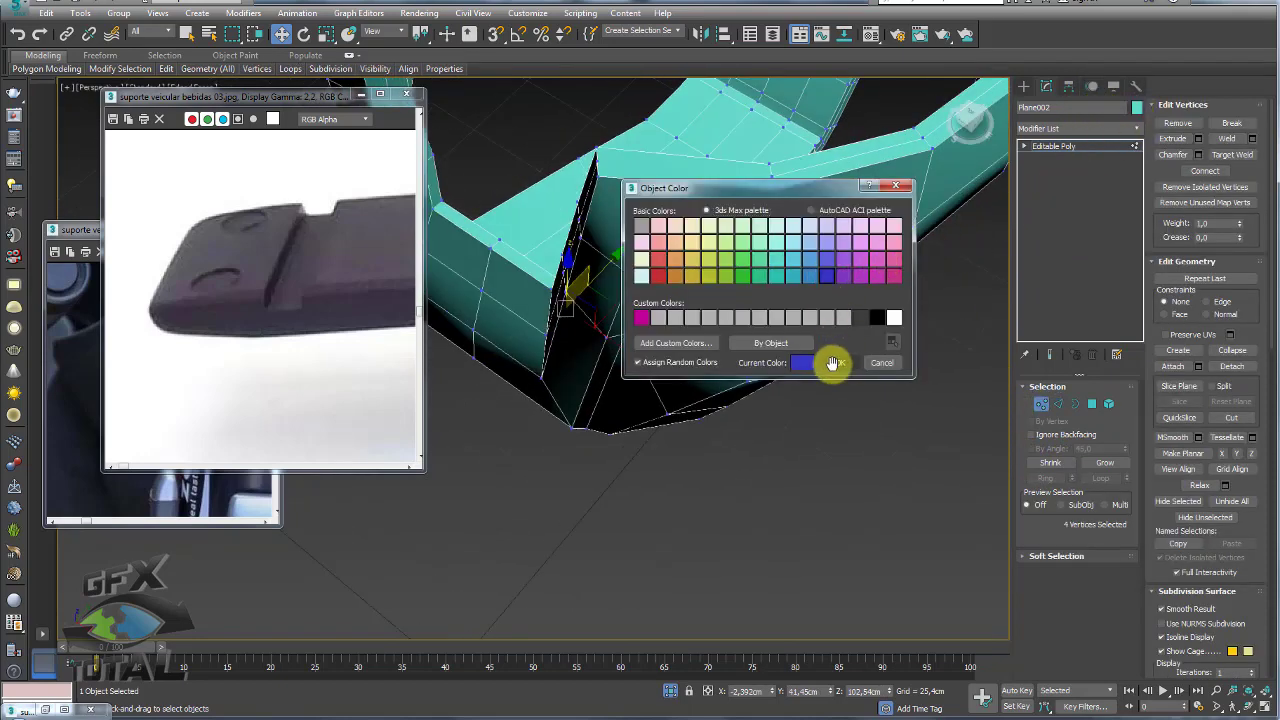
left_click(831, 360)
middle_click_drag(715, 307, 811, 446, "alt")
middle_click_drag(889, 349, 688, 303, "alt")
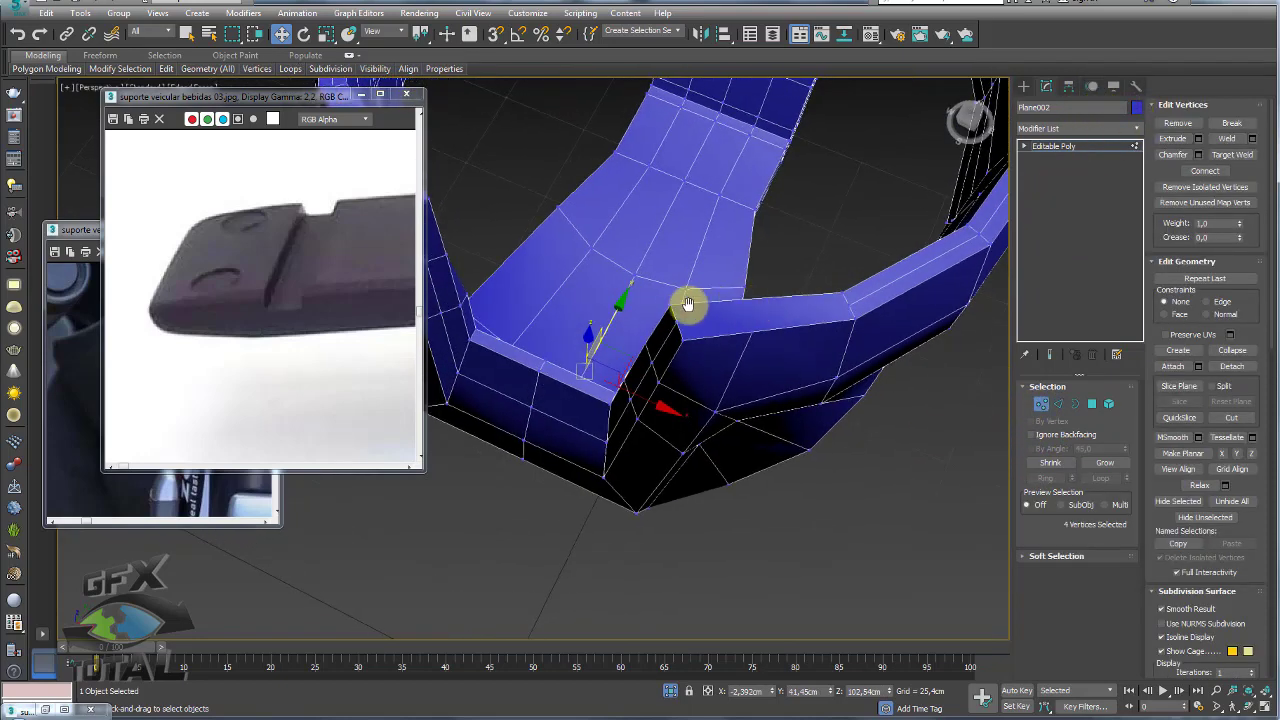
Connect the two vertices at the notch corner with a new edge.
left_click(678, 316)
left_click(849, 302, "ctrl")
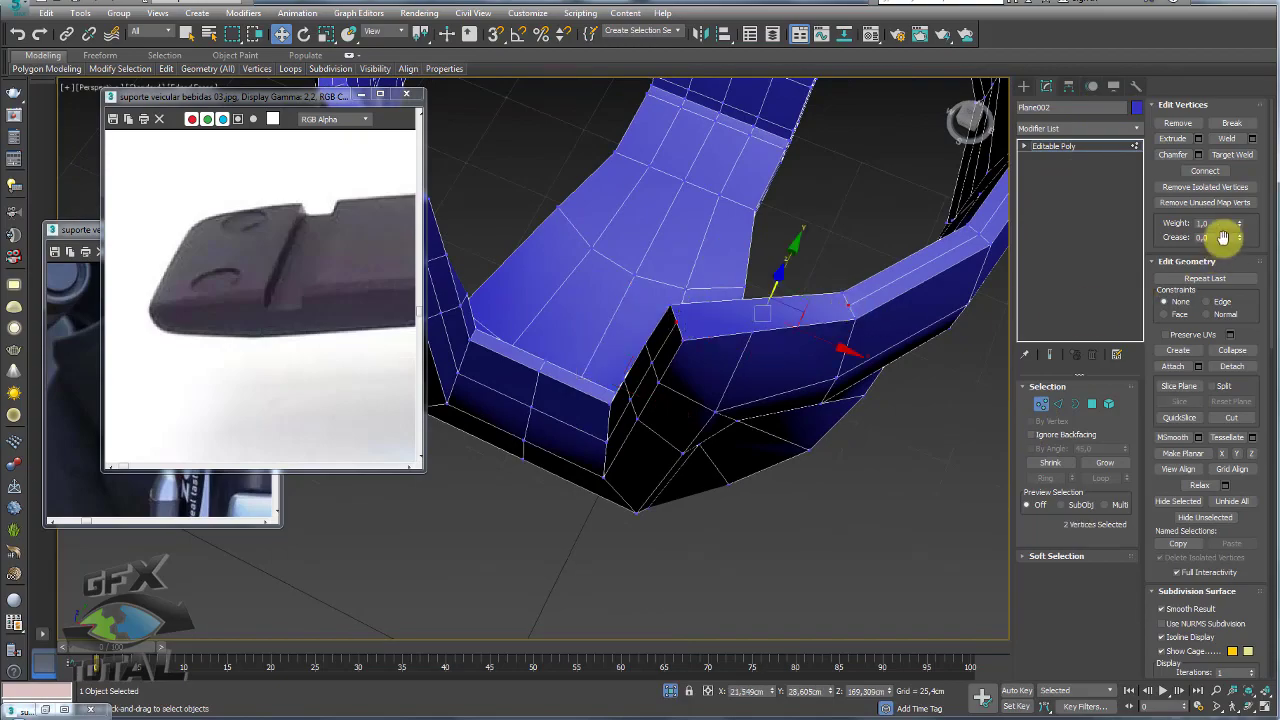
left_click(1205, 170)
mouse_move(814, 306)
middle_mouse_down("alt")
mouse_move(790, 265)
mouse_move(857, 337)
mouse_move(929, 329)
mouse_move(874, 314)
mouse_move(750, 320)
mouse_move(709, 374)
mouse_move(677, 371)
mouse_move(720, 397)
mouse_move(728, 438)
mouse_move(745, 330)
middle_mouse_up("alt")
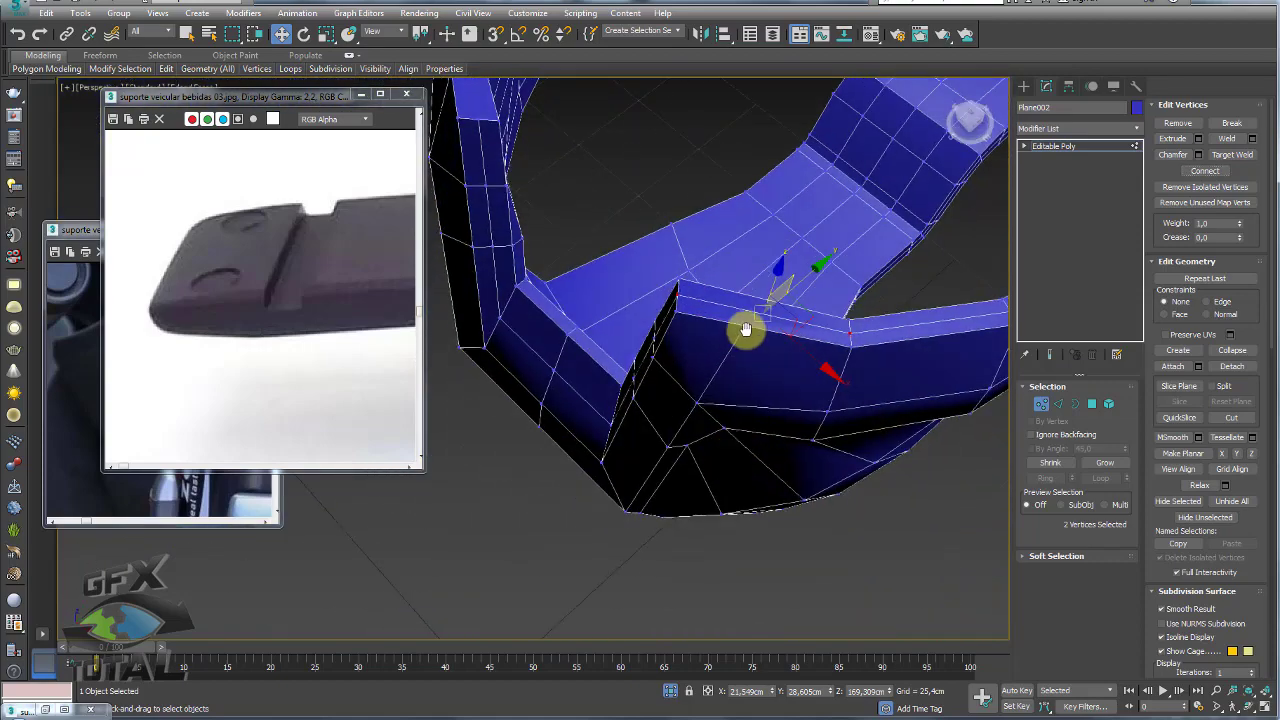
Use Cut to slice a new edge across the bracket's inner face, then leave vertex mode.
key("alt+c")
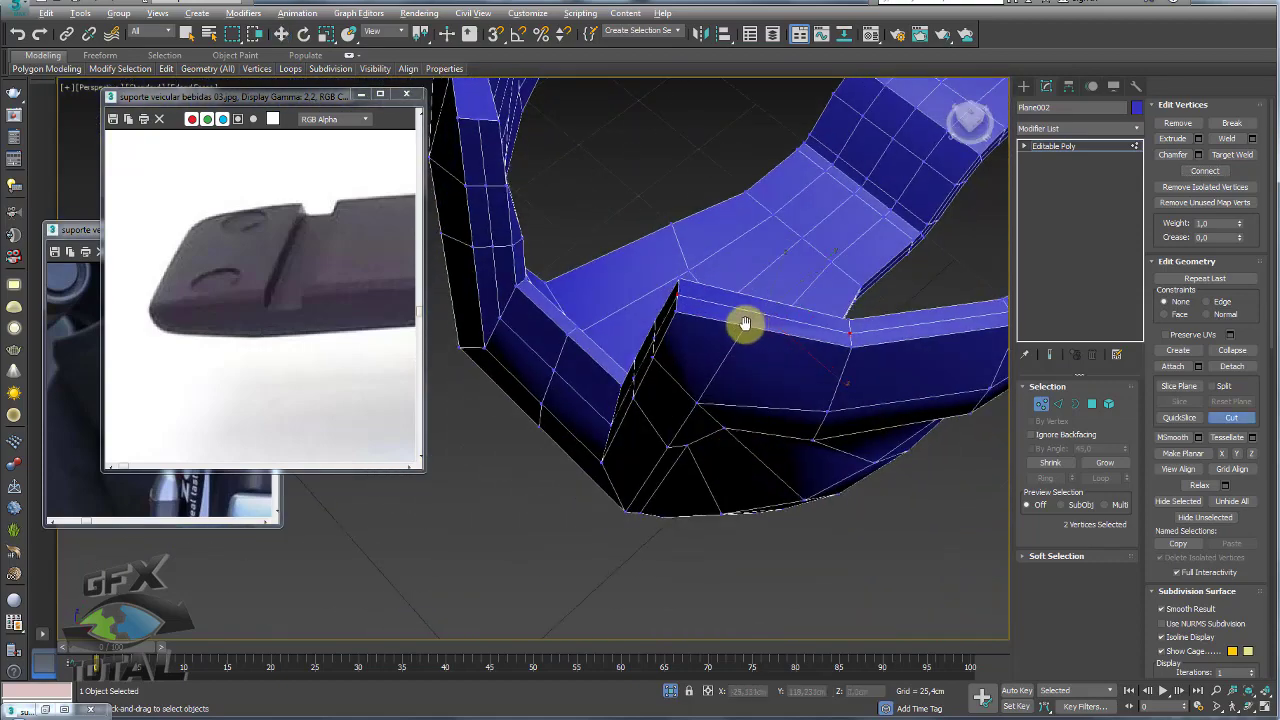
mouse_move(747, 295)
middle_mouse_down("alt")
mouse_move(766, 349)
mouse_move(760, 304)
middle_mouse_up("alt")
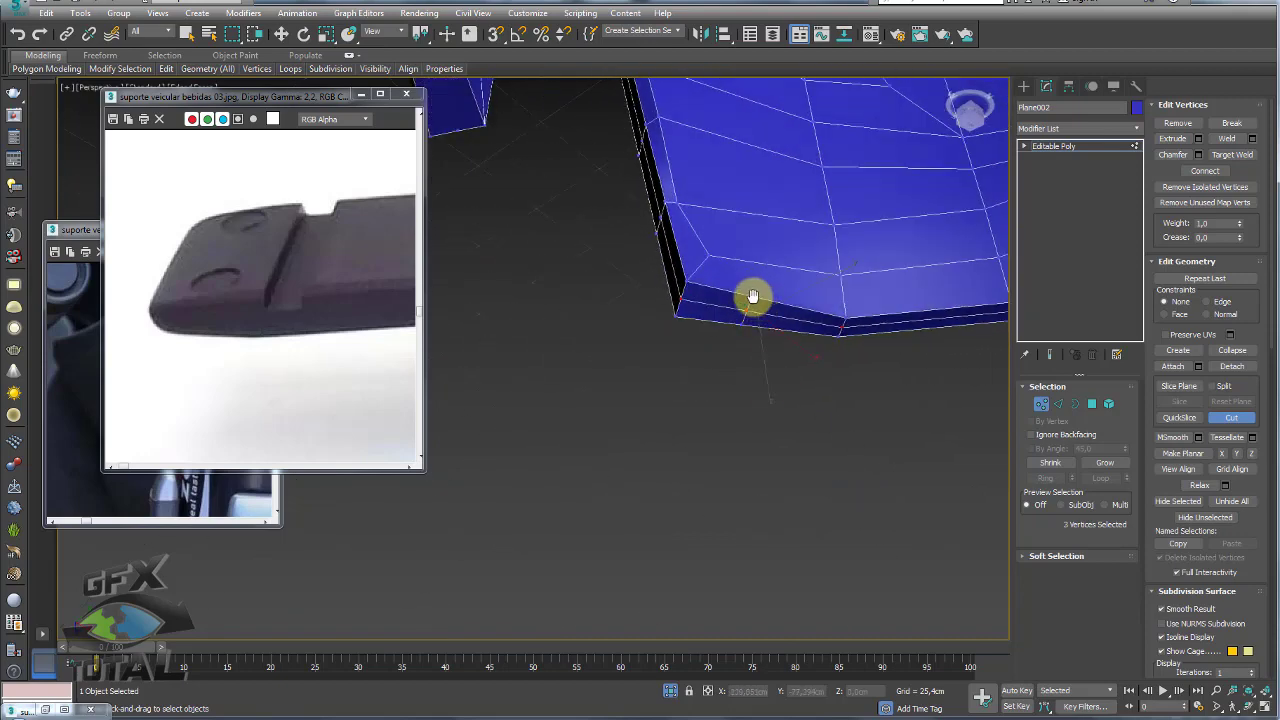
left_click(753, 297)
middle_click_drag(736, 143, 794, 249)
scroll(629, 191, "down", 5)
scroll(534, 80, "up", 3)
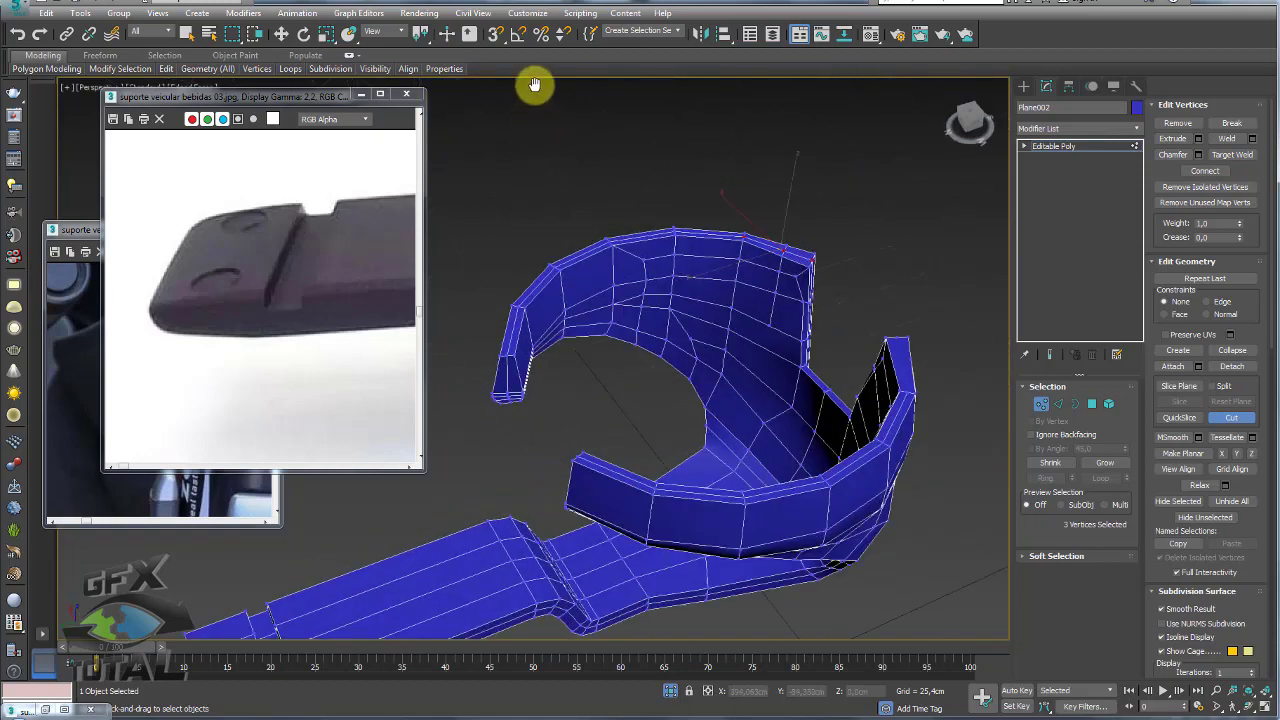
middle_click_drag(534, 80, 833, 338)
scroll(788, 336, "up", 2)
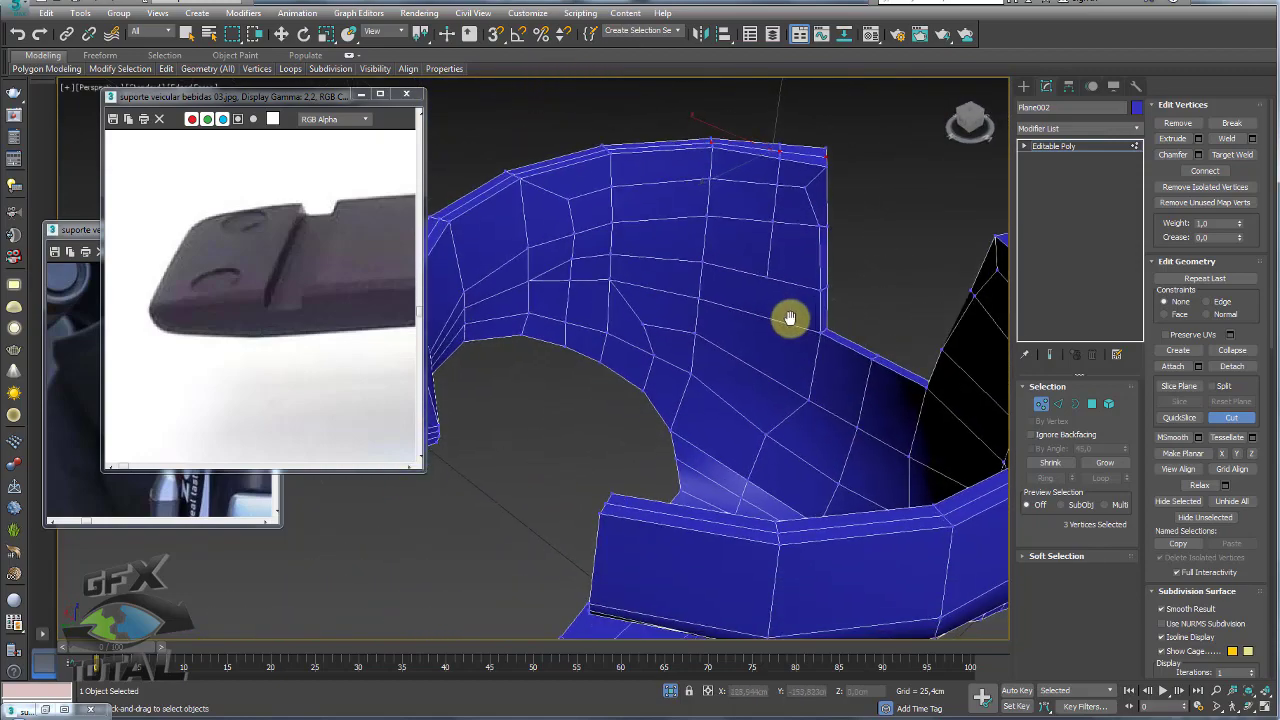
scroll(776, 322, "up", 2)
scroll(770, 321, "up", 2)
scroll(716, 430, "down", 3)
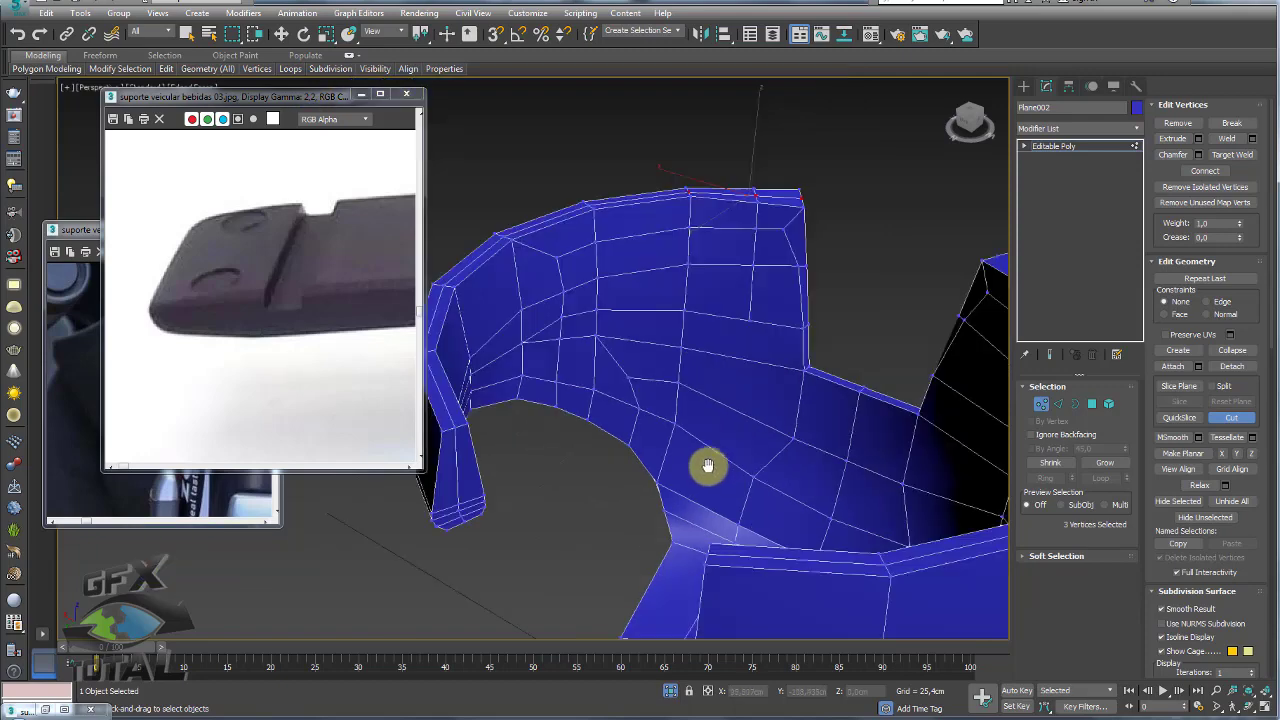
middle_click_drag(703, 463, 731, 457)
scroll(740, 420, "up", 3)
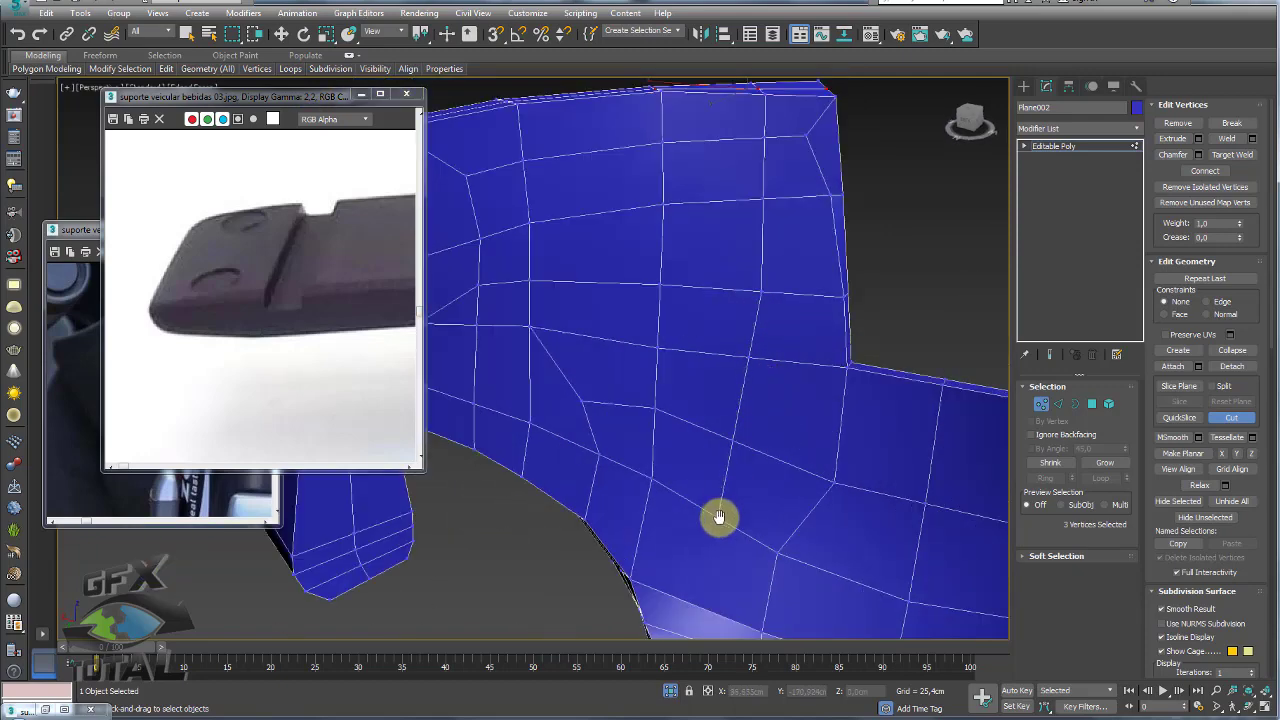
middle_click_drag(703, 560, 707, 430)
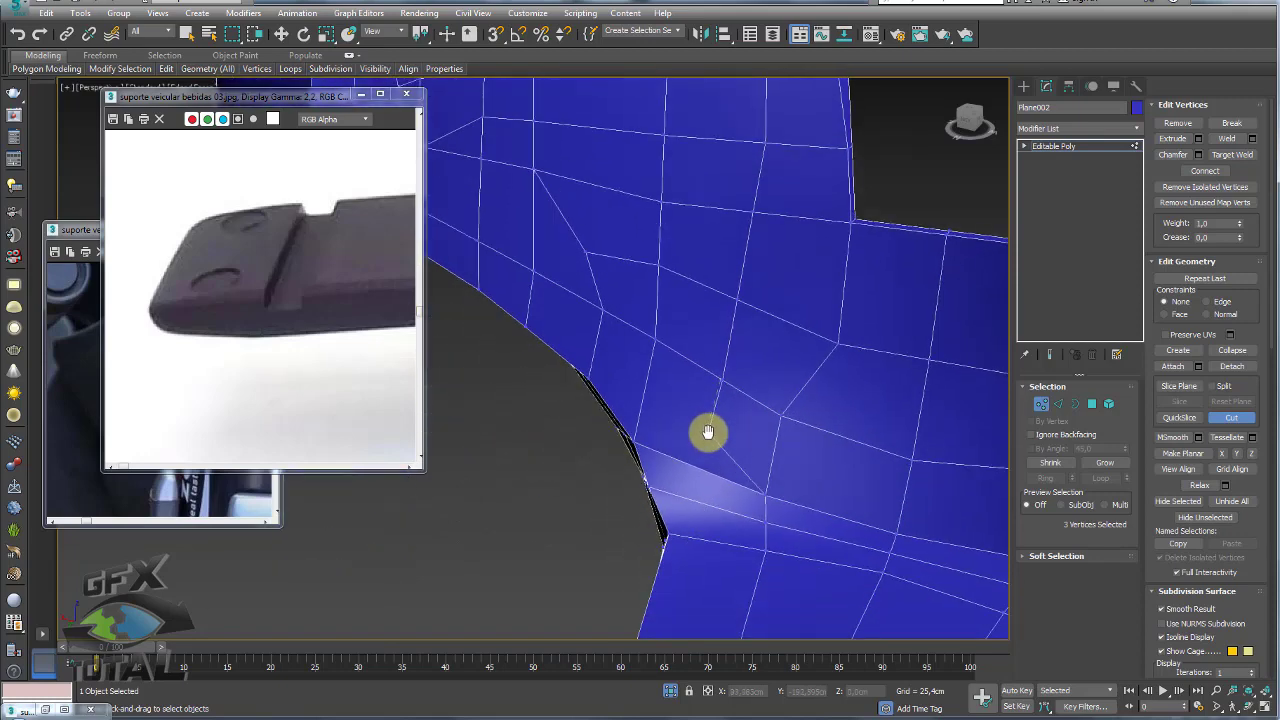
scroll(707, 432, "down", 2)
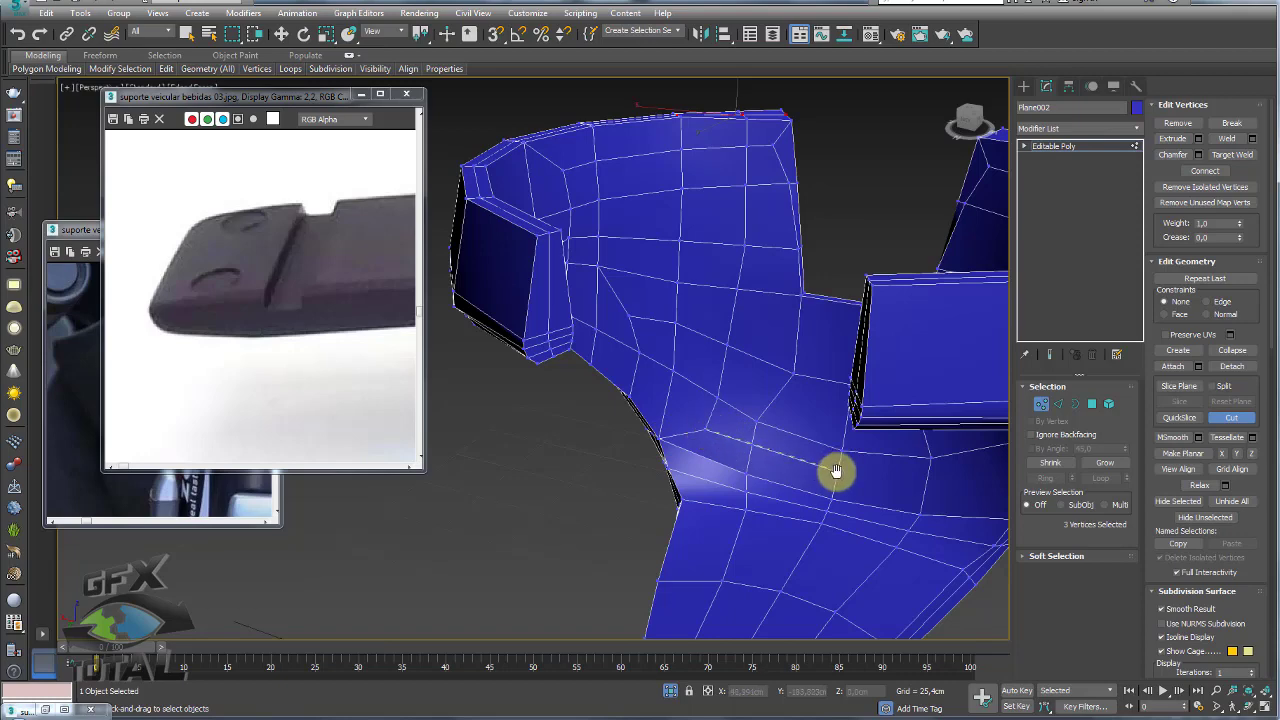
middle_click_drag(830, 468, 744, 424, "alt")
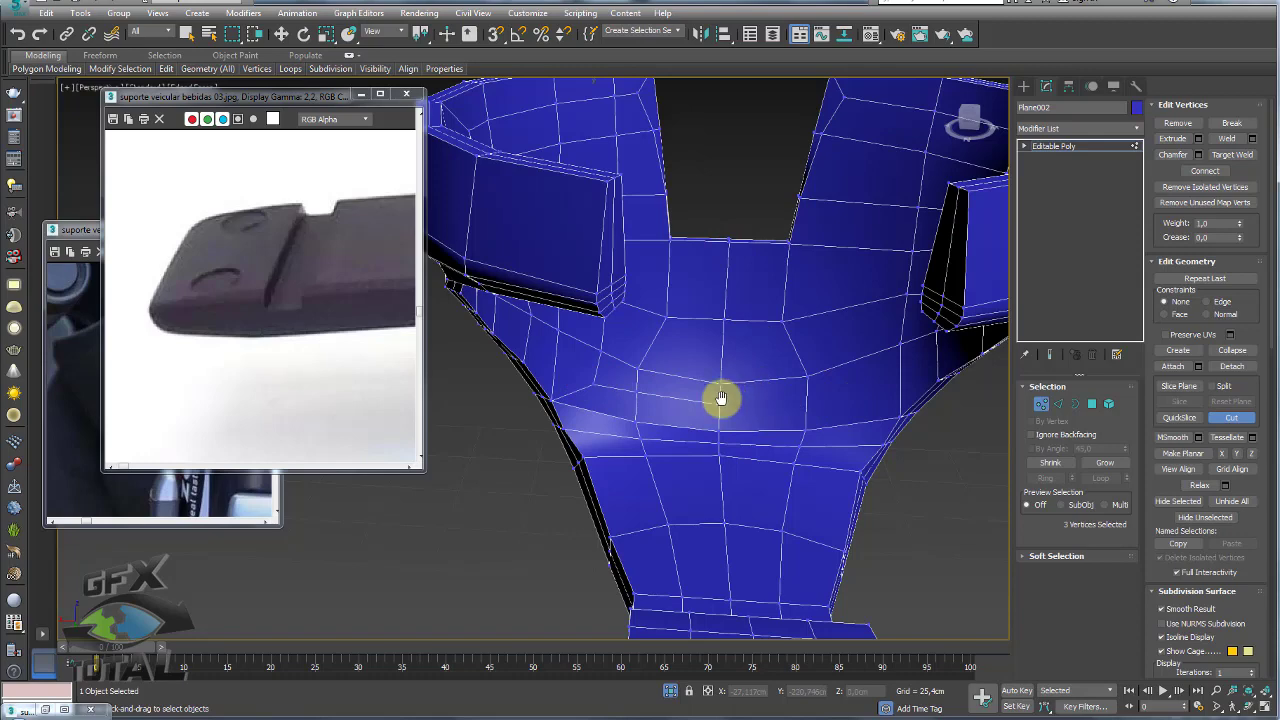
mouse_move(726, 402)
left_mouse_down()
mouse_move(872, 386)
mouse_move(914, 200)
left_mouse_up()
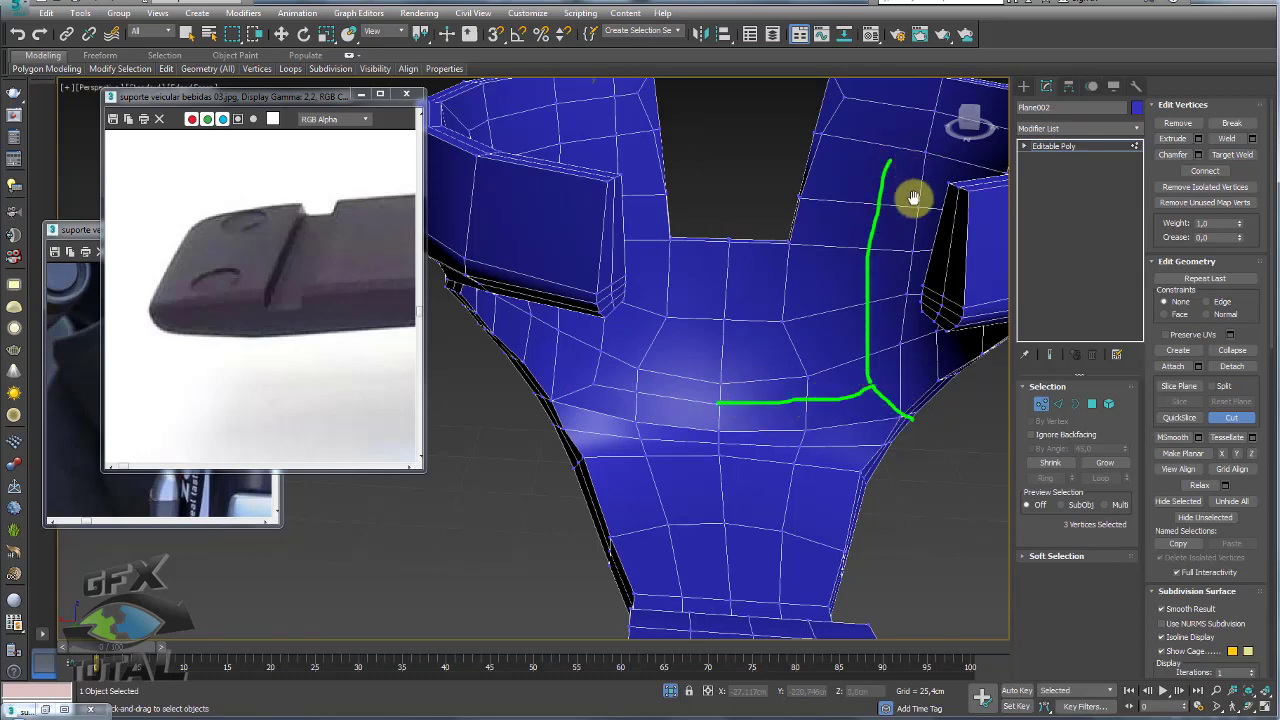
left_click(1075, 147)
left_click(1137, 128)
left_click_drag(1137, 177, 1137, 557)
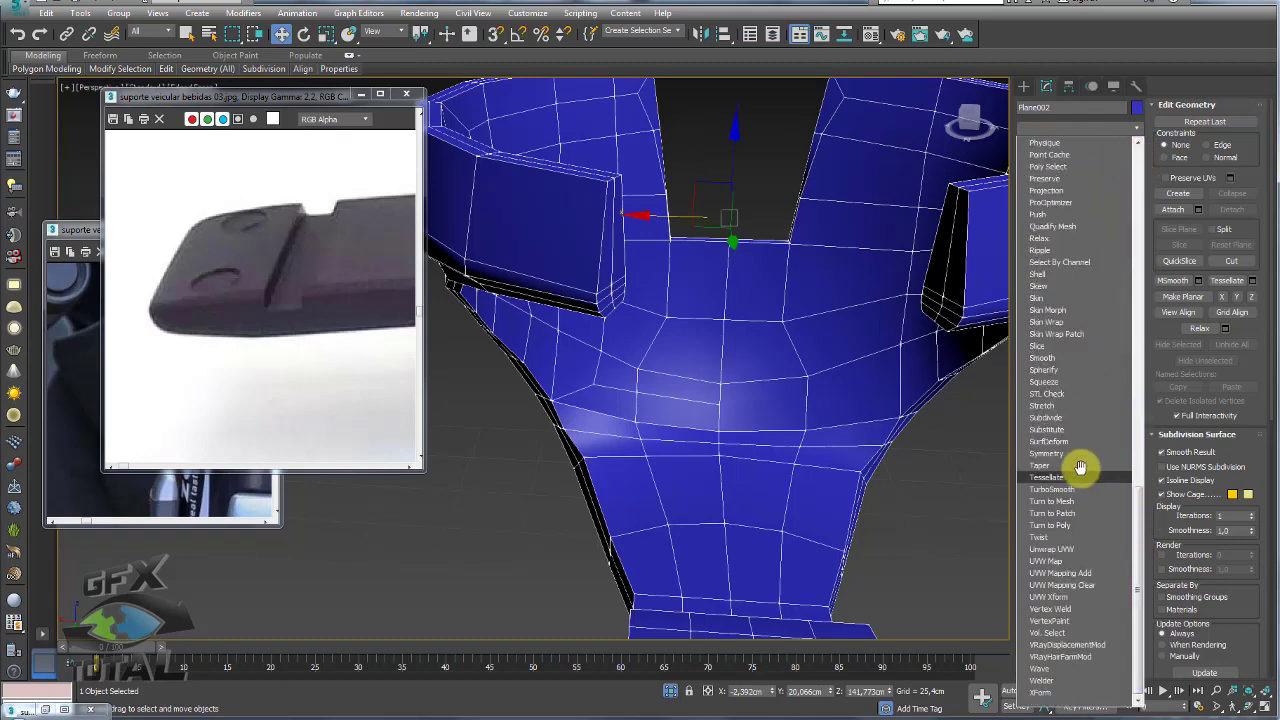
left_click(1066, 452)
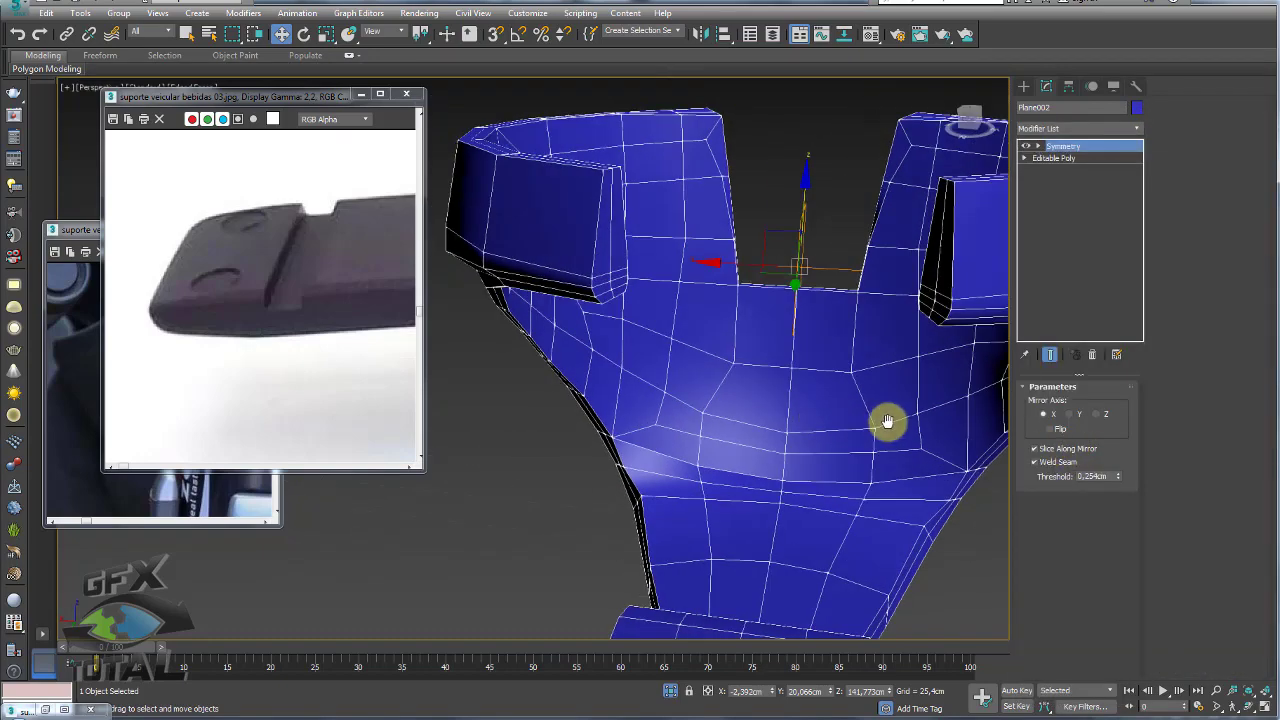
mouse_move(747, 403)
middle_mouse_down()
mouse_move(697, 423)
mouse_move(820, 398)
middle_mouse_up()
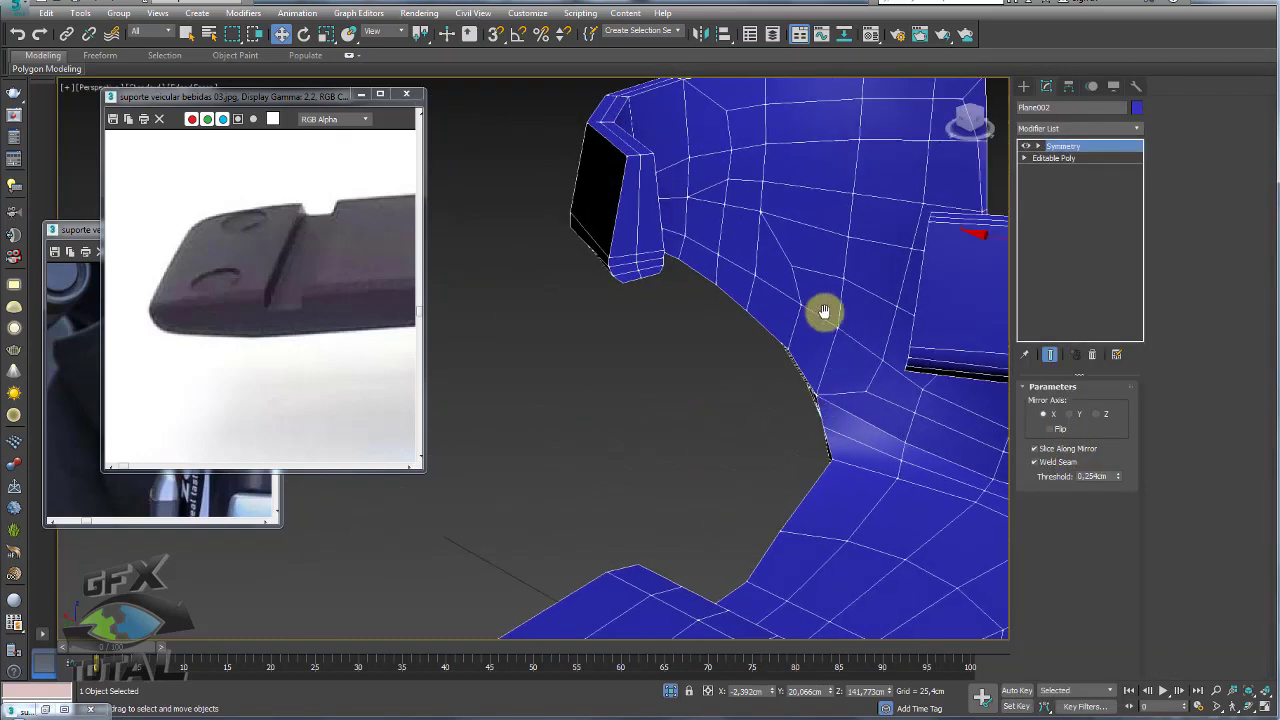
scroll(830, 316, "down", 3)
scroll(855, 300, "down", 5)
mouse_move(857, 297)
middle_mouse_down("alt")
mouse_move(880, 374)
mouse_move(710, 354)
mouse_move(760, 363)
mouse_move(760, 506)
mouse_move(586, 326)
middle_mouse_up("alt")
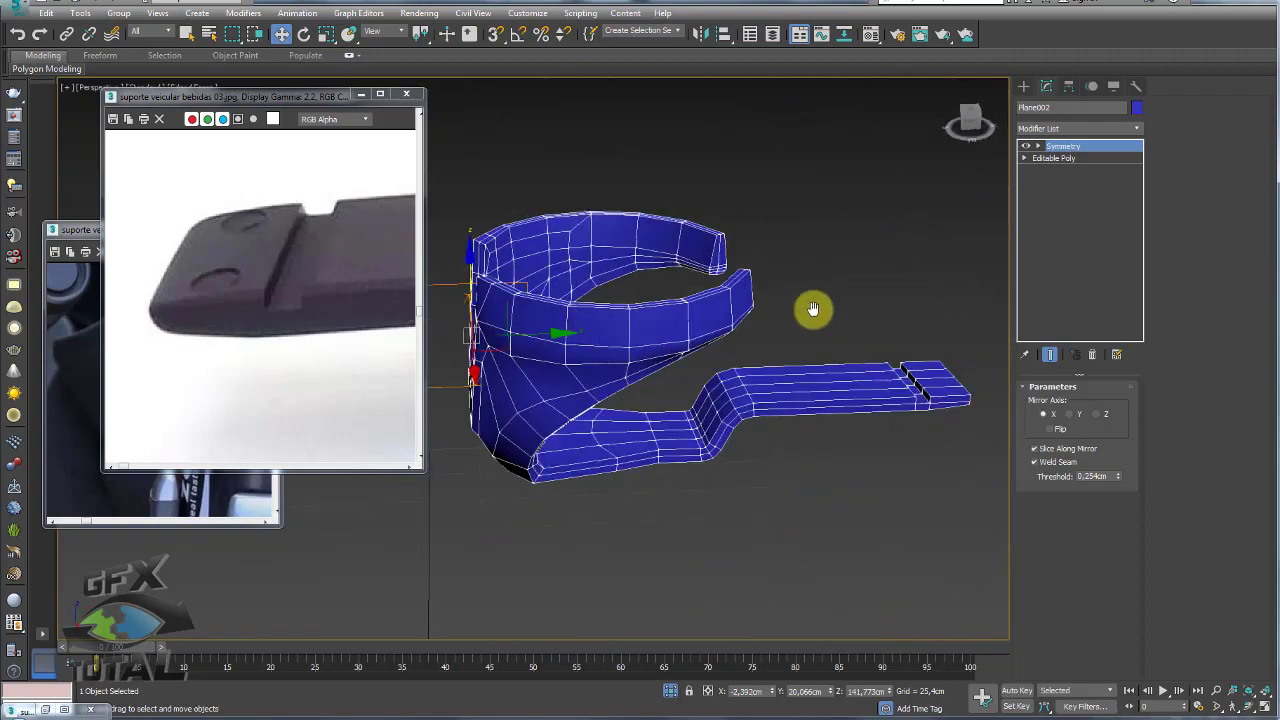
mouse_move(813, 309)
middle_mouse_down("alt")
mouse_move(831, 397)
mouse_move(849, 328)
middle_mouse_up("alt")
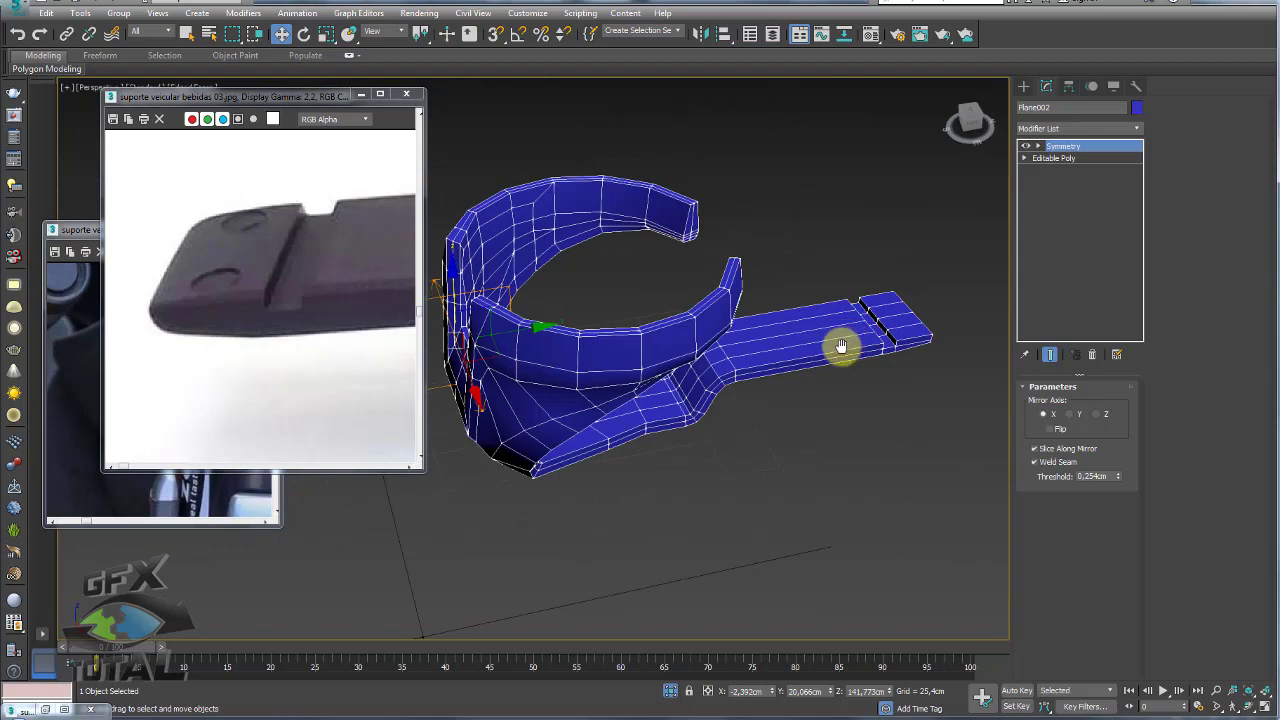
key("ctrl+z")
mouse_move(786, 357)
middle_mouse_down("alt")
mouse_move(714, 449)
mouse_move(786, 346)
mouse_move(694, 370)
middle_mouse_up("alt")
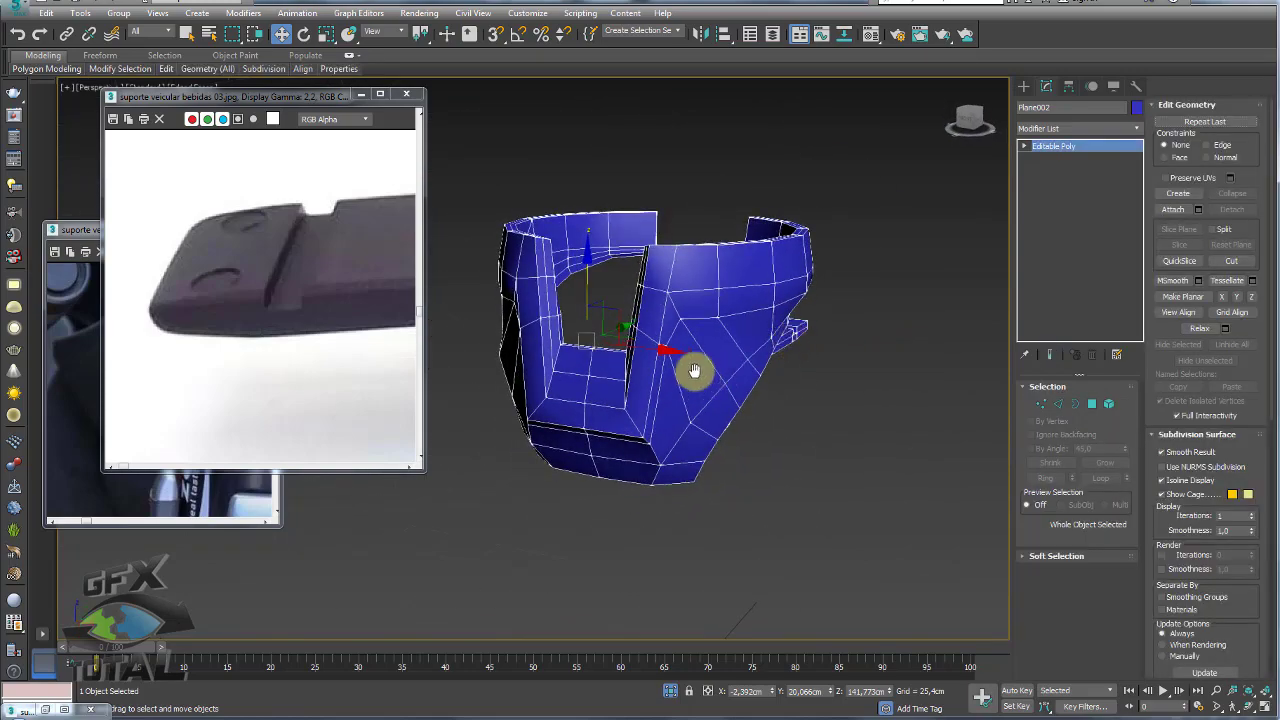
Select an edge on the body and compare the U-shaped opening with the can-holder reference photo.
scroll(694, 370, "up", 5)
left_click(1058, 404)
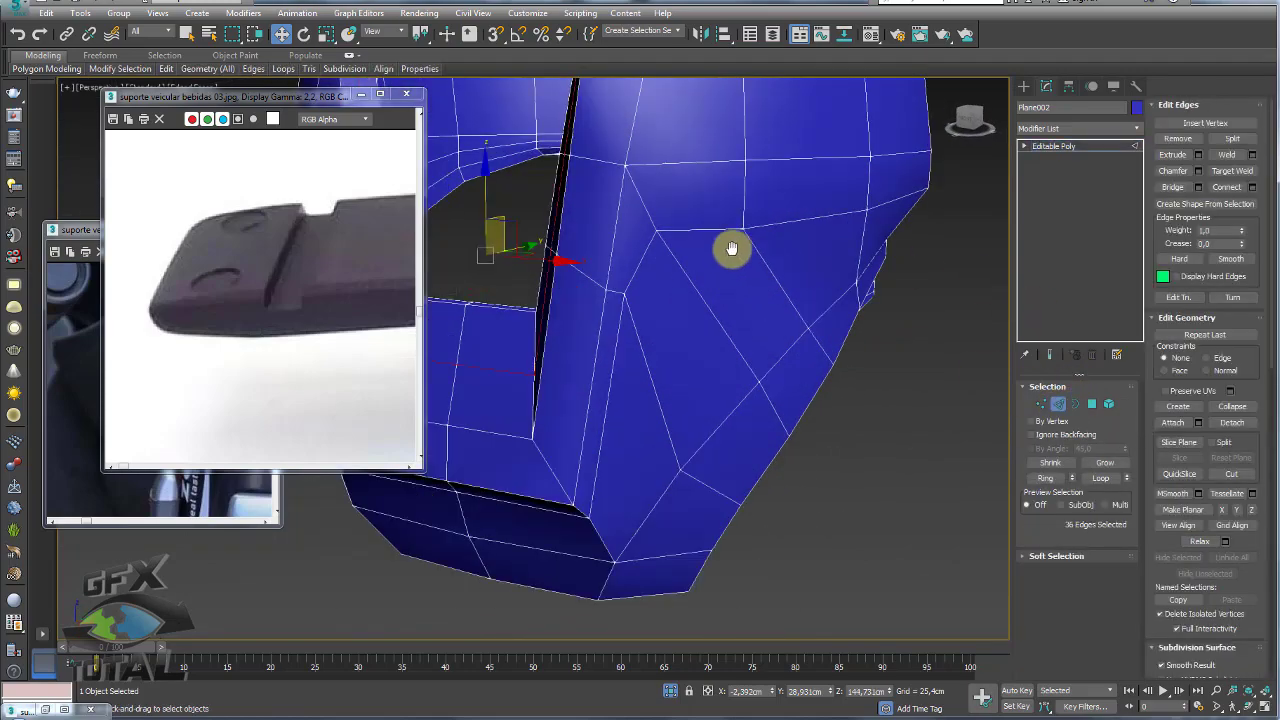
left_click(707, 233)
scroll(958, 318, "down", 5)
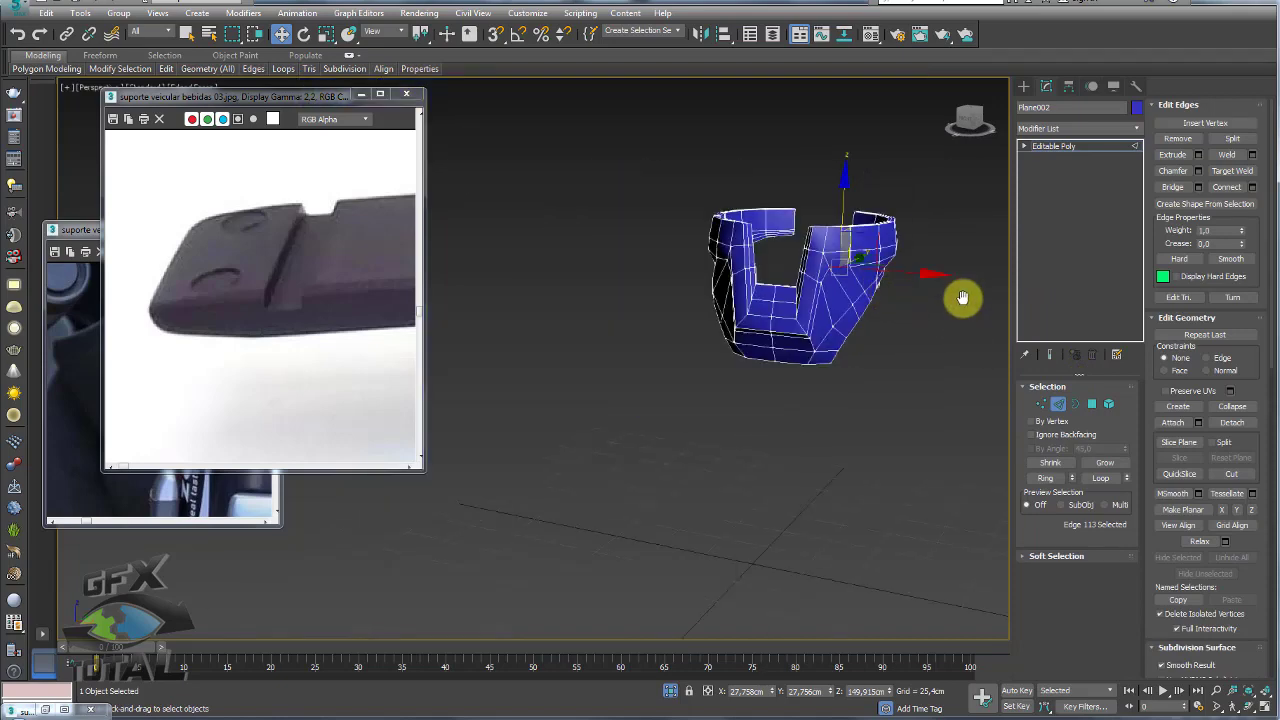
mouse_move(912, 262)
middle_mouse_down("alt")
mouse_move(811, 369)
mouse_move(849, 251)
mouse_move(819, 329)
mouse_move(866, 297)
mouse_move(737, 363)
mouse_move(826, 404)
mouse_move(822, 340)
middle_mouse_up("alt")
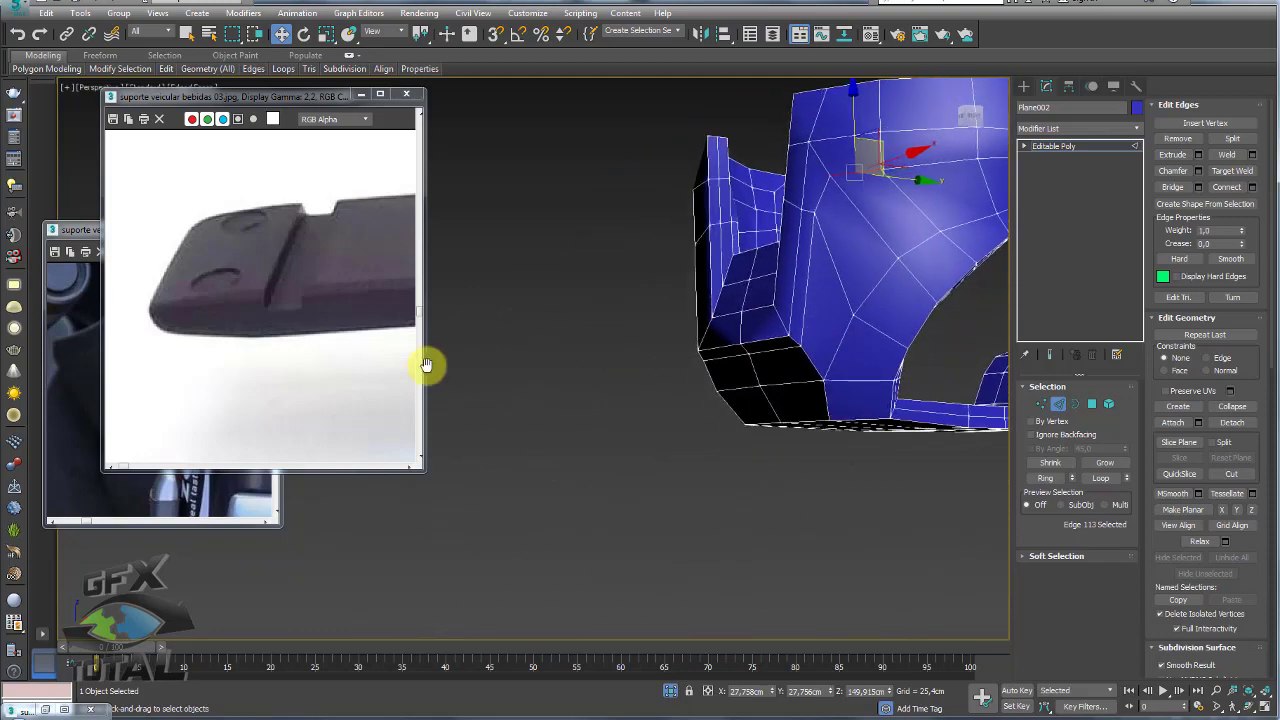
left_click(152, 502)
scroll(200, 443, "down", 3)
scroll(157, 437, "up", 3)
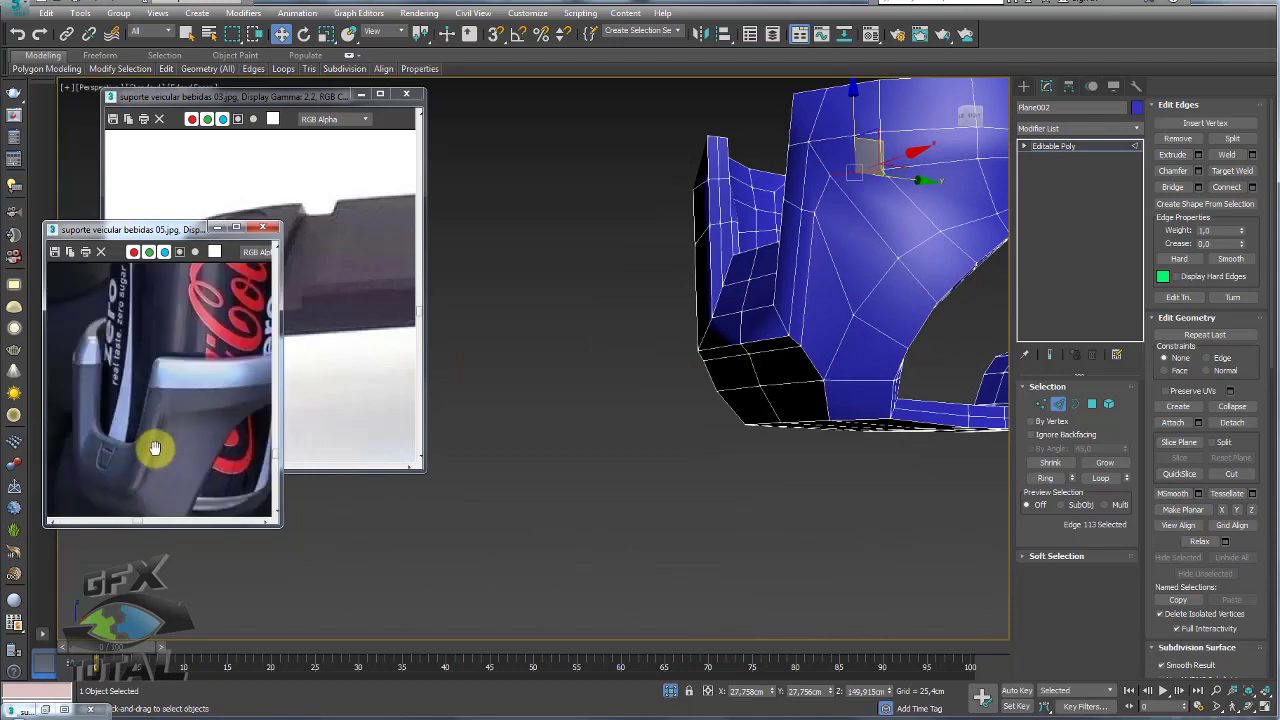
mouse_move(880, 409)
middle_mouse_down("alt")
mouse_move(946, 431)
mouse_move(969, 471)
mouse_move(830, 372)
mouse_move(777, 429)
mouse_move(754, 423)
mouse_move(689, 266)
mouse_move(776, 311)
middle_mouse_up("alt")
middle_click_drag(892, 207, 892, 124)
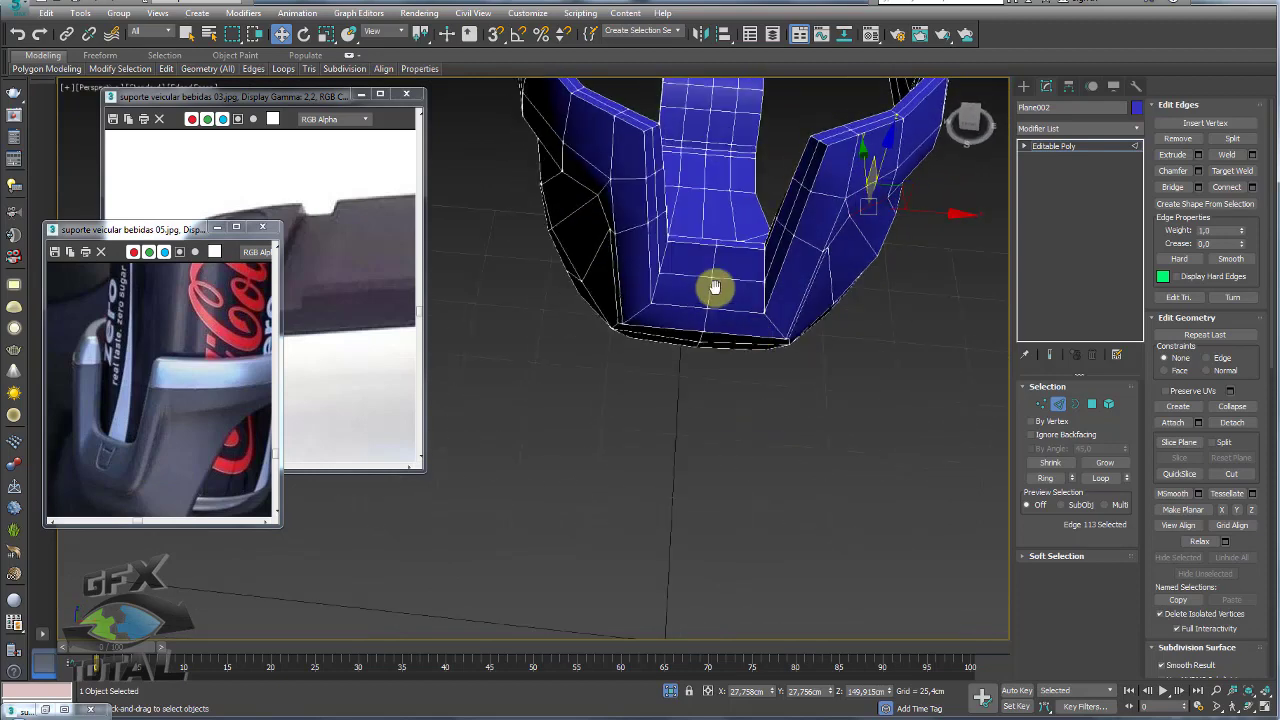
scroll(811, 266, "up", 3)
Add another edge to the selection and apply TurboSmooth with 1 iteration.
left_click(1047, 146)
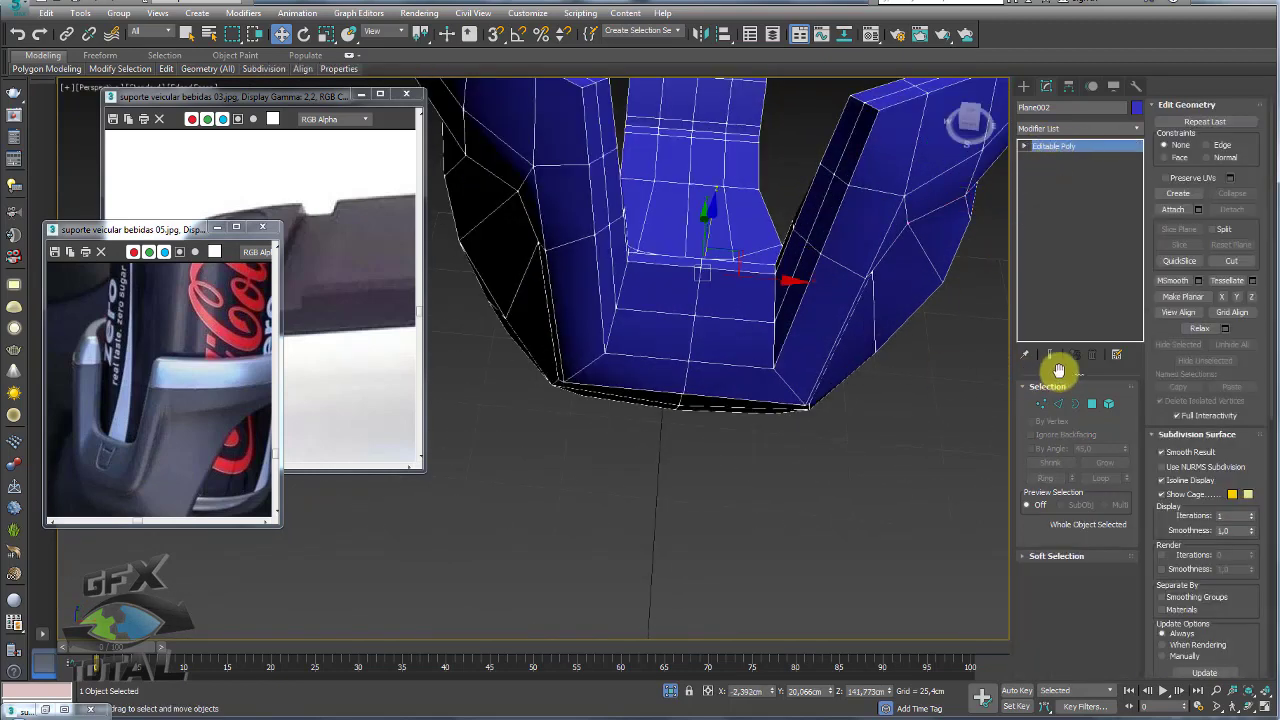
left_click(1059, 405)
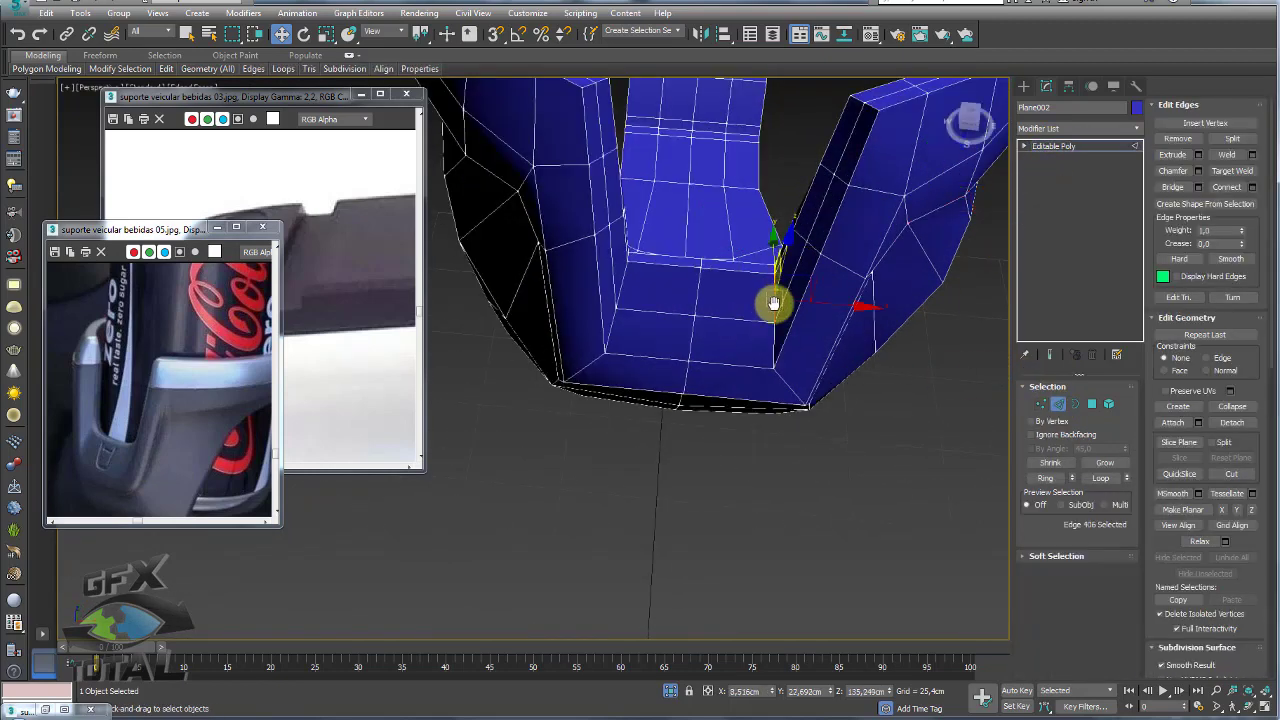
scroll(770, 320, "up", 2)
scroll(775, 290, "up", 2)
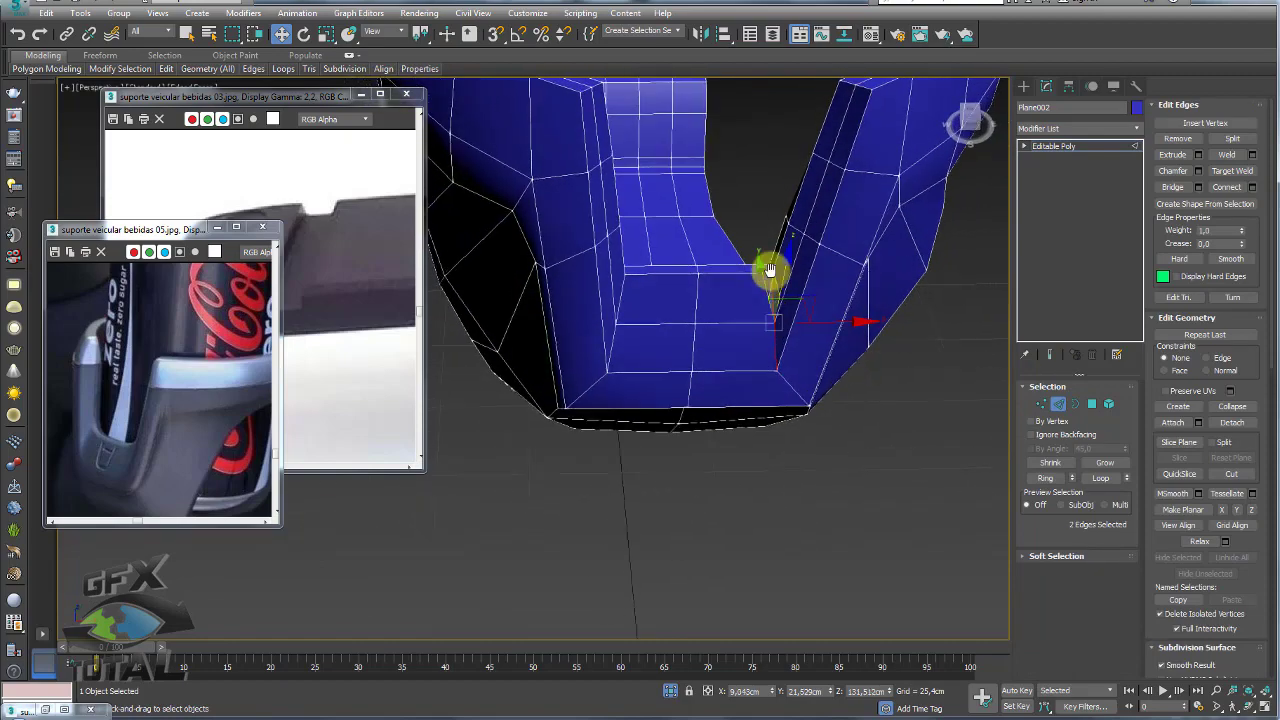
scroll(768, 270, "up", 2)
left_click(767, 264, "ctrl")
mouse_move(767, 264)
middle_mouse_down("alt")
mouse_move(832, 354)
mouse_move(1038, 160)
middle_mouse_up("alt")
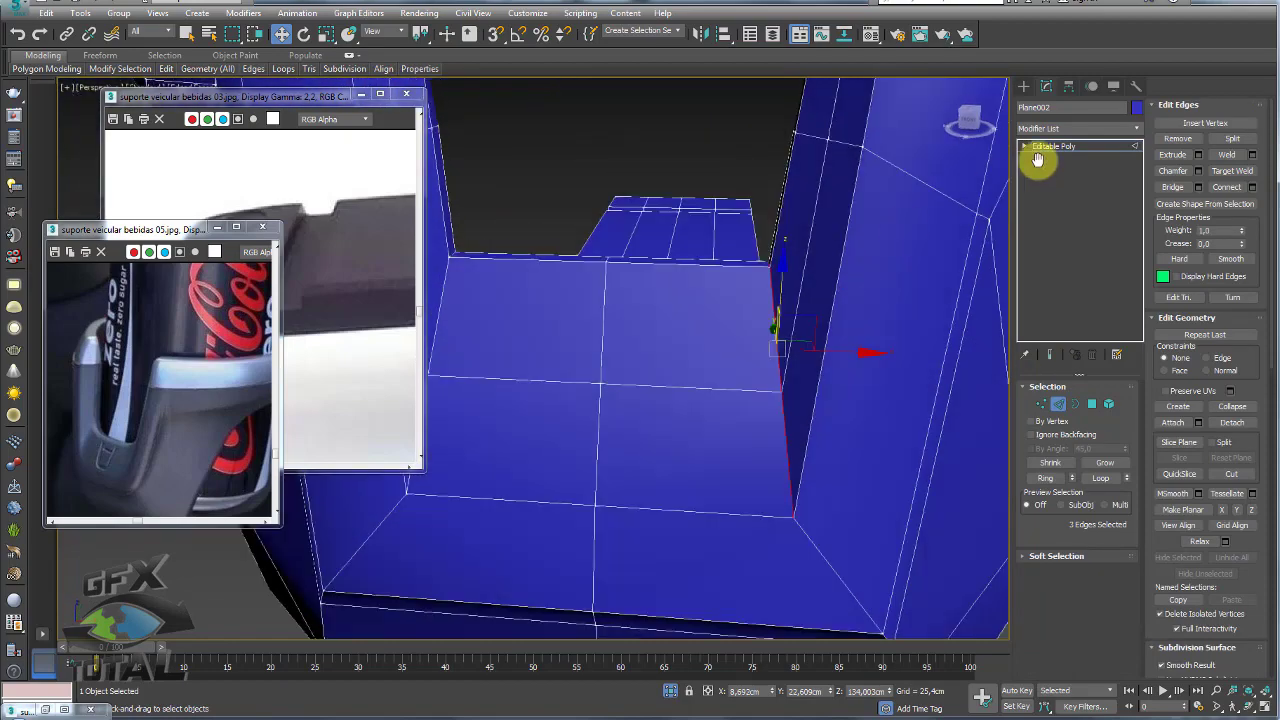
left_click(1091, 146)
key("2")
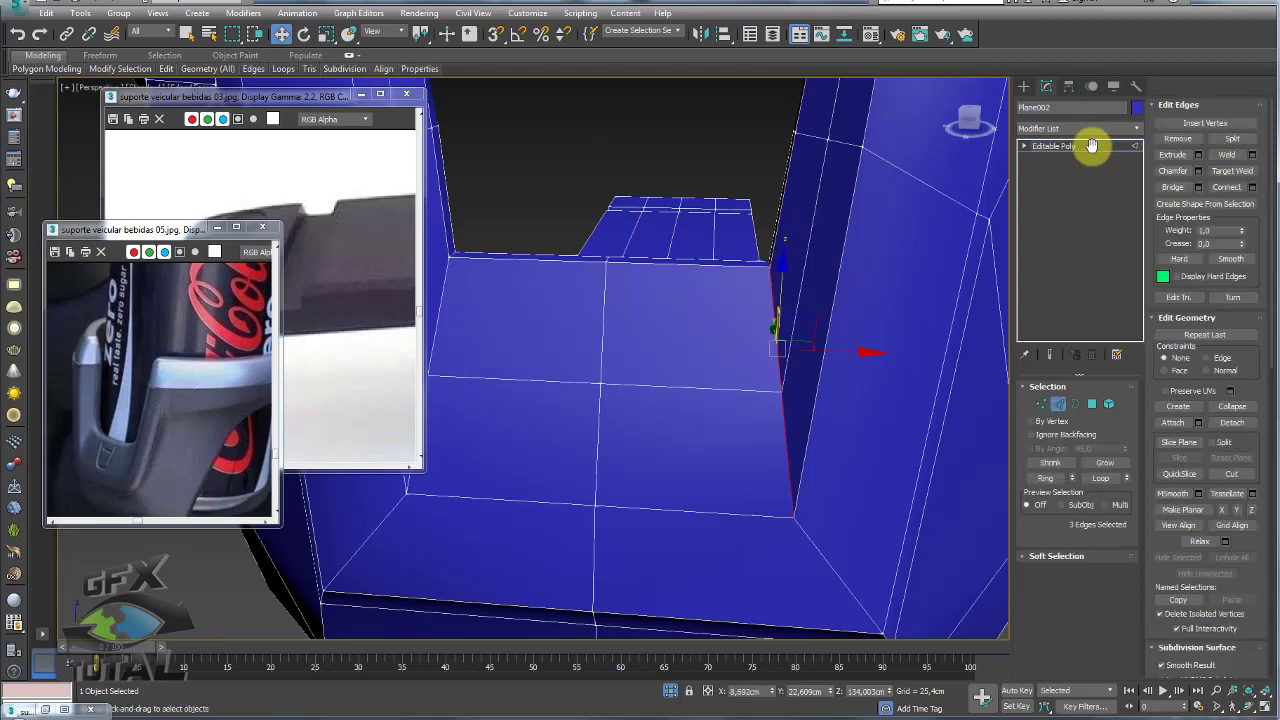
key("ctrl+t")
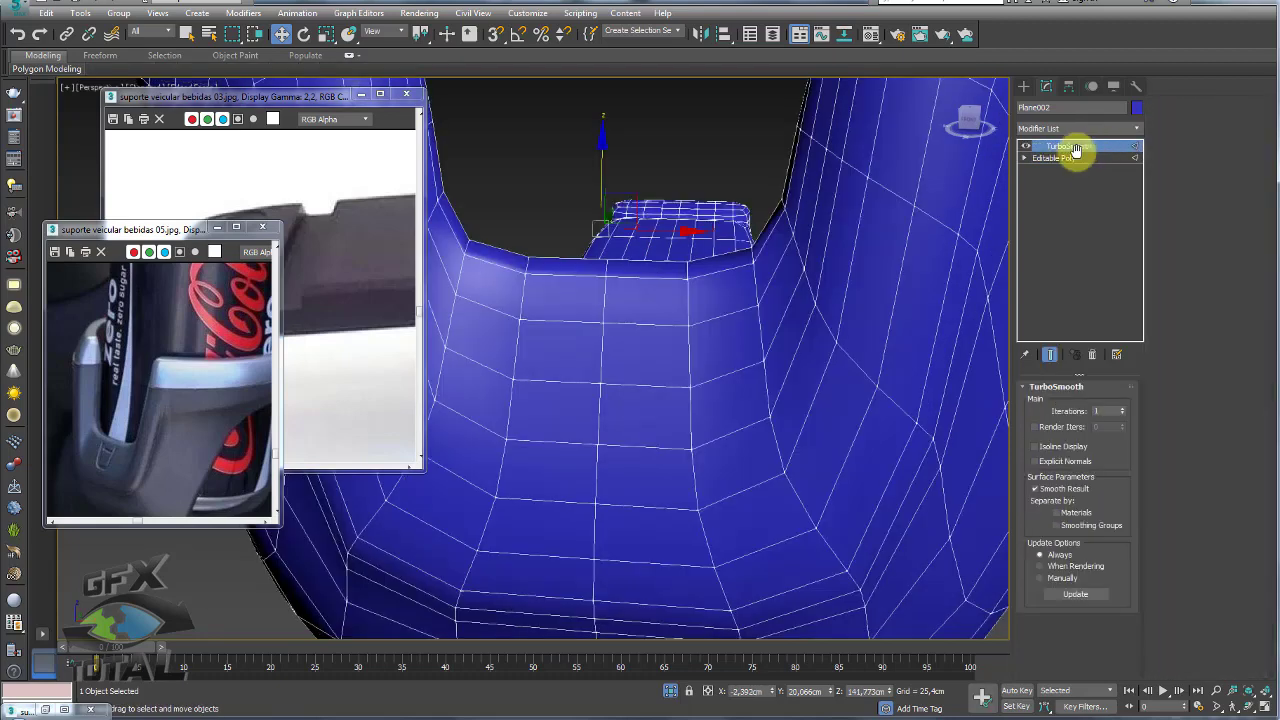
With the smoothed result shown, try a crease of about 0.49 on the selected edges, then reset it to 0.
scroll(849, 200, "down", 2)
left_click(1051, 157)
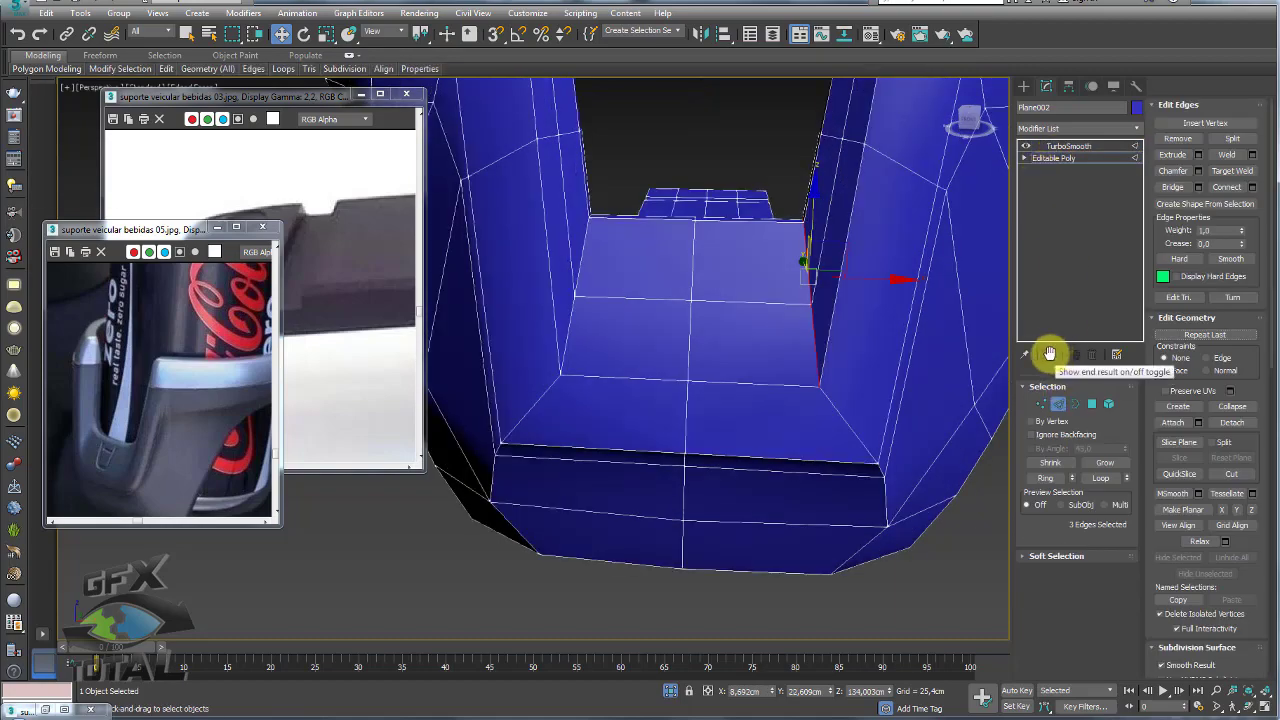
left_click(1050, 353)
middle_click_drag(829, 294, 760, 323, "alt")
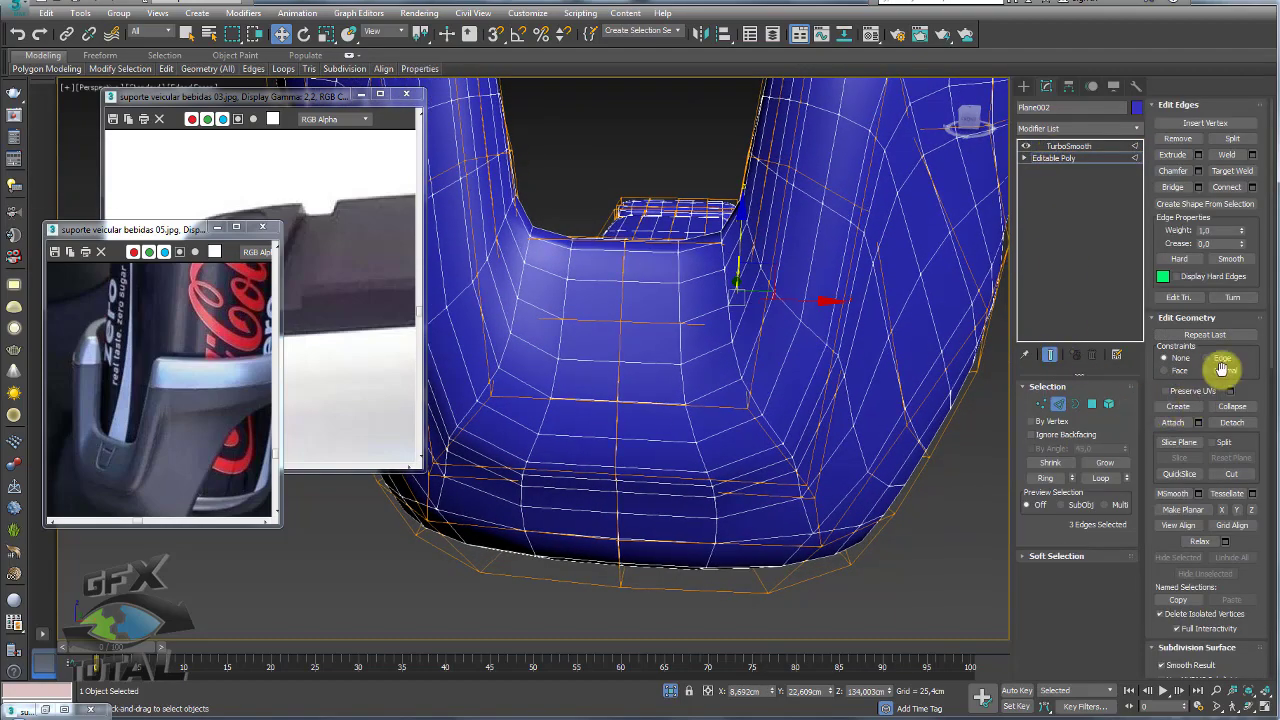
left_click_drag(1240, 244, 1244, 208)
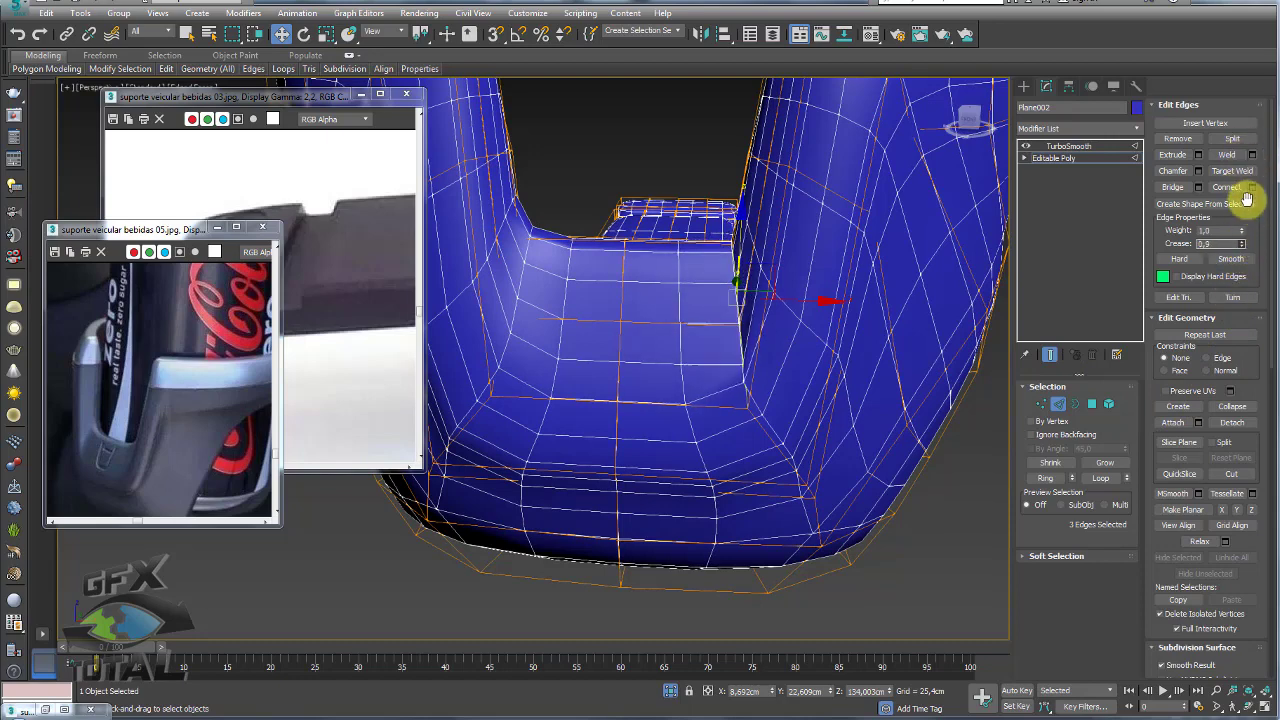
mouse_move(1244, 208)
left_mouse_down()
mouse_move(1242, 243)
mouse_move(1247, 145)
left_mouse_up()
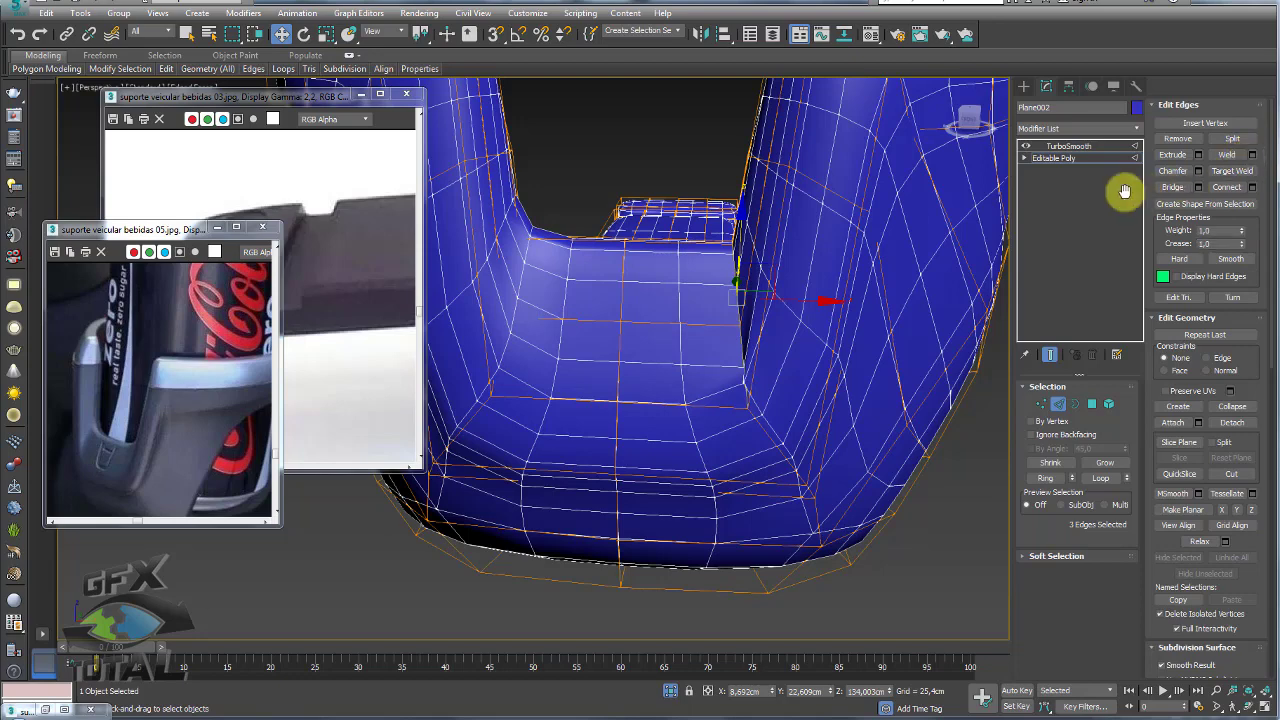
right_click(1240, 244)
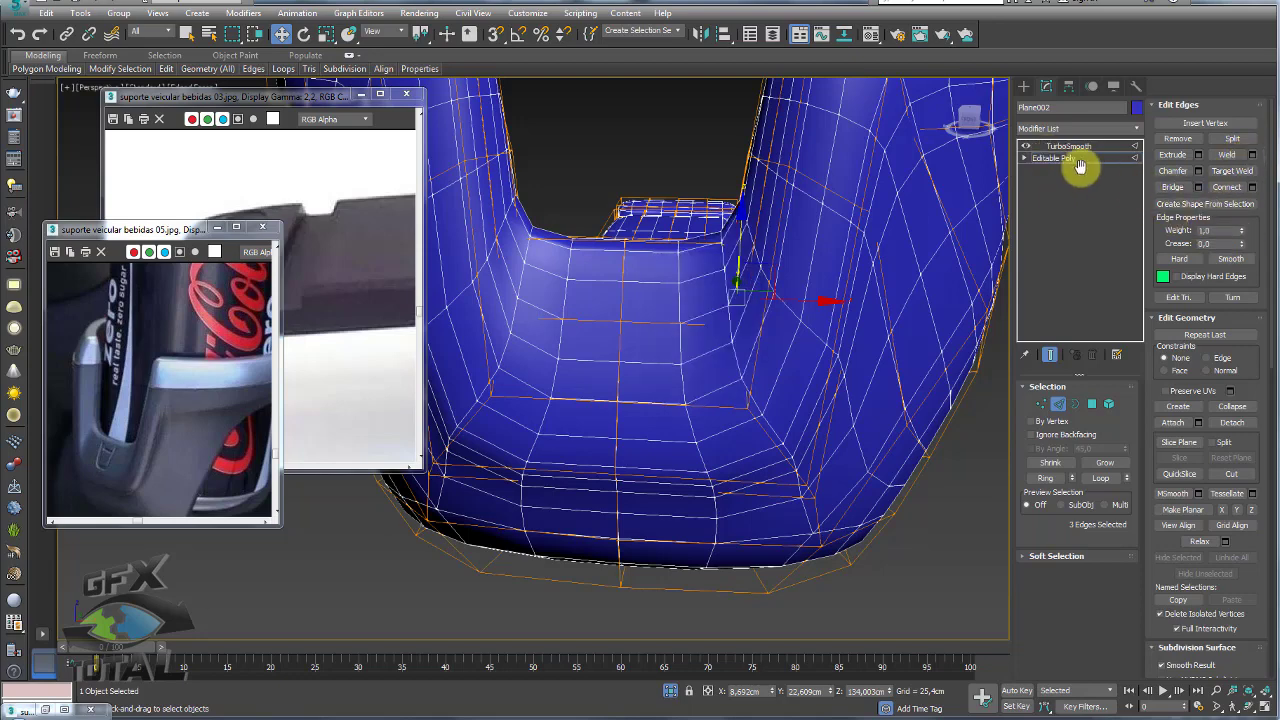
left_click(1063, 145)
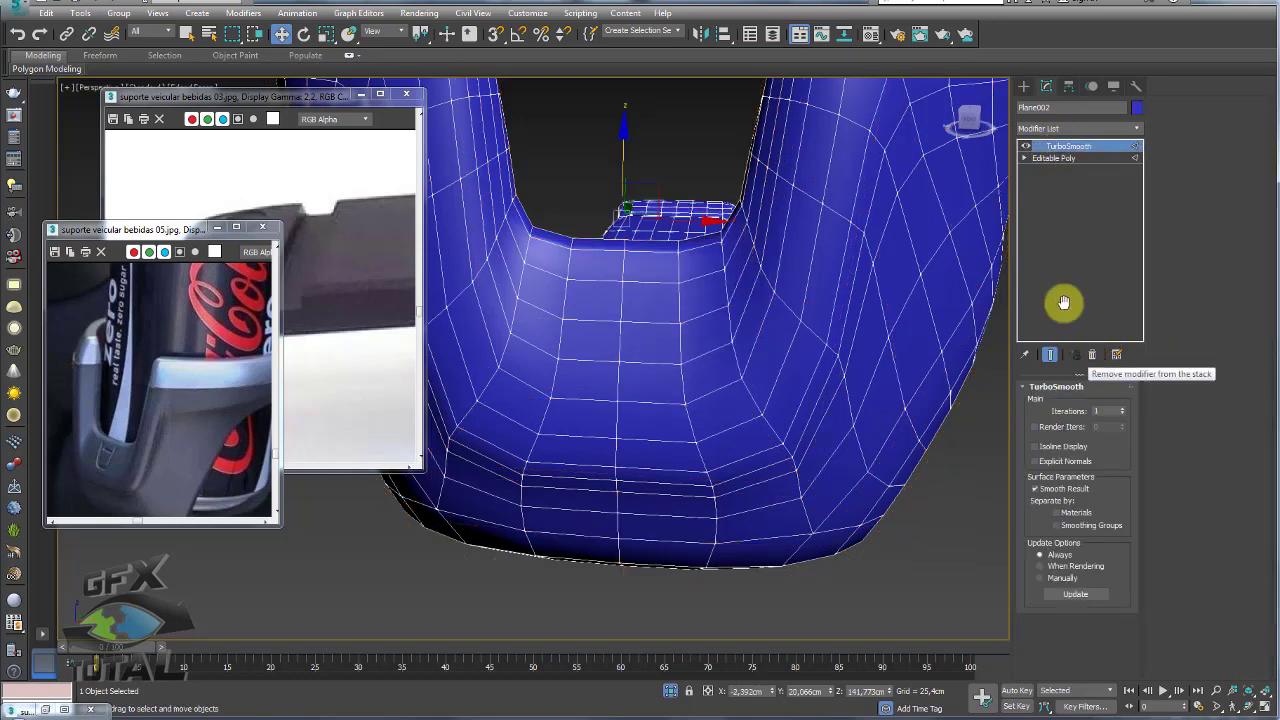
Add an edge loop across the holder's base using Ring and Connect with slide -61.
left_click(1060, 158)
left_click(1053, 354)
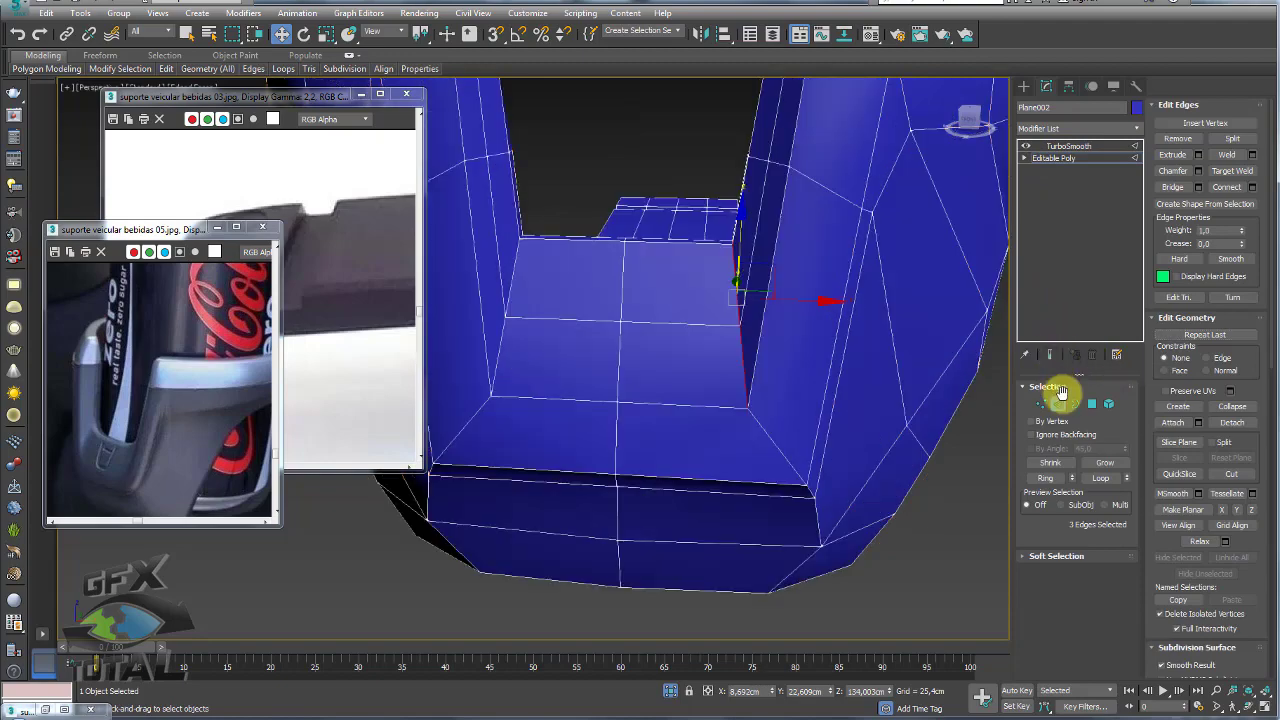
middle_click_drag(694, 331, 755, 395)
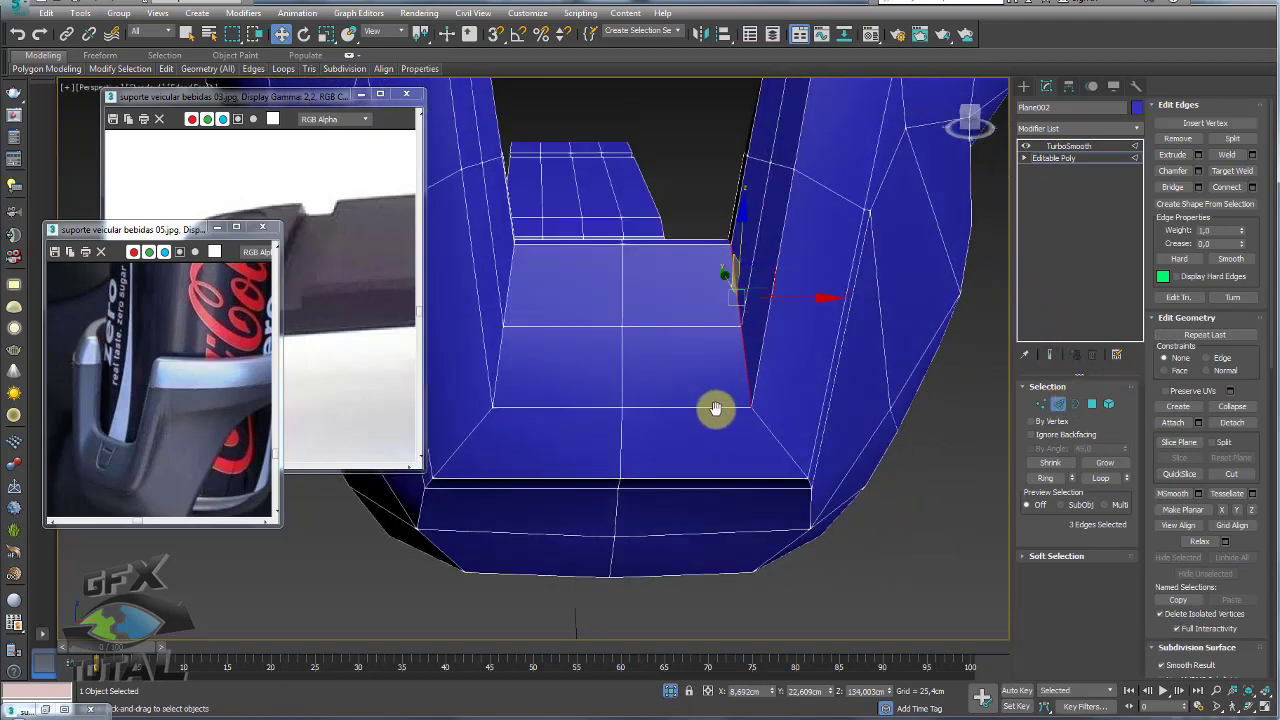
left_click(714, 409)
left_click(1045, 477)
middle_click_drag(873, 393, 872, 355, "alt")
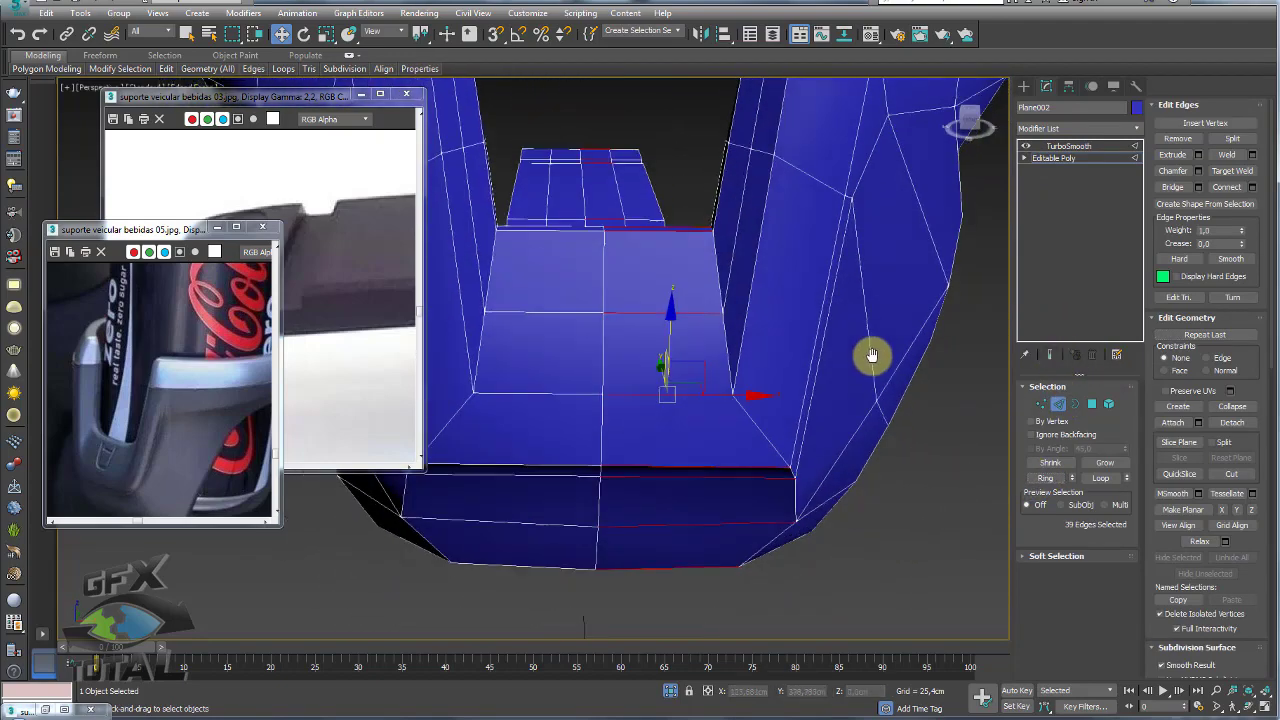
left_click(1252, 187)
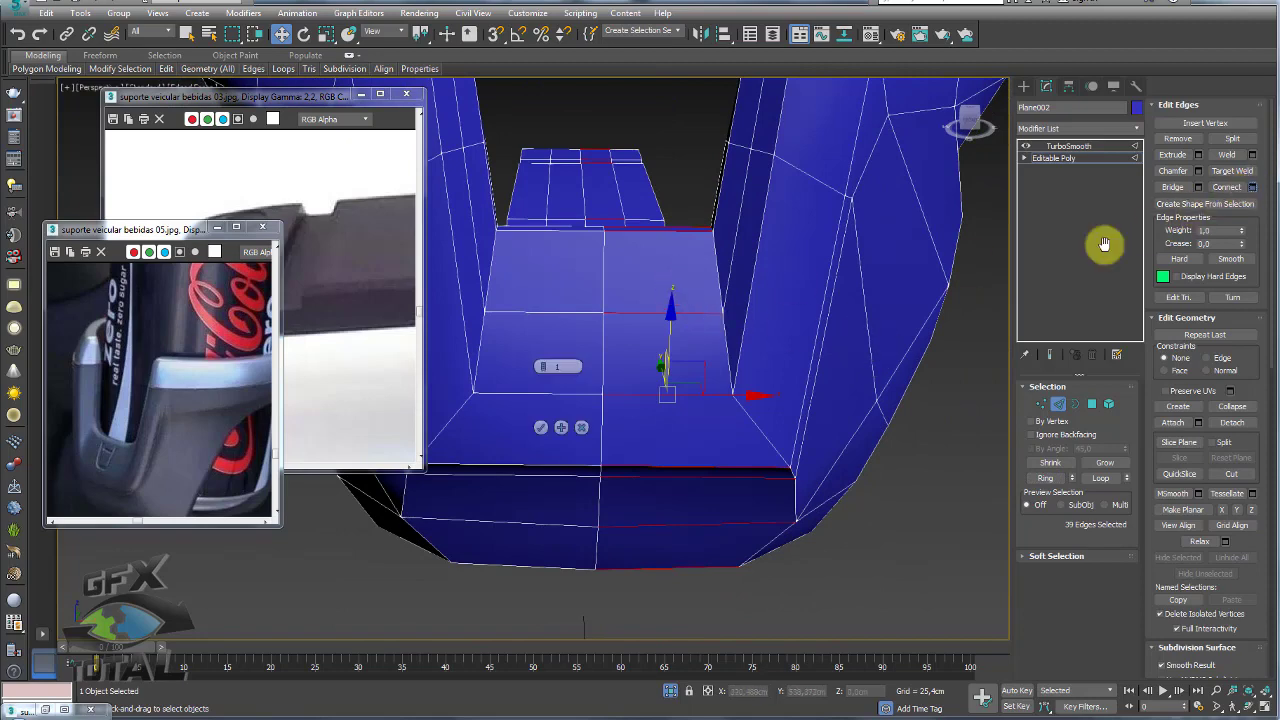
left_click_drag(542, 405, 605, 620)
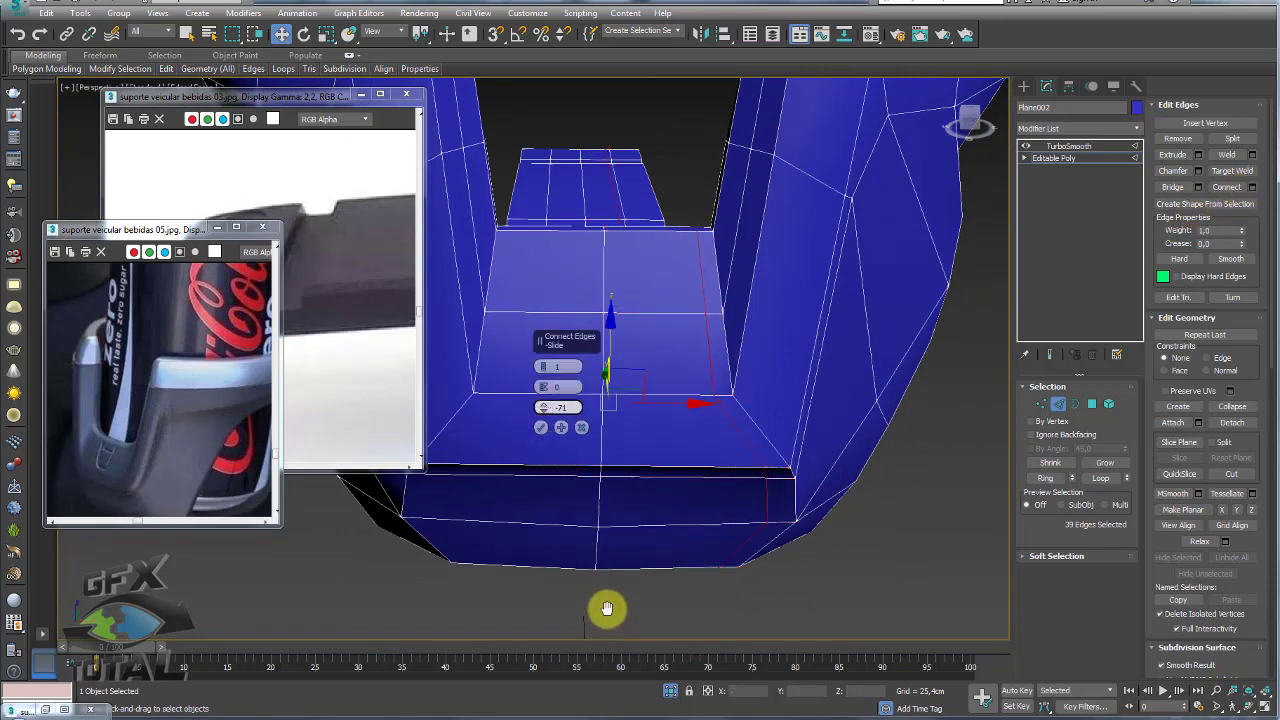
left_click(1049, 354)
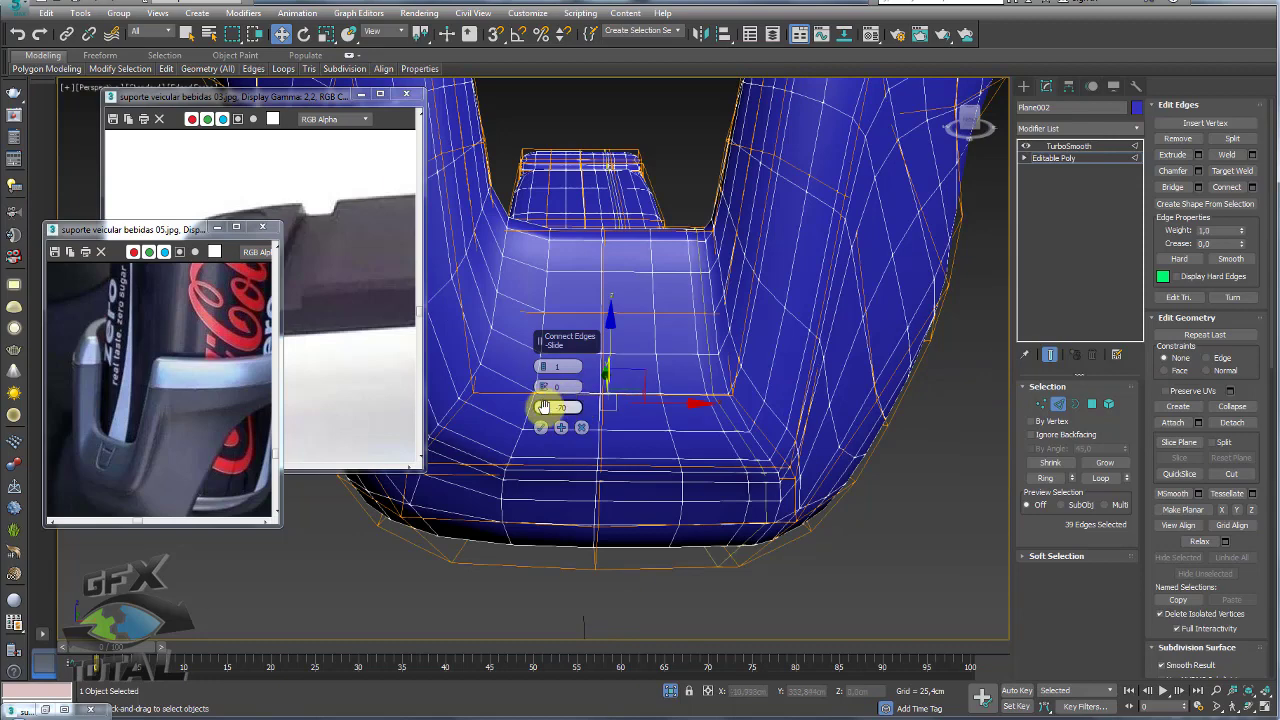
mouse_move(543, 406)
left_mouse_down()
mouse_move(549, 366)
mouse_move(537, 366)
mouse_move(549, 384)
left_mouse_up()
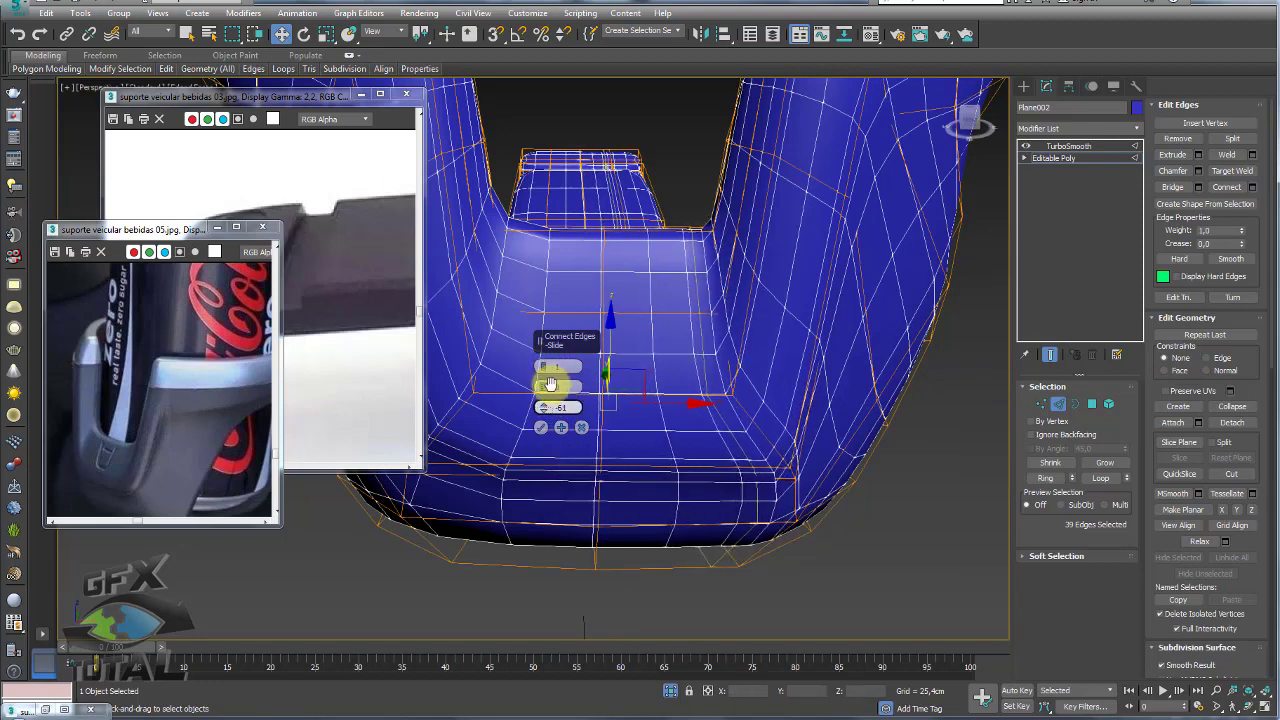
left_click(545, 426)
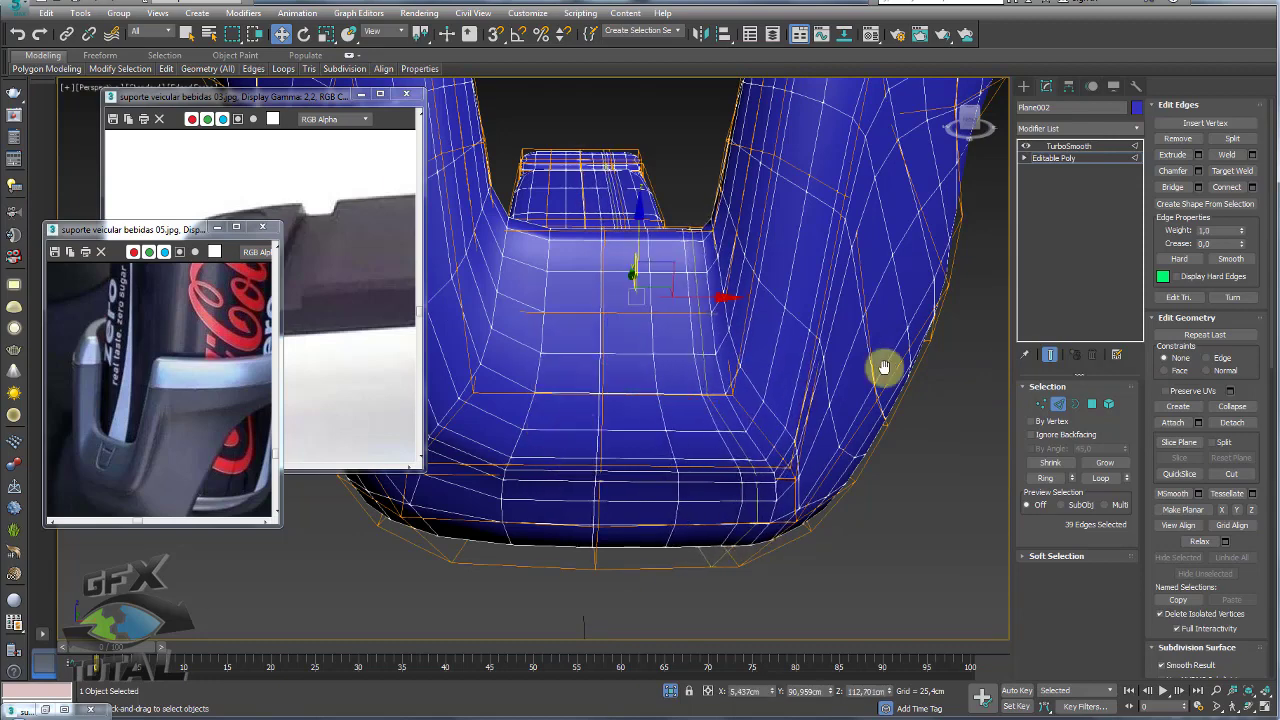
Ring the vertical side-wall edges and connect them into another loop.
left_click(1049, 354)
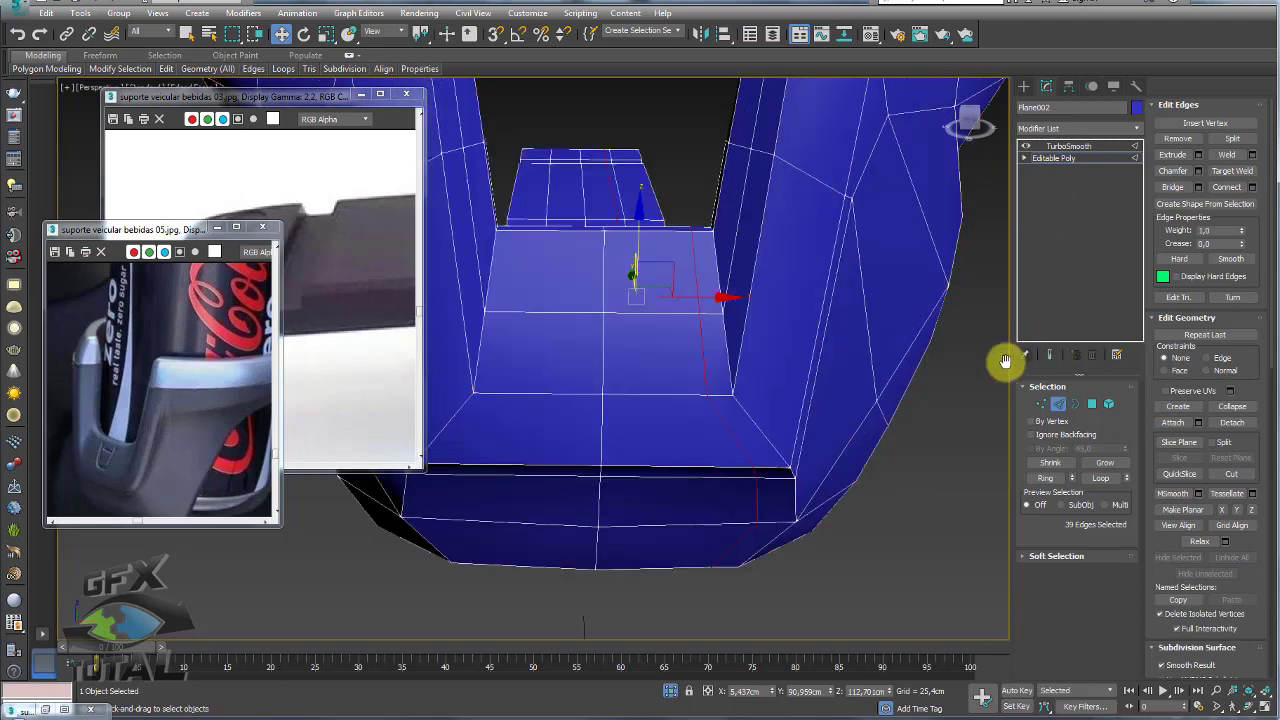
left_click(745, 347)
left_click(1044, 480)
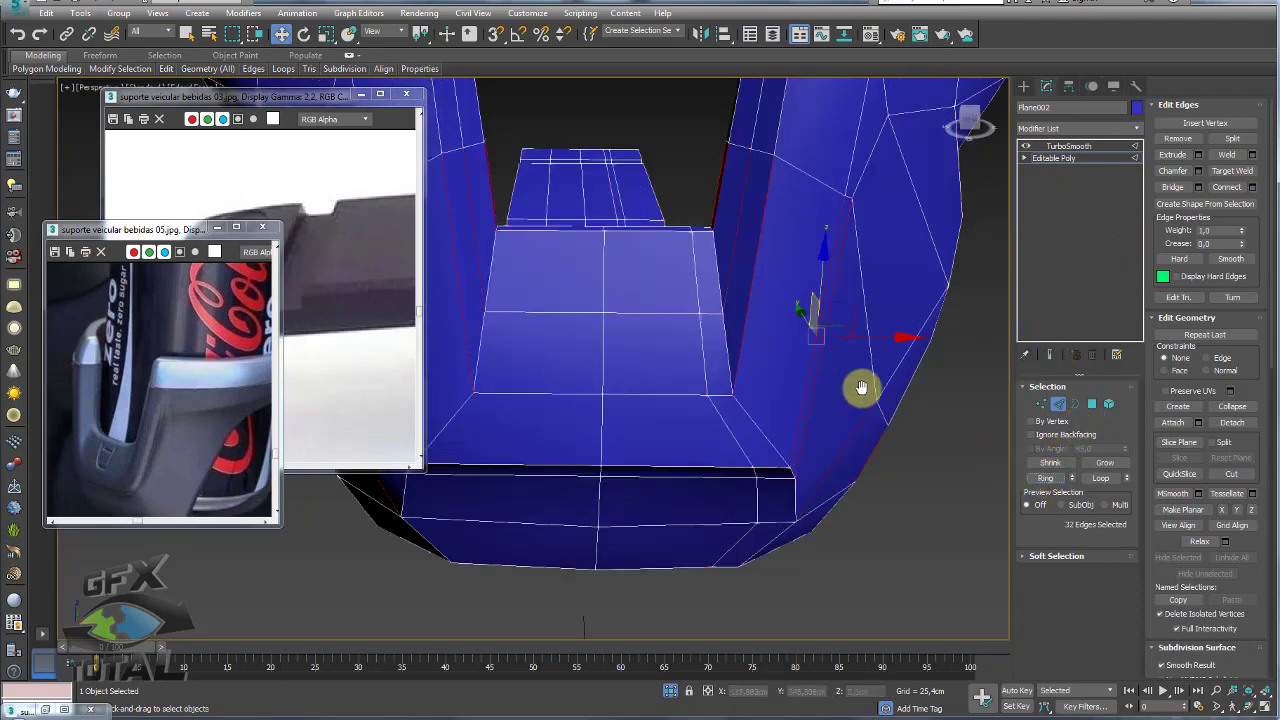
mouse_move(857, 386)
middle_mouse_down("alt")
mouse_move(857, 329)
mouse_move(866, 406)
mouse_move(851, 500)
mouse_move(780, 374)
mouse_move(794, 277)
mouse_move(822, 244)
mouse_move(783, 266)
mouse_move(771, 343)
mouse_move(943, 409)
middle_mouse_up("alt")
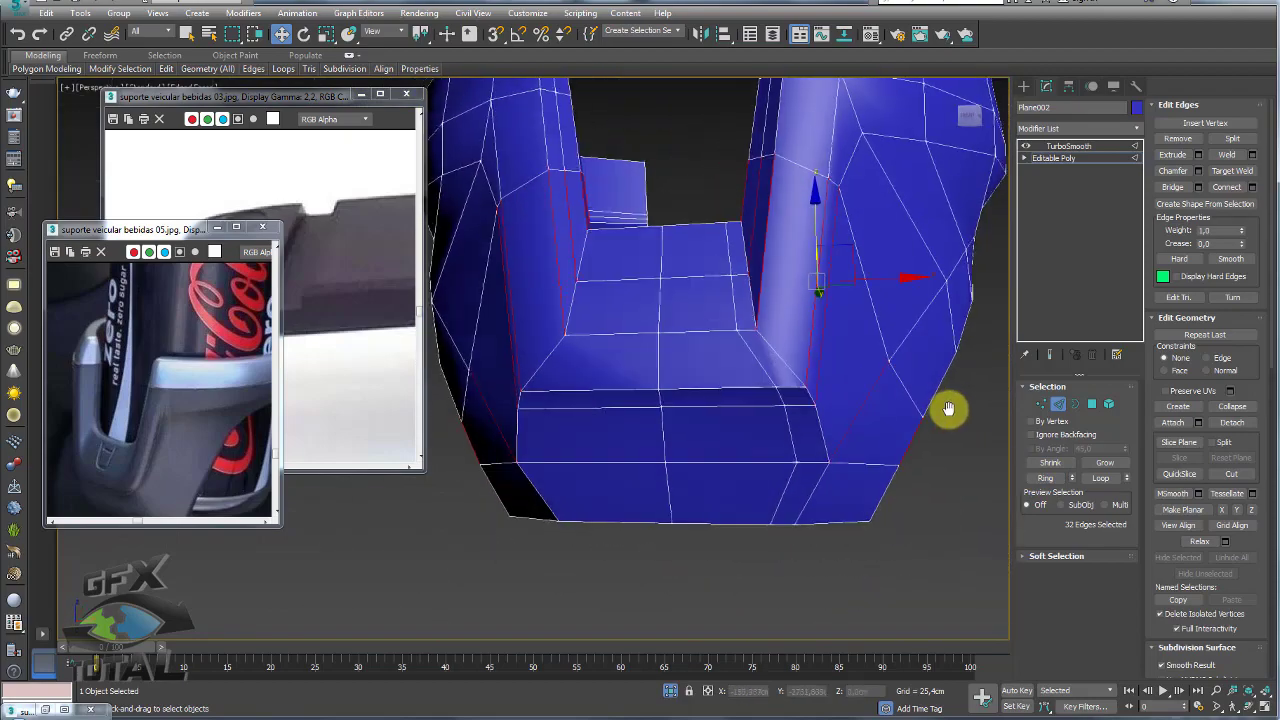
left_click(1252, 186)
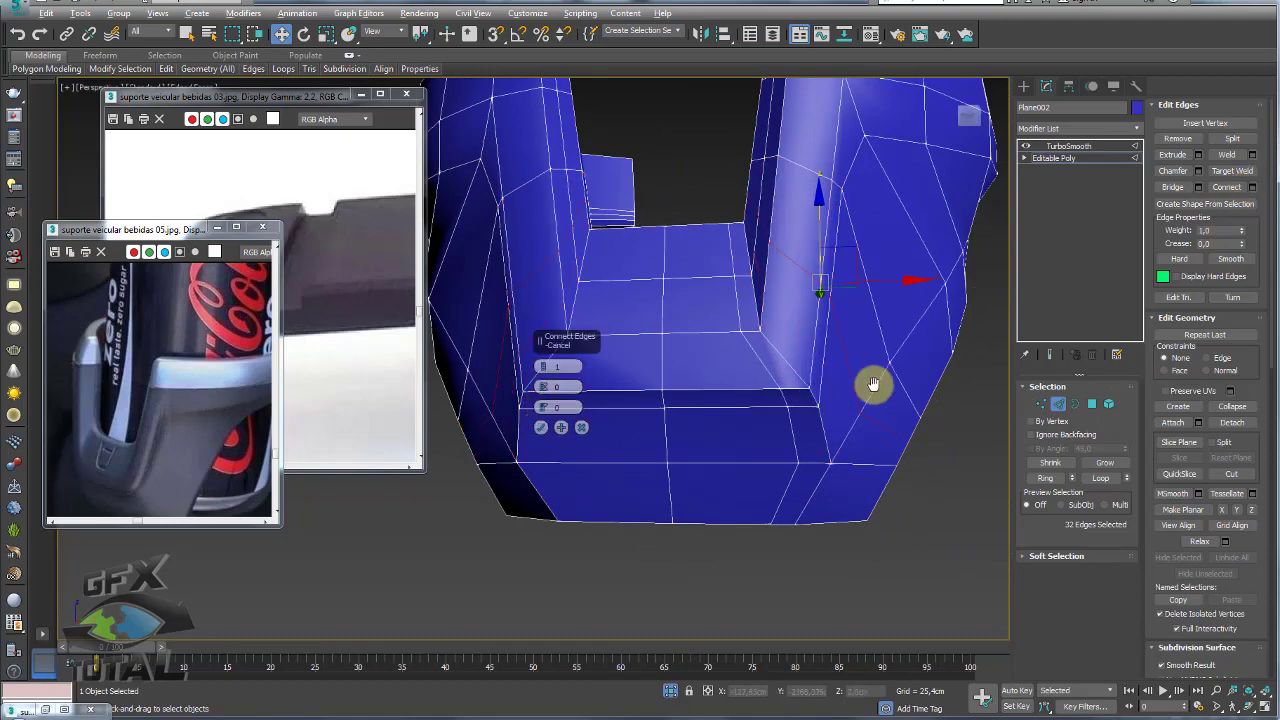
middle_click_drag(871, 386, 840, 380, "alt")
left_click(540, 427)
Pick an edge inside the opening, inspect the TurboSmooth result, then return to the unsmoothed Editable Poly cage.
scroll(674, 312, "up", 3)
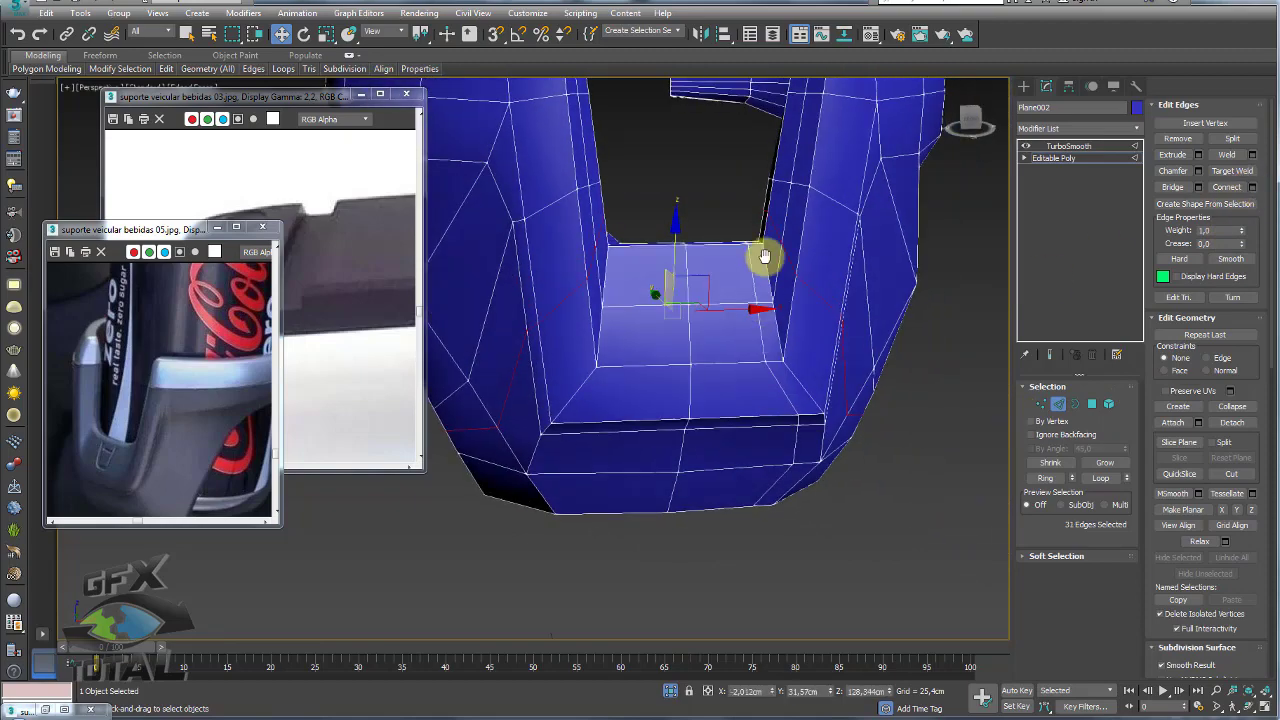
mouse_move(763, 257)
middle_mouse_down("alt")
mouse_move(775, 167)
mouse_move(783, 294)
middle_mouse_up("alt")
left_click(780, 155)
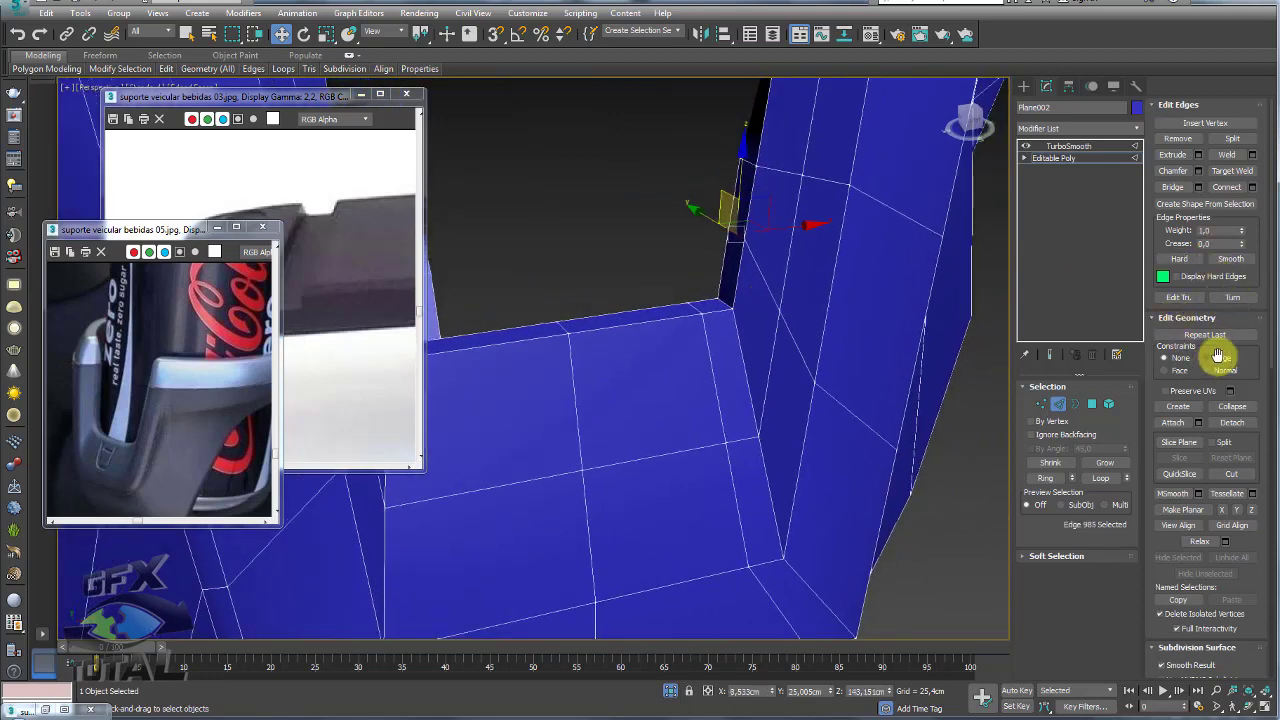
middle_click_drag(735, 207, 843, 306, "alt")
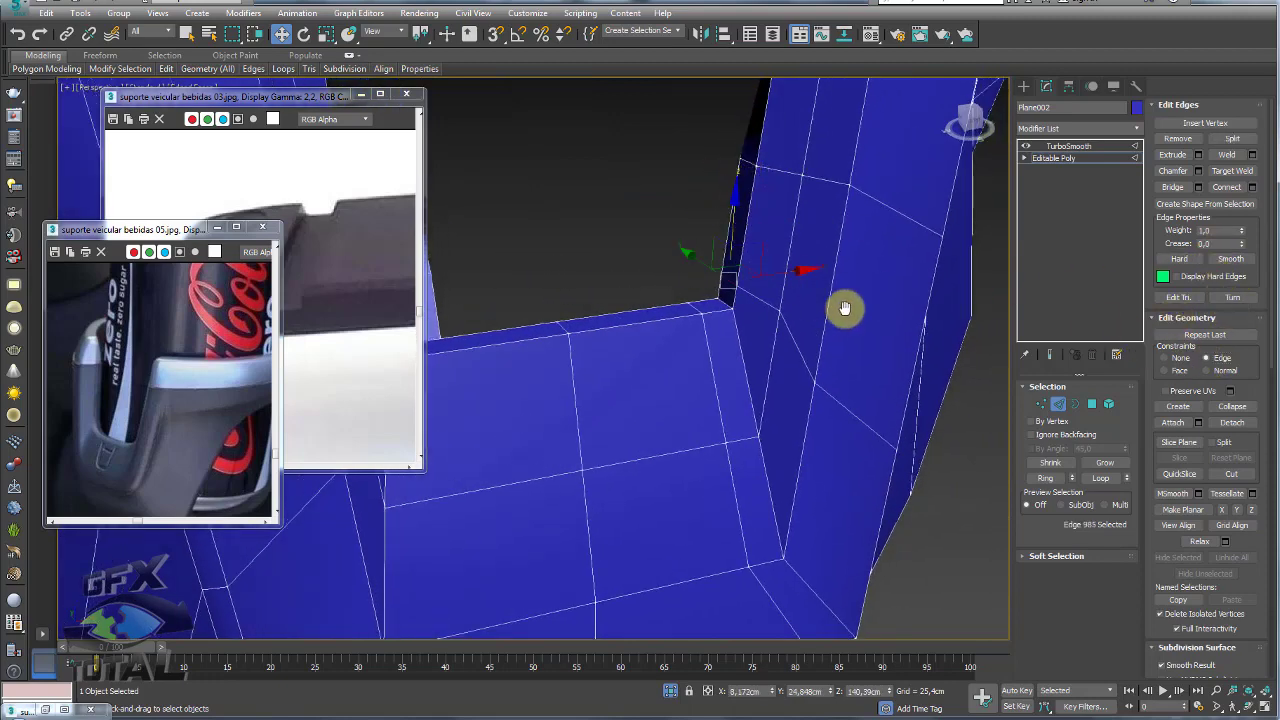
left_click(1052, 356)
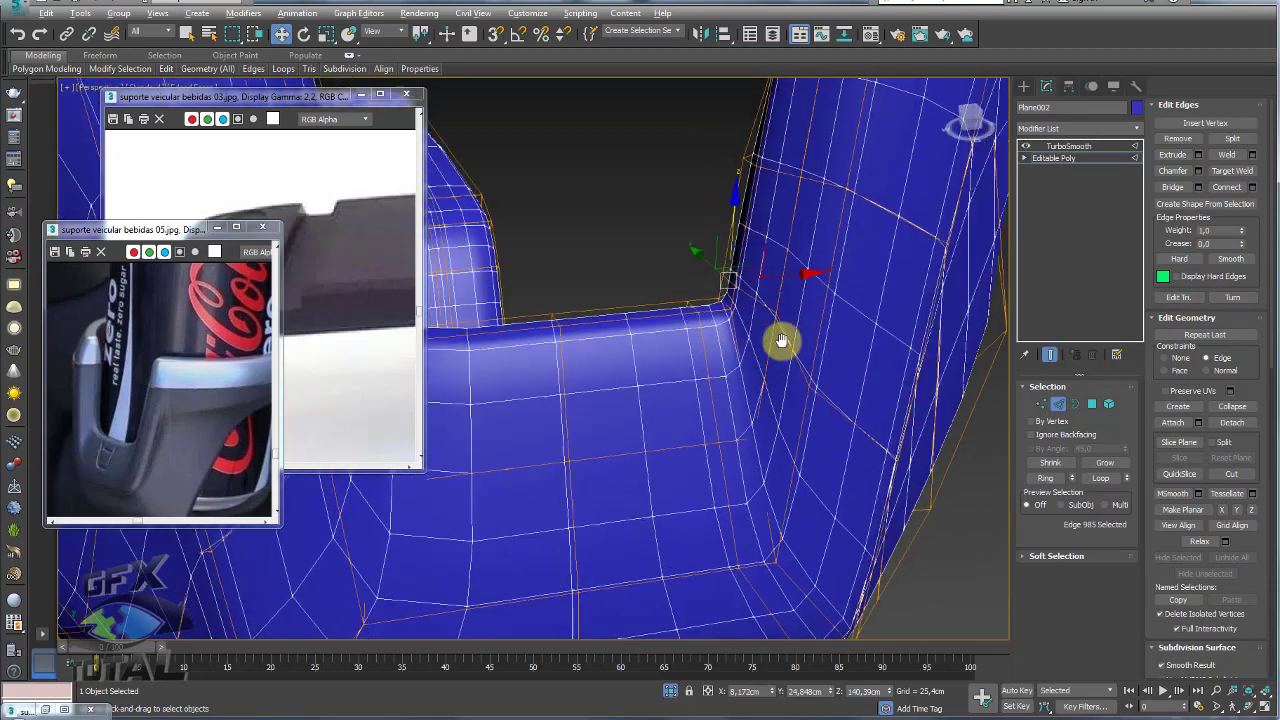
scroll(780, 320, "down", 4)
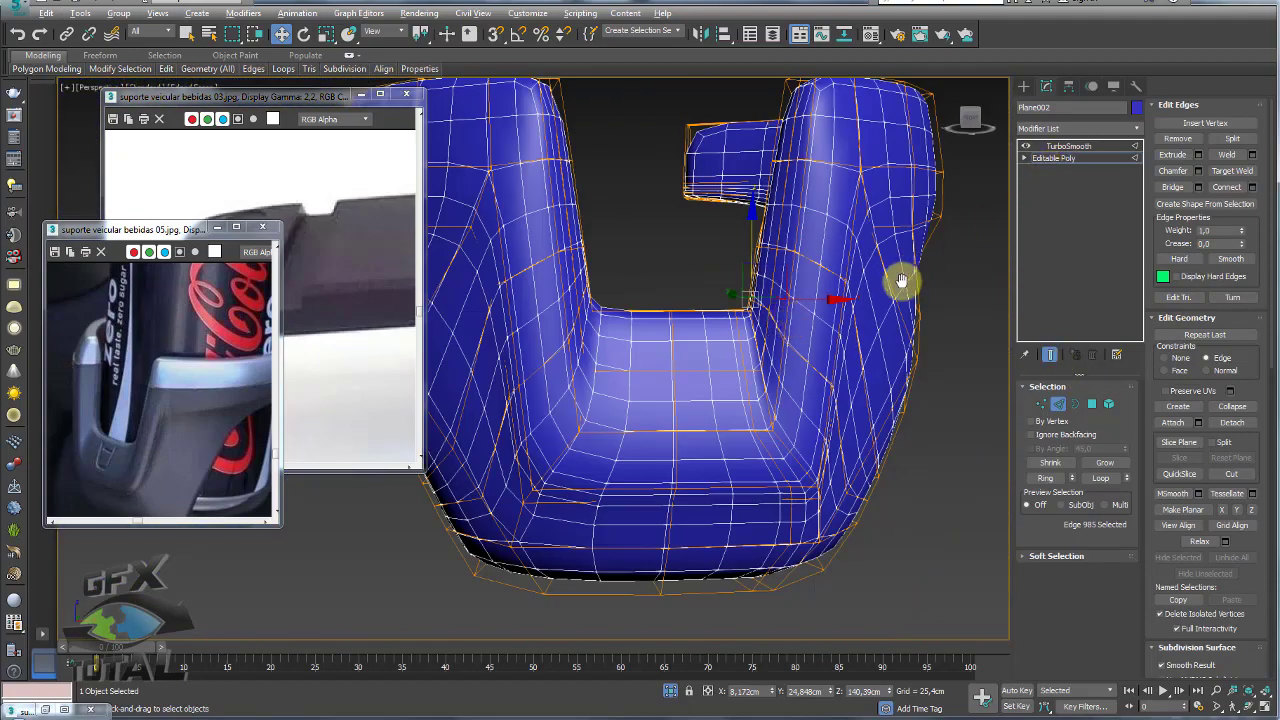
middle_click_drag(901, 281, 782, 333, "alt")
left_click(1052, 158)
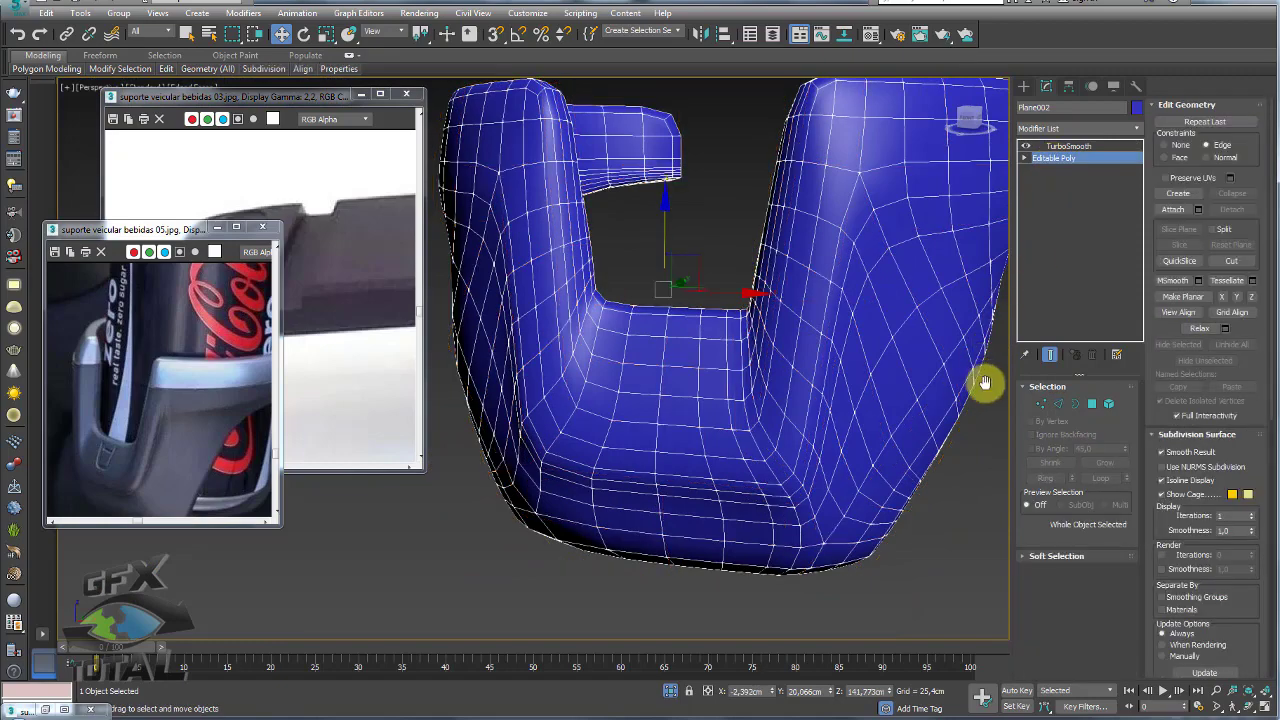
left_click(1050, 355)
In Edge mode, ring-select around the holder and inspect the mesh from above.
key("2")
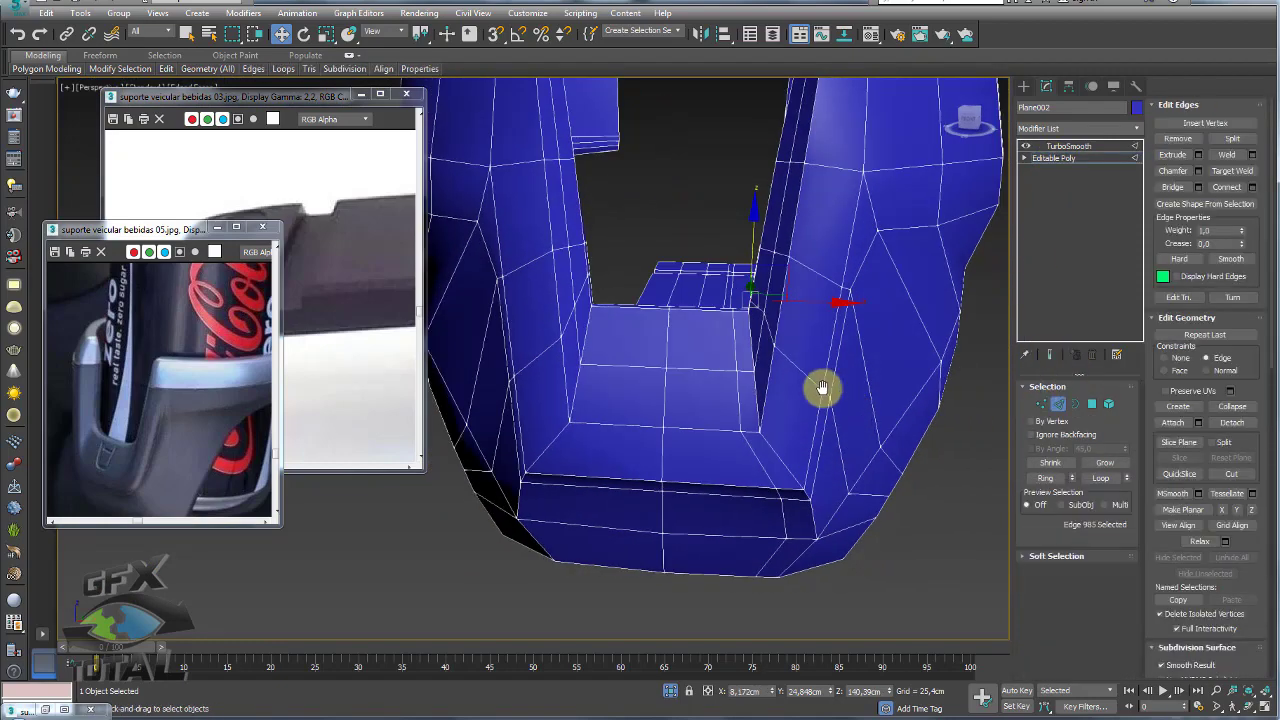
left_click(1052, 477)
scroll(820, 366, "down", 3)
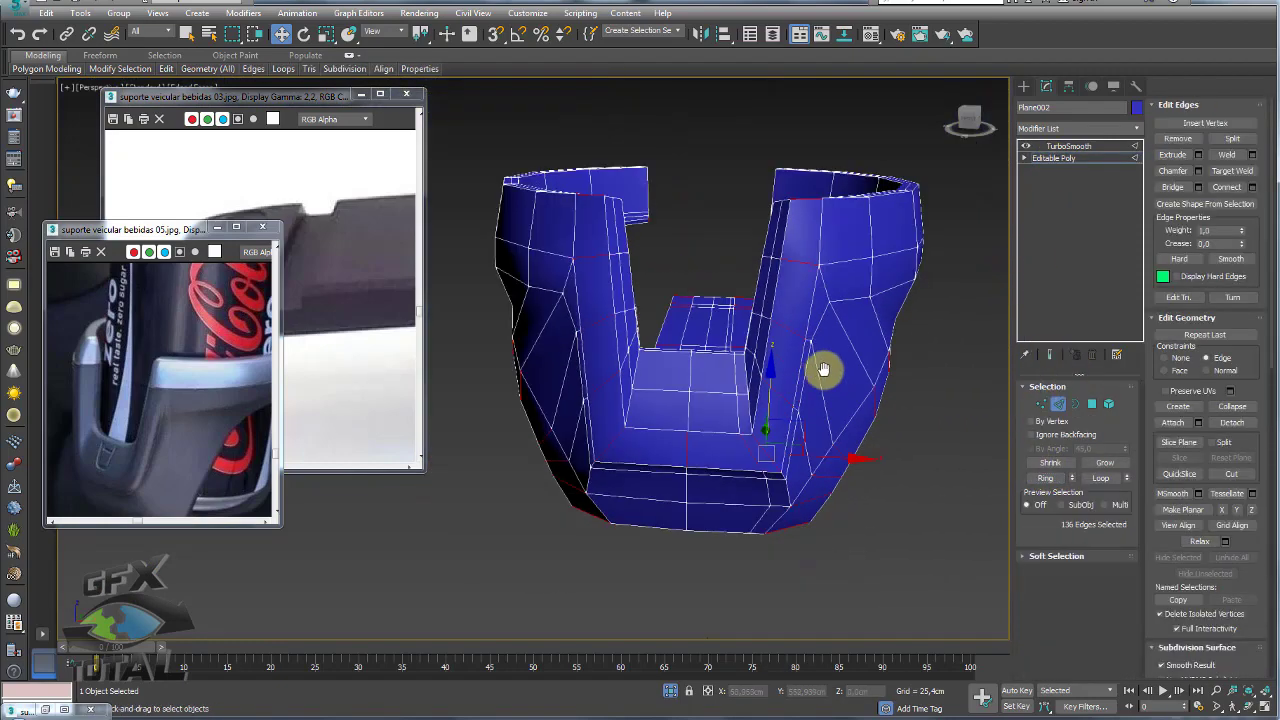
mouse_move(820, 366)
middle_mouse_down("alt")
mouse_move(820, 426)
mouse_move(806, 437)
mouse_move(715, 414)
mouse_move(686, 426)
mouse_move(646, 191)
middle_mouse_up("alt")
scroll(646, 191, "up", 3)
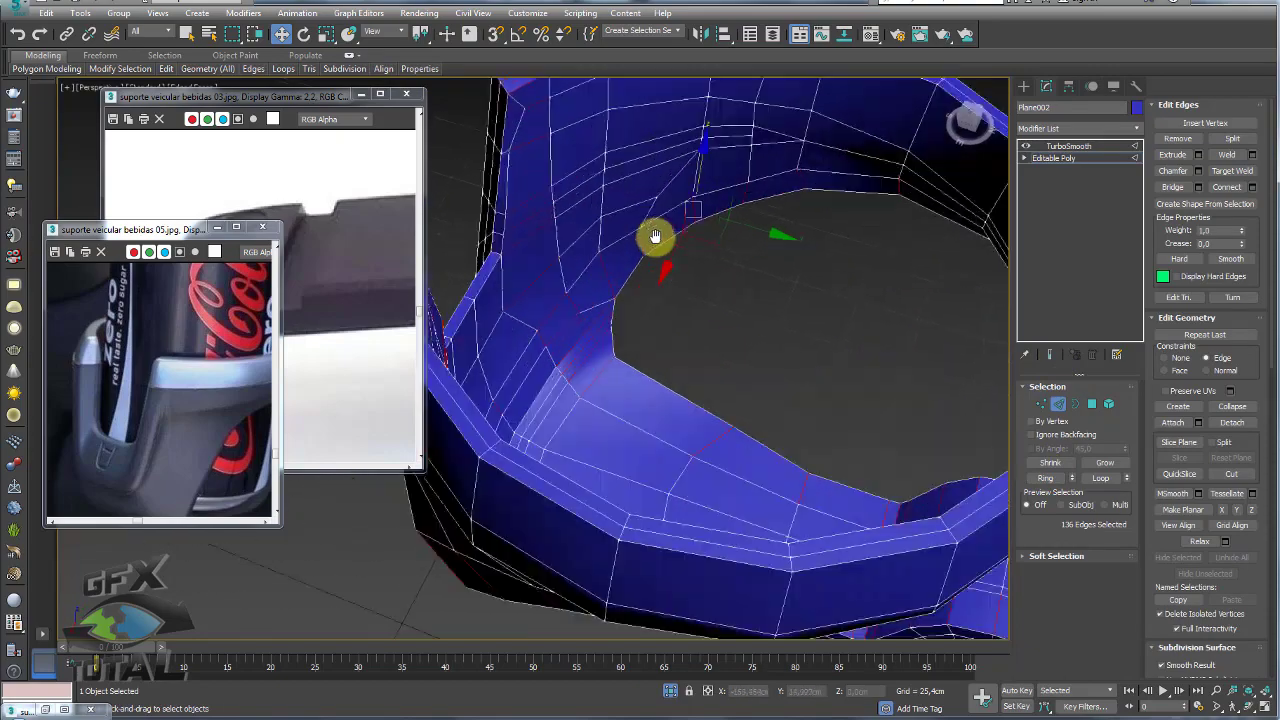
scroll(657, 240, "up", 2)
middle_click_drag(695, 296, 660, 286, "alt")
scroll(705, 292, "up", 3)
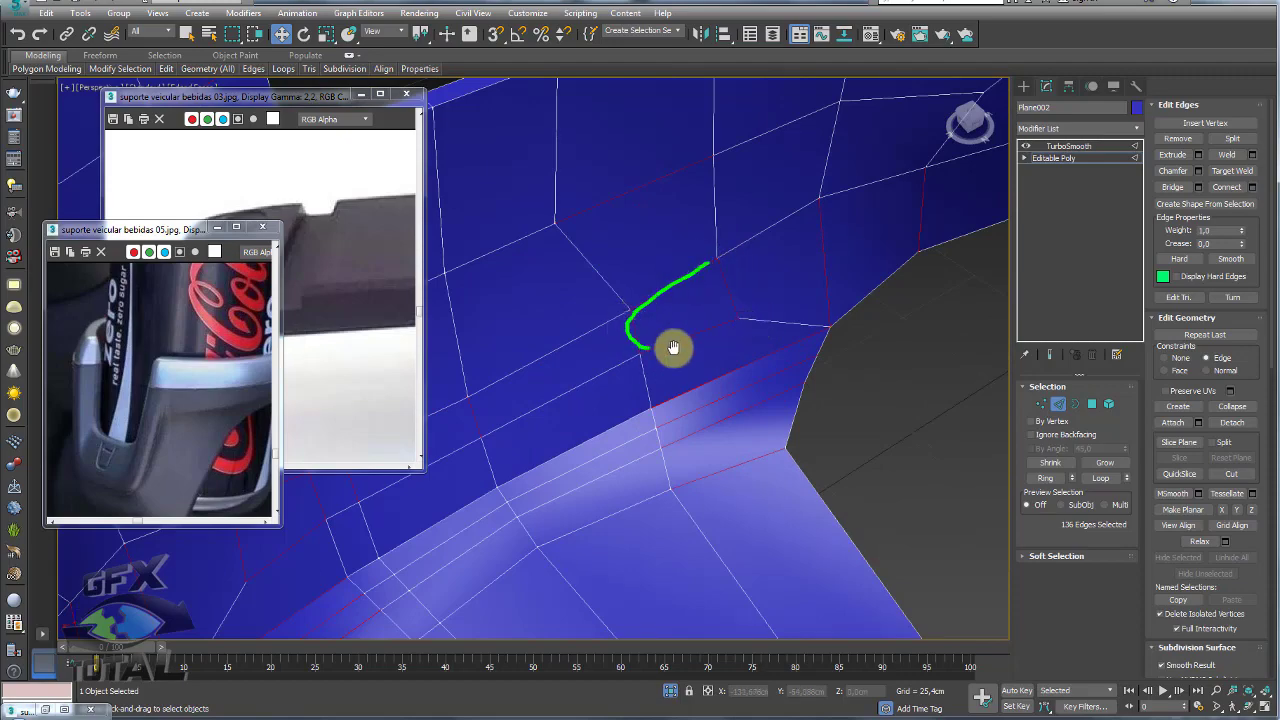
scroll(755, 300, "down", 5)
mouse_move(751, 289)
middle_mouse_down("alt")
mouse_move(866, 306)
mouse_move(760, 369)
mouse_move(713, 302)
mouse_move(731, 394)
mouse_move(689, 260)
mouse_move(729, 314)
middle_mouse_up("alt")
scroll(849, 311, "up", 3)
Pick a single wall edge and expand it to its full ring of 83 edges.
left_click(1091, 403)
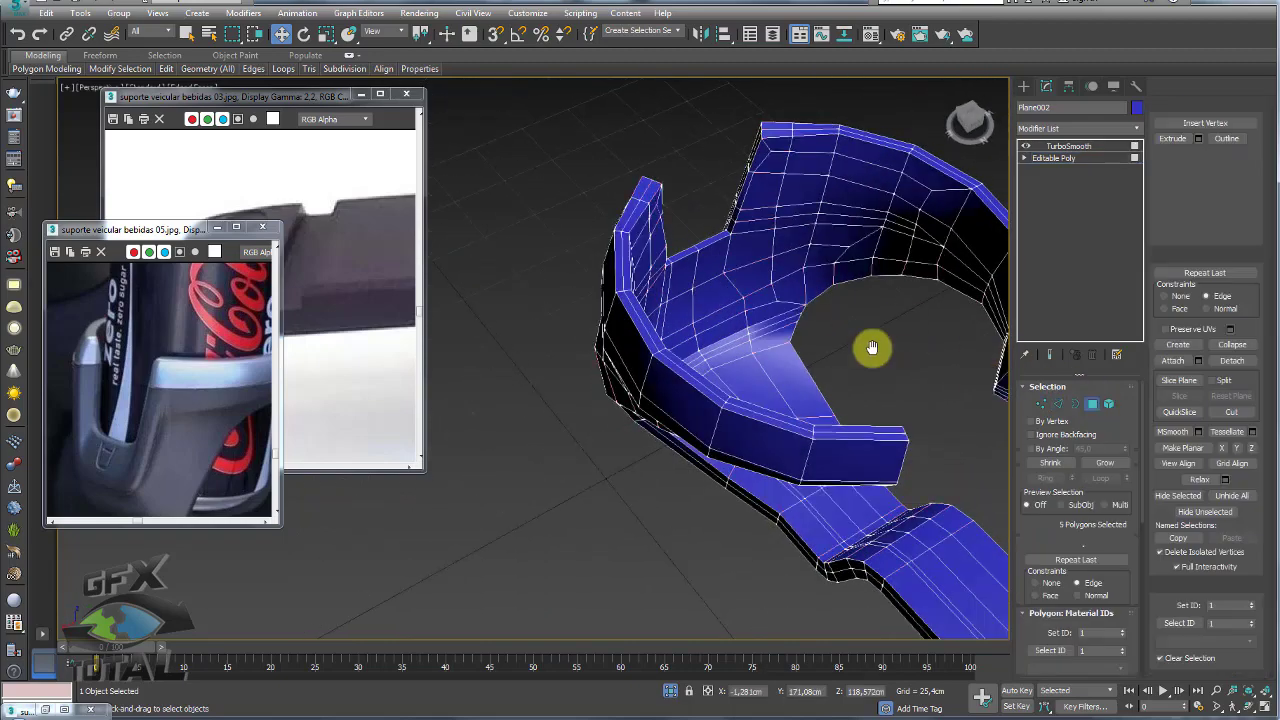
left_click(1059, 401)
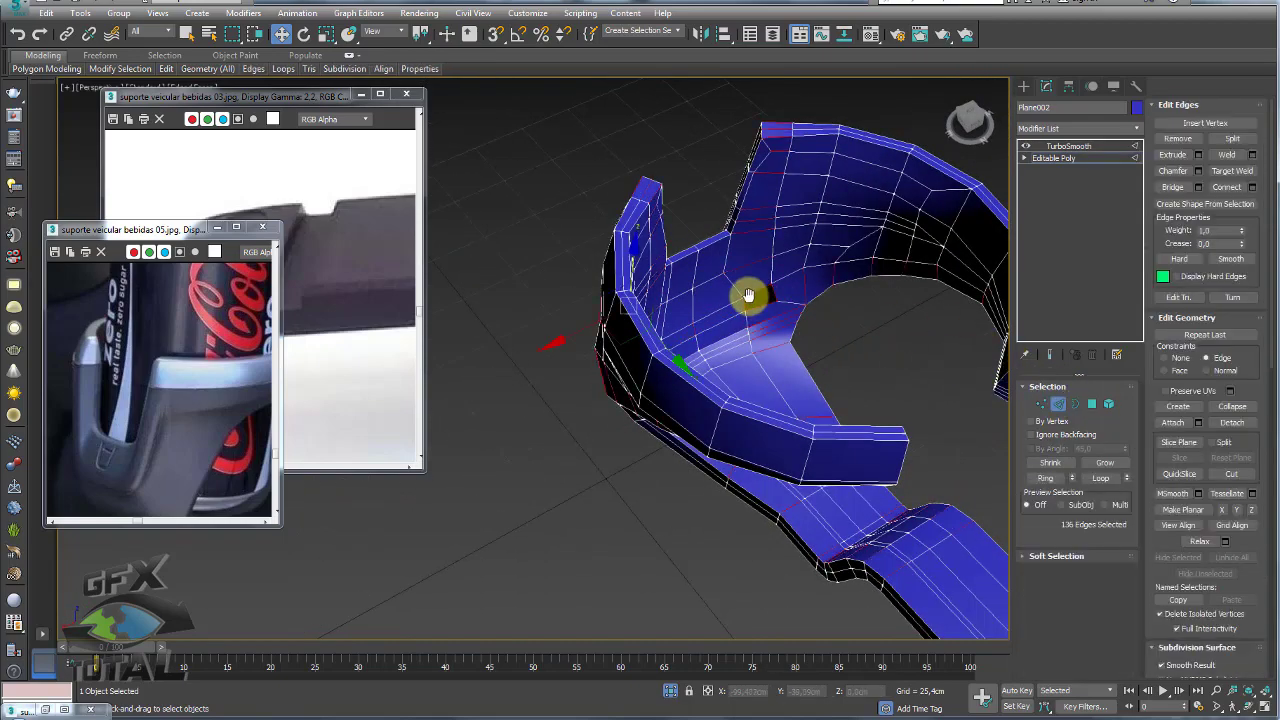
left_click(751, 291)
left_click(1047, 477)
mouse_move(726, 291)
middle_mouse_down("alt")
mouse_move(686, 280)
mouse_move(836, 367)
mouse_move(1051, 337)
mouse_move(811, 326)
mouse_move(711, 289)
mouse_move(771, 294)
mouse_move(771, 266)
mouse_move(768, 320)
mouse_move(769, 257)
mouse_move(775, 432)
mouse_move(718, 418)
mouse_move(749, 380)
mouse_move(723, 217)
mouse_move(683, 291)
mouse_move(1203, 229)
middle_mouse_up("alt")
scroll(743, 284, "up", 3)
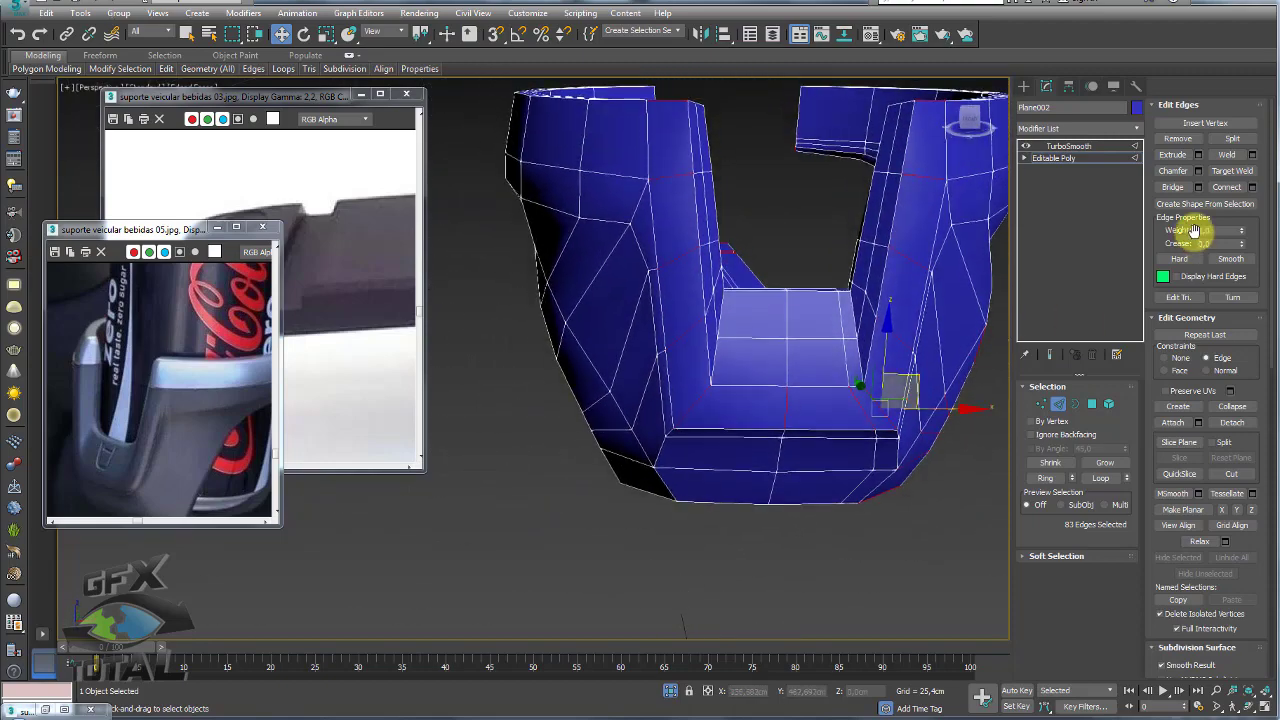
Connect the edge ring into 2 new wall loops with Slide 71.
left_click(1227, 198, "shift")
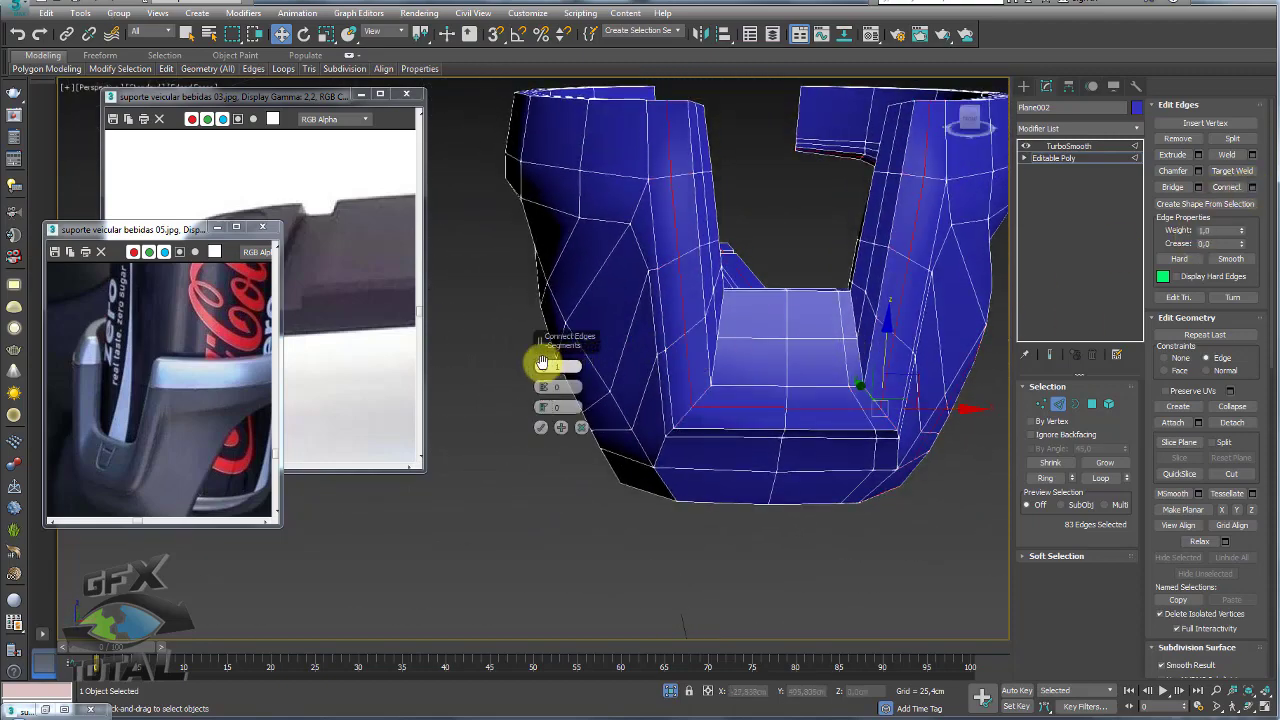
left_click_drag(541, 313, 546, 188)
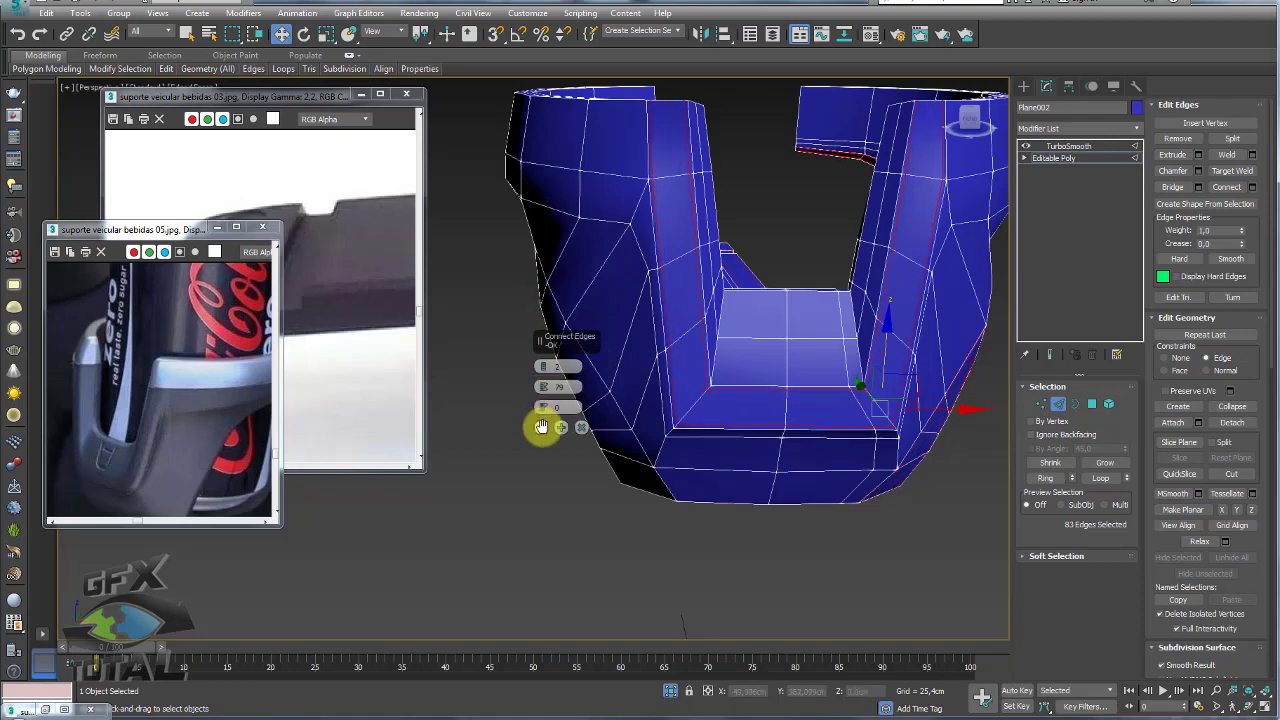
left_click(541, 427)
Give TurboSmooth 2 iterations with Isoline Display, then return to Editable Poly.
left_click(1060, 147)
mouse_move(900, 243)
middle_mouse_down("alt")
mouse_move(771, 294)
mouse_move(806, 323)
mouse_move(810, 277)
mouse_move(762, 328)
middle_mouse_up("alt")
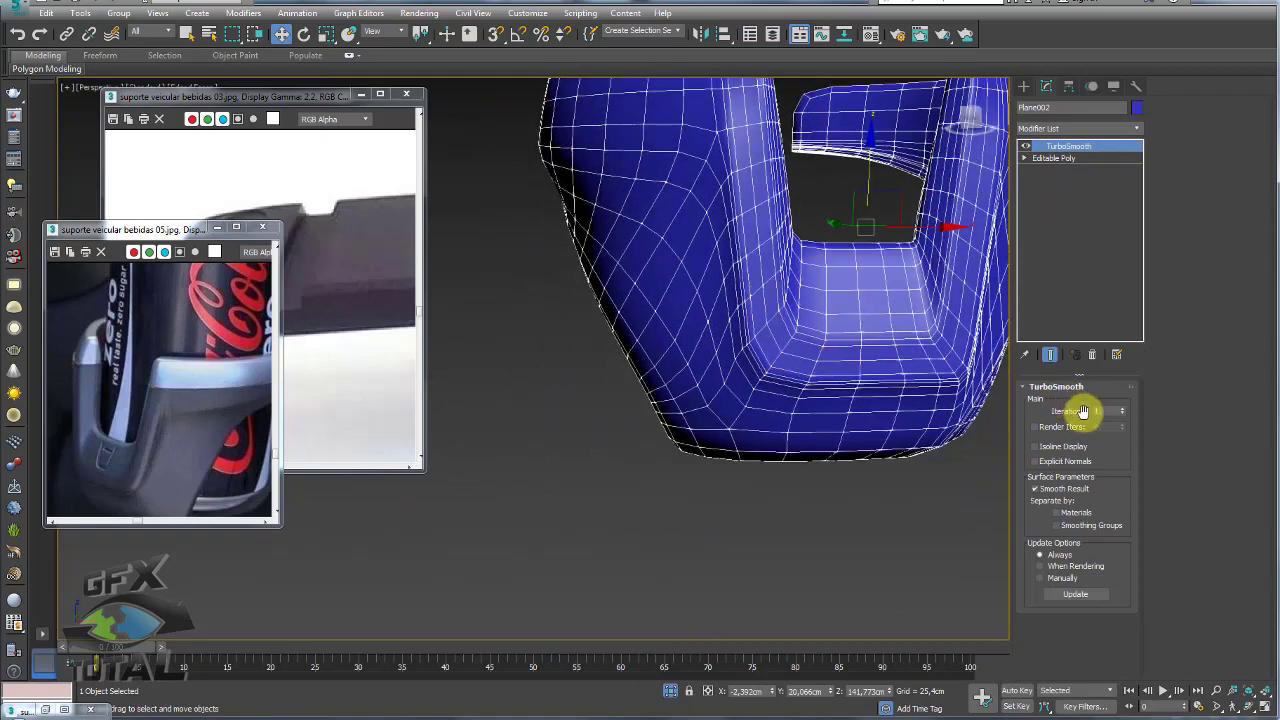
left_click(1123, 407)
left_click(1036, 446)
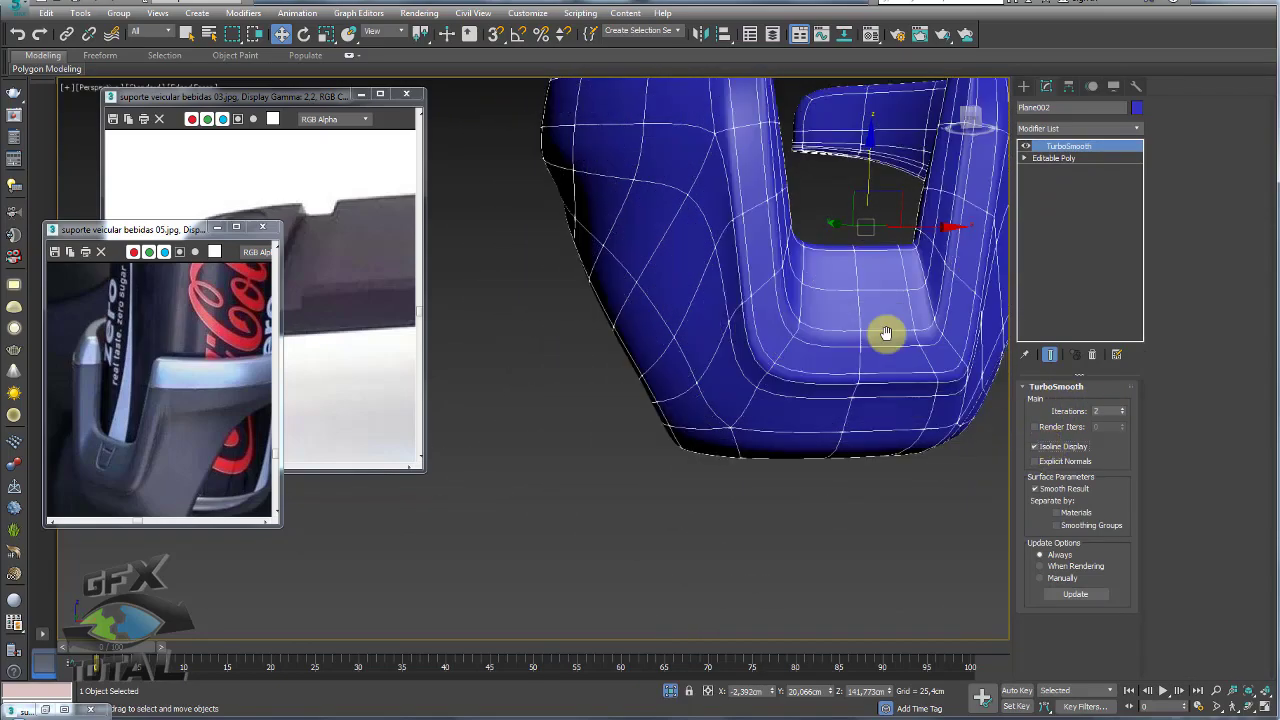
mouse_move(889, 334)
middle_mouse_down("alt")
mouse_move(731, 337)
mouse_move(760, 327)
middle_mouse_up("alt")
left_click(1054, 158)
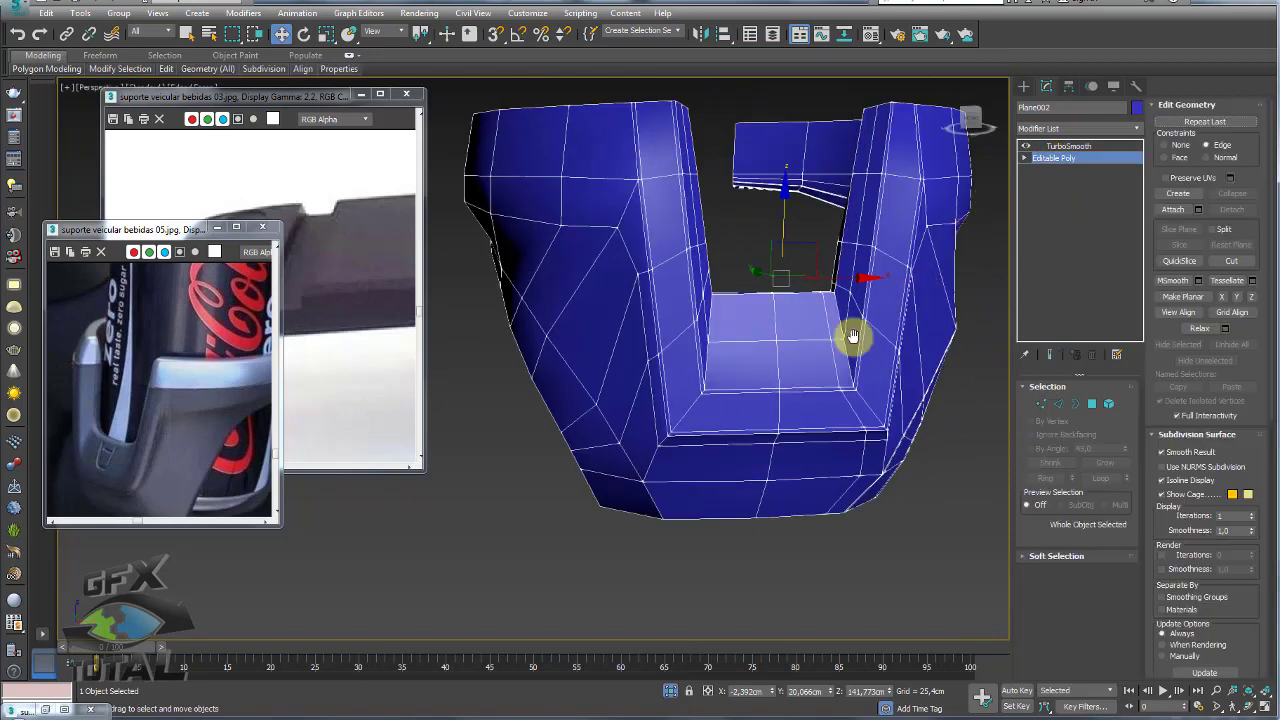
Select an edge on the body's side and expand it to its edge ring.
middle_click_drag(849, 334, 780, 400, "alt")
left_click(1056, 402)
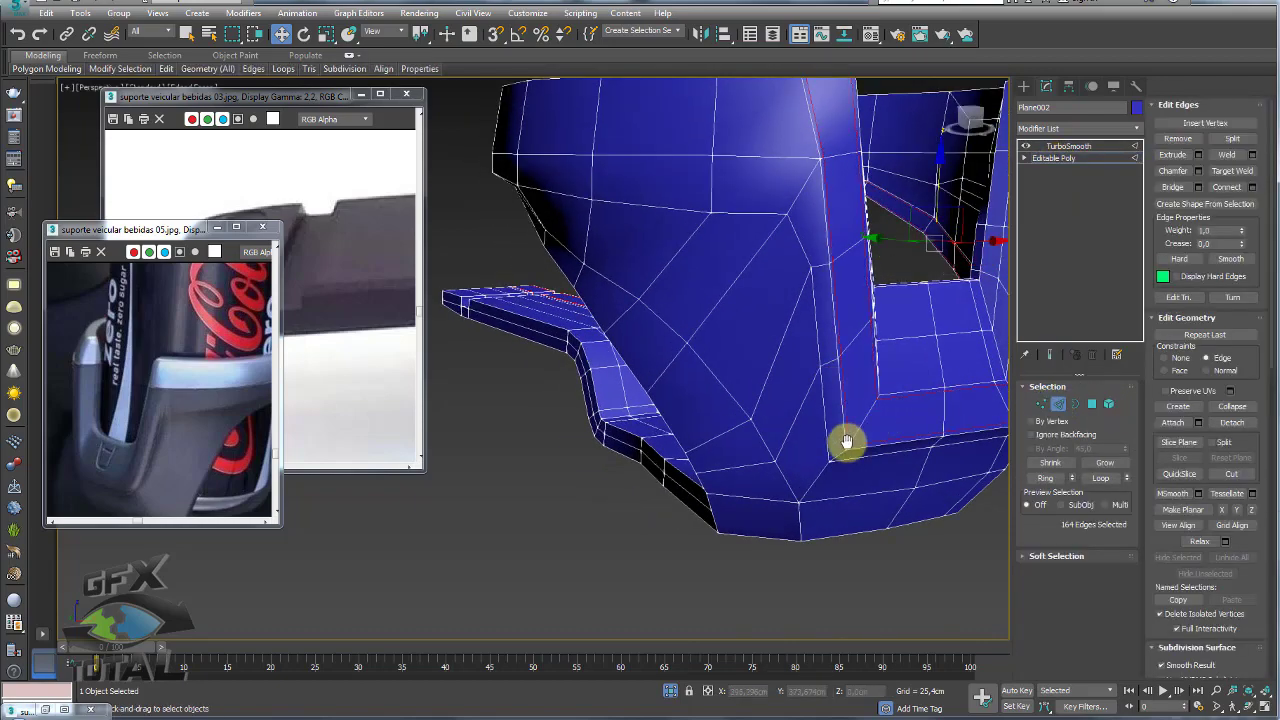
left_click(840, 450)
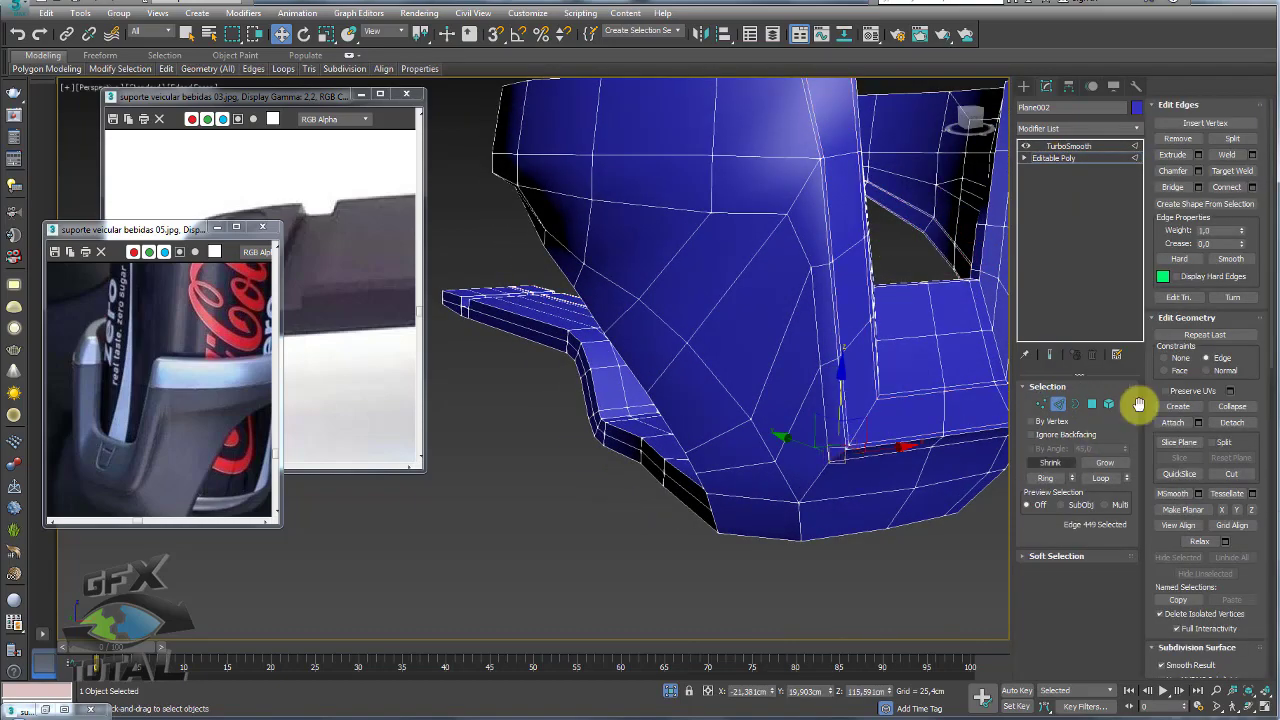
left_click(1044, 478)
mouse_move(900, 440)
middle_mouse_down("alt")
mouse_move(886, 428)
mouse_move(903, 408)
mouse_move(858, 401)
middle_mouse_up("alt")
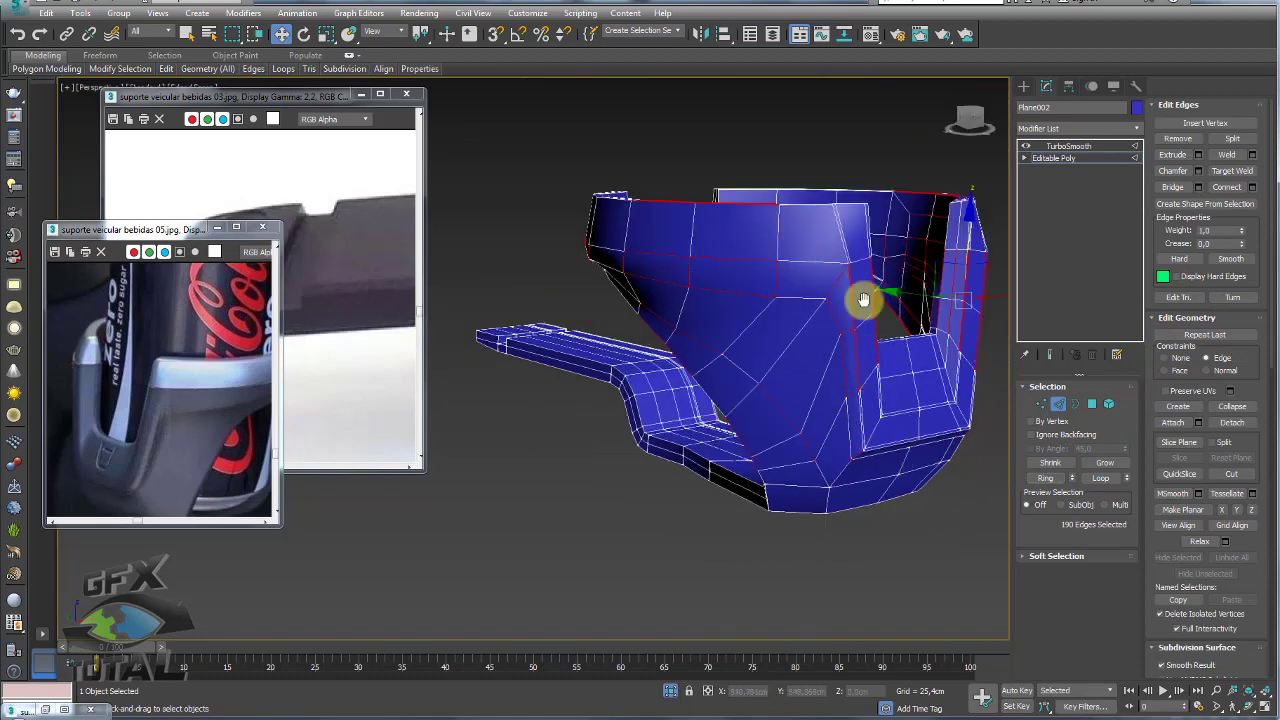
mouse_move(867, 372)
middle_mouse_down("alt")
mouse_move(917, 349)
mouse_move(891, 391)
mouse_move(985, 347)
mouse_move(849, 344)
middle_mouse_up("alt")
In Polygon mode, pick a polygon along the body's top rim.
key("4")
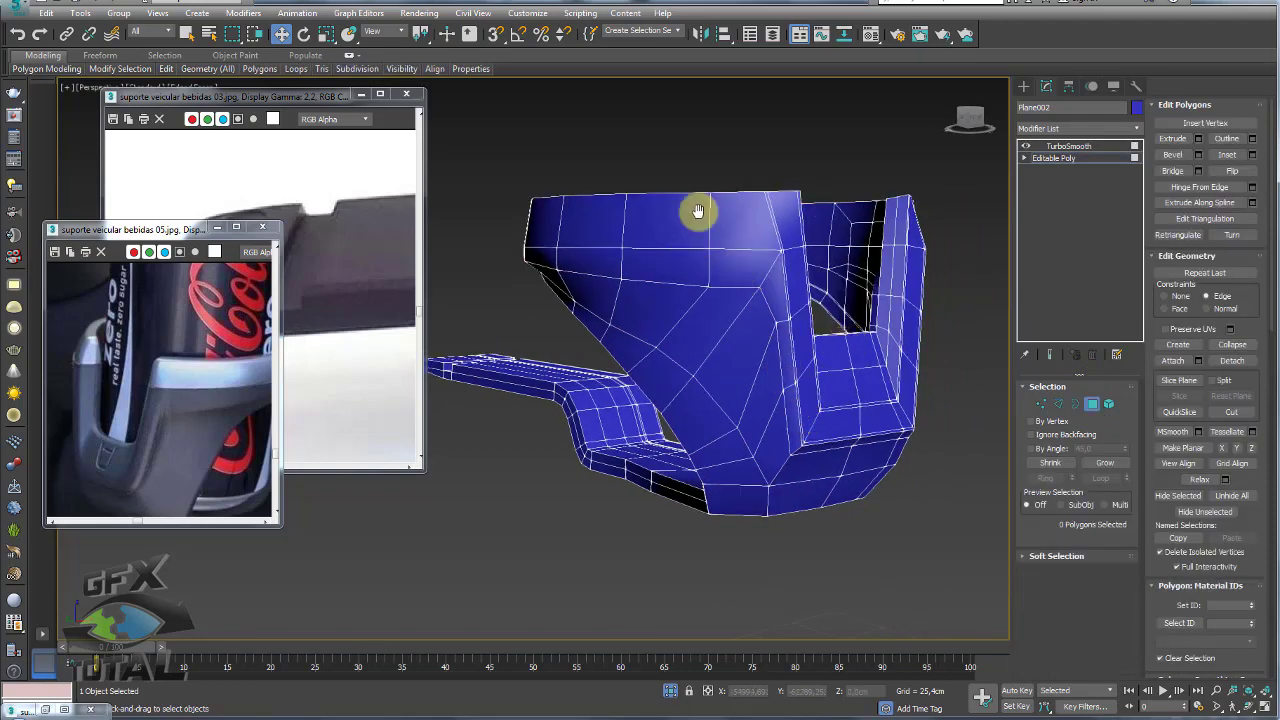
mouse_move(749, 270)
middle_mouse_down("alt")
mouse_move(774, 286)
mouse_move(809, 277)
middle_mouse_up("alt")
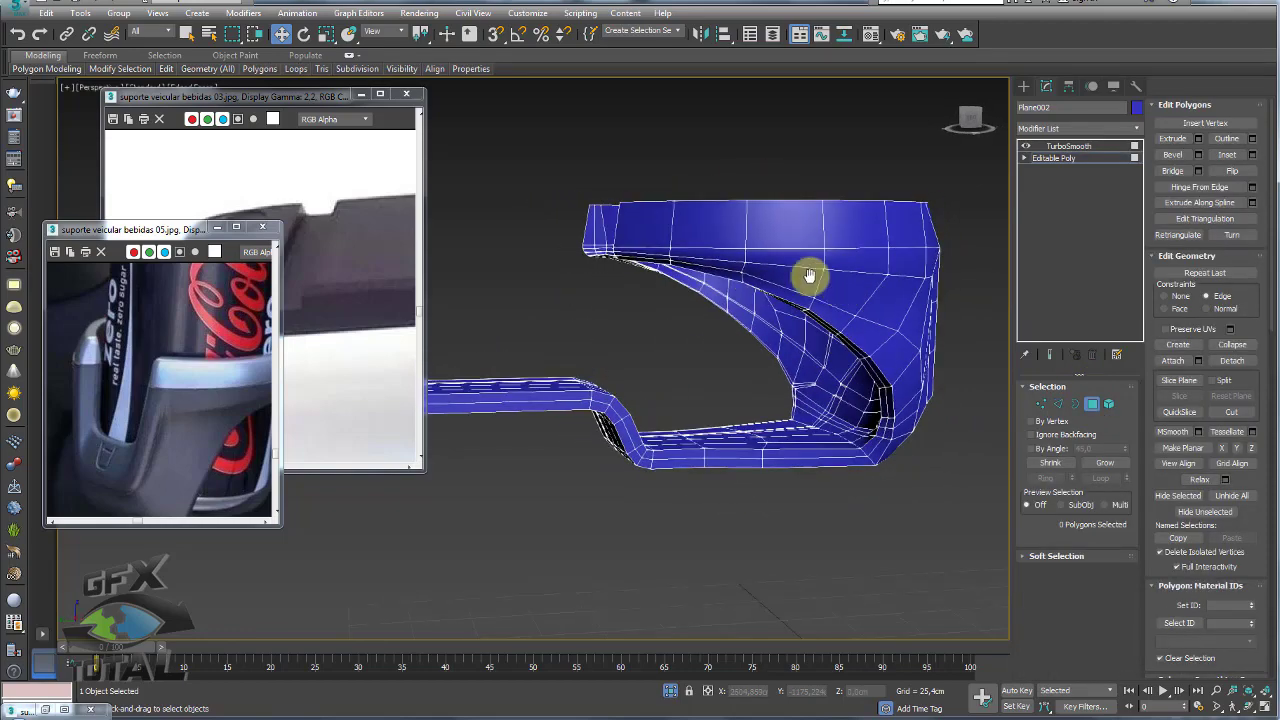
scroll(654, 254, "up", 3)
scroll(664, 231, "up", 3)
left_click(664, 231)
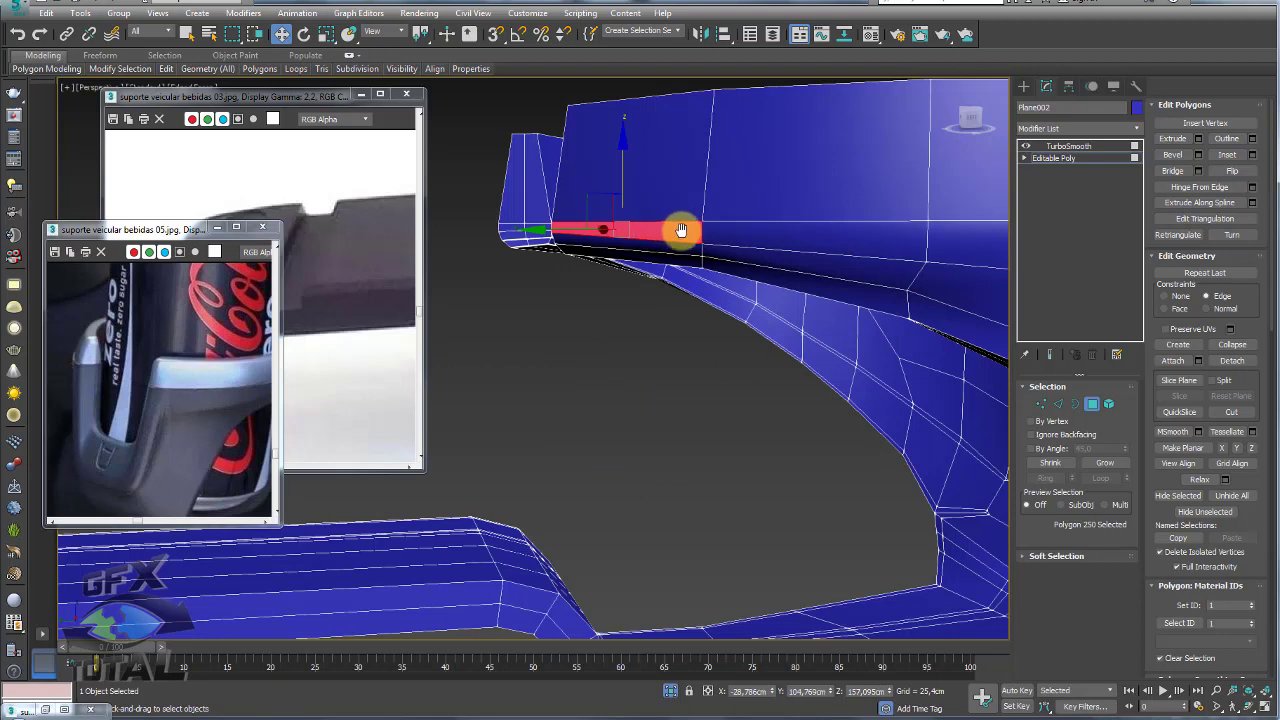
scroll(700, 250, "down", 3)
mouse_move(714, 266)
middle_mouse_down("alt")
mouse_move(846, 346)
mouse_move(900, 330)
middle_mouse_up("alt")
Return to Edge mode and select a single edge on the body.
left_click(1041, 392)
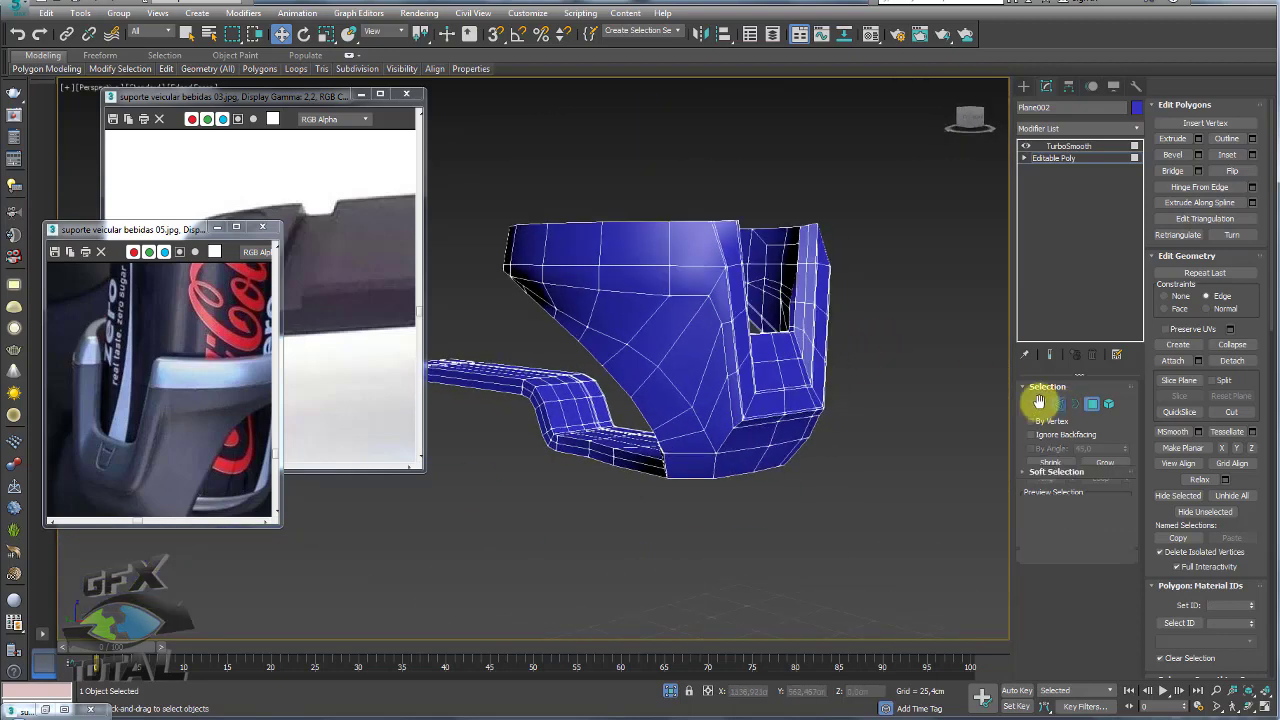
key("2")
left_click(732, 373)
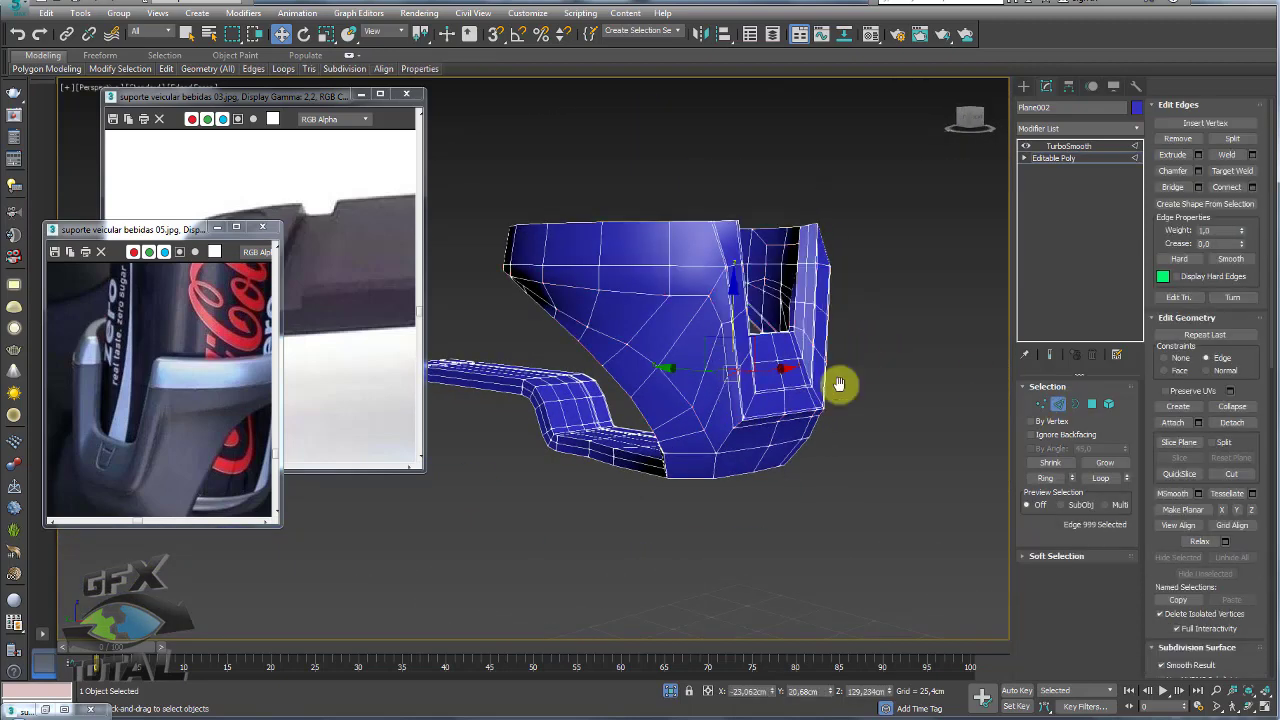
Expand the selected edge to its ring and inspect the body's inner corner.
left_click(1046, 478)
mouse_move(763, 394)
middle_mouse_down("alt")
mouse_move(857, 397)
mouse_move(608, 264)
mouse_move(749, 366)
mouse_move(679, 395)
mouse_move(700, 409)
mouse_move(766, 400)
middle_mouse_up("alt")
scroll(757, 394, "up", 2)
scroll(688, 331, "up", 3)
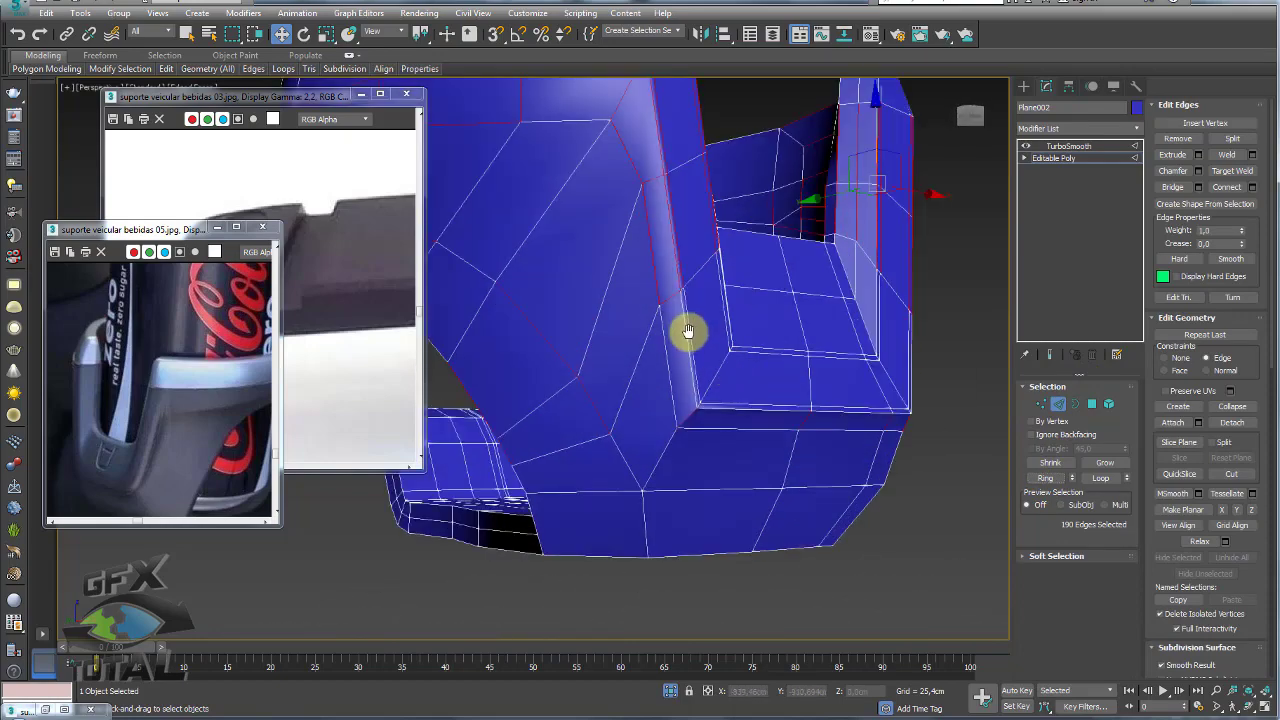
mouse_move(688, 331)
middle_mouse_down("alt")
mouse_move(743, 323)
mouse_move(691, 337)
middle_mouse_up("alt")
scroll(743, 323, "up", 2)
scroll(683, 339, "down", 3)
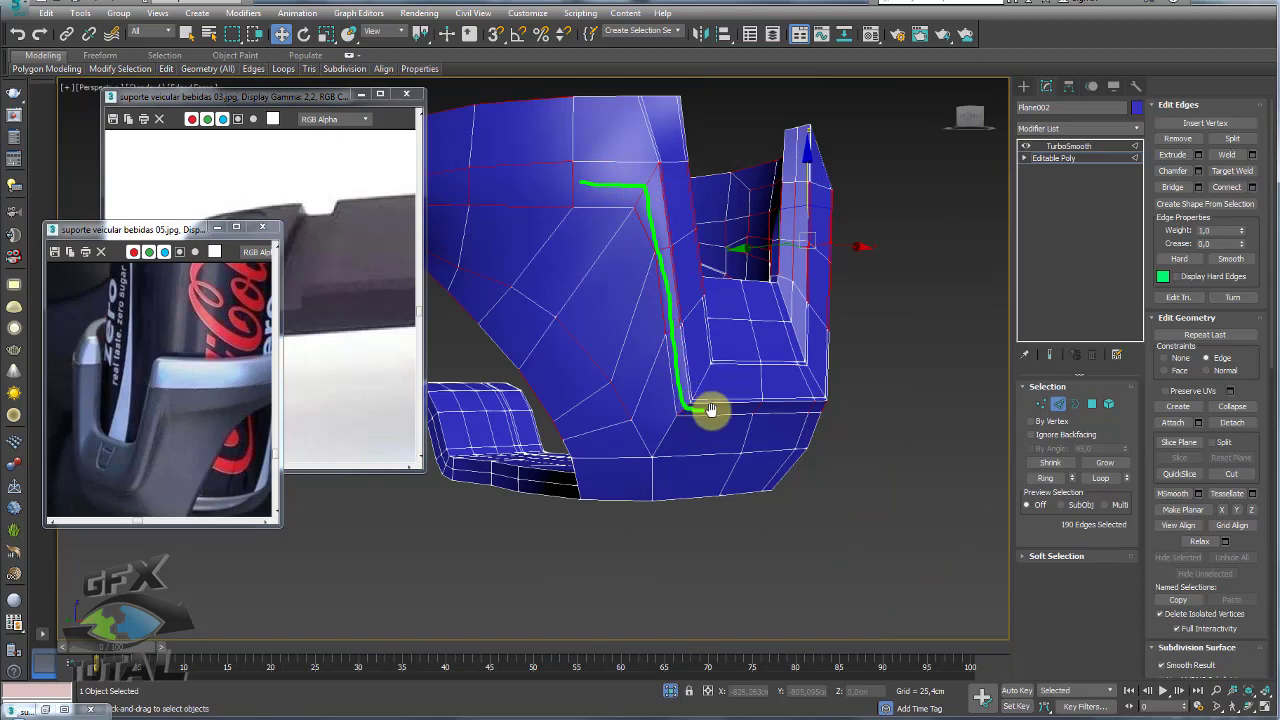
mouse_move(710, 410)
left_mouse_down()
mouse_move(791, 409)
mouse_move(798, 422)
left_mouse_up()
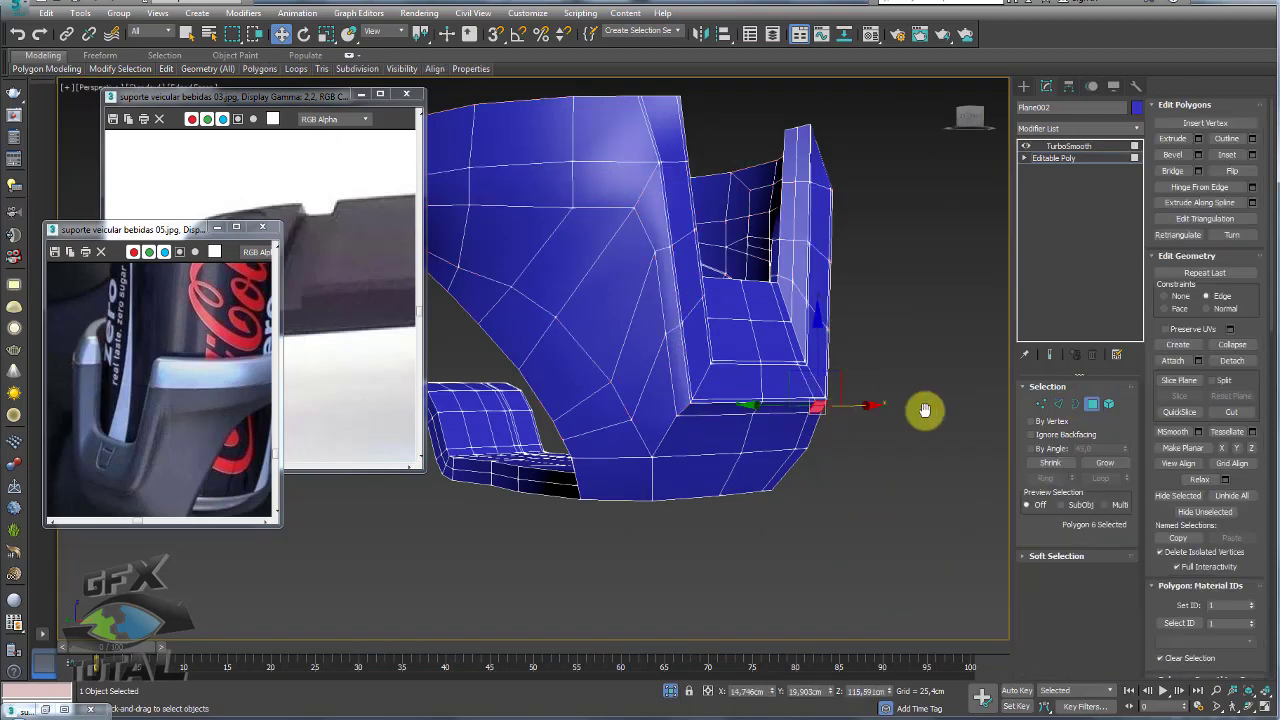
Select the 11-edge ring across the body's lower front.
left_click(684, 406)
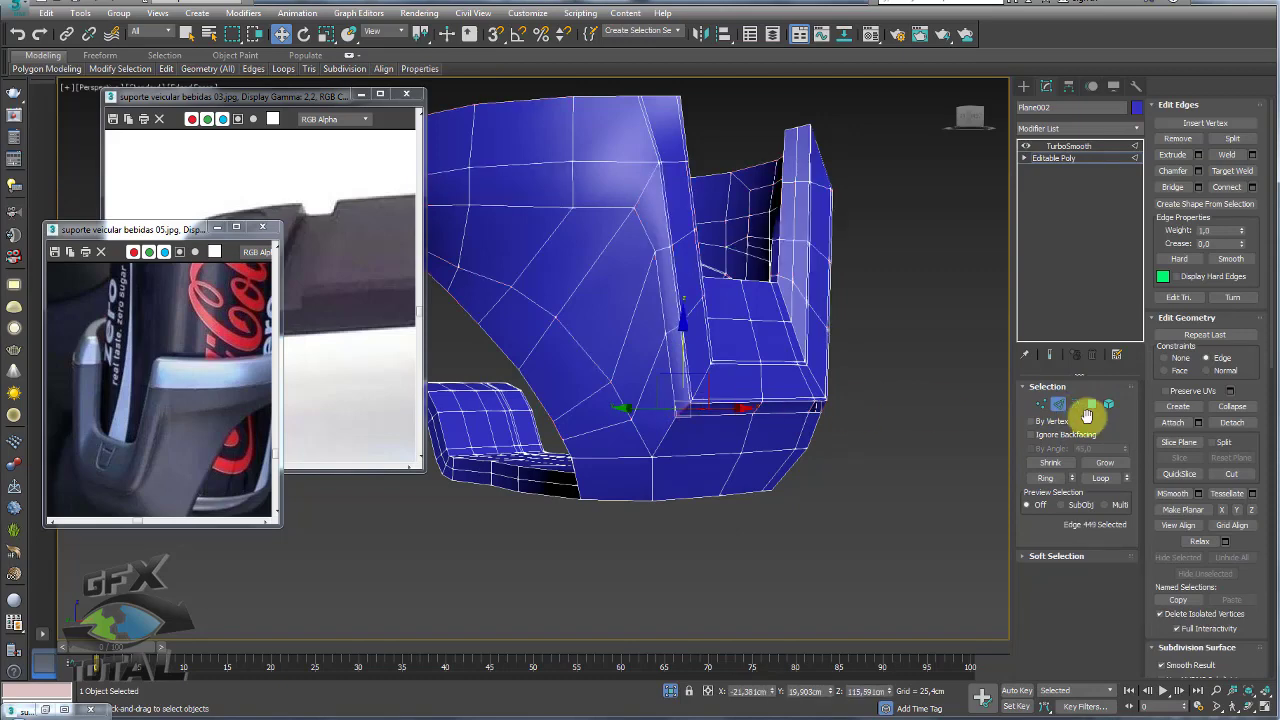
left_click(1046, 474)
mouse_move(843, 414)
middle_mouse_down("alt")
mouse_move(809, 386)
mouse_move(849, 371)
middle_mouse_up("alt")
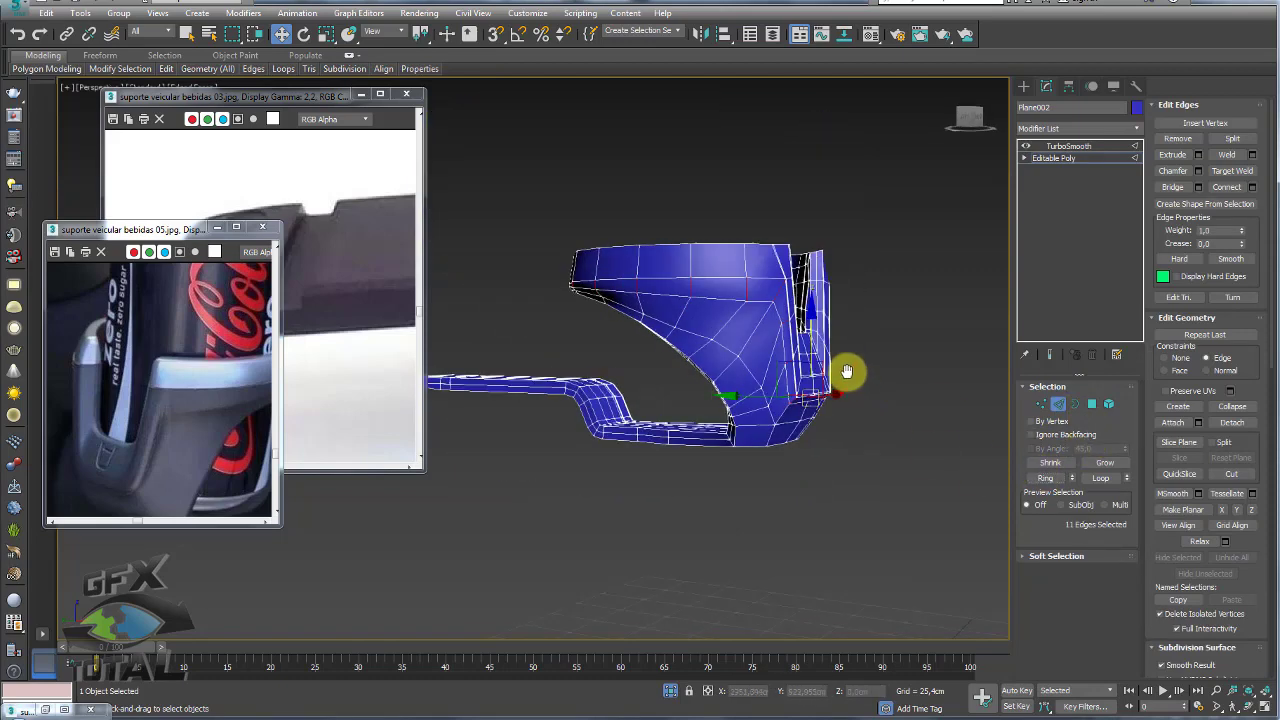
scroll(843, 376, "up", 3)
scroll(843, 376, "down", 4)
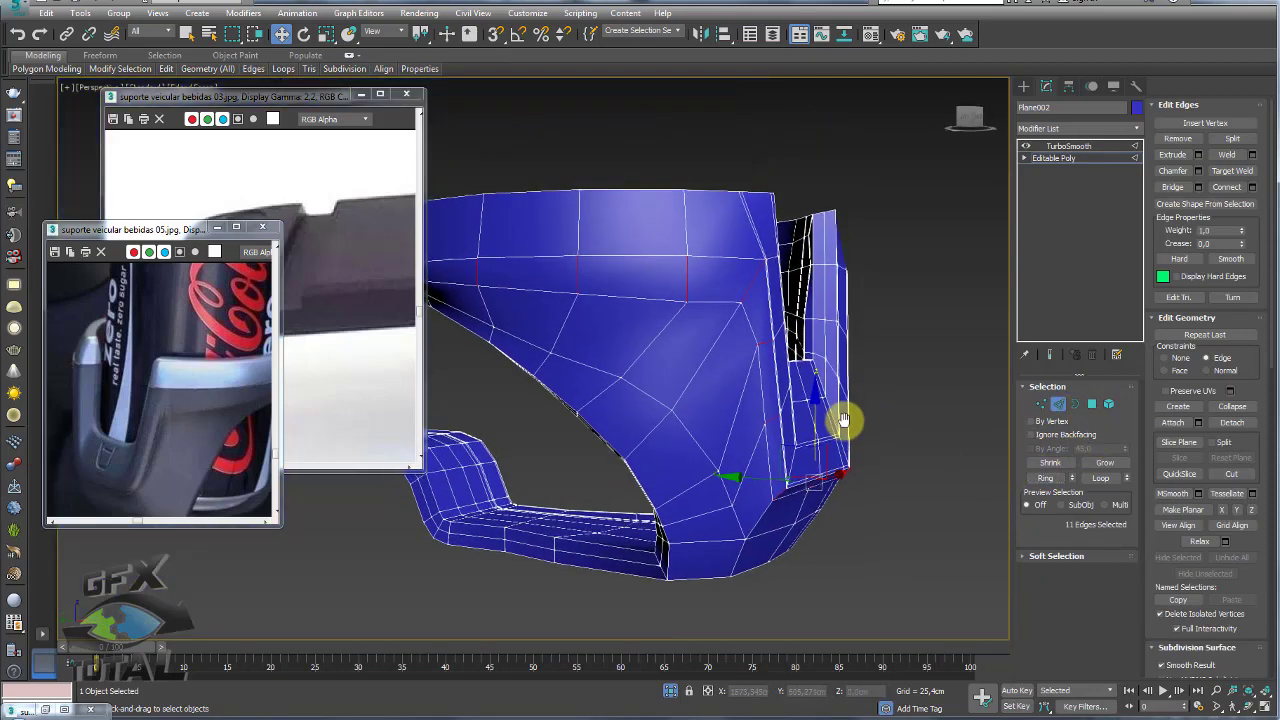
Connect the ring with 2 new edge loops and preview the TurboSmoothed body.
left_click(1252, 186)
mouse_move(854, 346)
middle_mouse_down("alt")
mouse_move(678, 350)
mouse_move(663, 363)
mouse_move(689, 357)
mouse_move(620, 390)
middle_mouse_up("alt")
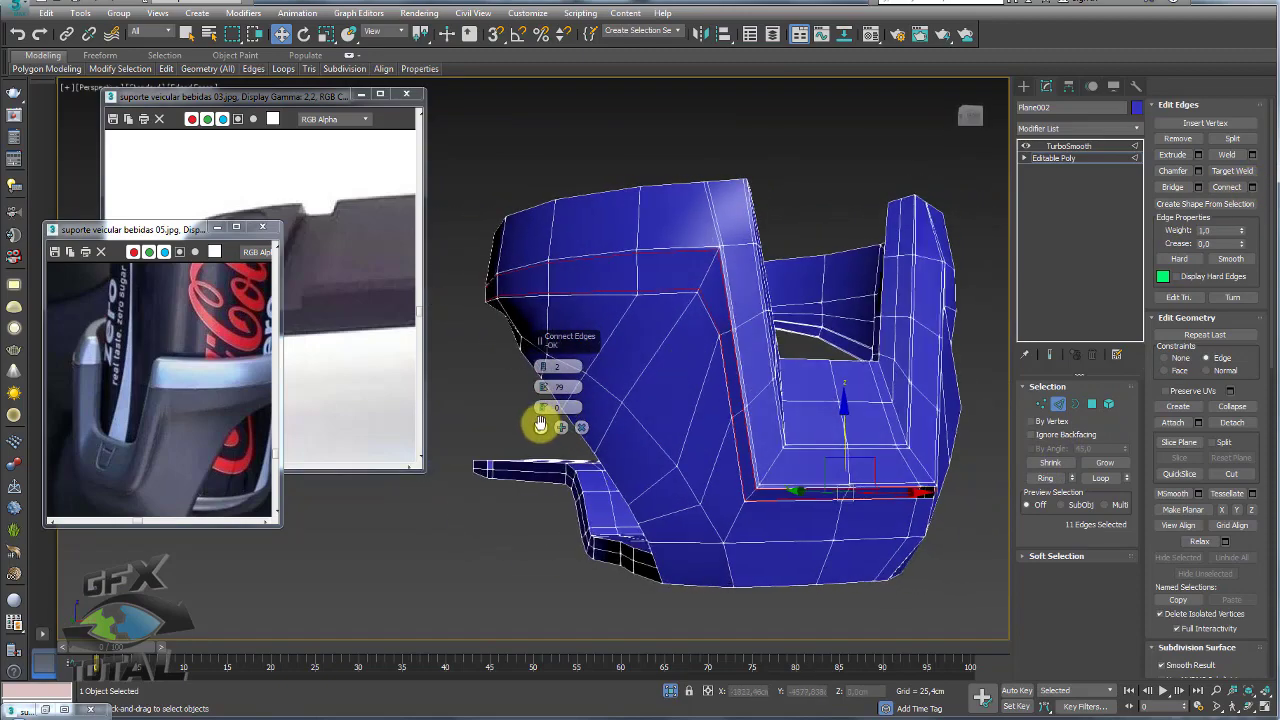
left_click(541, 426)
left_click(1068, 148)
mouse_move(990, 172)
middle_mouse_down("alt")
mouse_move(929, 177)
mouse_move(823, 240)
mouse_move(794, 220)
mouse_move(896, 249)
mouse_move(776, 352)
middle_mouse_up("alt")
Back on the unsmoothed cage, select the edges on either side of the slot.
left_click(1052, 158)
scroll(776, 352, "up", 3)
scroll(743, 314, "up", 3)
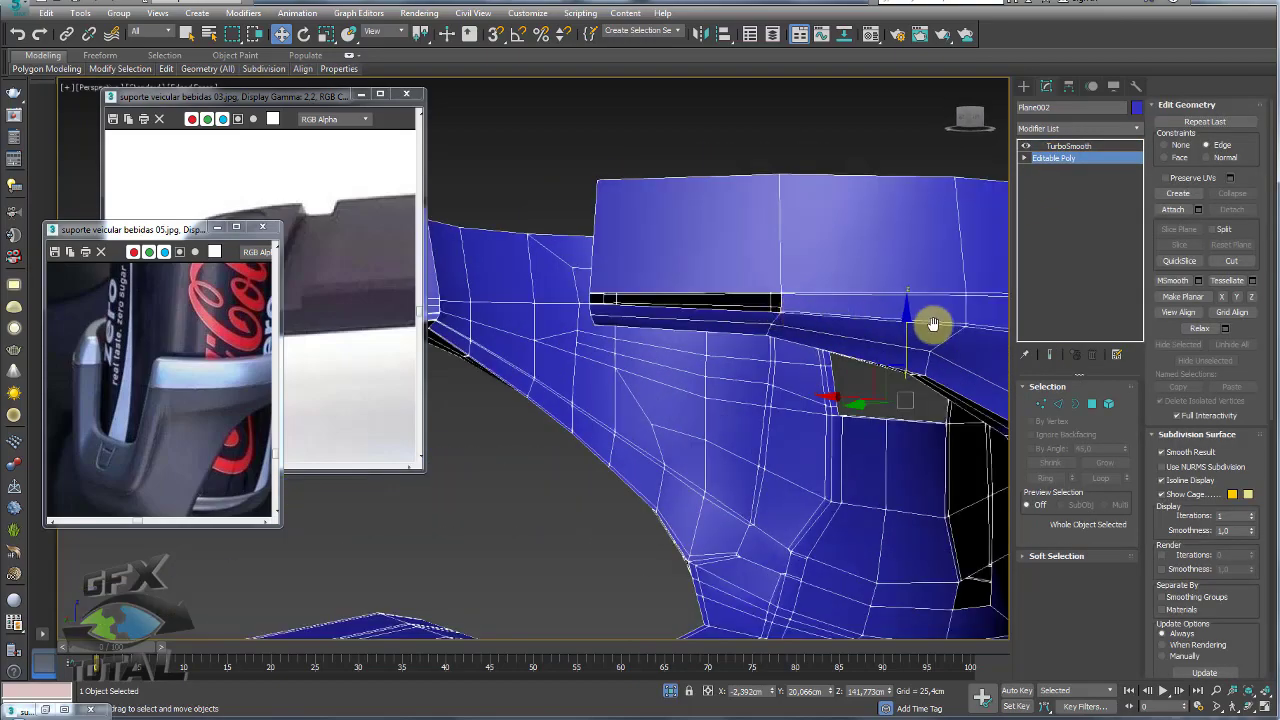
left_click(1064, 401)
scroll(666, 291, "up", 1)
scroll(660, 303, "up", 2)
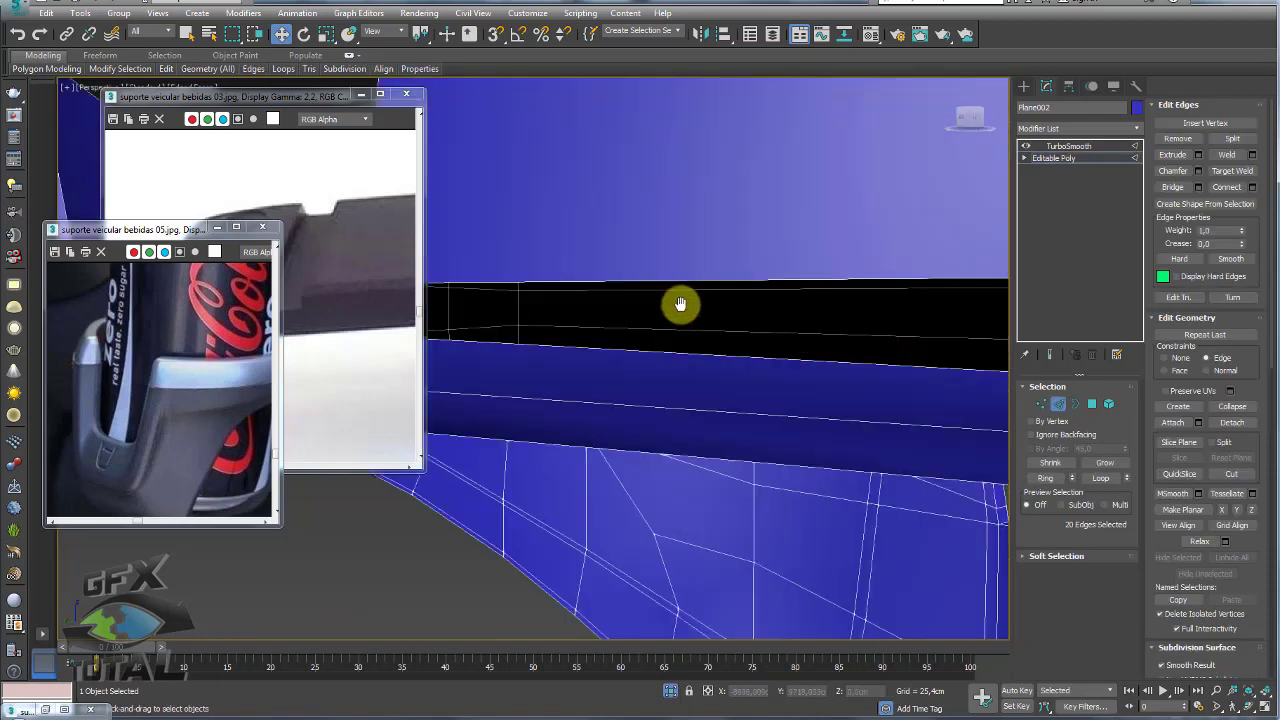
scroll(688, 311, "down", 2)
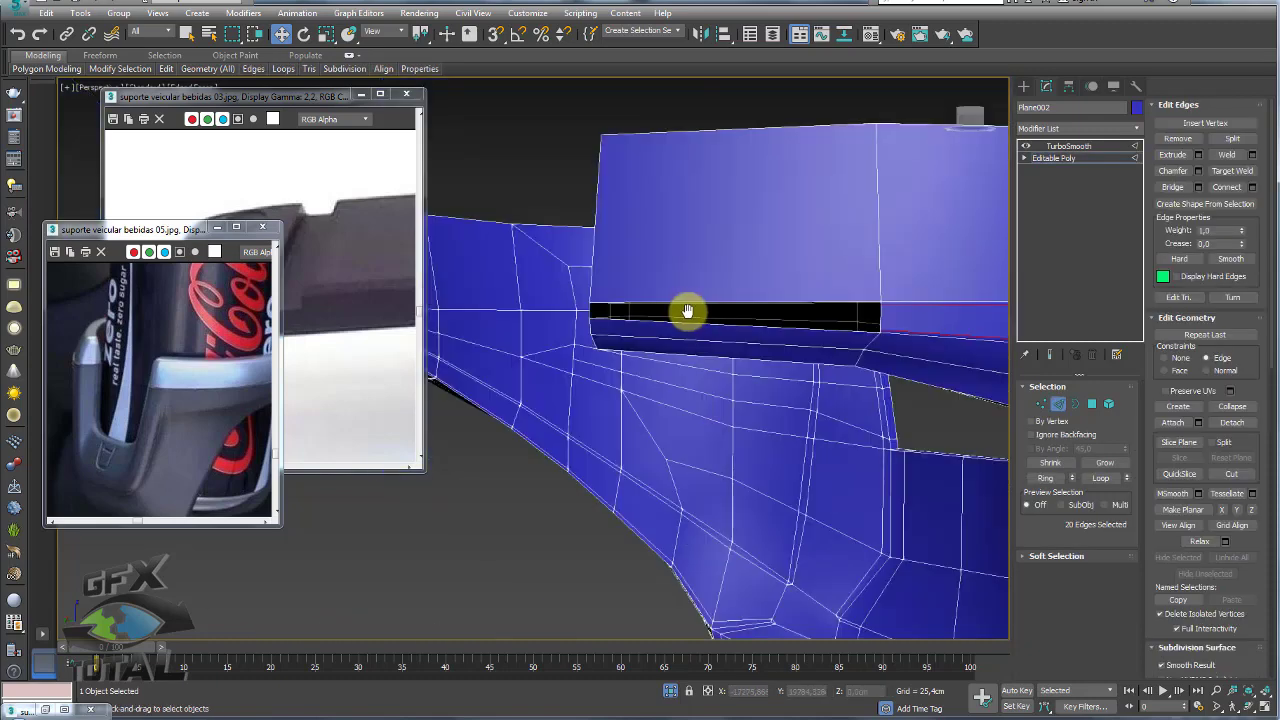
left_click(878, 316)
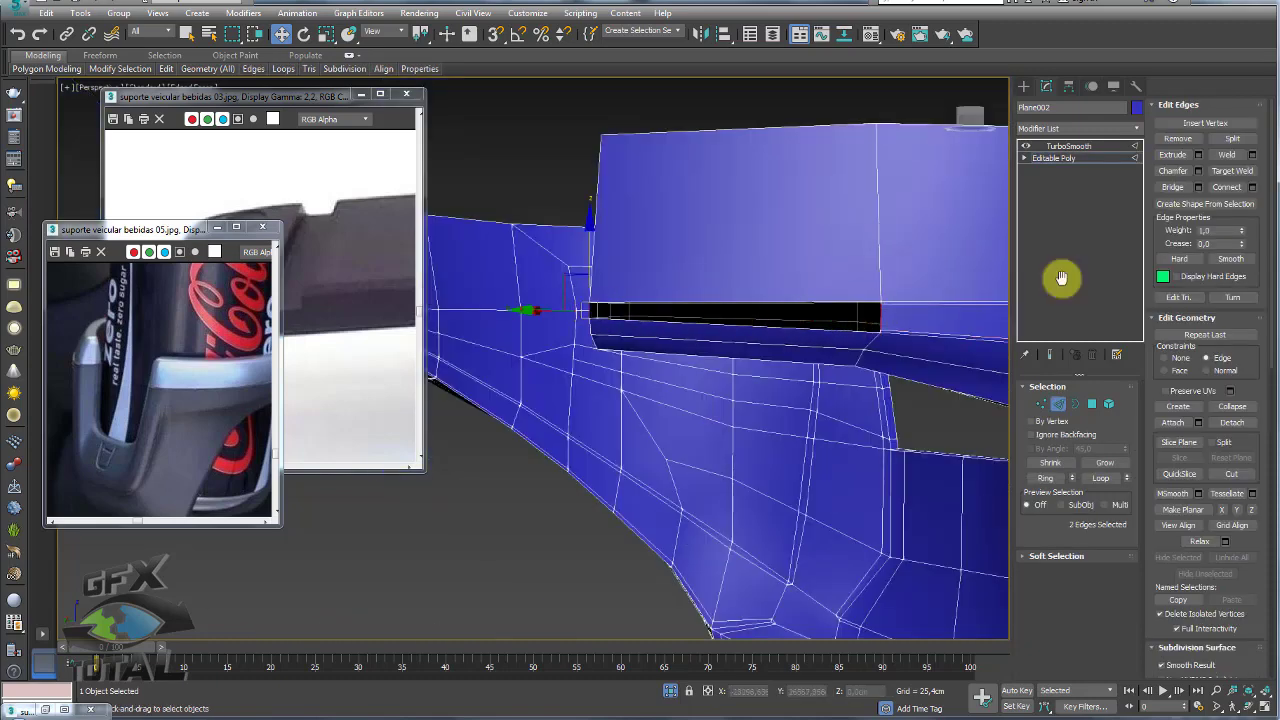
left_click(1172, 186)
scroll(840, 310, "up", 2)
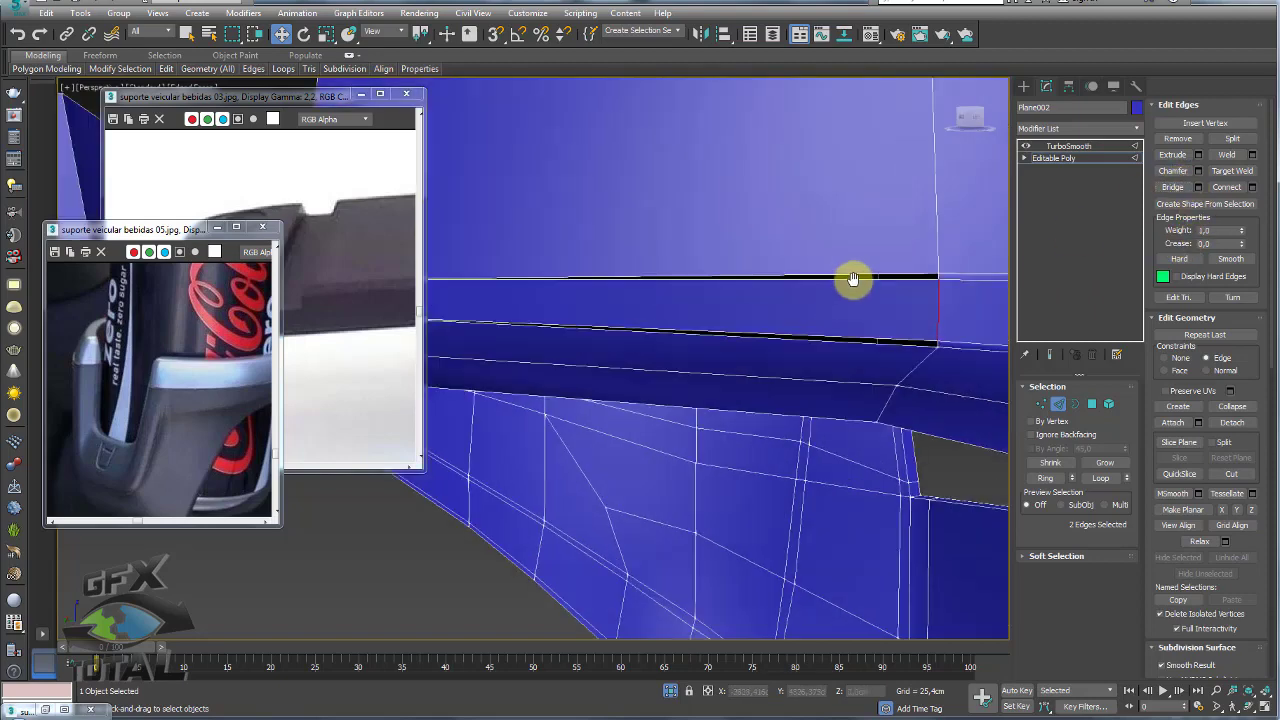
Cap the slot's upper and lower open borders to close the holes.
left_click(1074, 403)
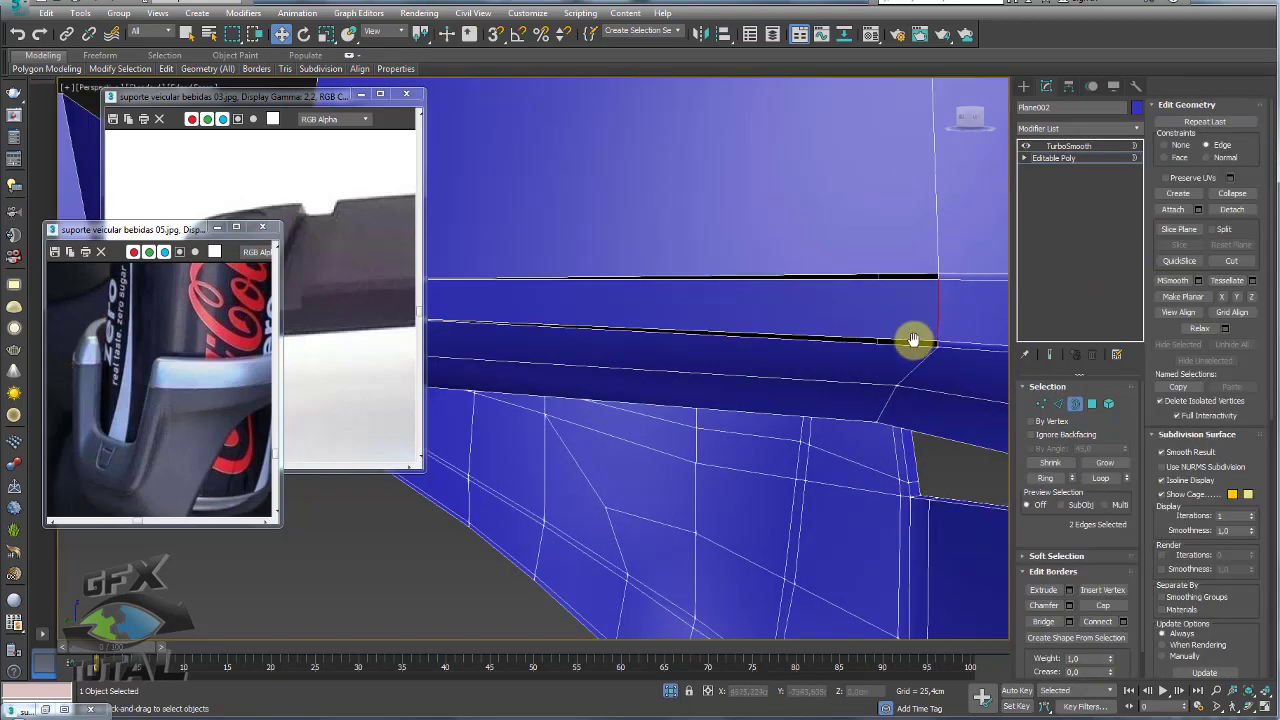
left_click(913, 340)
left_click(917, 277, "ctrl")
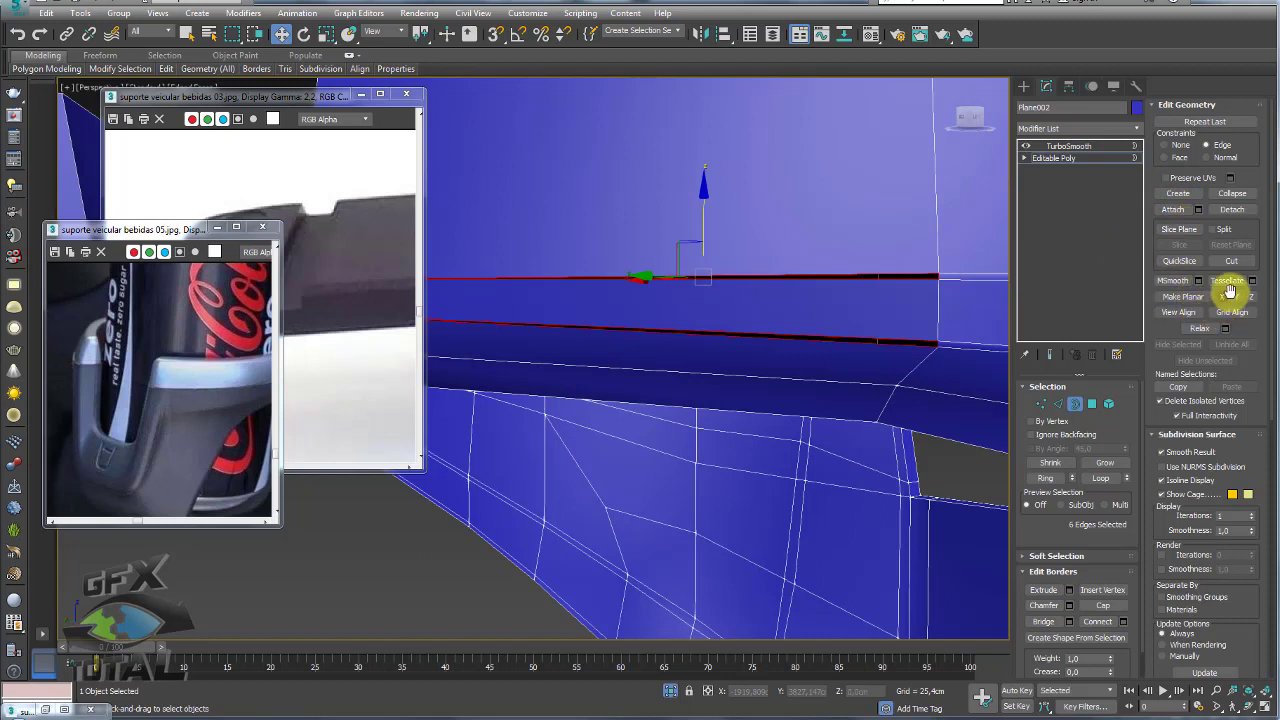
left_click(1102, 605)
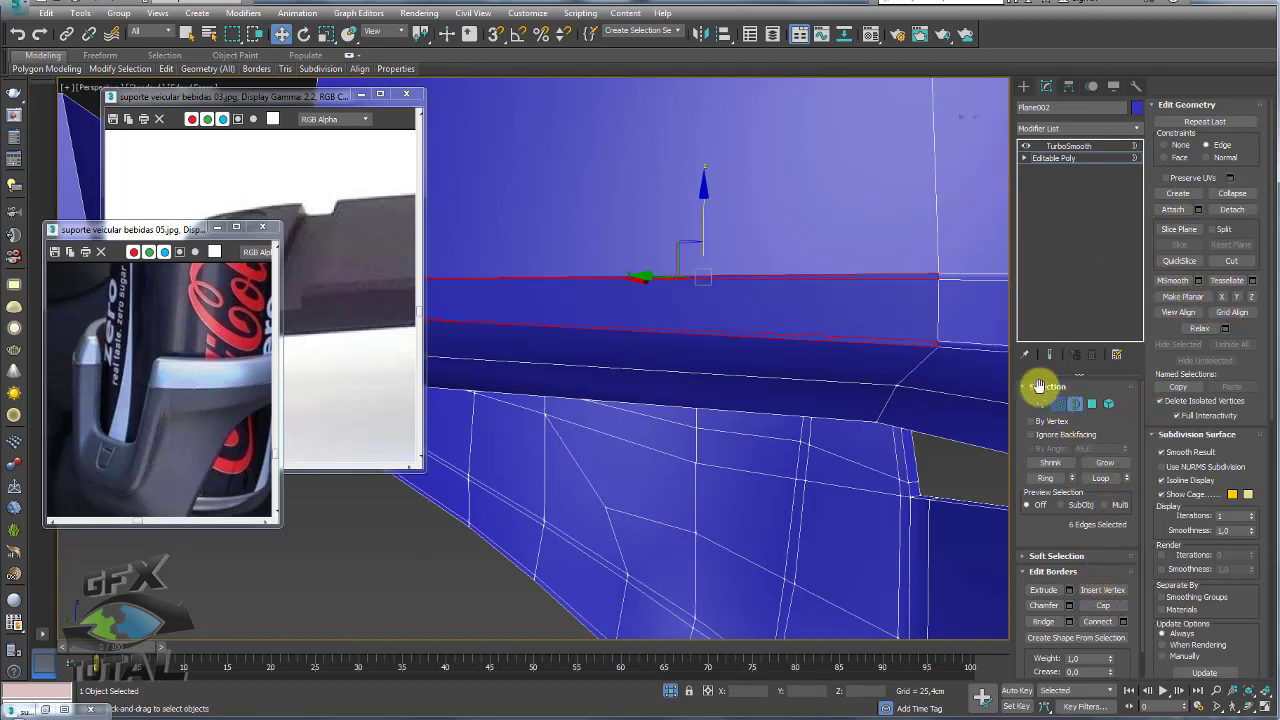
Join the two opposite slot edges with a single new connecting edge.
key("2")
left_click(894, 339)
left_click(890, 279, "ctrl")
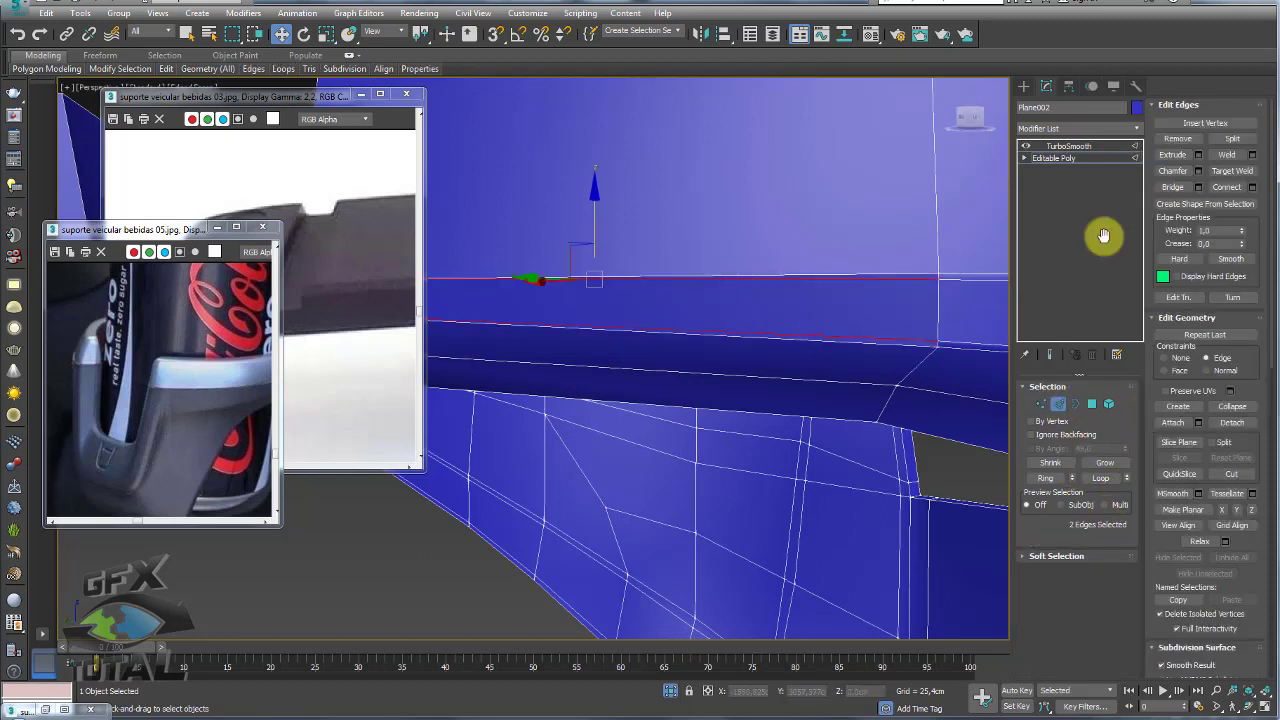
left_click(1251, 187)
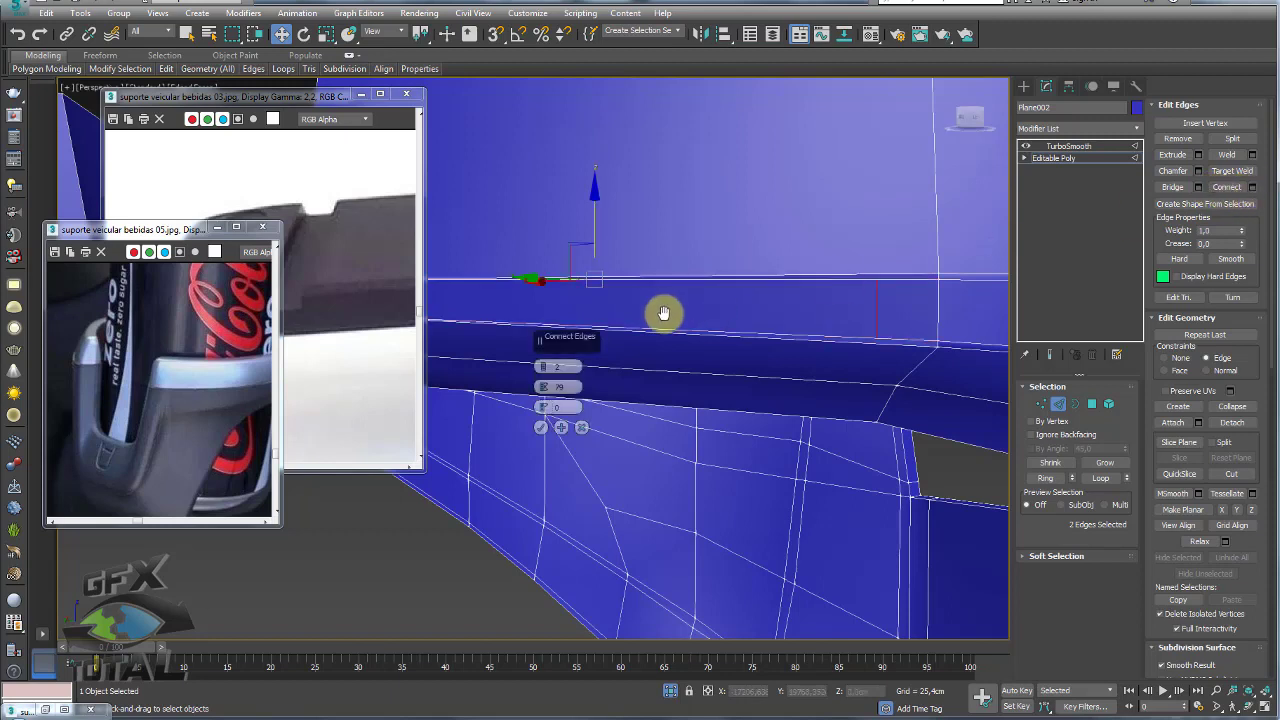
left_click(541, 427)
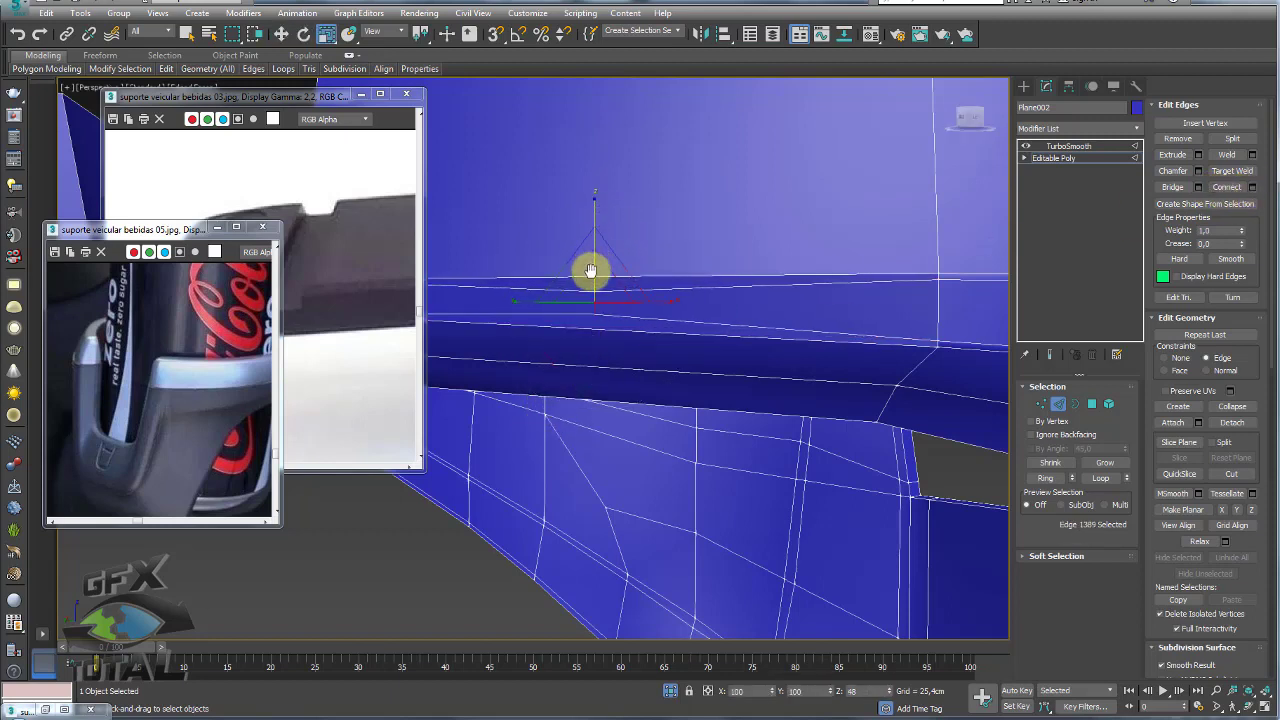
Orbit around the model and preview its TurboSmoothed version.
middle_click_drag(589, 271, 694, 283)
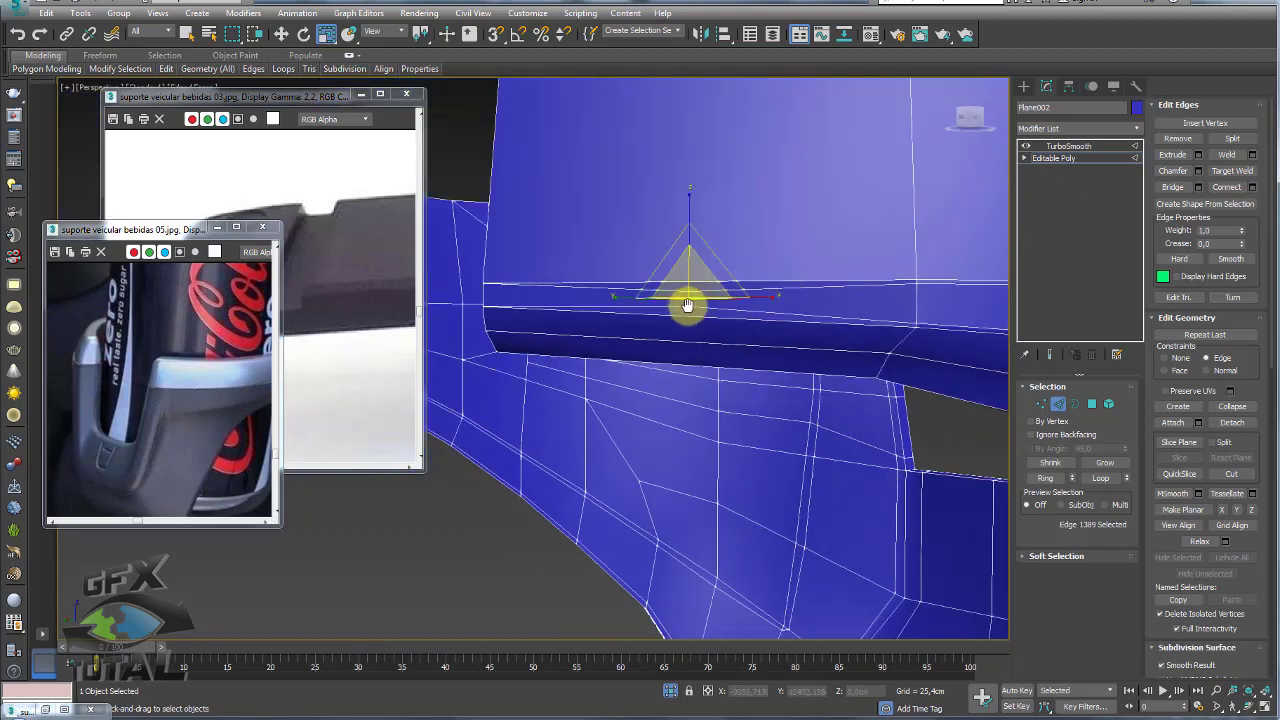
left_click_drag(688, 290, 824, 279)
mouse_move(913, 281)
left_mouse_down()
mouse_move(537, 283)
mouse_move(903, 273)
left_mouse_up()
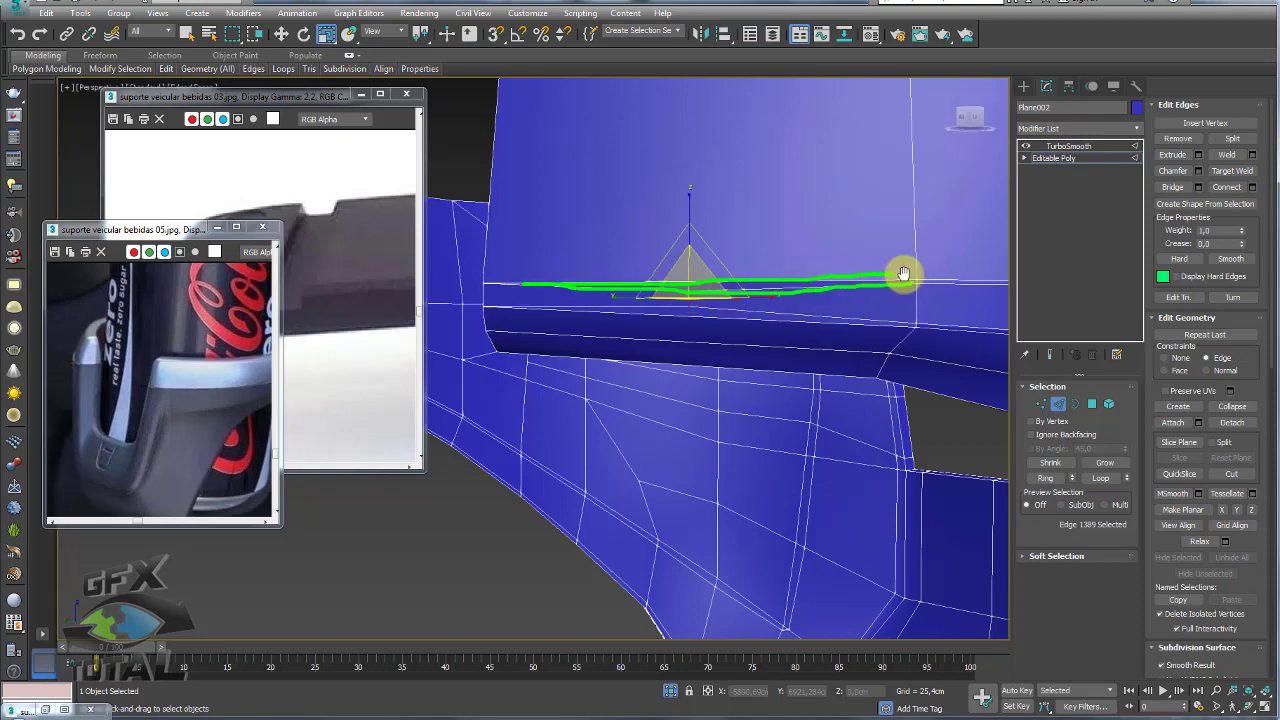
mouse_move(846, 306)
middle_mouse_down("alt")
mouse_move(691, 314)
mouse_move(740, 354)
mouse_move(773, 322)
mouse_move(749, 334)
mouse_move(760, 330)
middle_mouse_up("alt")
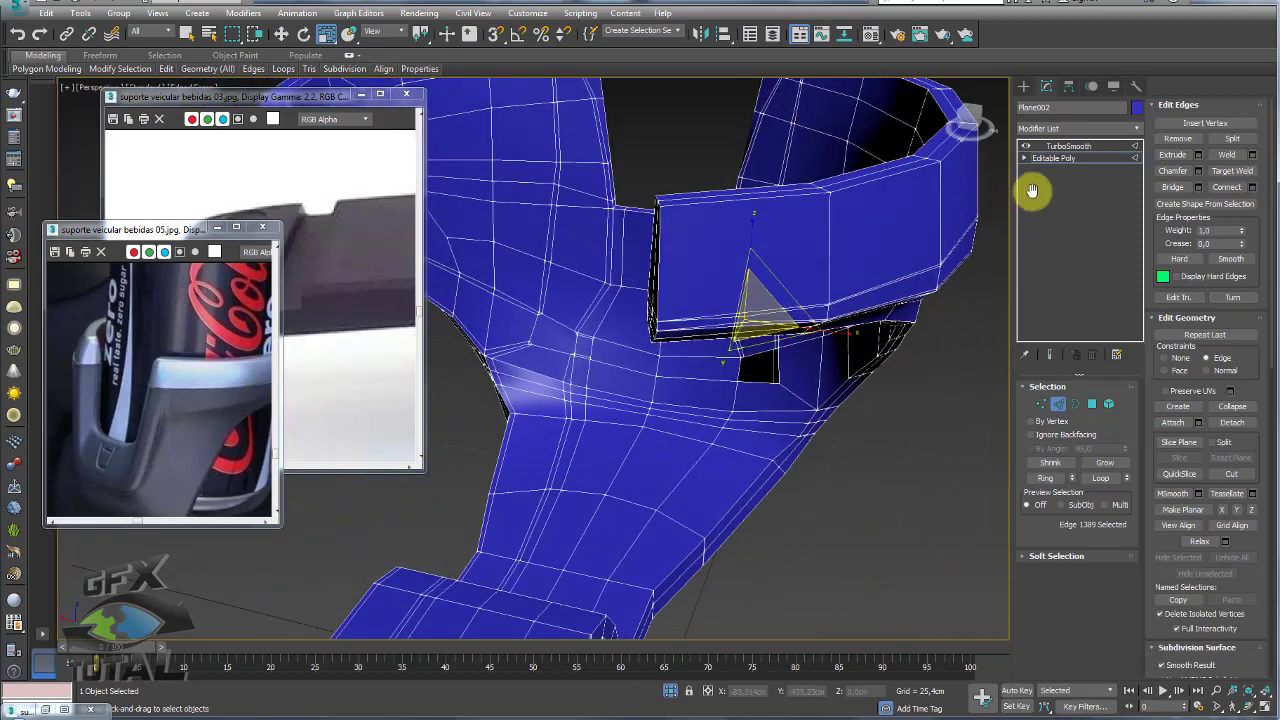
left_click(1060, 160)
mouse_move(894, 274)
middle_mouse_down("alt")
mouse_move(834, 249)
mouse_move(871, 217)
mouse_move(920, 231)
mouse_move(719, 296)
middle_mouse_up("alt")
Back on the unsmoothed cage, select two edges on the arm's block.
key("r")
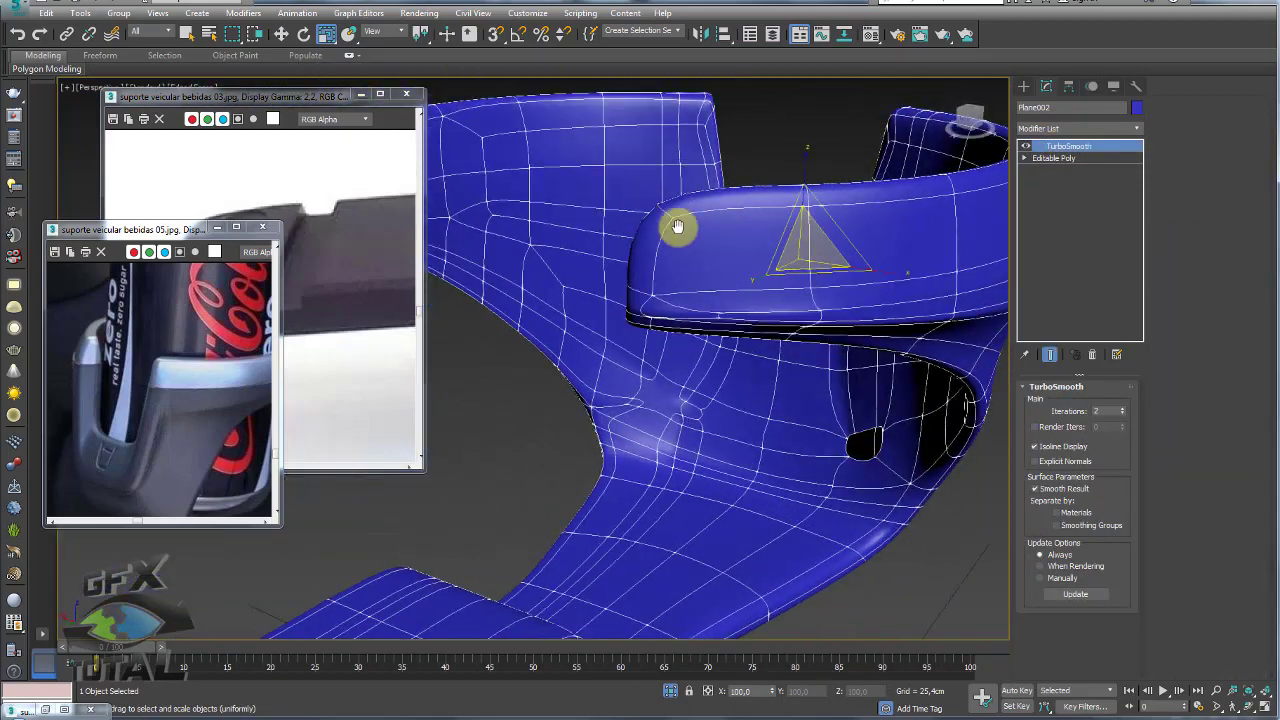
left_click(1055, 158)
left_click(1058, 403)
left_click(727, 337)
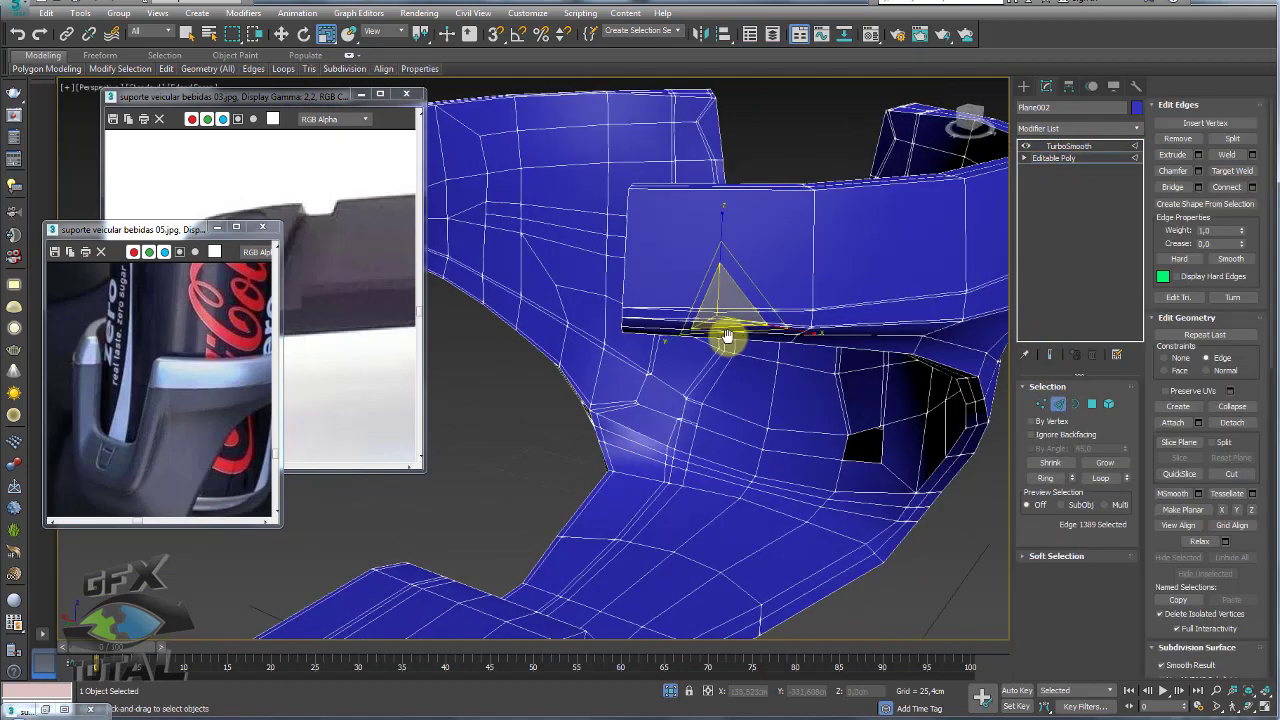
scroll(647, 314, "up", 2)
left_click(795, 328)
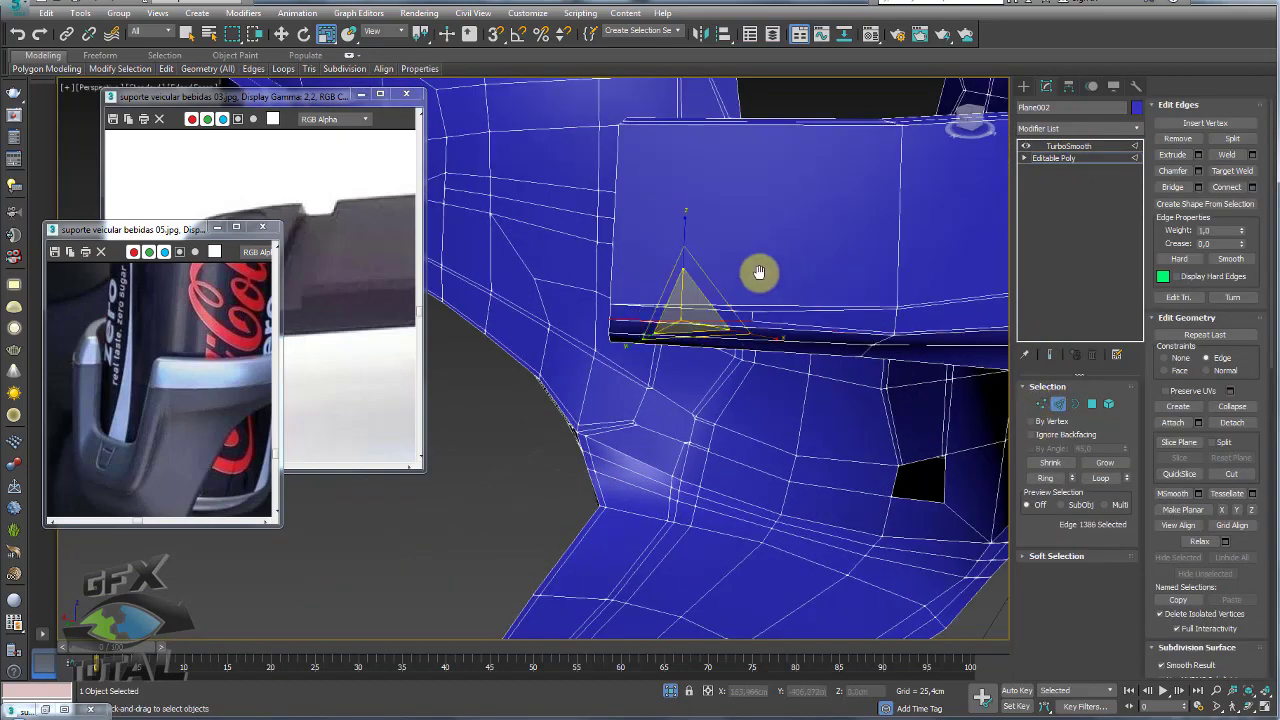
scroll(740, 260, "up", 2)
scroll(727, 249, "down", 5)
middle_click_drag(729, 229, 705, 171, "alt")
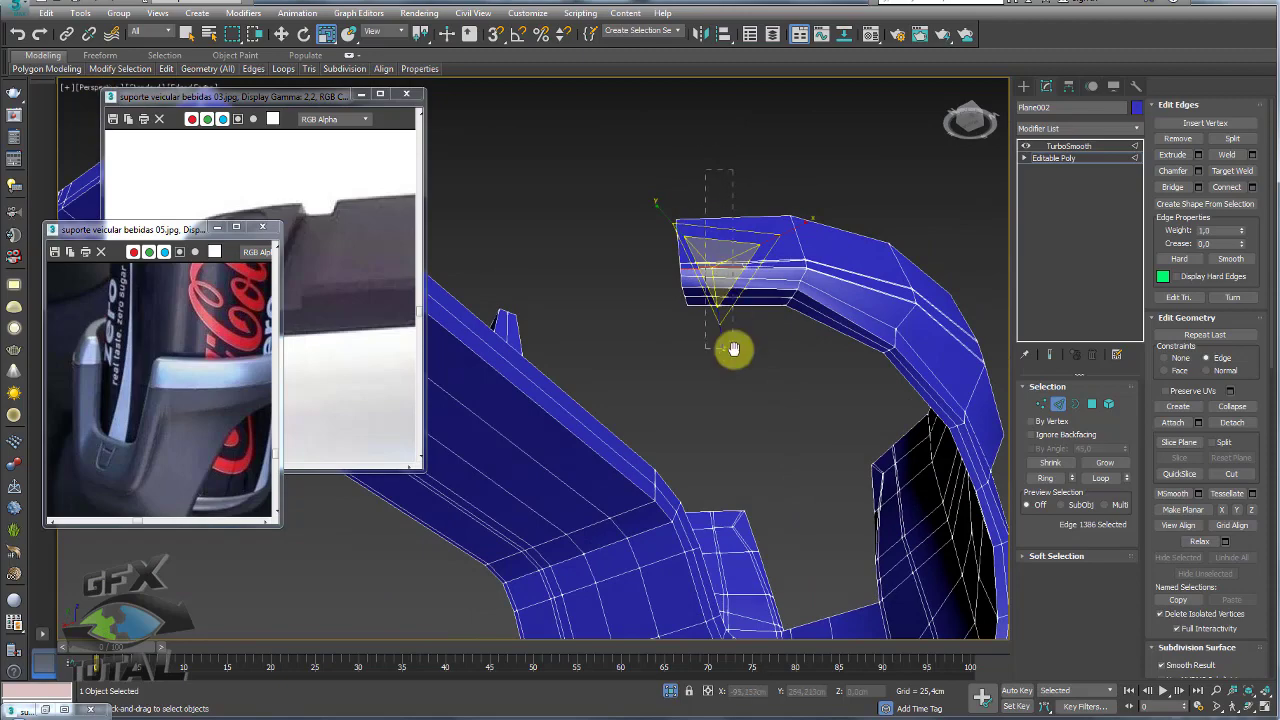
Extend to the edge ring and connect it with a new loop at Slide 30.
key("alt+l")
scroll(765, 337, "down", 3)
scroll(851, 314, "up", 6)
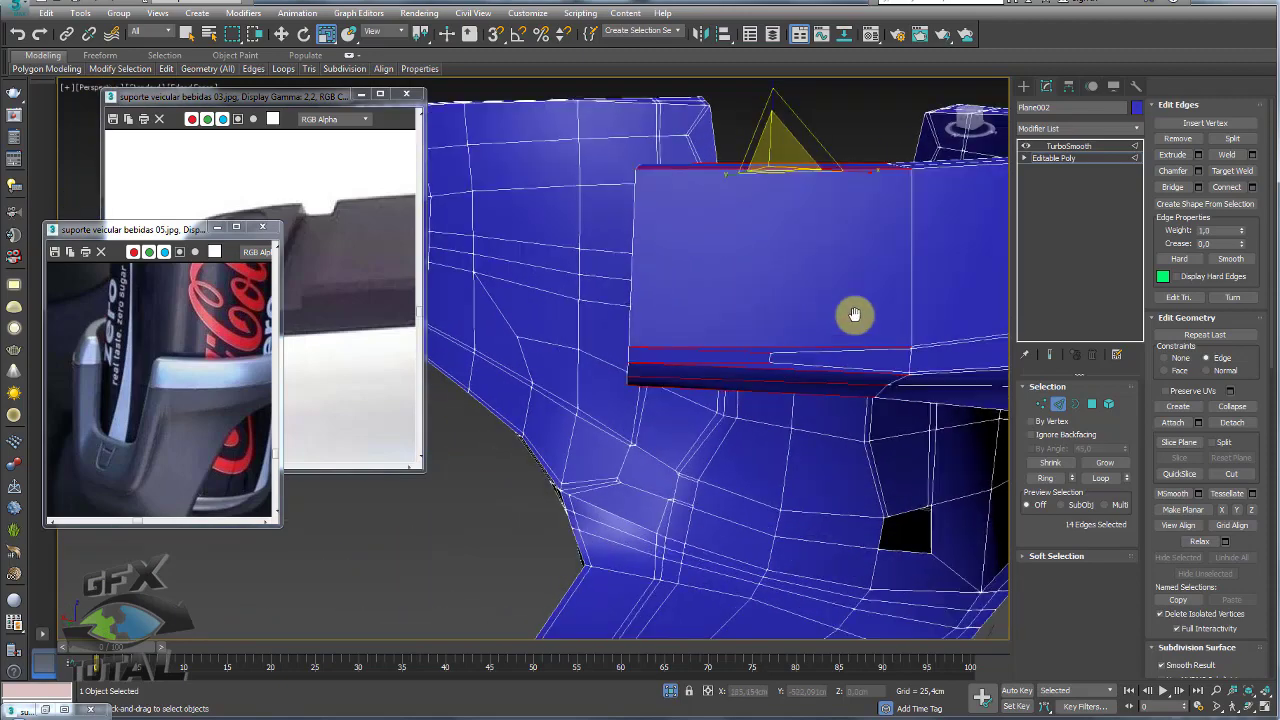
left_click(1252, 186)
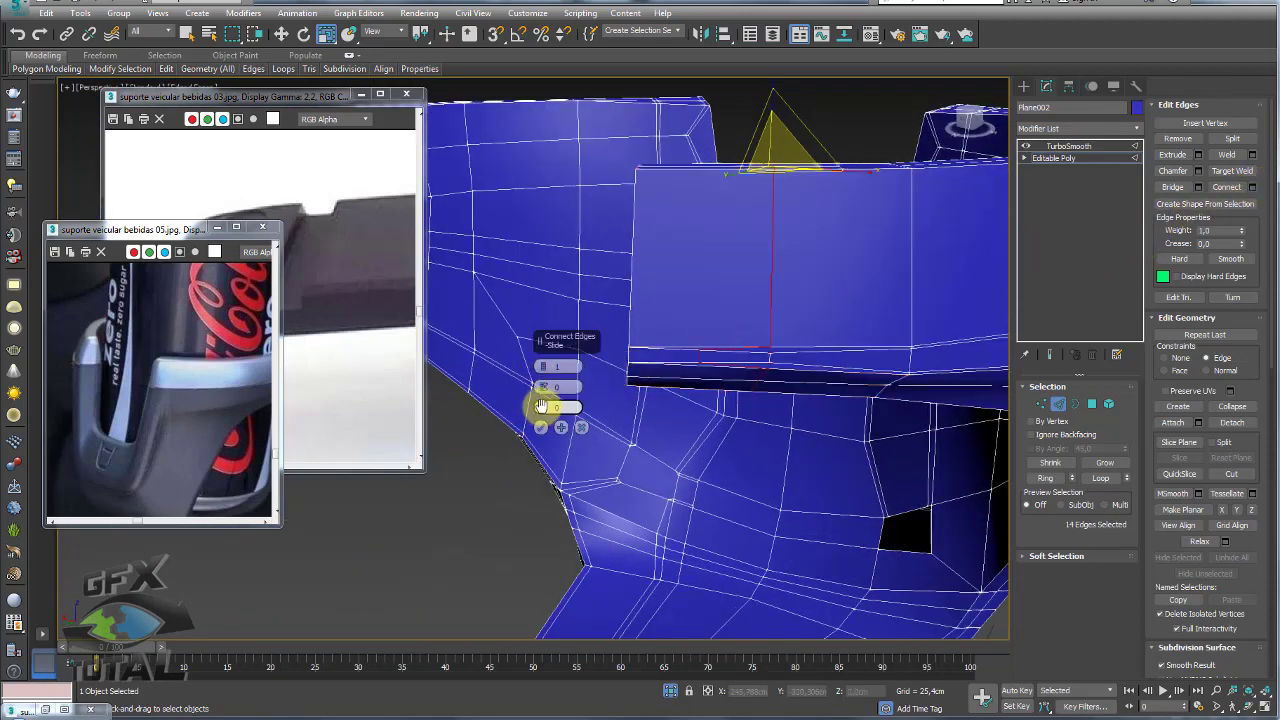
mouse_move(542, 405)
left_mouse_down()
mouse_move(557, 471)
mouse_move(543, 371)
mouse_move(552, 313)
left_mouse_up()
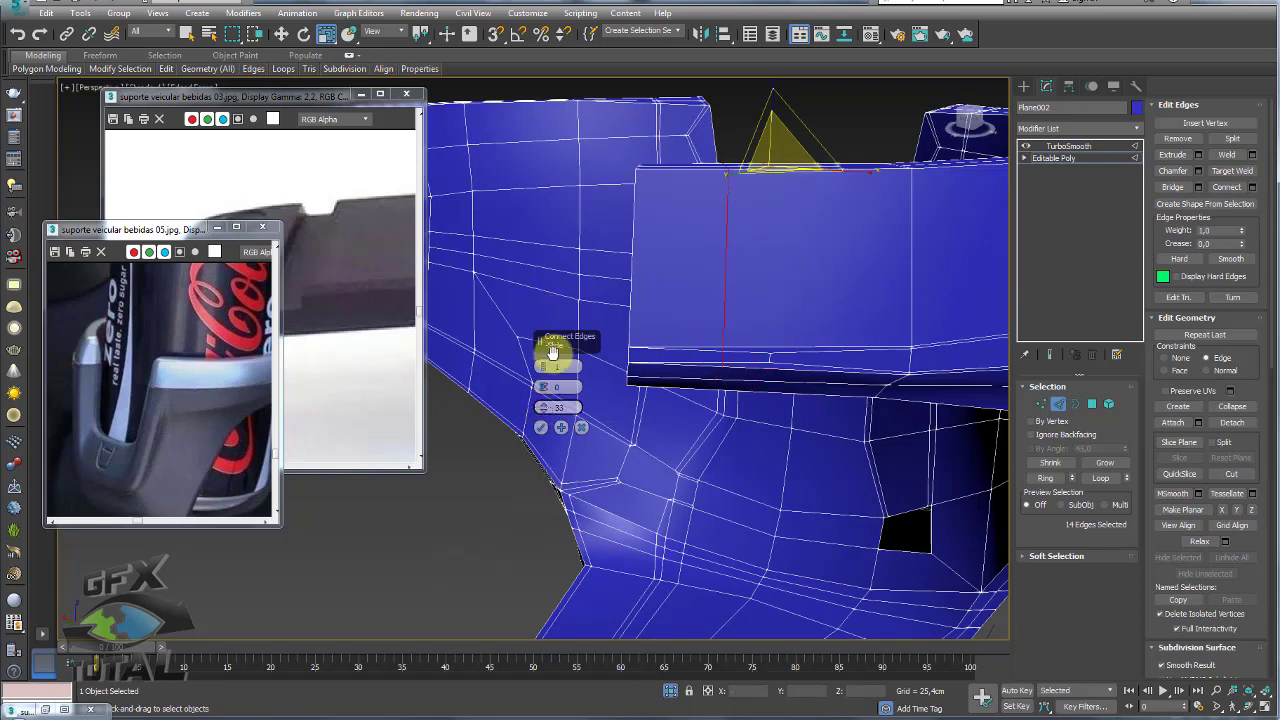
left_click(540, 427)
Collapse the stray edge at the block corner and preview the smoothed holder.
middle_click_drag(749, 266, 752, 300, "alt")
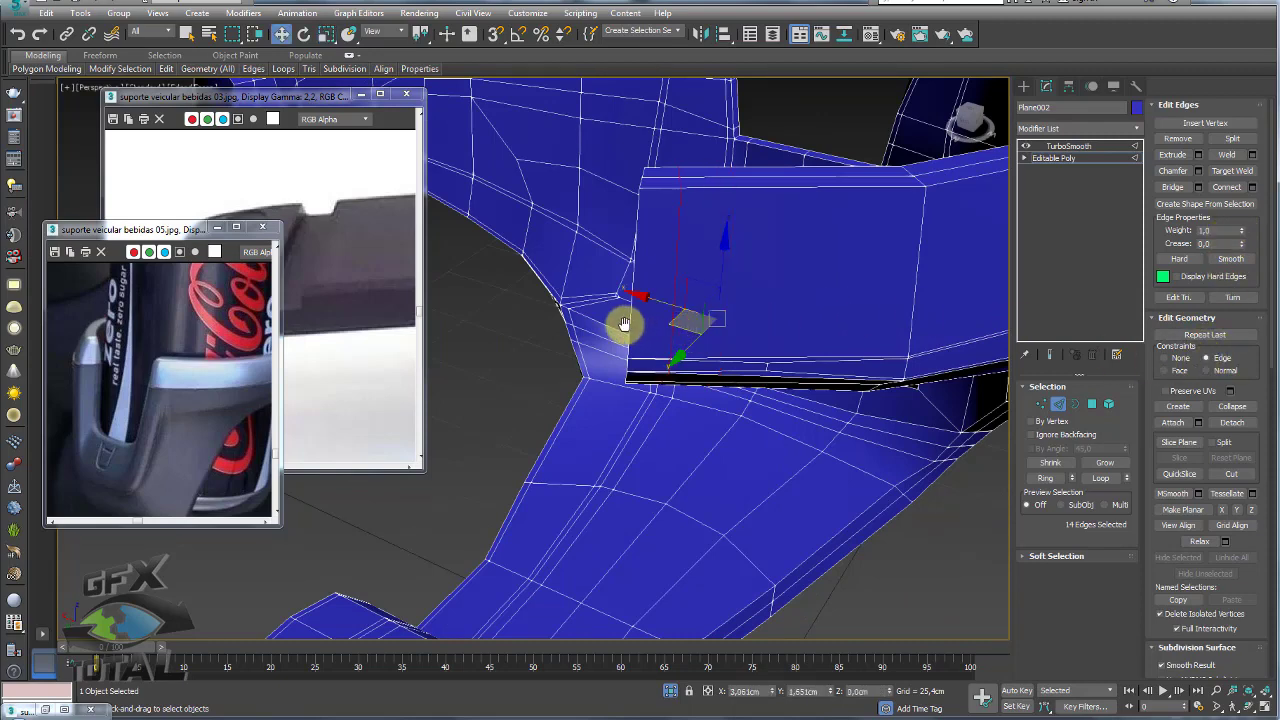
scroll(625, 323, "up", 2)
scroll(654, 351, "up", 5)
scroll(654, 351, "up", 3)
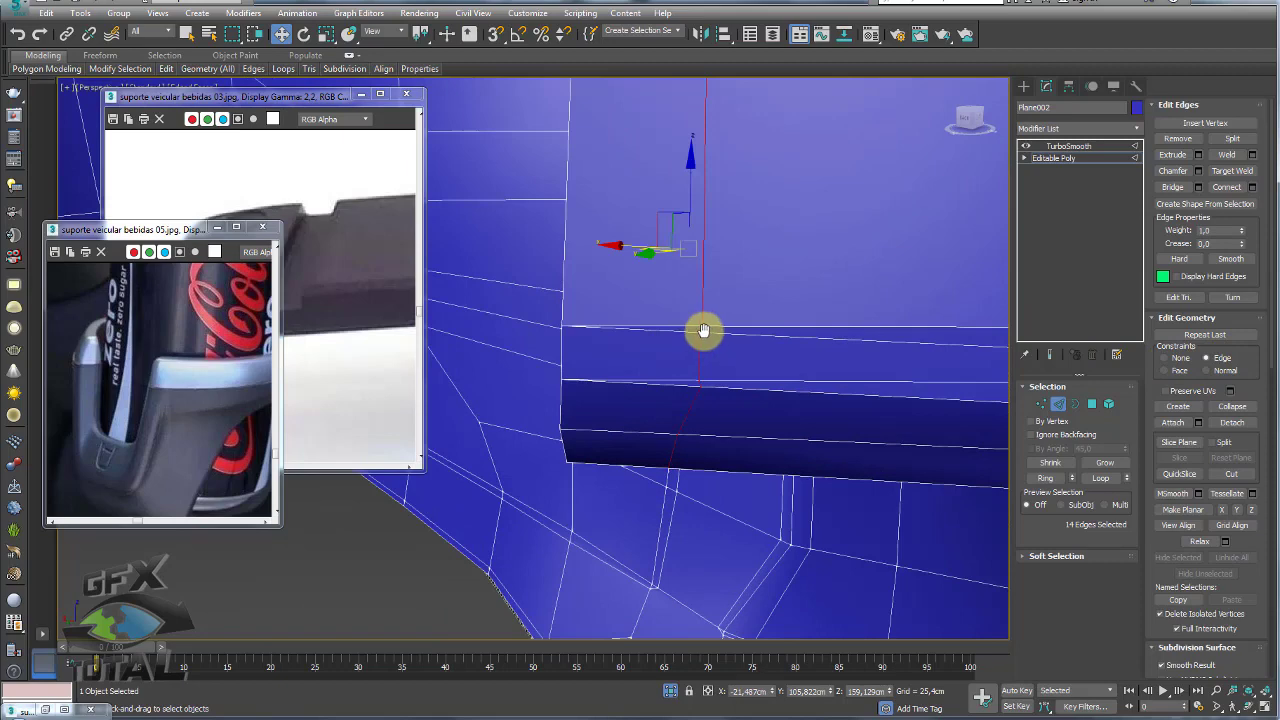
left_click(703, 330)
scroll(710, 332, "up", 1)
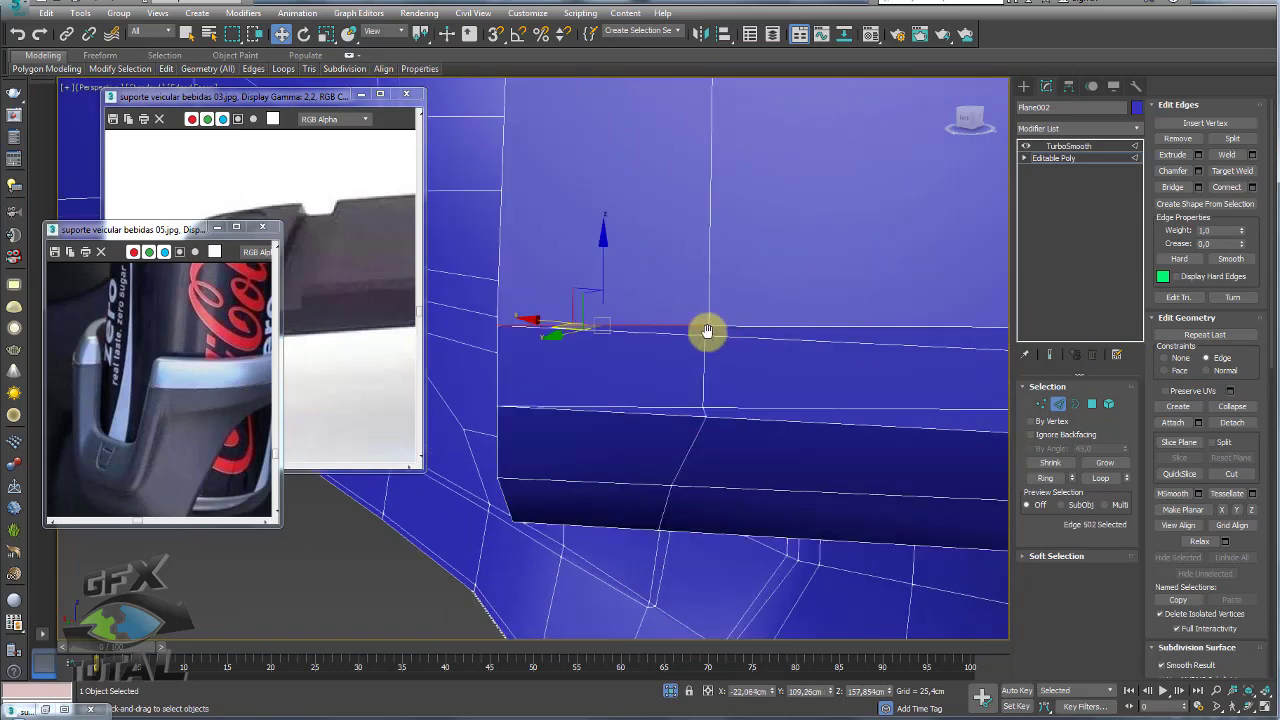
left_click(943, 403)
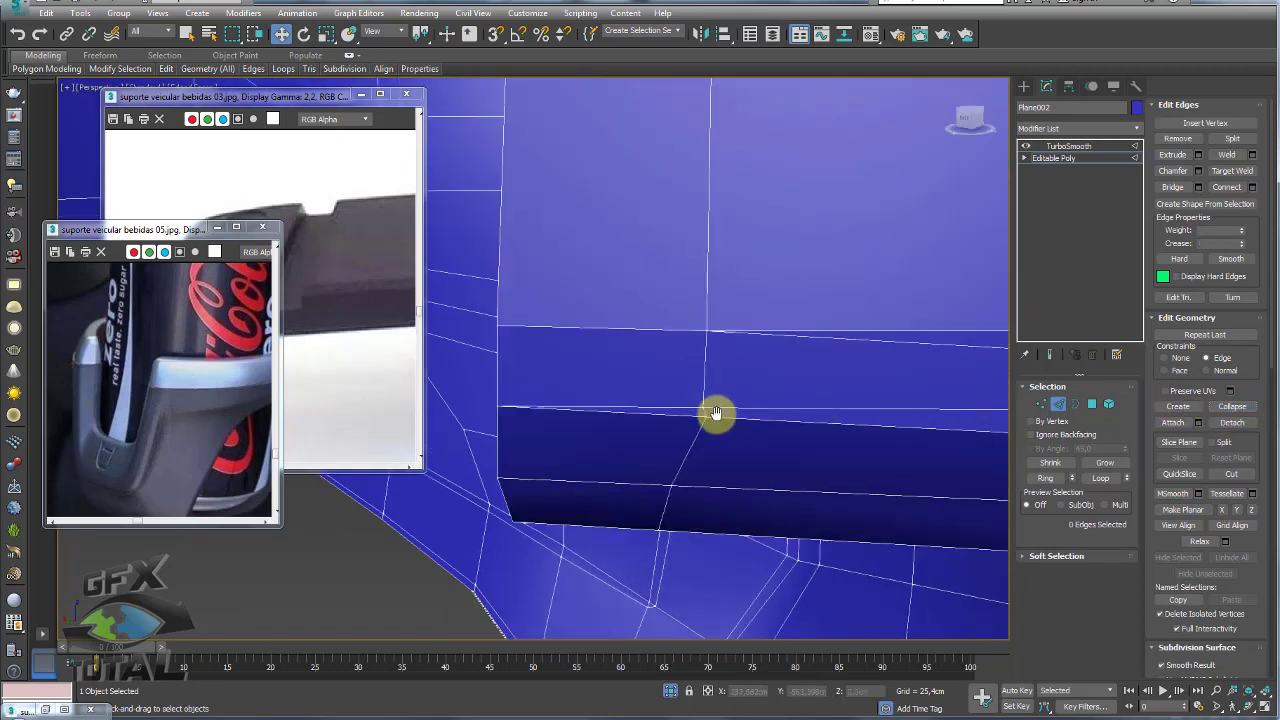
left_click(1221, 422)
left_click(1237, 400)
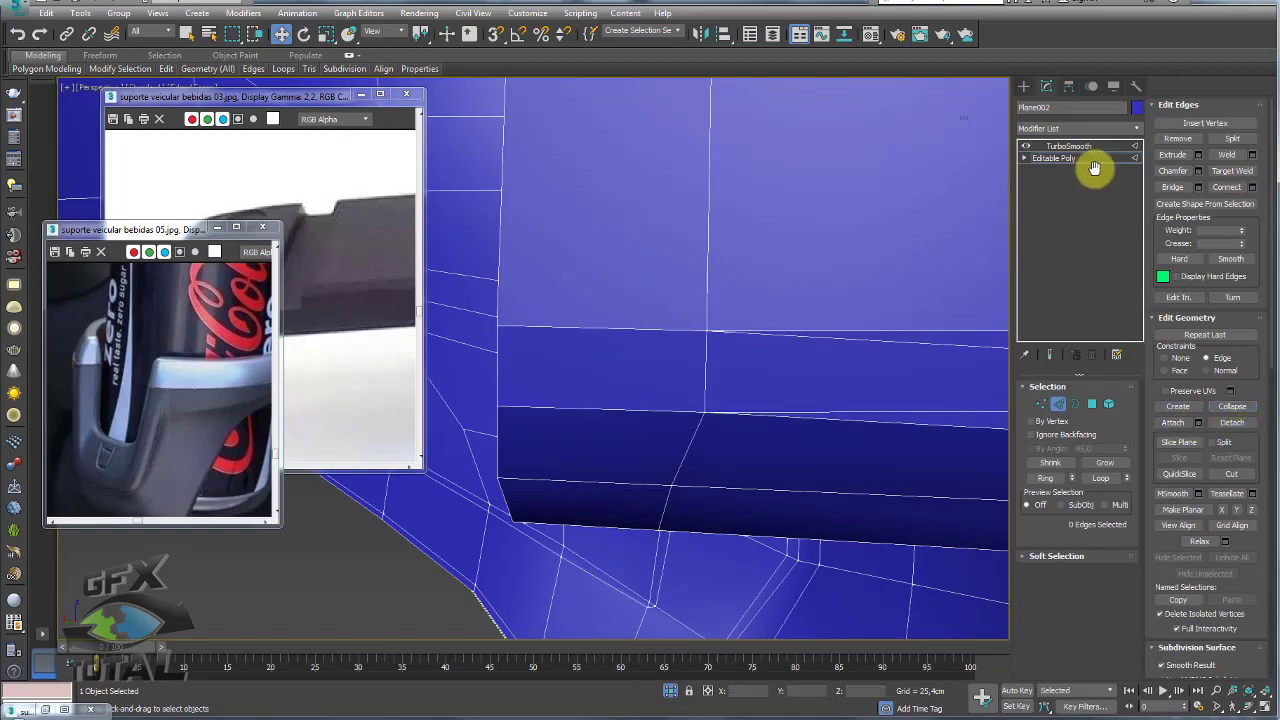
left_click(1065, 146)
mouse_move(811, 211)
middle_mouse_down("alt")
mouse_move(849, 243)
mouse_move(704, 329)
mouse_move(666, 337)
mouse_move(729, 397)
mouse_move(826, 411)
mouse_move(801, 426)
mouse_move(780, 414)
mouse_move(840, 389)
mouse_move(751, 331)
mouse_move(711, 339)
mouse_move(820, 252)
middle_mouse_up("alt")
Return to the unsmoothed cage in Vertex mode and select a vertex on the inner wall.
left_click(1053, 158)
scroll(820, 252, "up", 5)
scroll(837, 291, "up", 4)
scroll(766, 357, "up", 3)
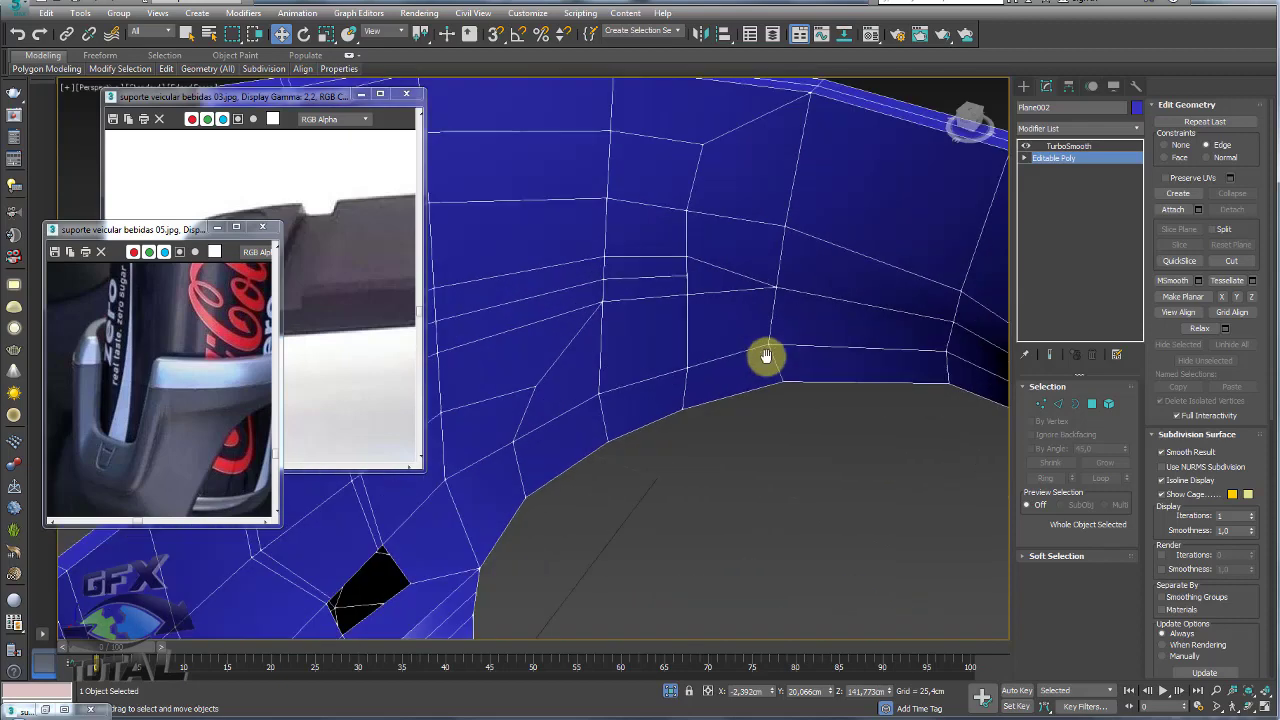
left_click(1041, 403)
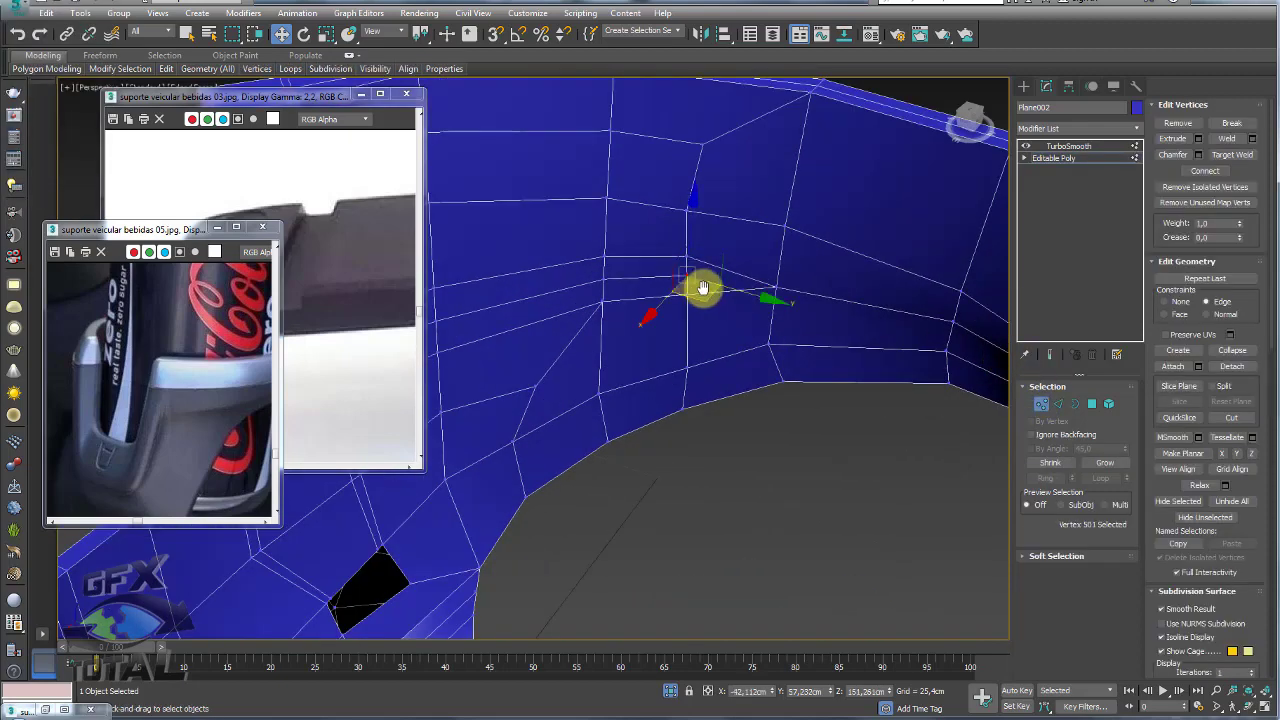
mouse_move(683, 304)
middle_mouse_down("alt")
mouse_move(677, 283)
mouse_move(680, 340)
mouse_move(623, 391)
mouse_move(709, 323)
mouse_move(663, 340)
mouse_move(696, 390)
middle_mouse_up("alt")
scroll(700, 325, "down", 3)
left_click(660, 352)
scroll(680, 375, "up", 2)
scroll(677, 409, "up", 1)
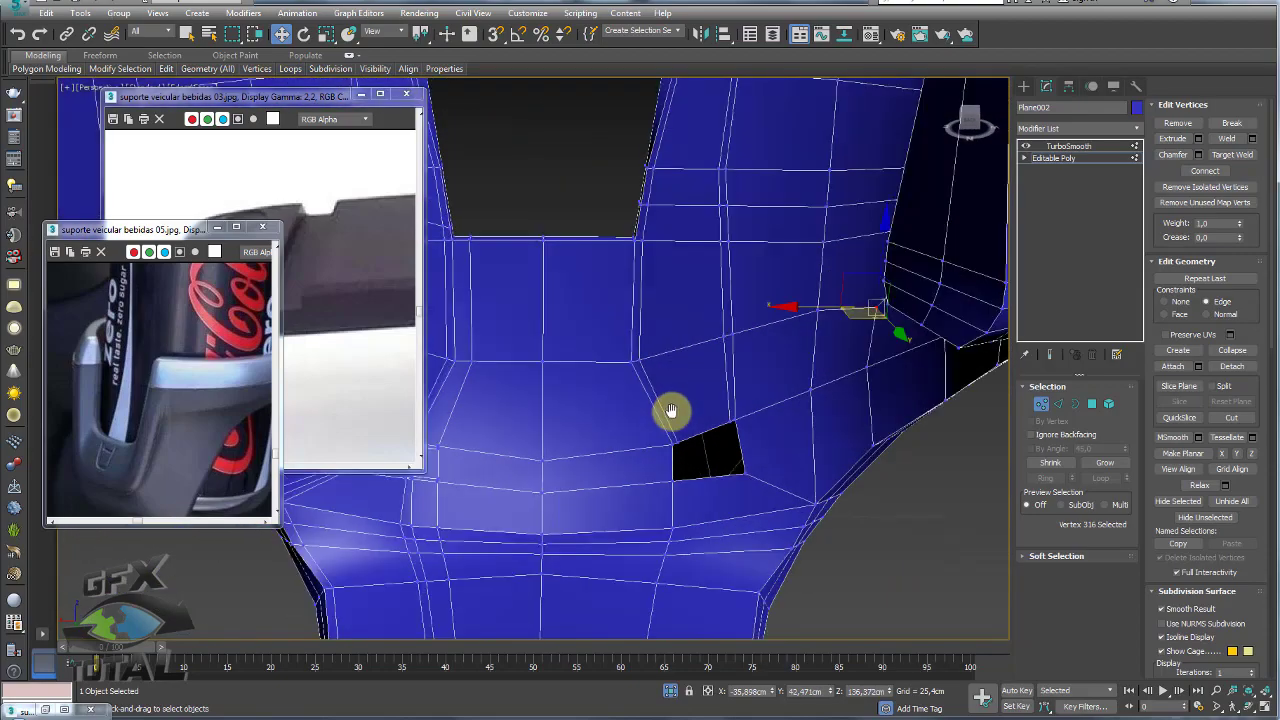
scroll(686, 434, "up", 1)
scroll(727, 483, "up", 1)
middle_click_drag(727, 483, 733, 487)
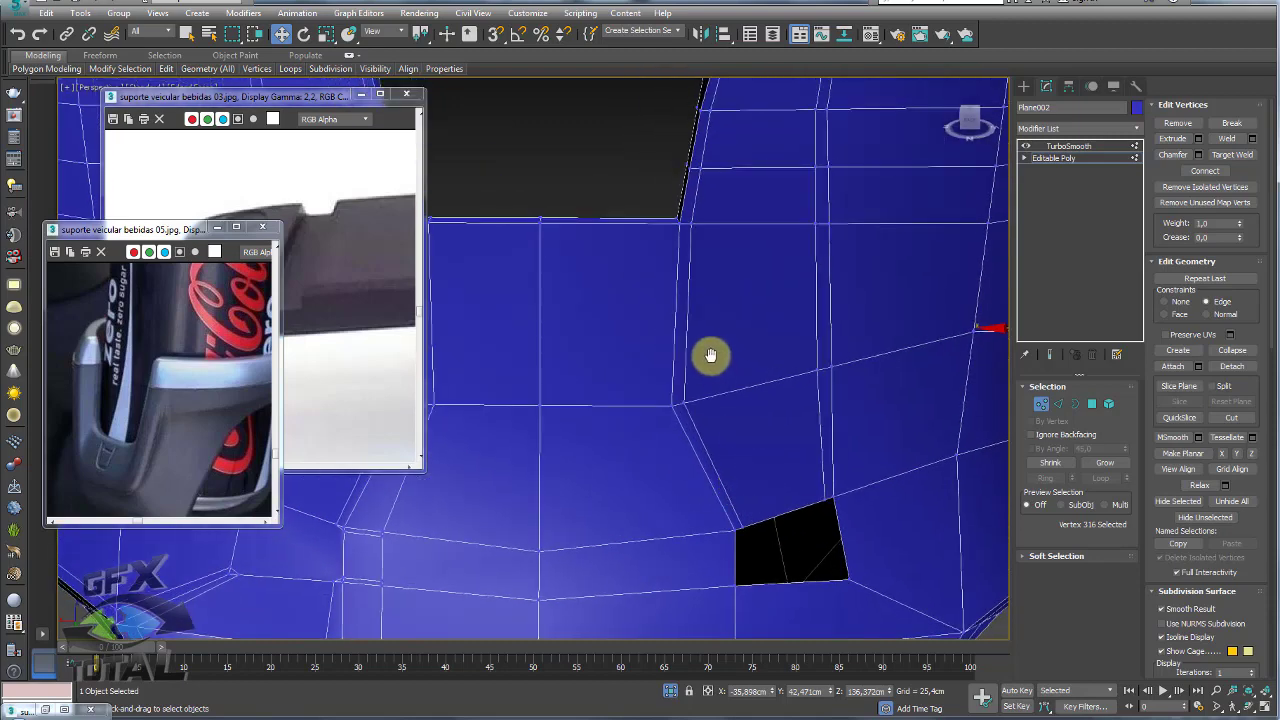
Cut a new edge from the wall's top edge to the vertical edge, starting another from the corner vertex.
key("alt+c")
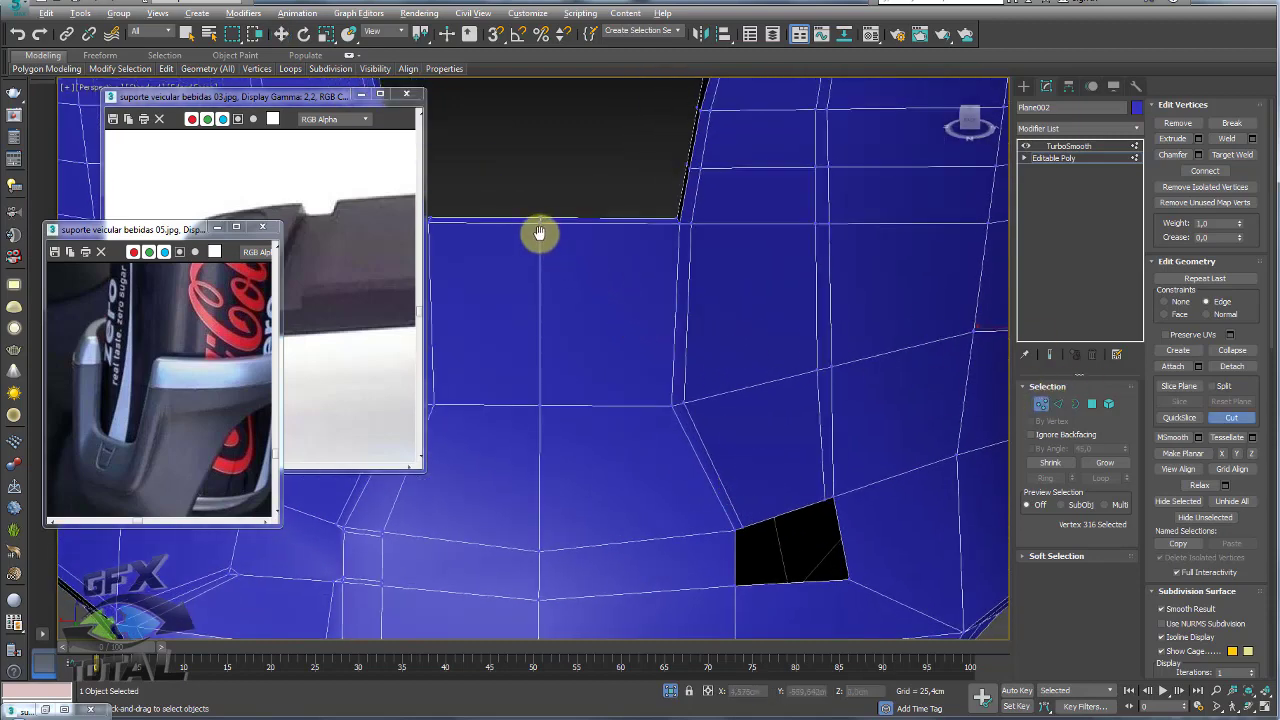
left_click(539, 233)
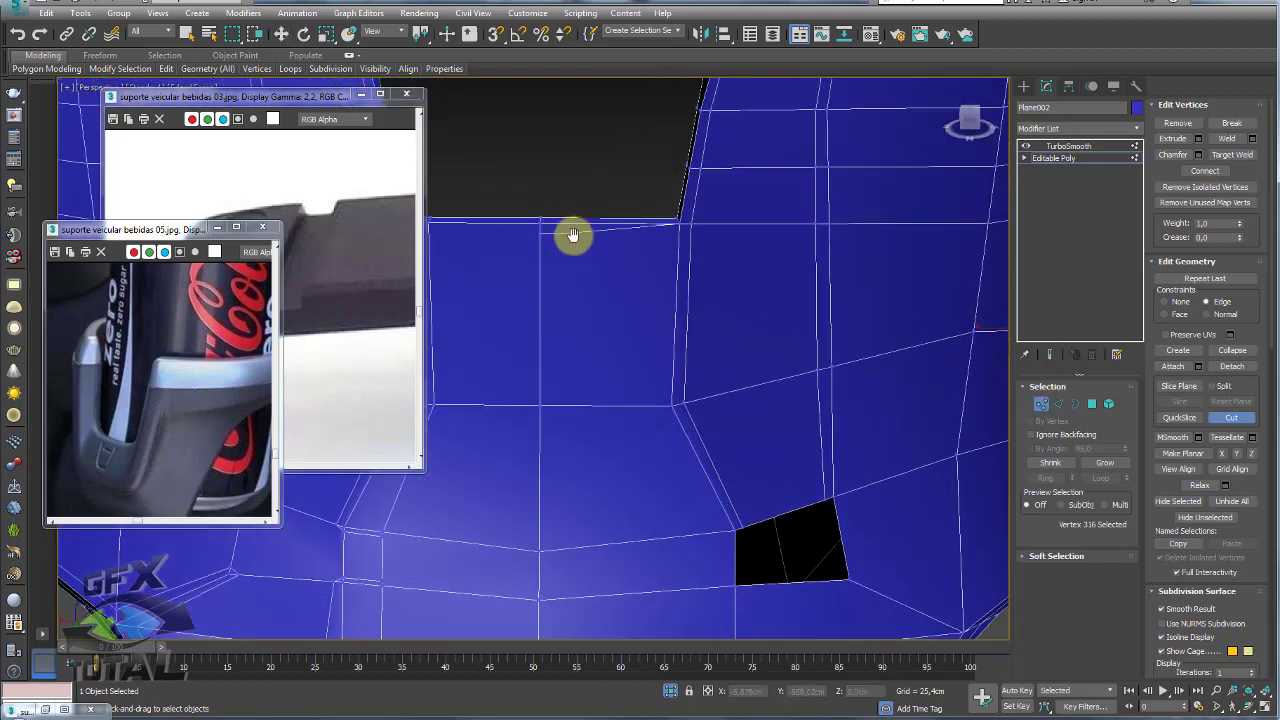
left_click(689, 235)
scroll(684, 262, "up", 3)
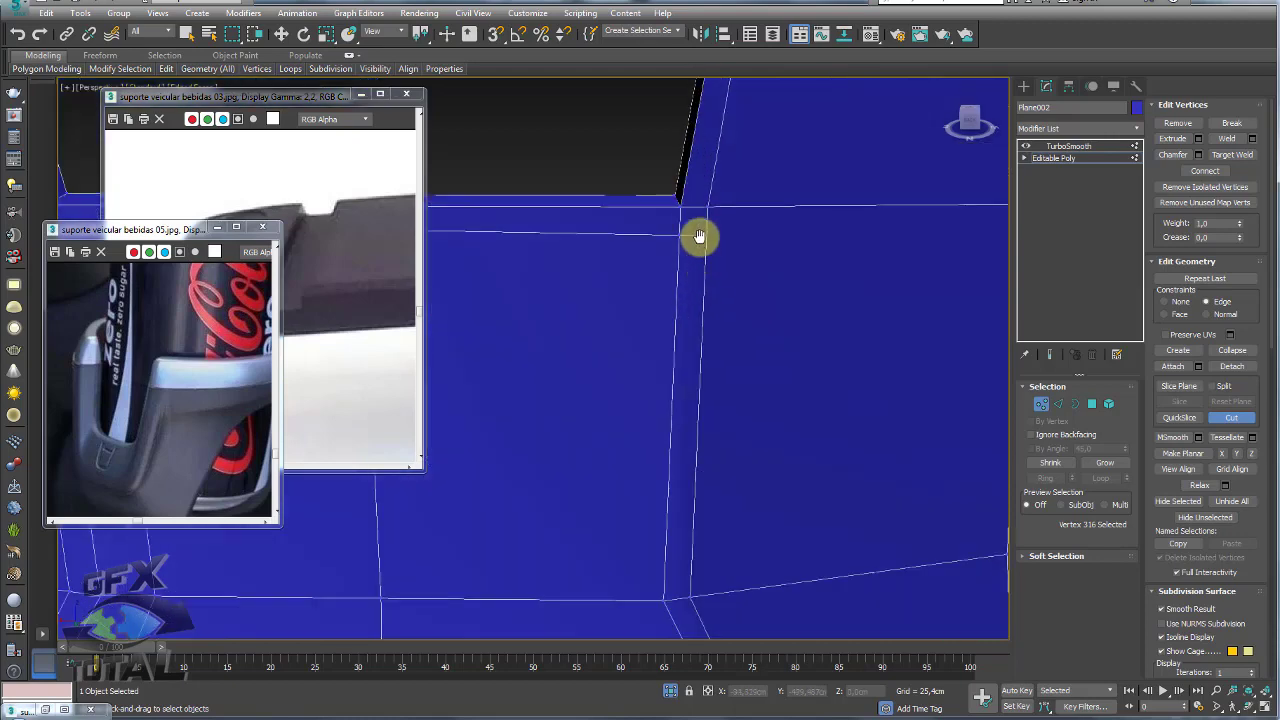
scroll(693, 275, "down", 2)
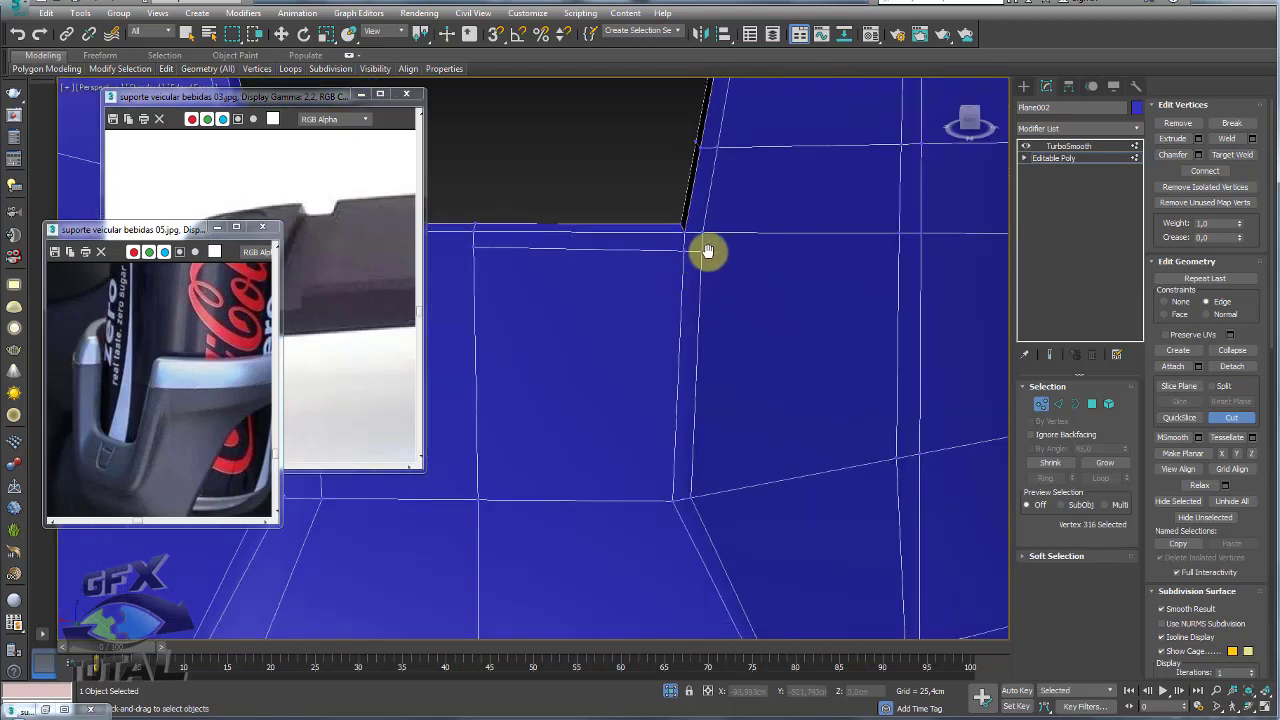
left_click(702, 250)
Select the wall edge loop and an edge near the opening corner, then clear the polygon selection.
left_click(1058, 403)
double_click(694, 350)
scroll(700, 352, "down", 3)
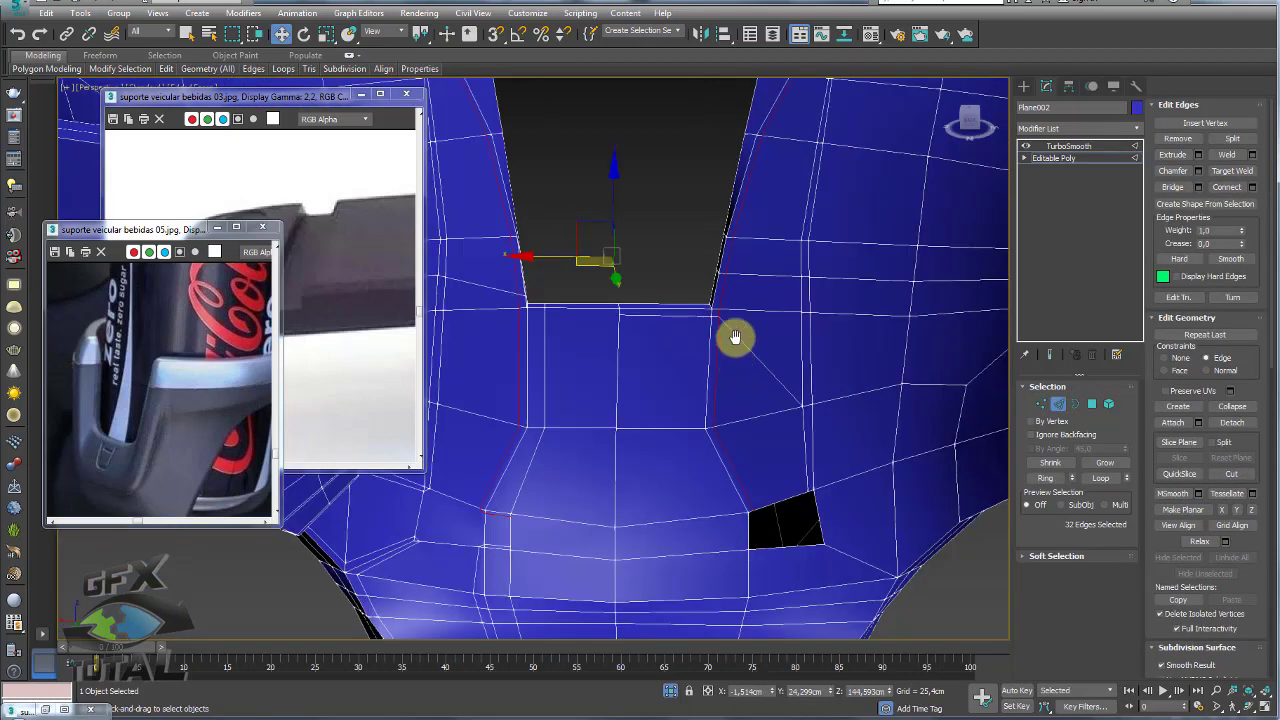
left_click(714, 363)
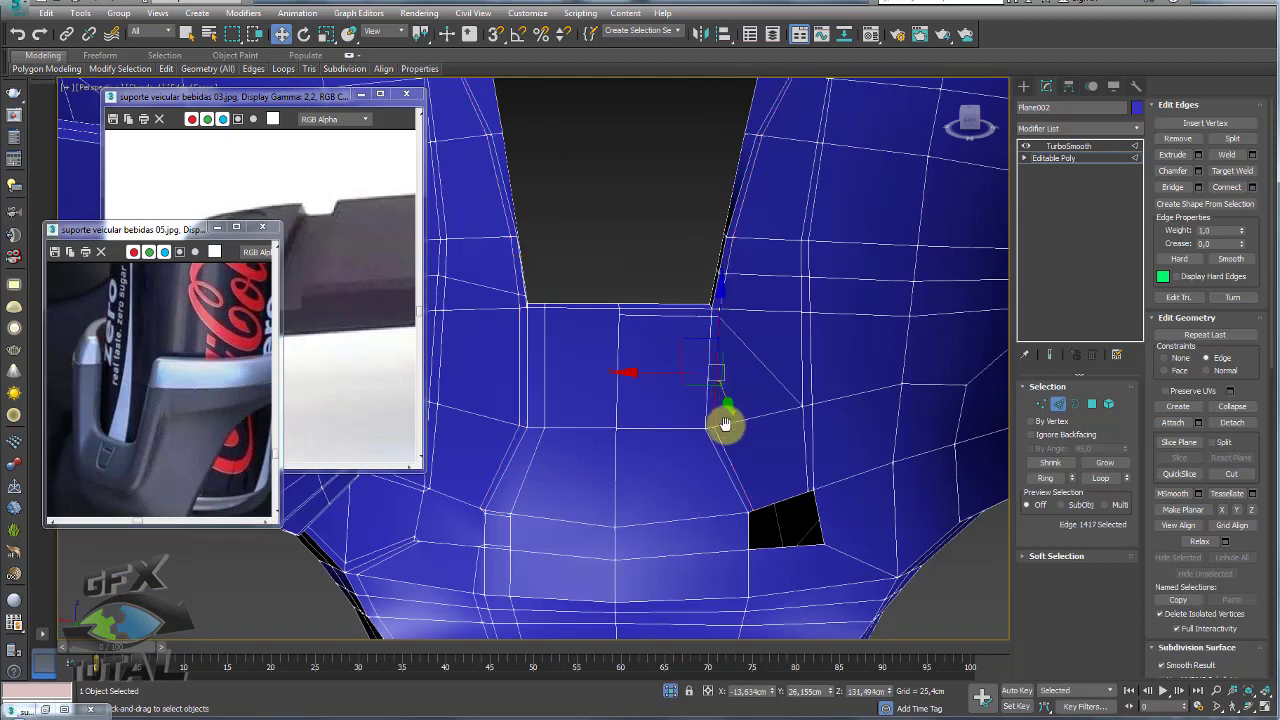
scroll(725, 410, "up", 2)
scroll(729, 386, "up", 1)
left_click(1091, 404)
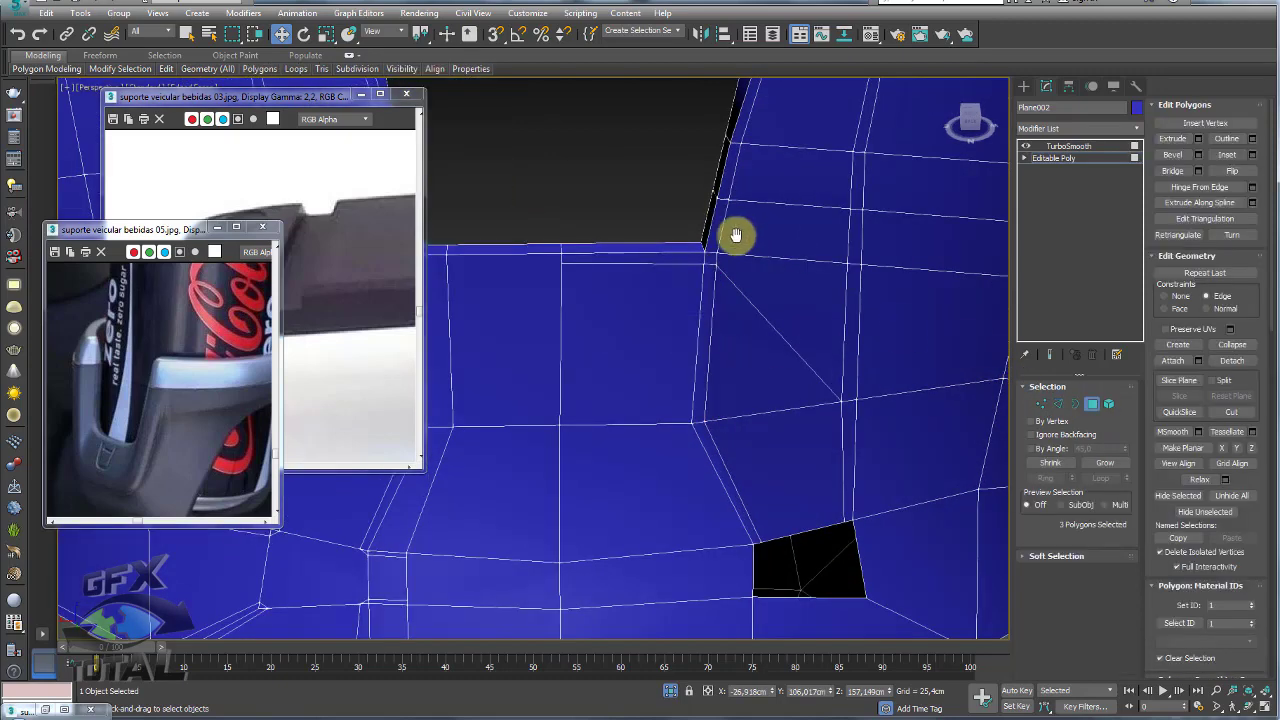
left_click(716, 228)
In Edge mode, cut a new edge with Alt+C ending at the notch's top vertex.
key("2")
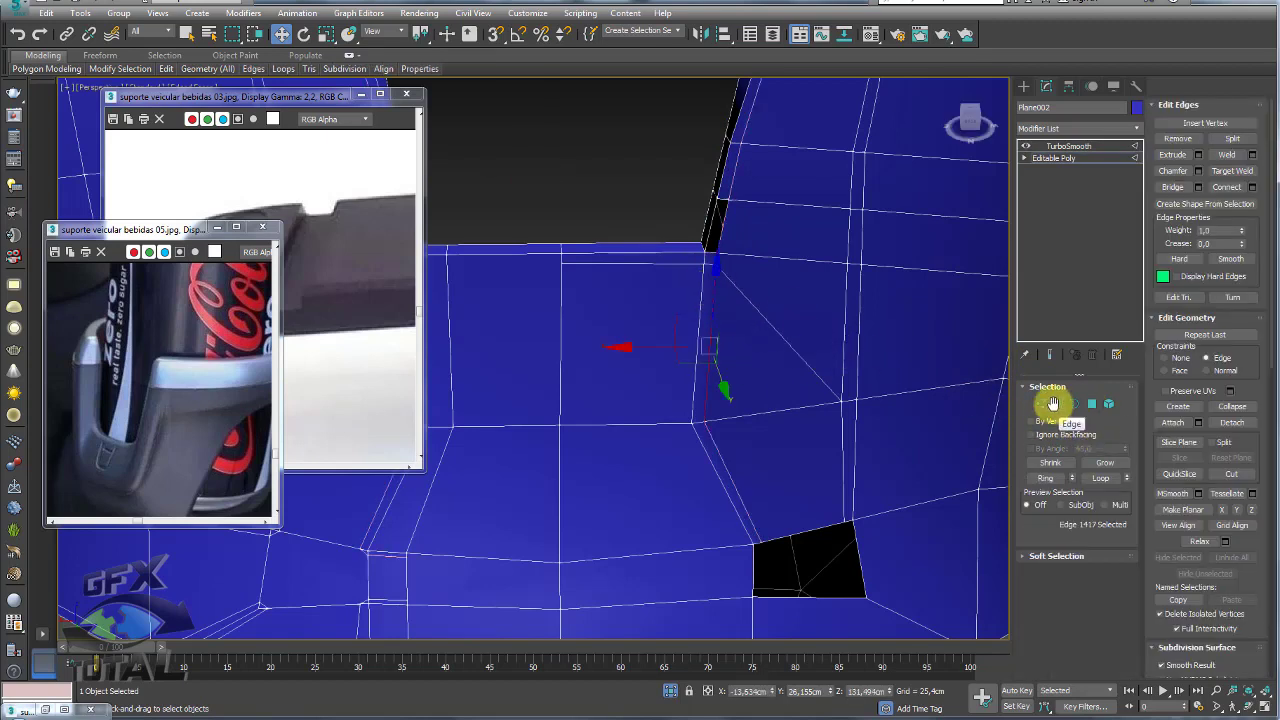
scroll(806, 283, "up", 1)
scroll(728, 233, "up", 2)
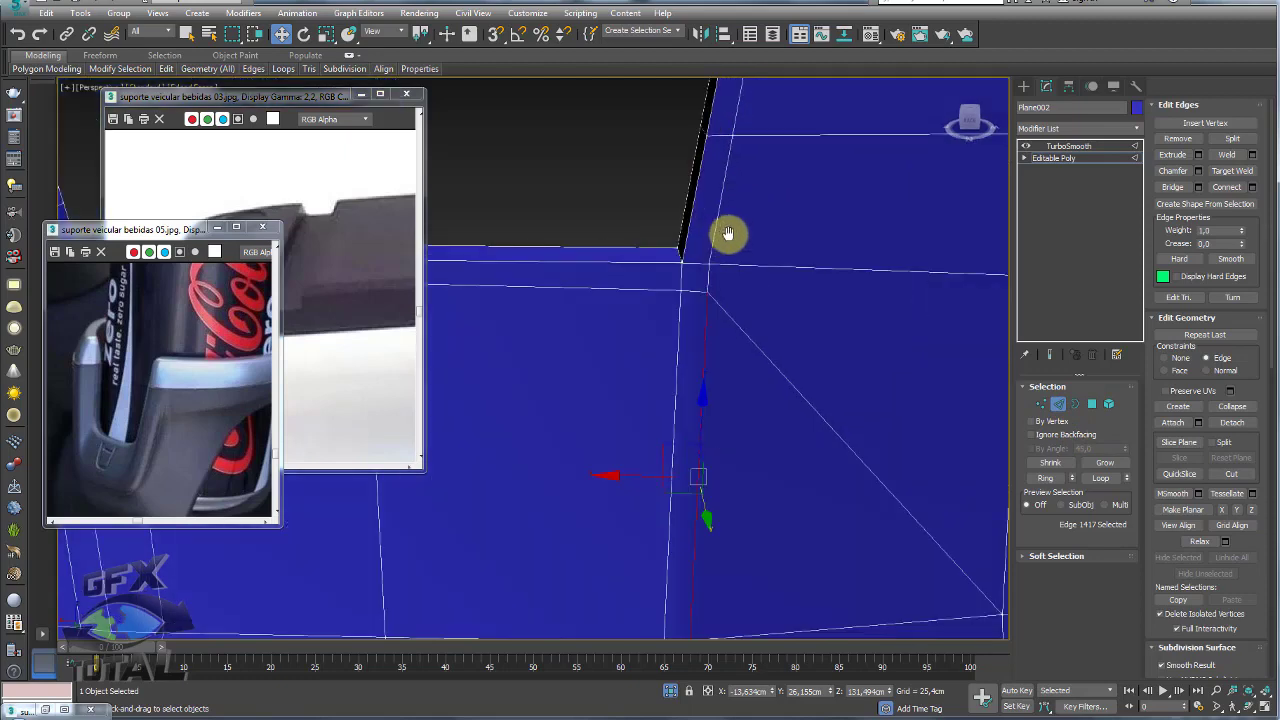
key("alt+c")
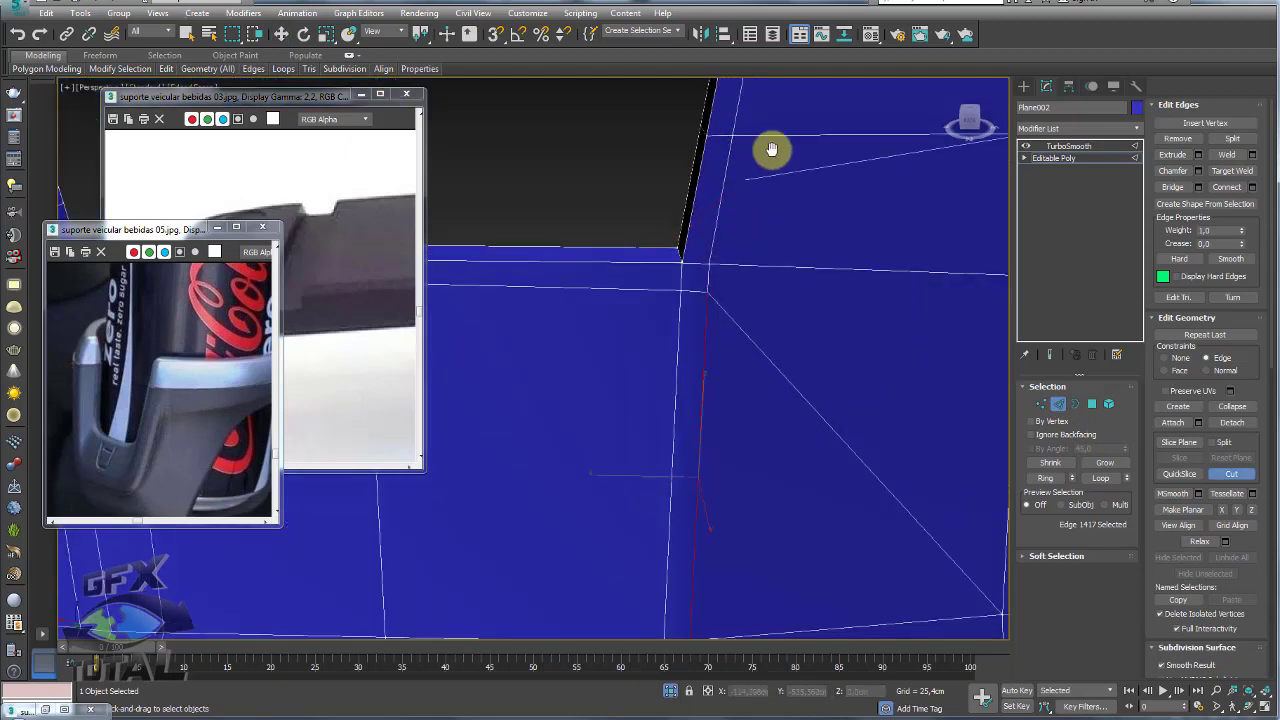
left_click(778, 137)
right_click(790, 250)
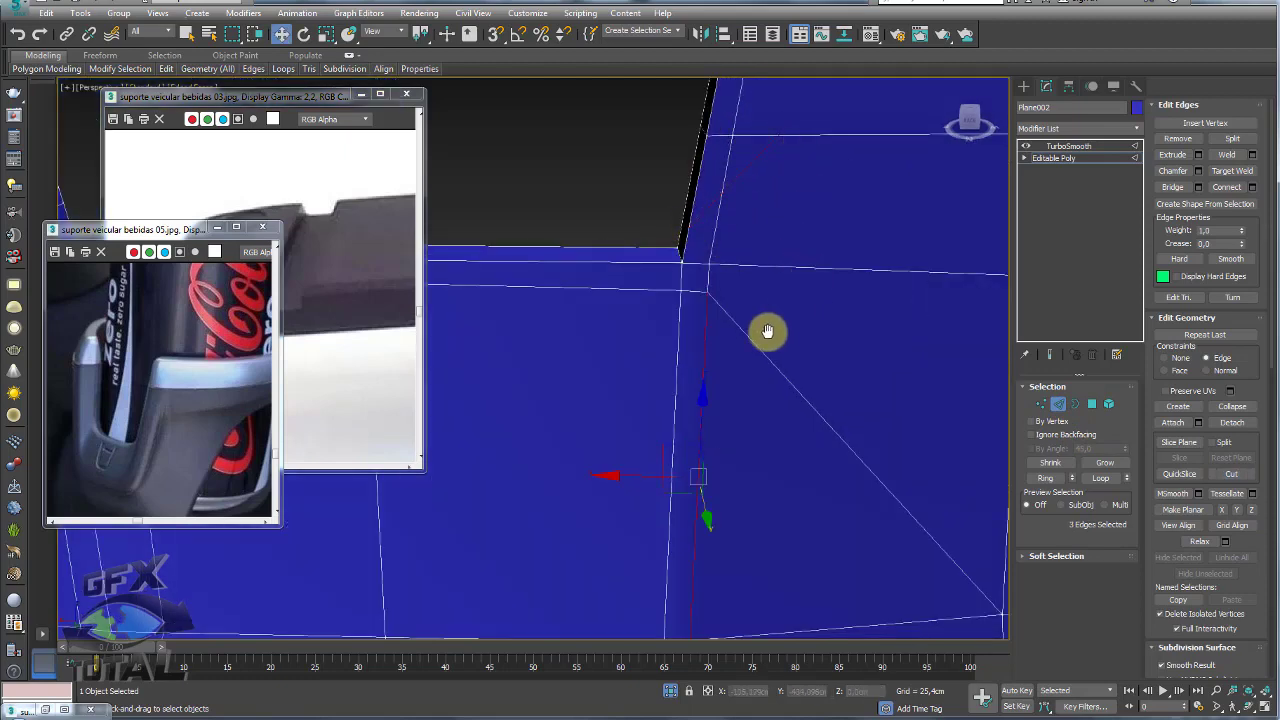
Remove the two edges below the vertex and the leftover edge near the corner.
left_click(703, 365)
scroll(703, 365, "down", 2)
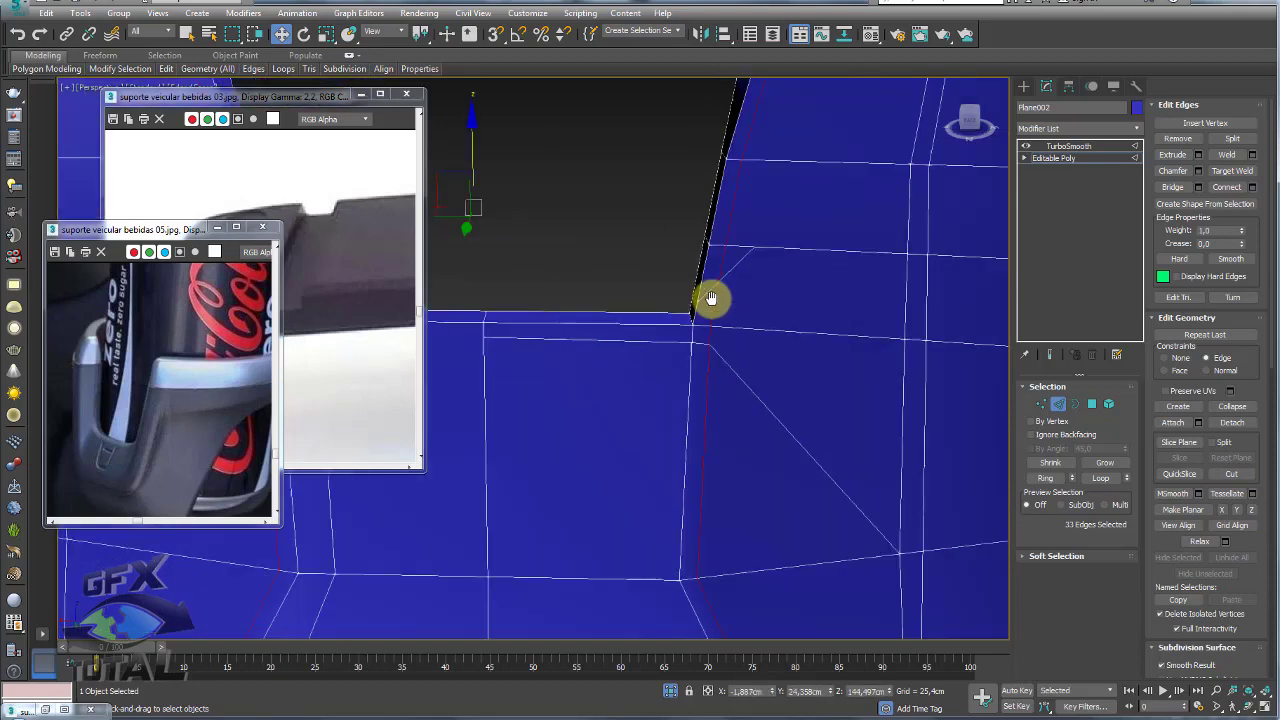
middle_click_drag(747, 290, 722, 251)
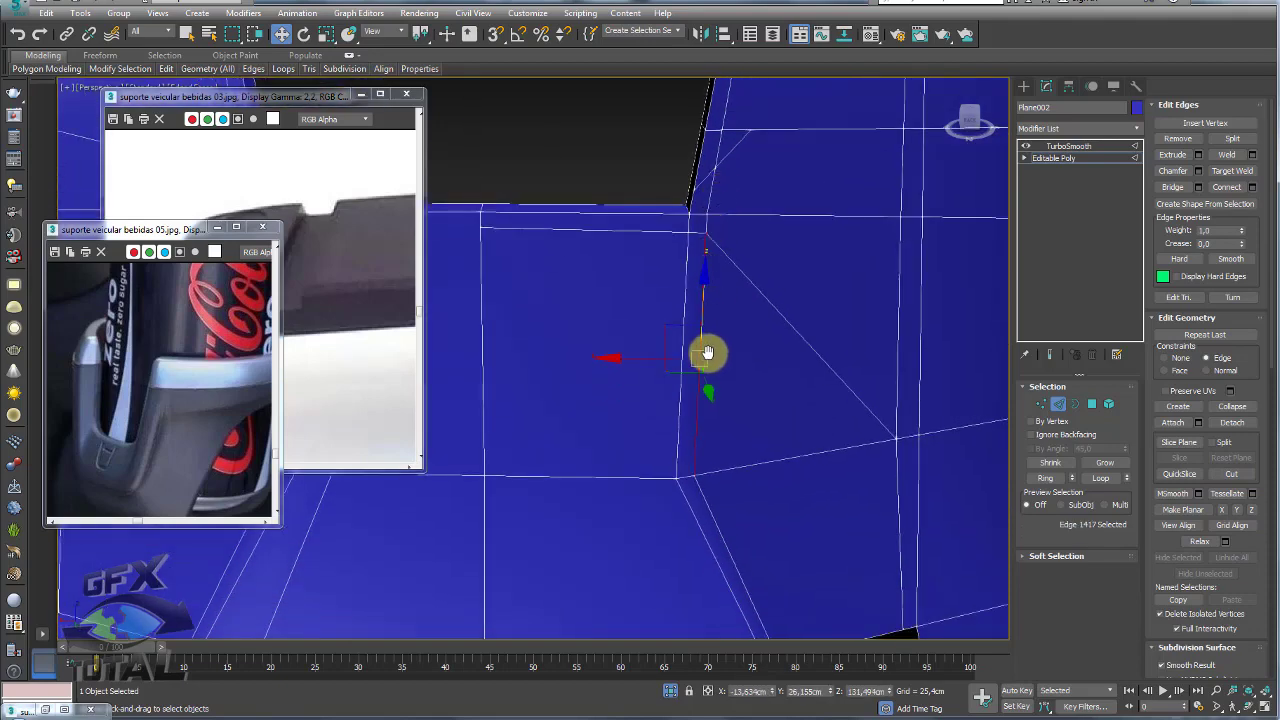
middle_click_drag(703, 357, 717, 432)
left_click(716, 434, "ctrl")
middle_click_drag(731, 157, 731, 229)
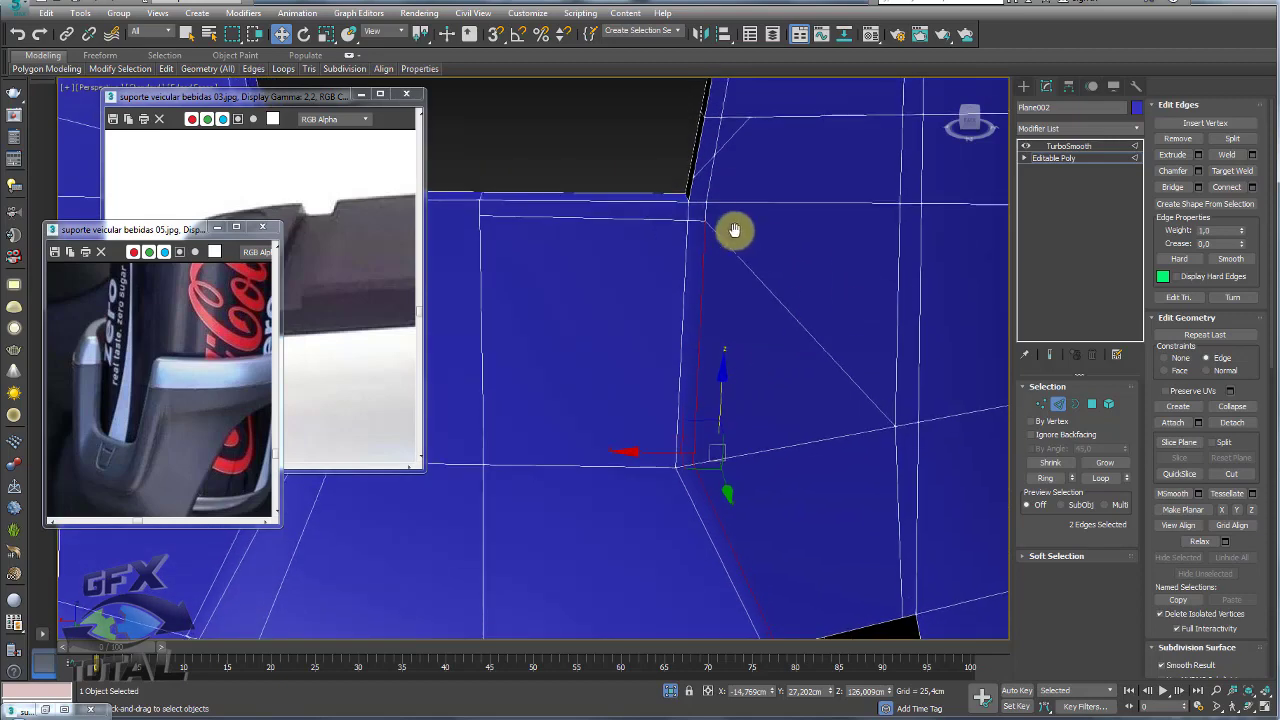
left_click(1188, 138)
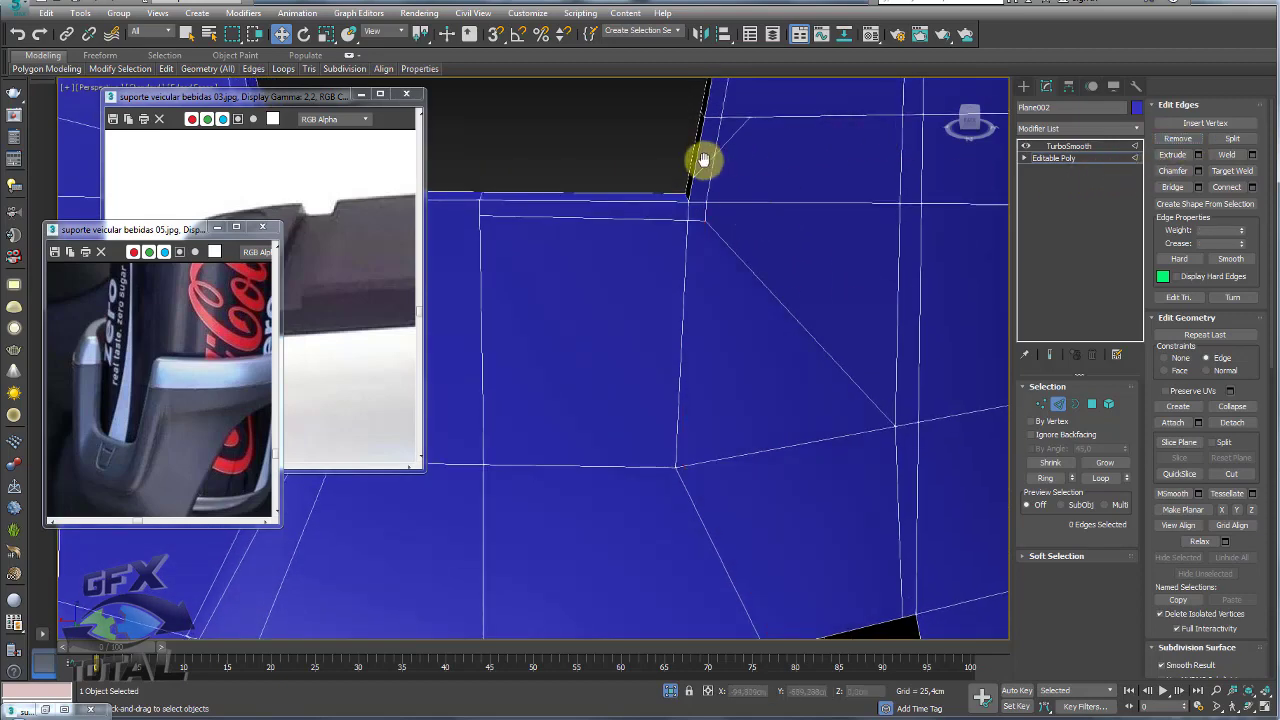
left_click(705, 162)
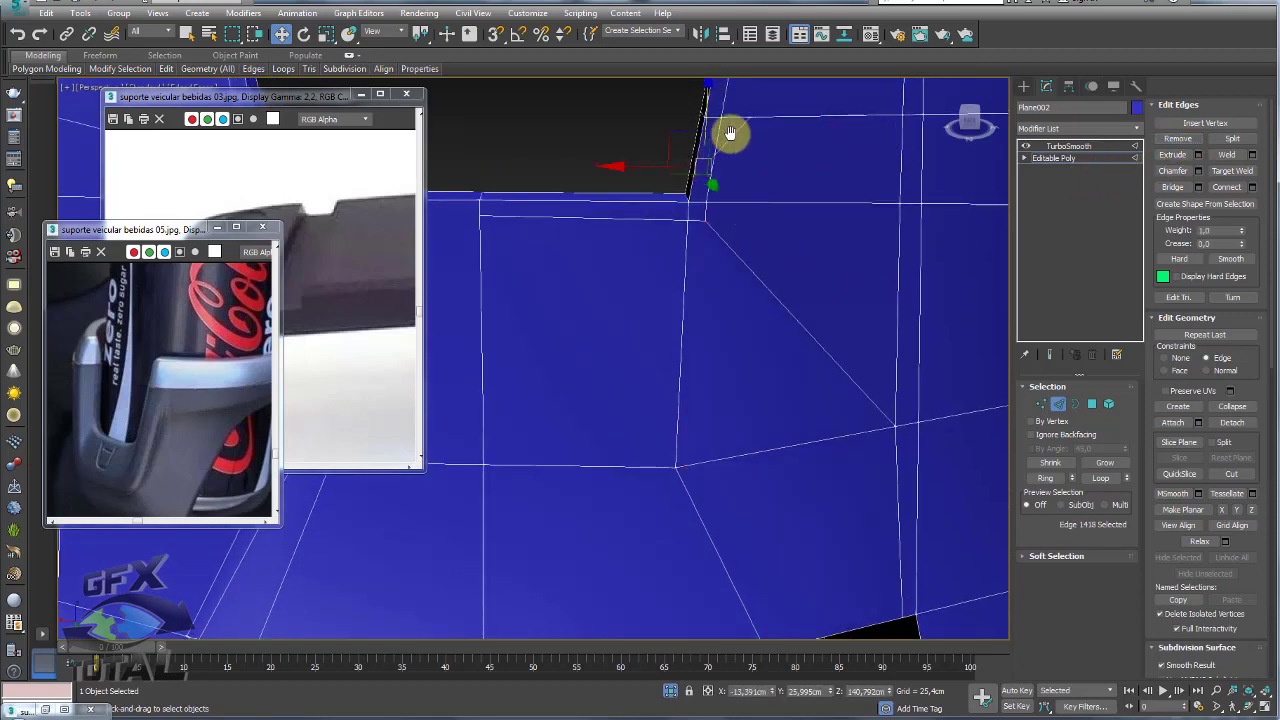
left_click(1178, 138)
scroll(797, 216, "down", 4)
Preview the TurboSmooth result, then return to the base mesh and find the small hole.
left_click(1055, 157)
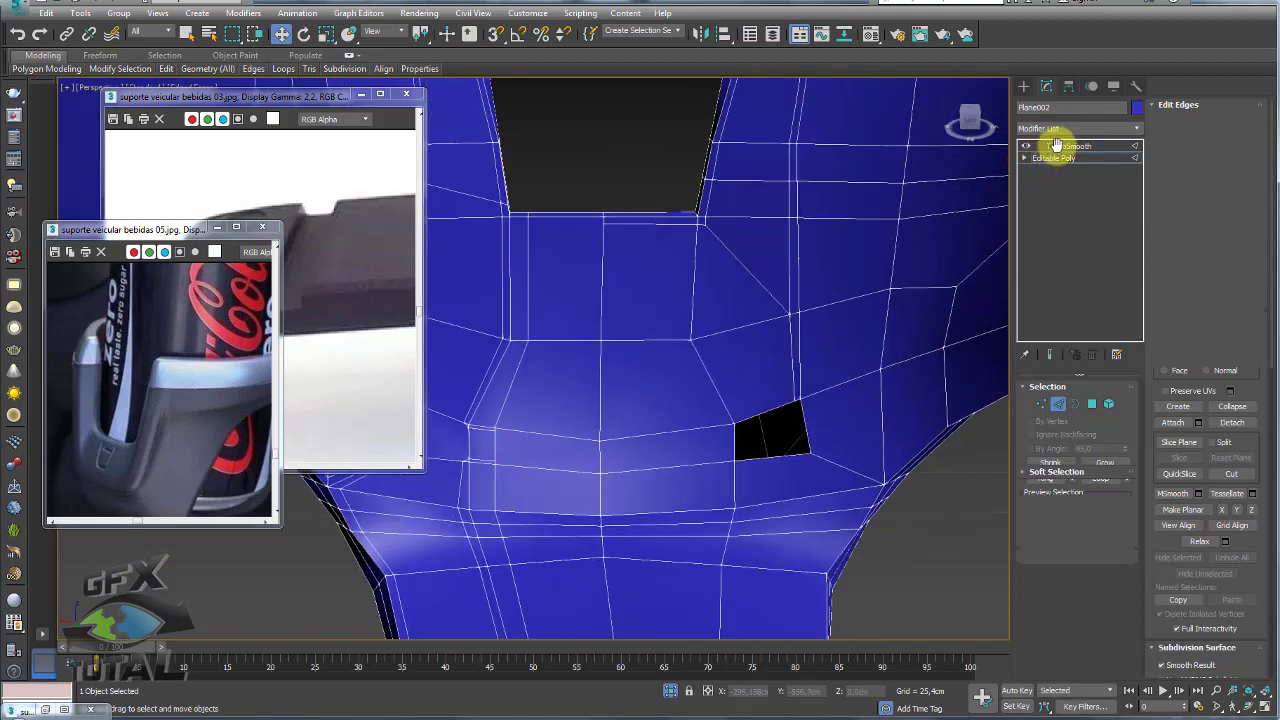
left_click(1063, 145)
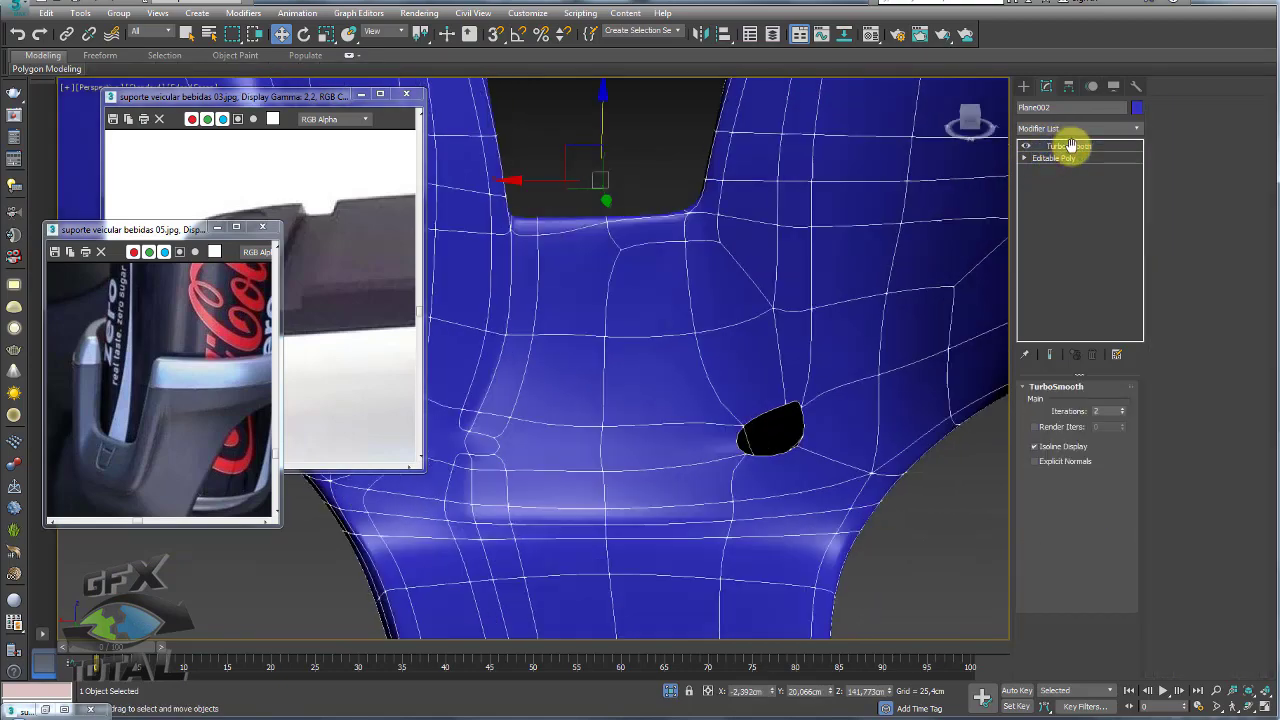
left_click(1032, 160)
middle_click_drag(737, 289, 757, 277, "alt")
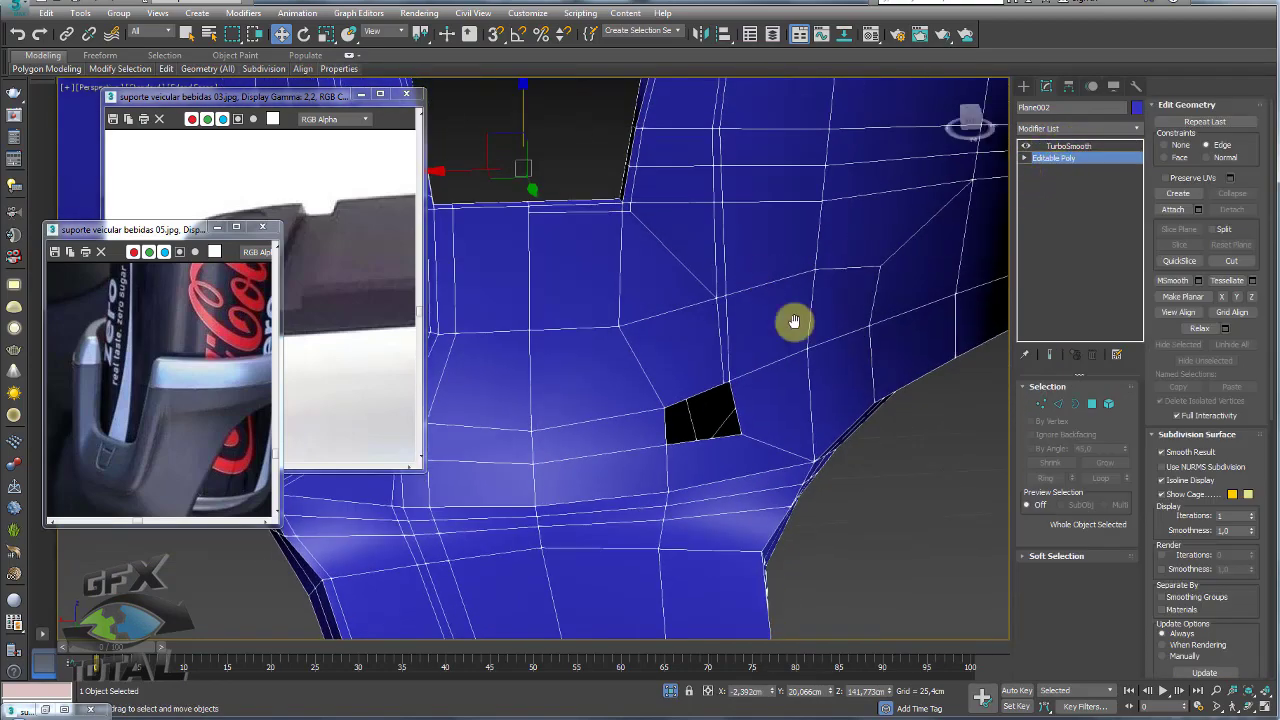
mouse_move(737, 374)
middle_mouse_down("alt")
mouse_move(678, 328)
mouse_move(794, 266)
middle_mouse_up("alt")
scroll(686, 237, "up", 2)
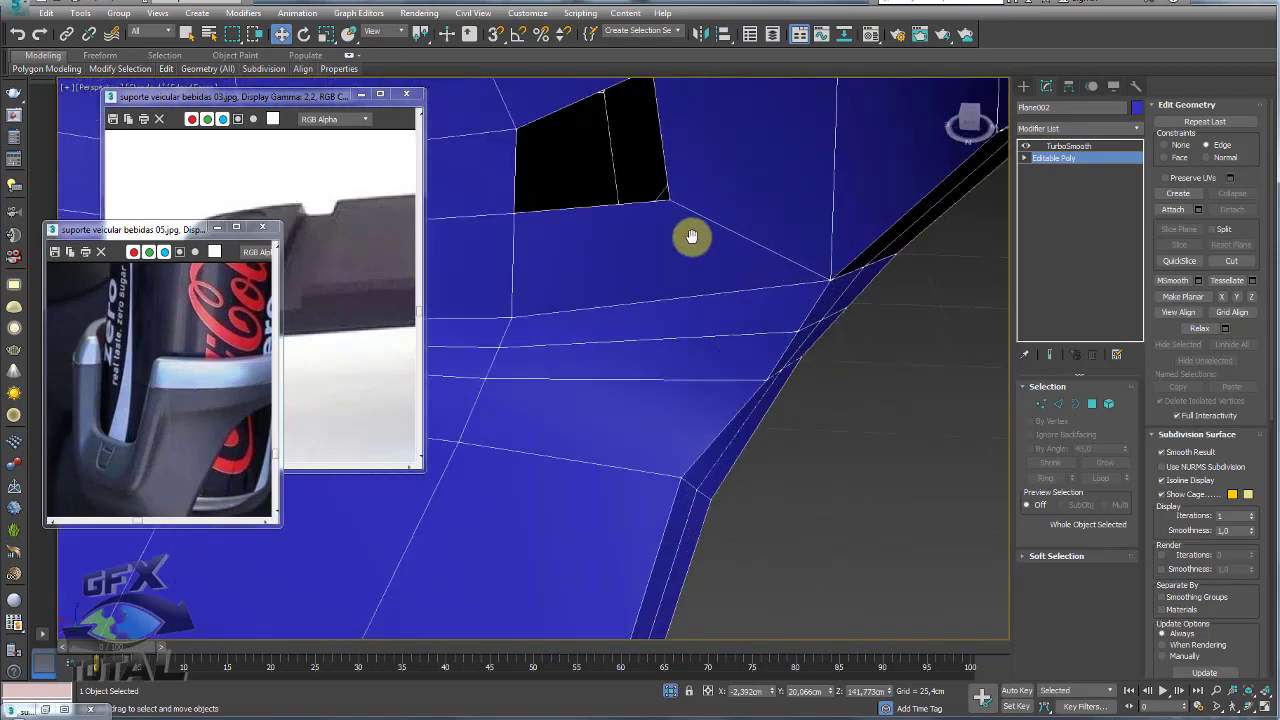
middle_click_drag(686, 237, 754, 356)
Cap the hole's open border beside the opening corner, then check the body in Vertex mode.
left_click(1075, 403)
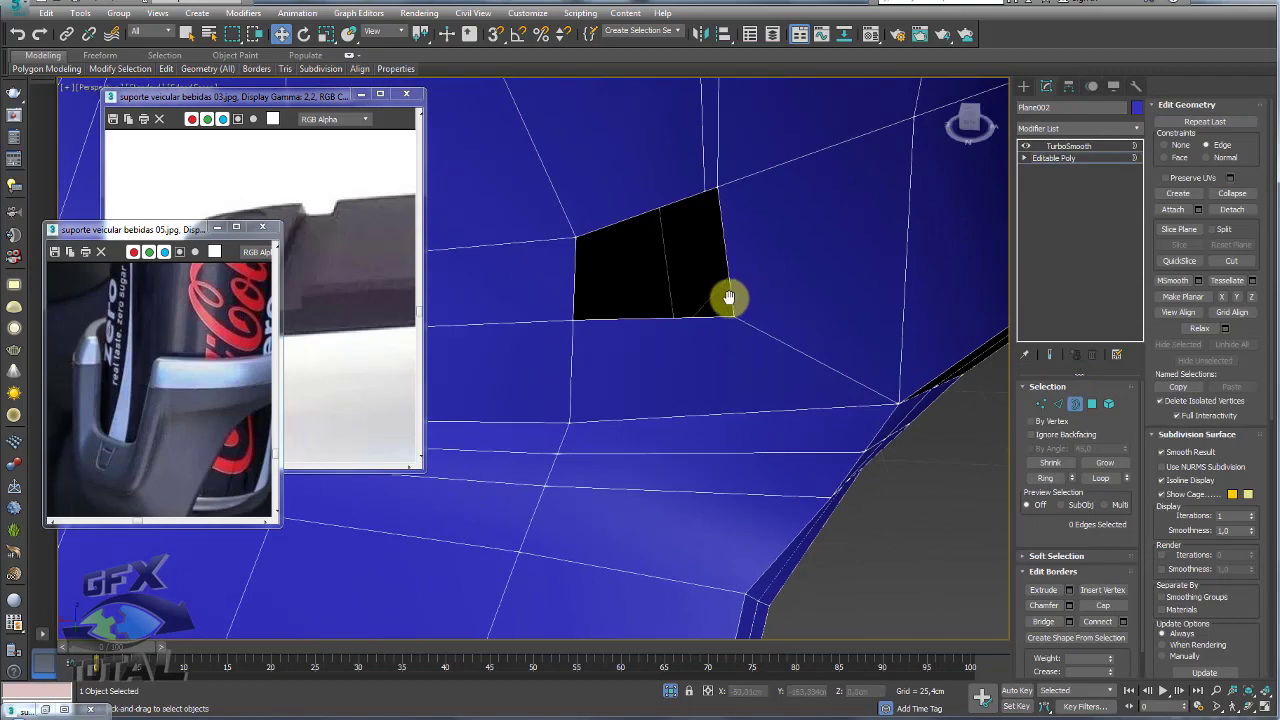
left_click(729, 294)
left_click(1103, 605)
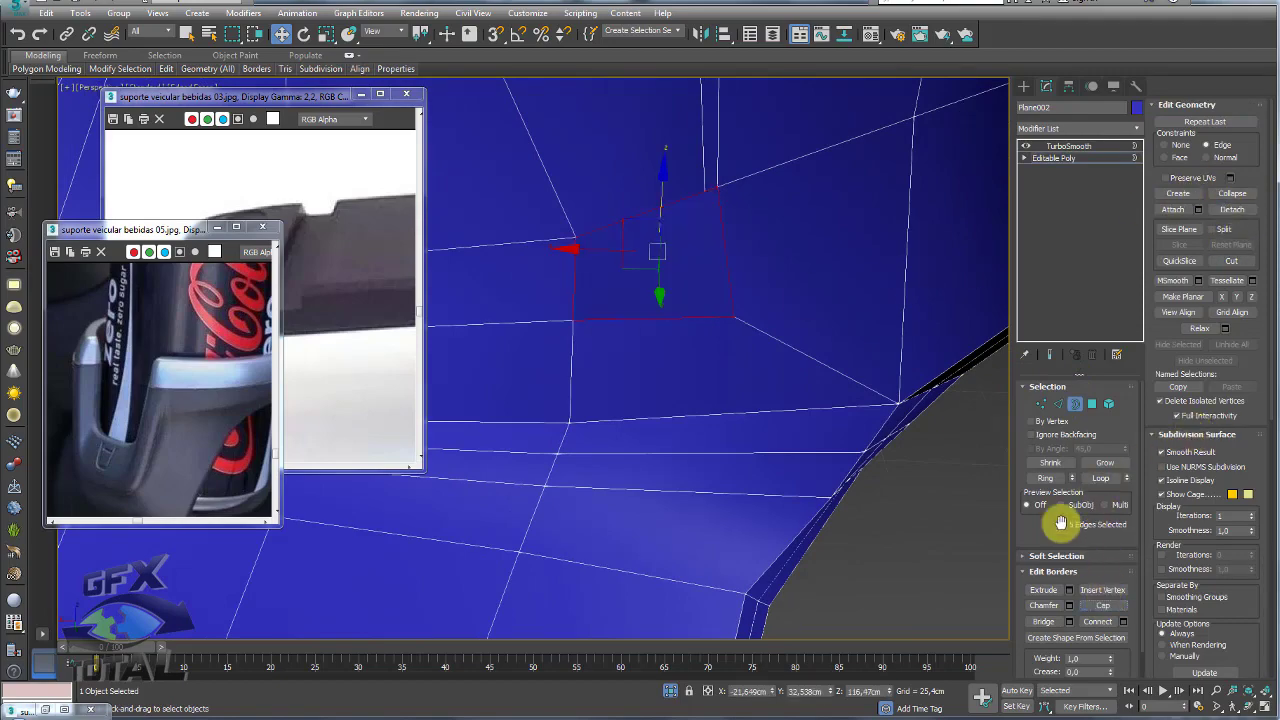
left_click(1041, 403)
scroll(717, 328, "down", 5)
mouse_move(754, 286)
middle_mouse_down("alt")
mouse_move(766, 508)
mouse_move(704, 326)
middle_mouse_up("alt")
scroll(704, 326, "up", 5)
scroll(666, 280, "up", 3)
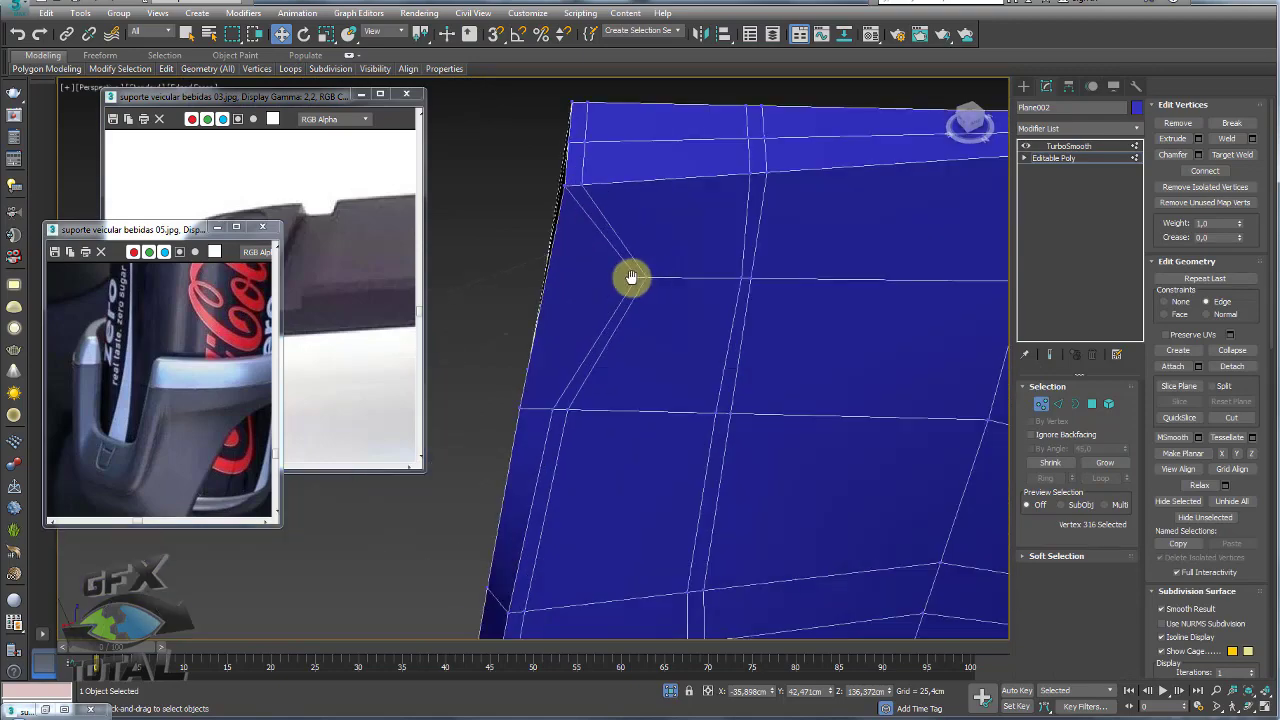
mouse_move(645, 277)
middle_mouse_down("alt")
mouse_move(700, 277)
mouse_move(584, 295)
middle_mouse_up("alt")
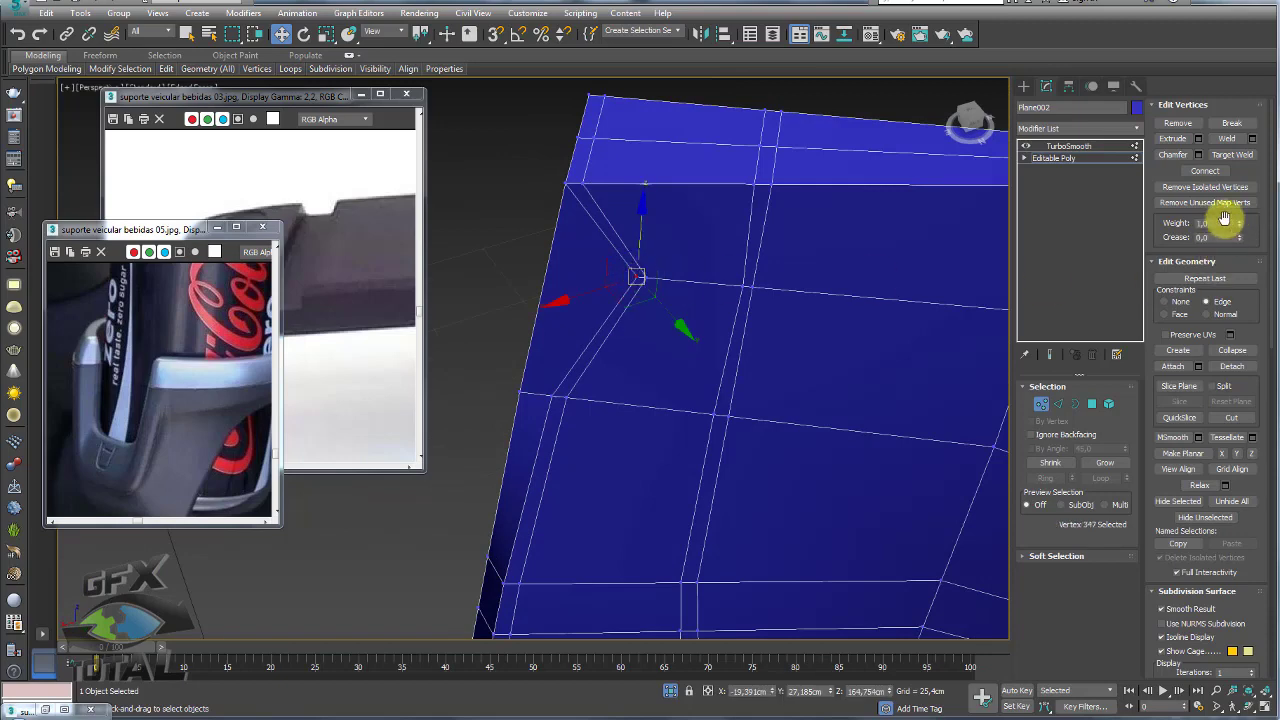
Set Edit Geometry constraints to None and sketch planned edge routes around the selected vertex.
left_click(1164, 301)
middle_click_drag(640, 300, 651, 323, "alt")
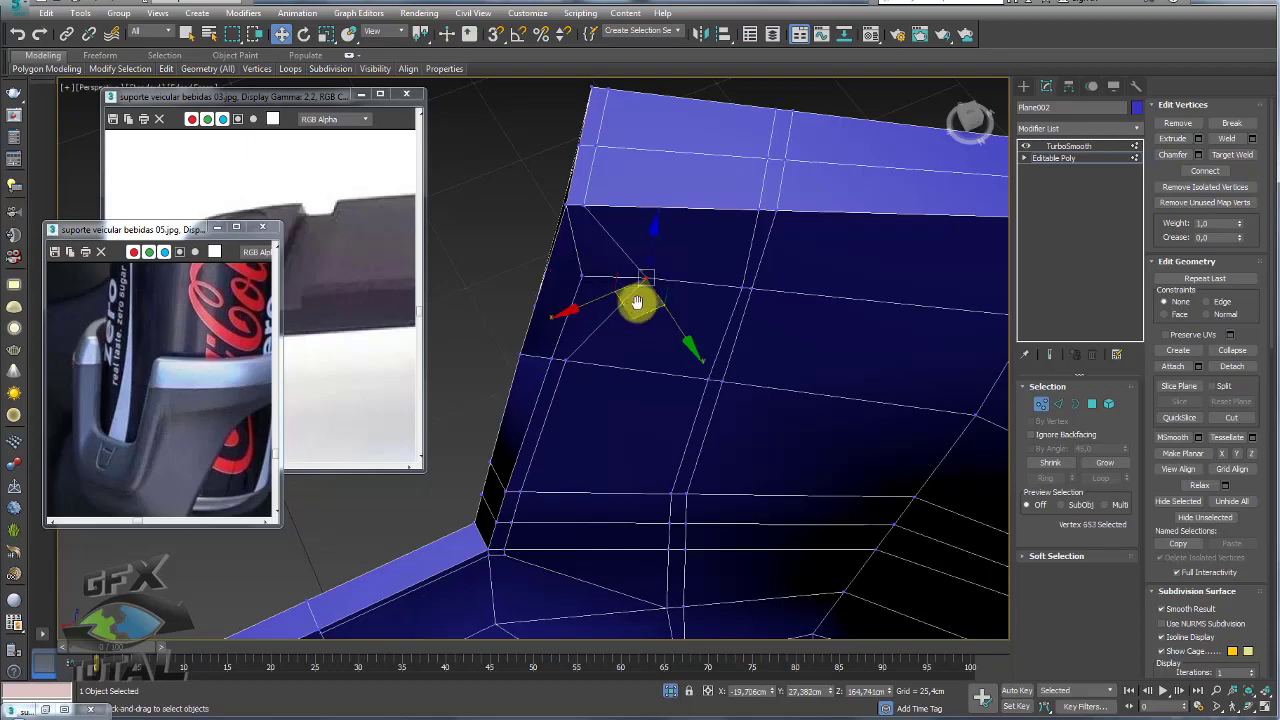
mouse_move(612, 313)
middle_mouse_down("alt")
mouse_move(663, 477)
mouse_move(629, 409)
mouse_move(626, 503)
mouse_move(677, 206)
mouse_move(667, 301)
mouse_move(634, 291)
mouse_move(683, 306)
mouse_move(651, 366)
mouse_move(673, 322)
mouse_move(683, 420)
mouse_move(674, 191)
mouse_move(646, 237)
mouse_move(763, 357)
mouse_move(685, 245)
mouse_move(734, 391)
mouse_move(749, 374)
mouse_move(737, 323)
middle_mouse_up("alt")
middle_click_drag(745, 400, 720, 320)
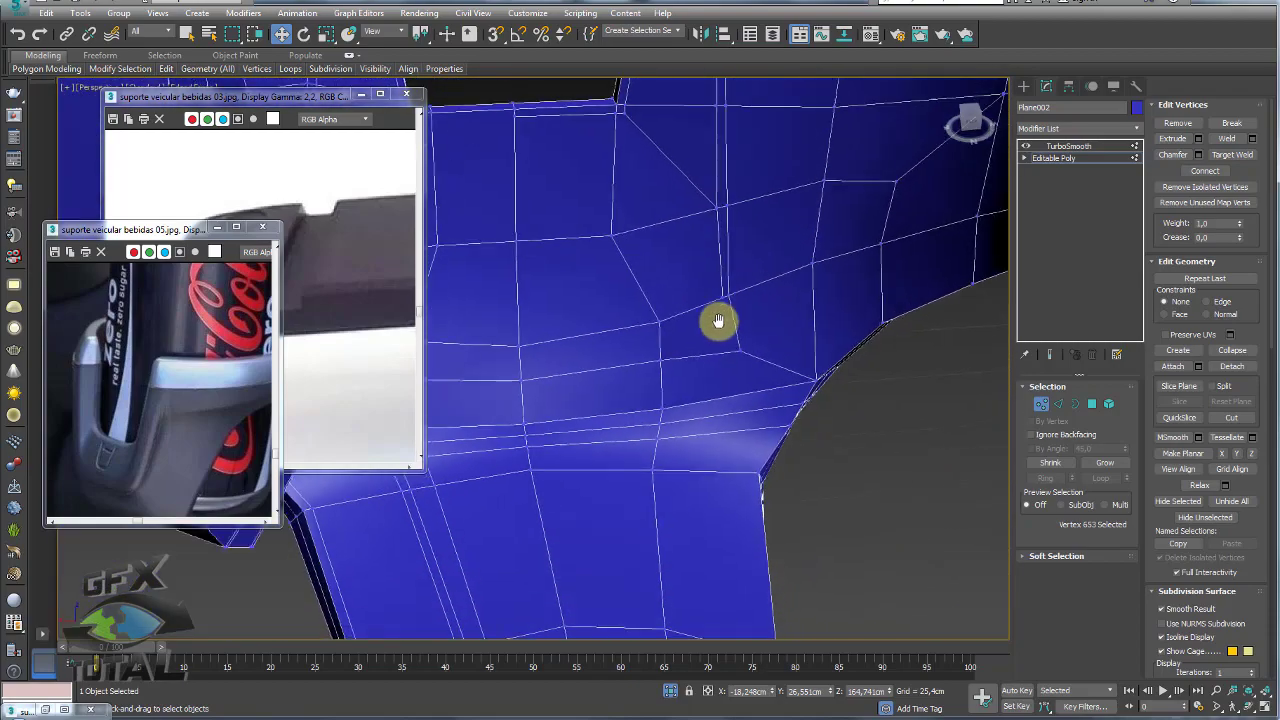
mouse_move(723, 160)
middle_mouse_down()
mouse_move(625, 165)
mouse_move(637, 203)
middle_mouse_up()
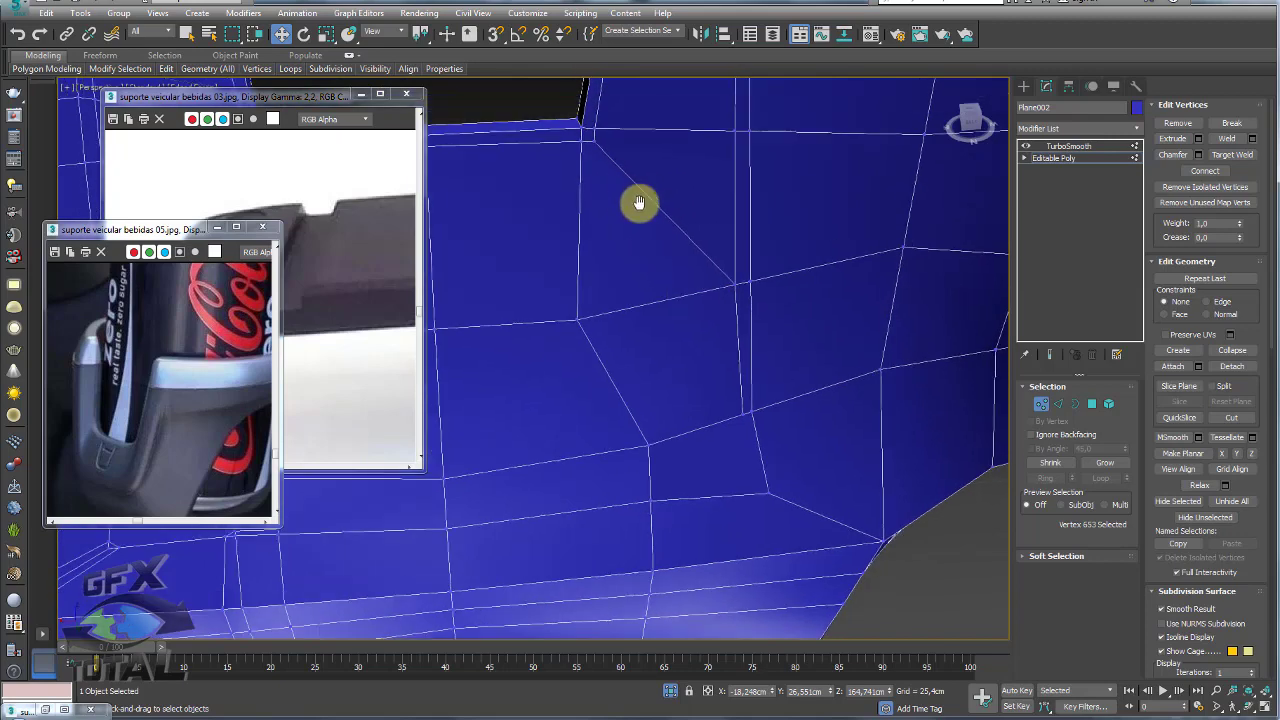
left_click_drag(595, 140, 690, 243)
Sketch the intended edge flow over the body's front from a few angles.
mouse_move(733, 284)
left_mouse_down()
mouse_move(698, 352)
mouse_move(710, 380)
mouse_move(410, 403)
left_mouse_up()
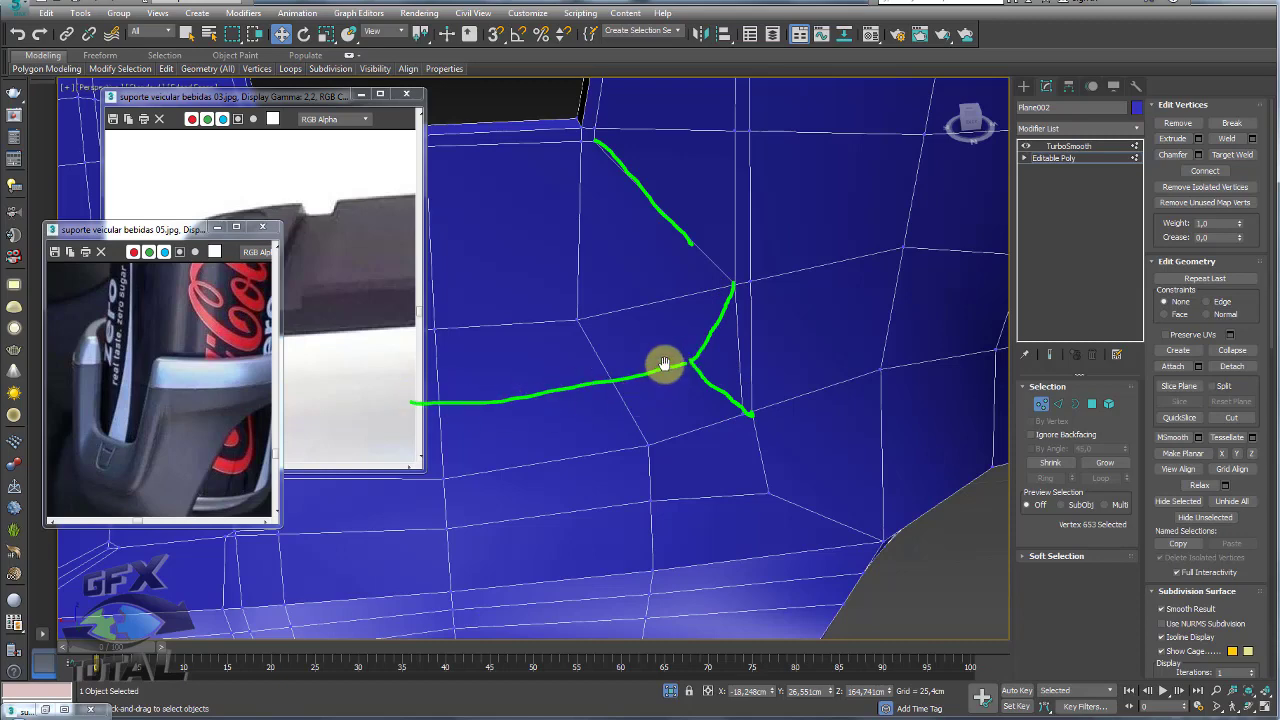
middle_click_drag(737, 374, 726, 260, "alt")
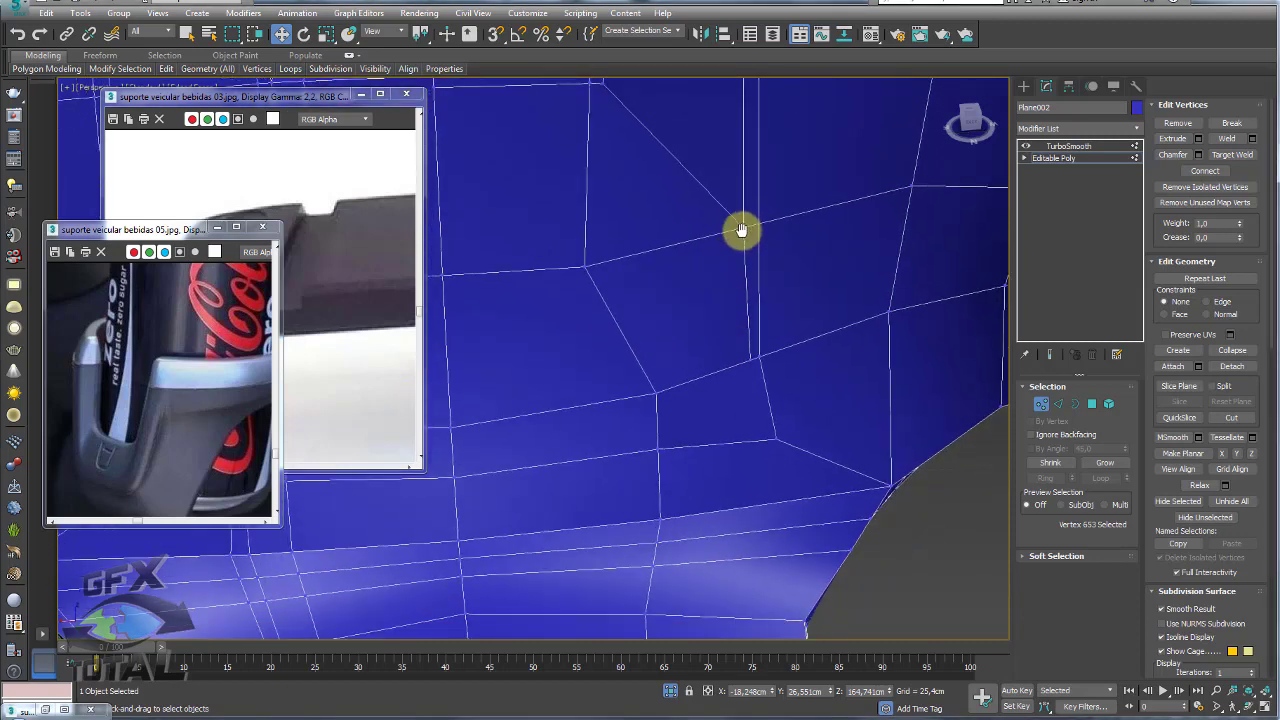
mouse_move(743, 230)
left_mouse_down()
mouse_move(709, 291)
mouse_move(700, 366)
mouse_move(722, 514)
left_mouse_up()
left_click_drag(690, 302, 482, 343)
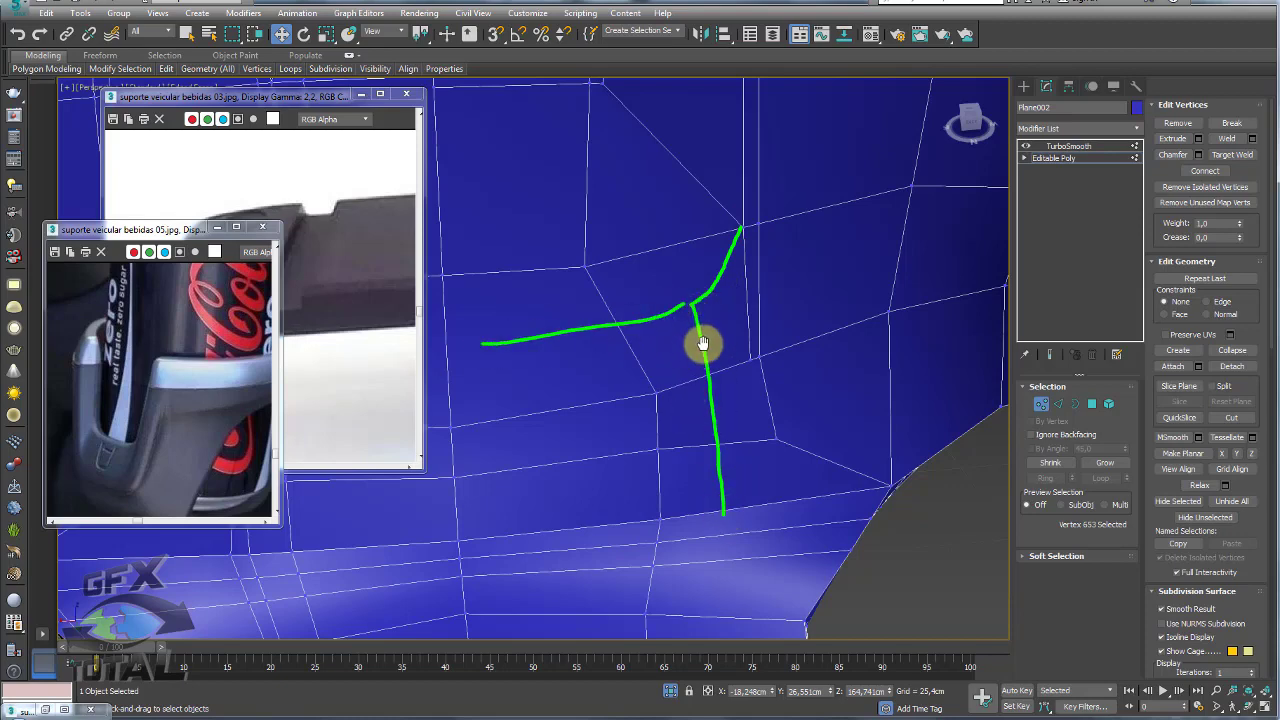
middle_click_drag(737, 366, 757, 366, "alt")
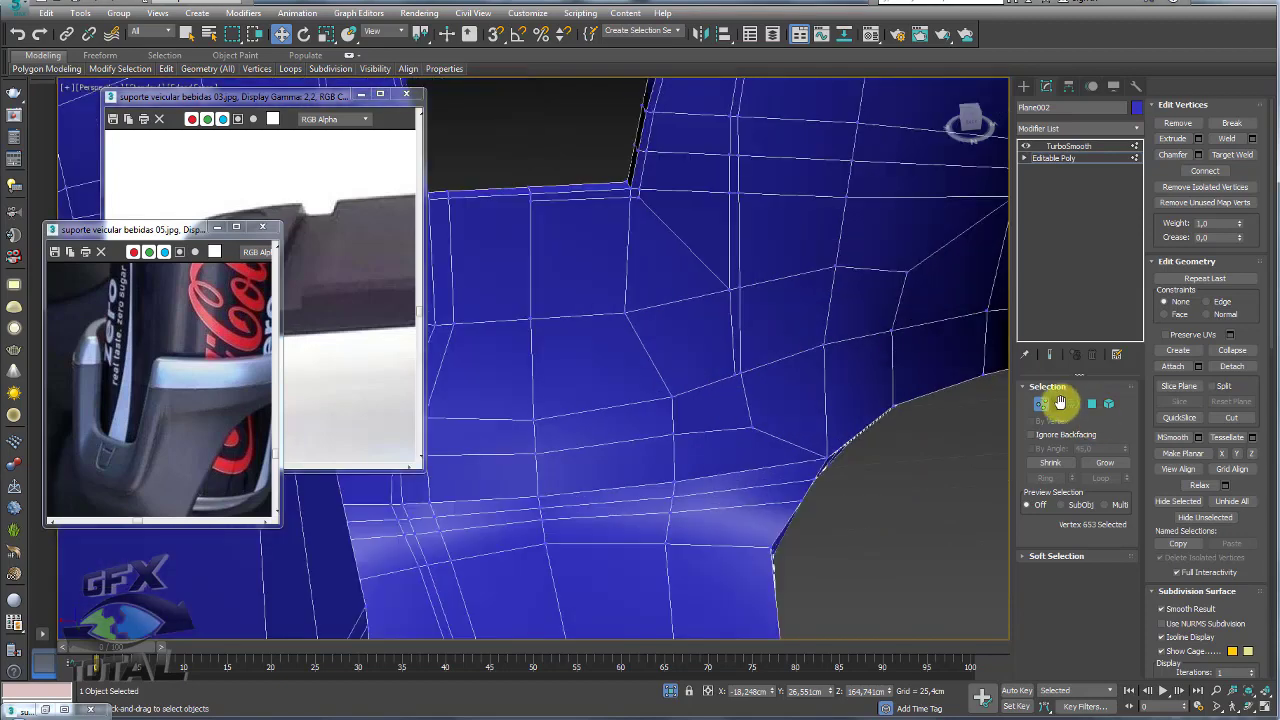
Remove the stray front edge and slide a nearby vertex along X for even spacing.
left_click(1060, 402)
left_click(732, 327)
mouse_move(728, 323)
middle_mouse_down("alt")
mouse_move(743, 334)
mouse_move(760, 300)
mouse_move(794, 311)
middle_mouse_up("alt")
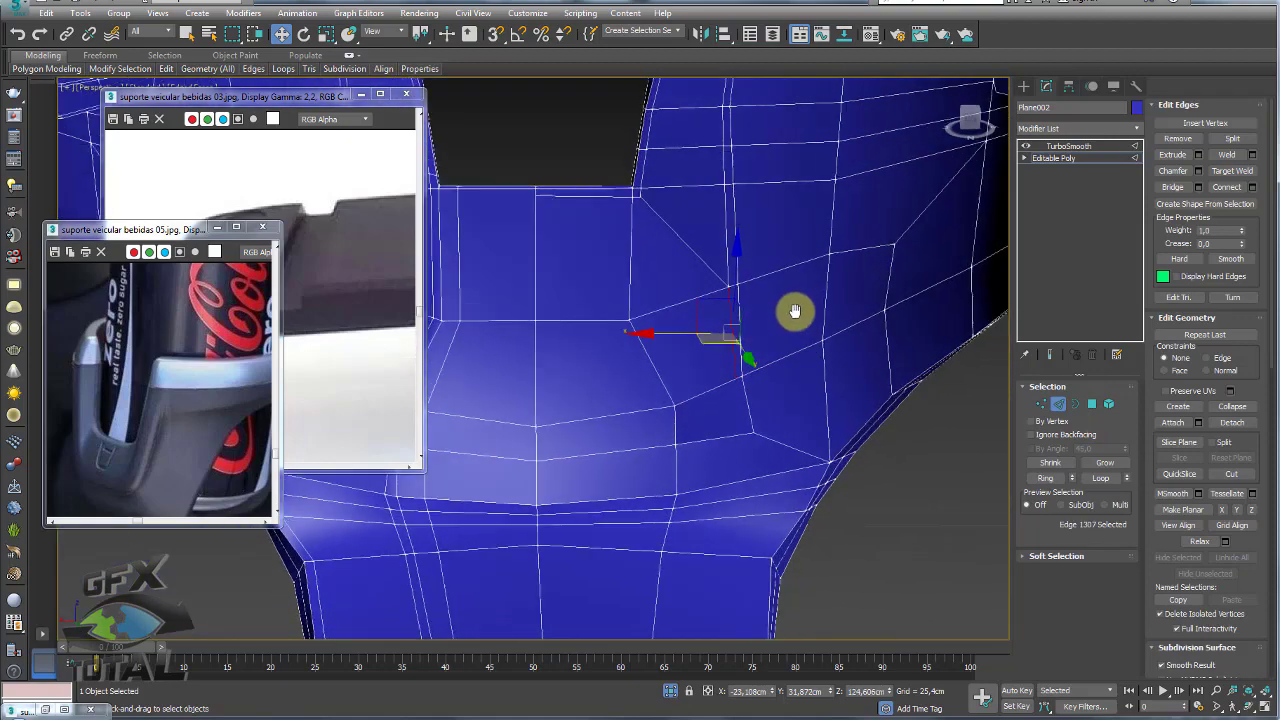
left_click(1175, 142)
left_click(1023, 390)
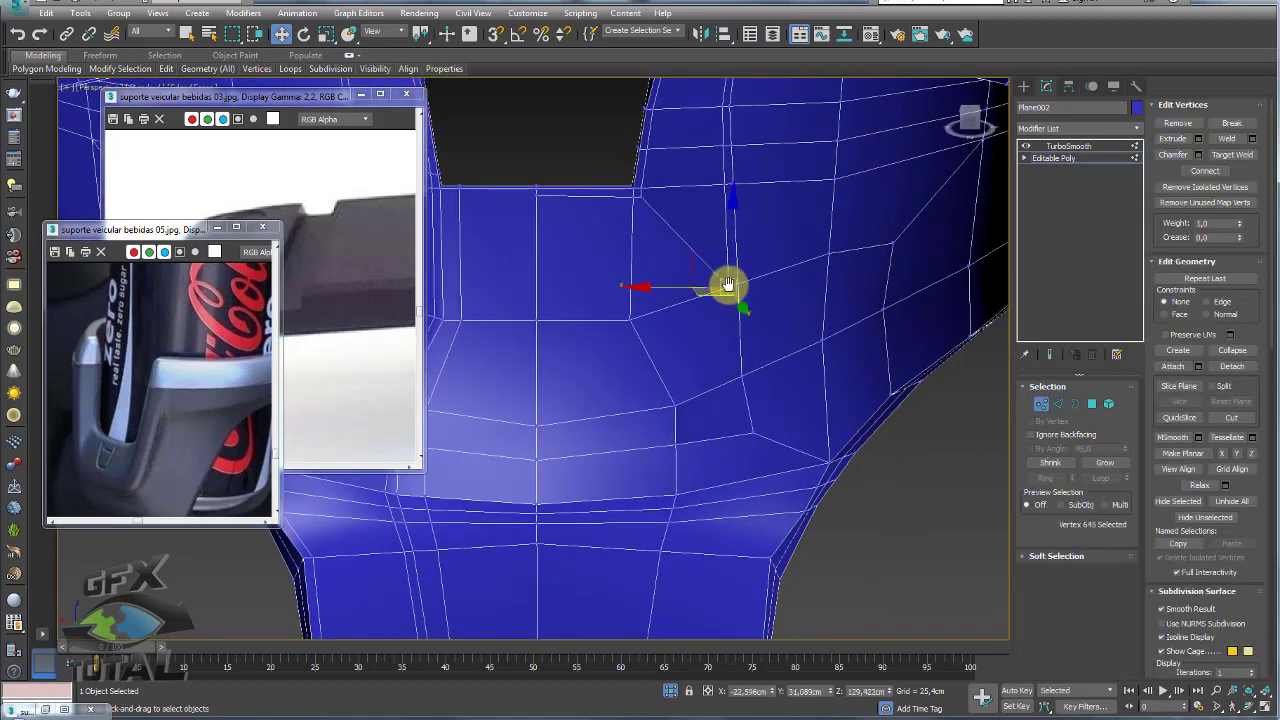
mouse_move(697, 291)
left_mouse_down()
mouse_move(673, 291)
mouse_move(688, 282)
left_mouse_up()
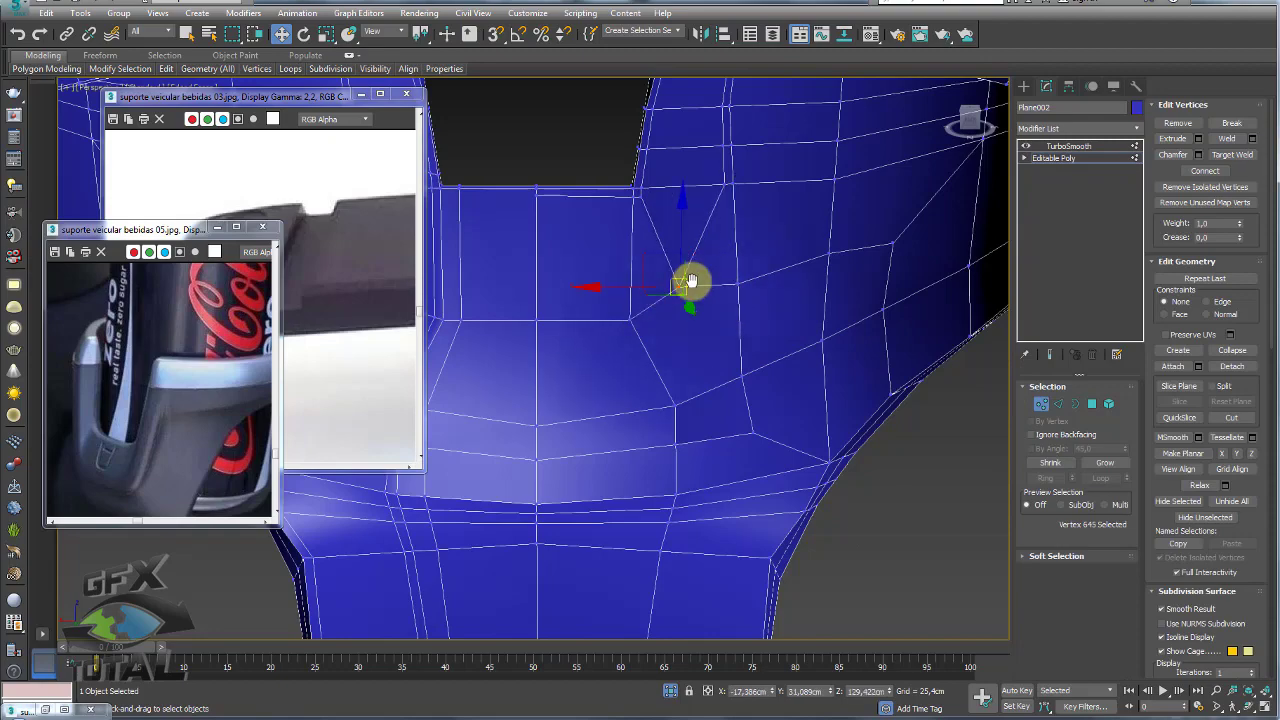
middle_click_drag(688, 282, 707, 290, "alt")
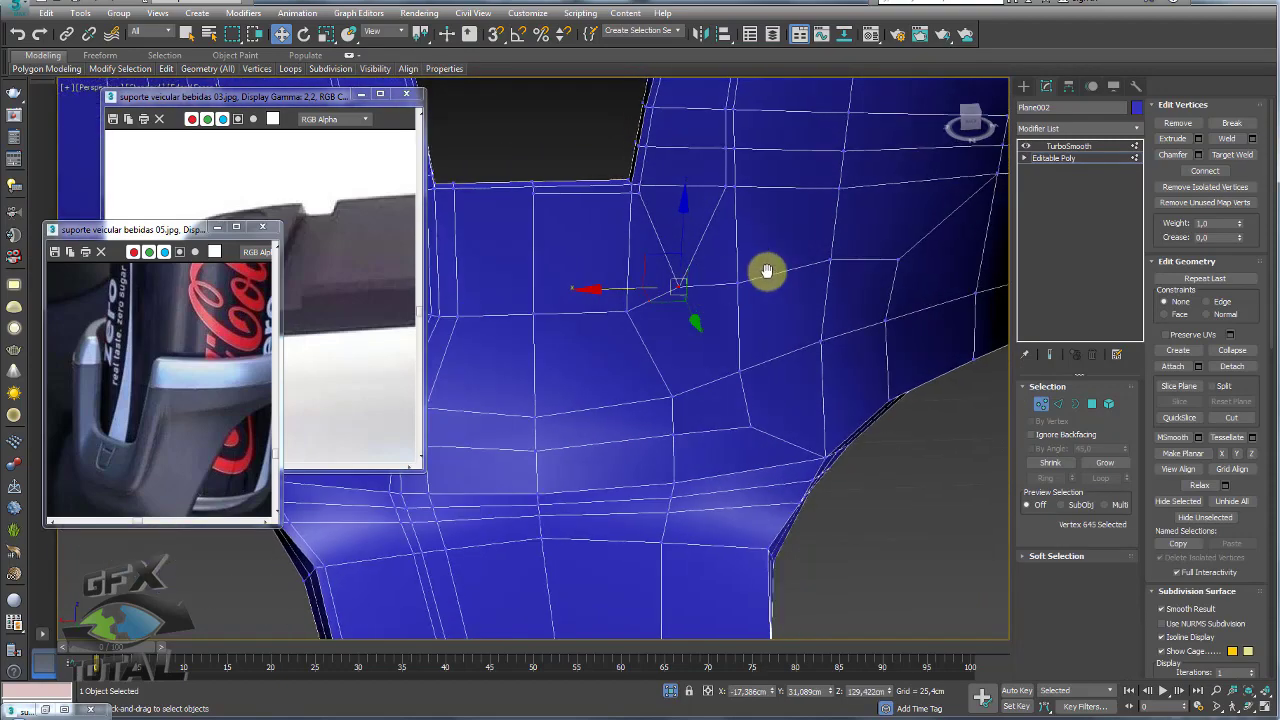
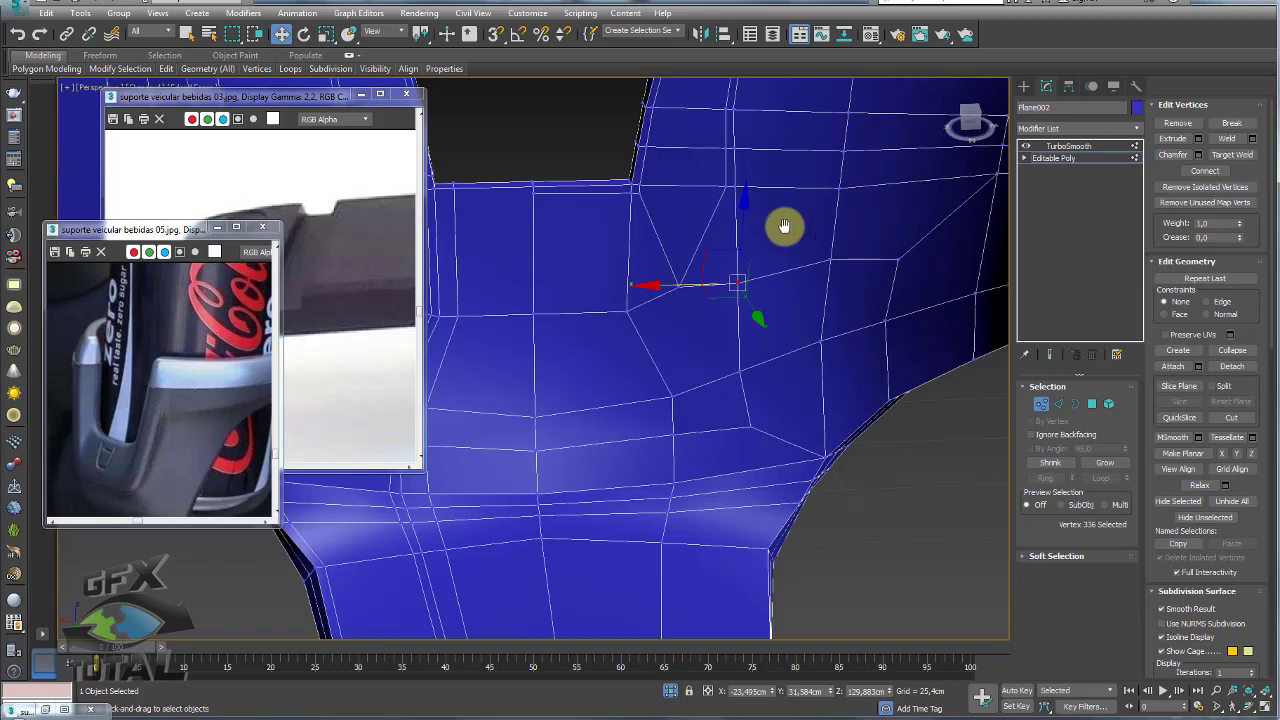
Select three vertices around the notch corner and shift them slightly left along X.
left_click(724, 186)
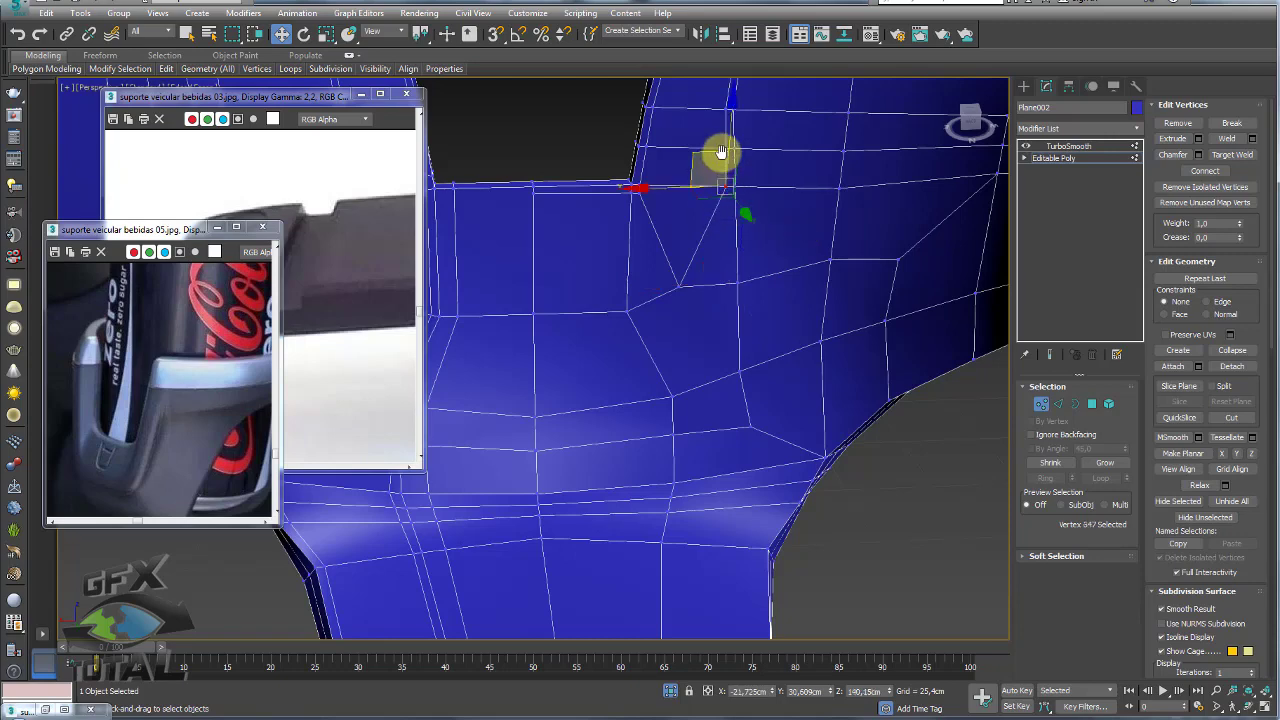
left_click(721, 152, "ctrl")
middle_click_drag(723, 110, 737, 195)
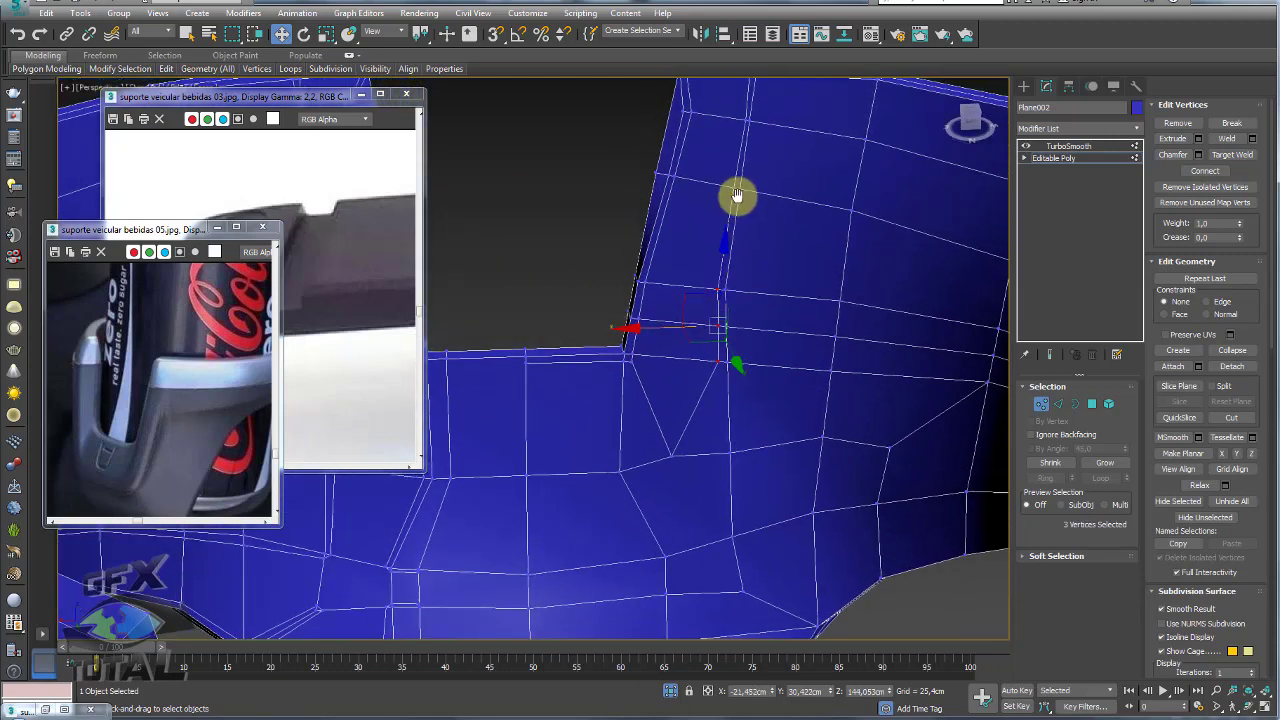
left_click(734, 187, "ctrl")
left_click_drag(672, 291, 649, 294)
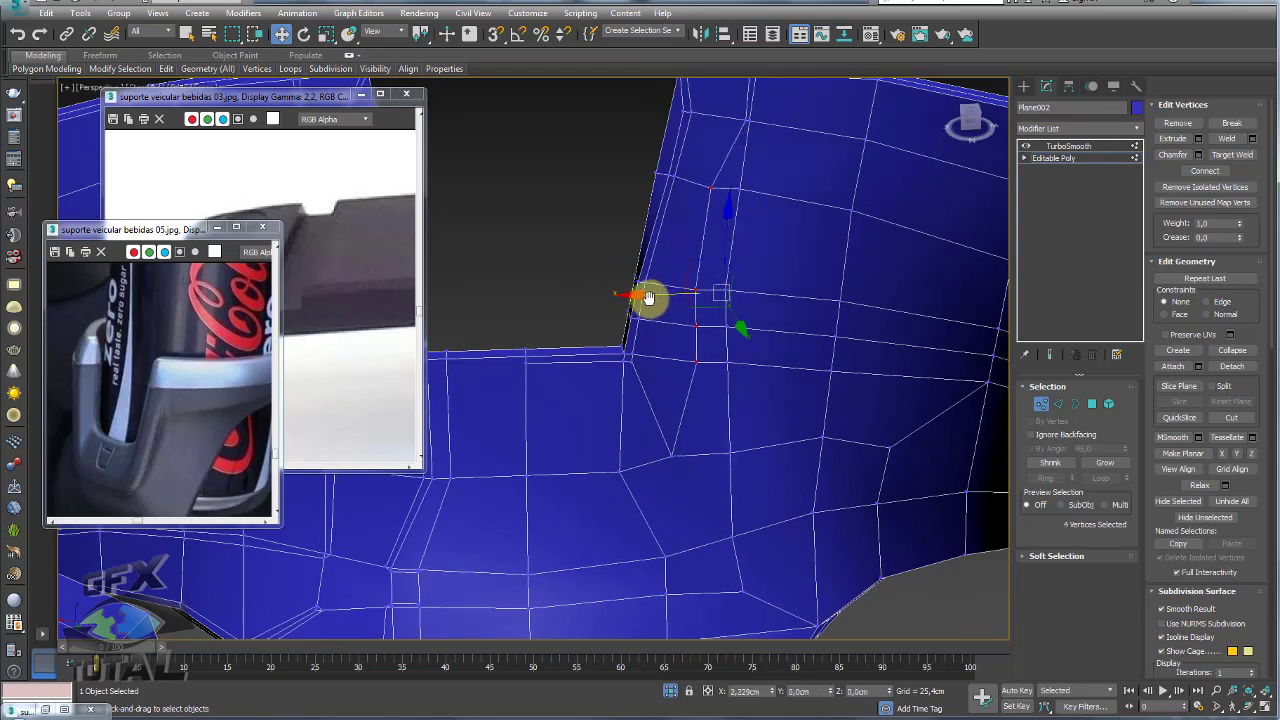
left_click_drag(741, 121, 672, 124)
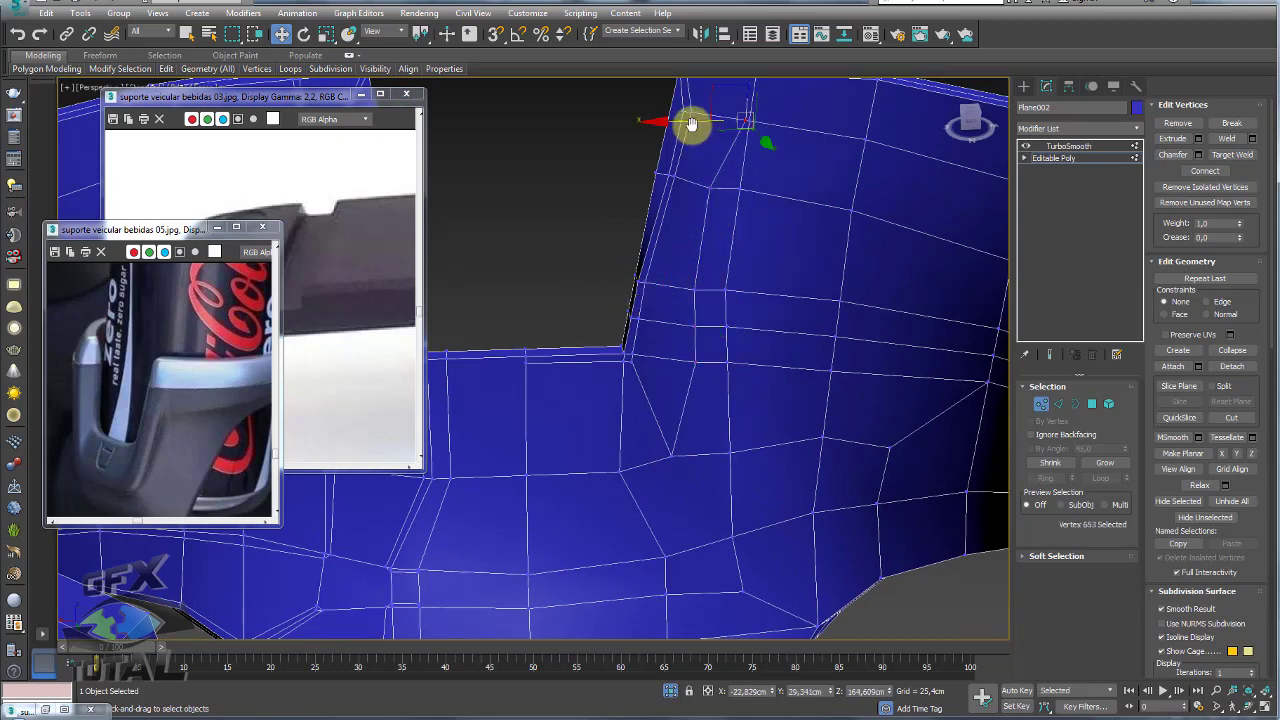
Set the move constraint to Edge and reselect just the single notch-corner vertex.
middle_click_drag(700, 323, 713, 327, "alt")
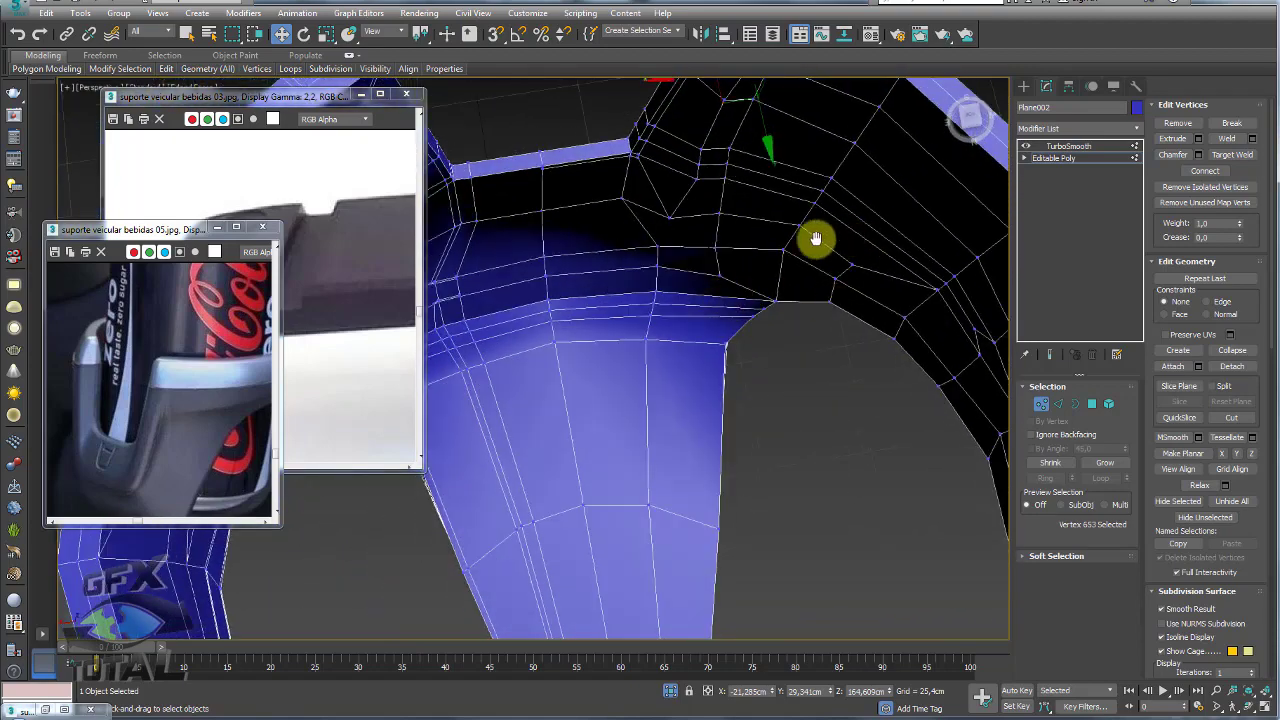
left_click(738, 208)
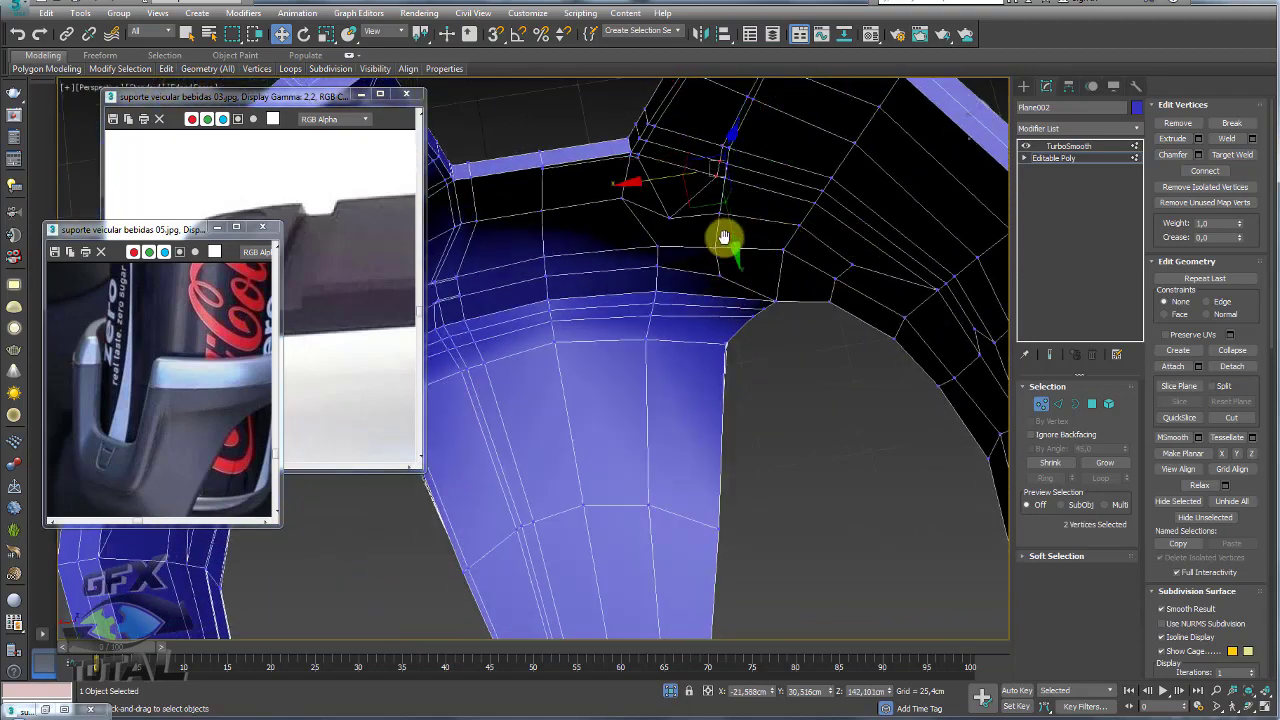
mouse_move(738, 240)
middle_mouse_down("alt")
mouse_move(726, 326)
mouse_move(760, 320)
middle_mouse_up("alt")
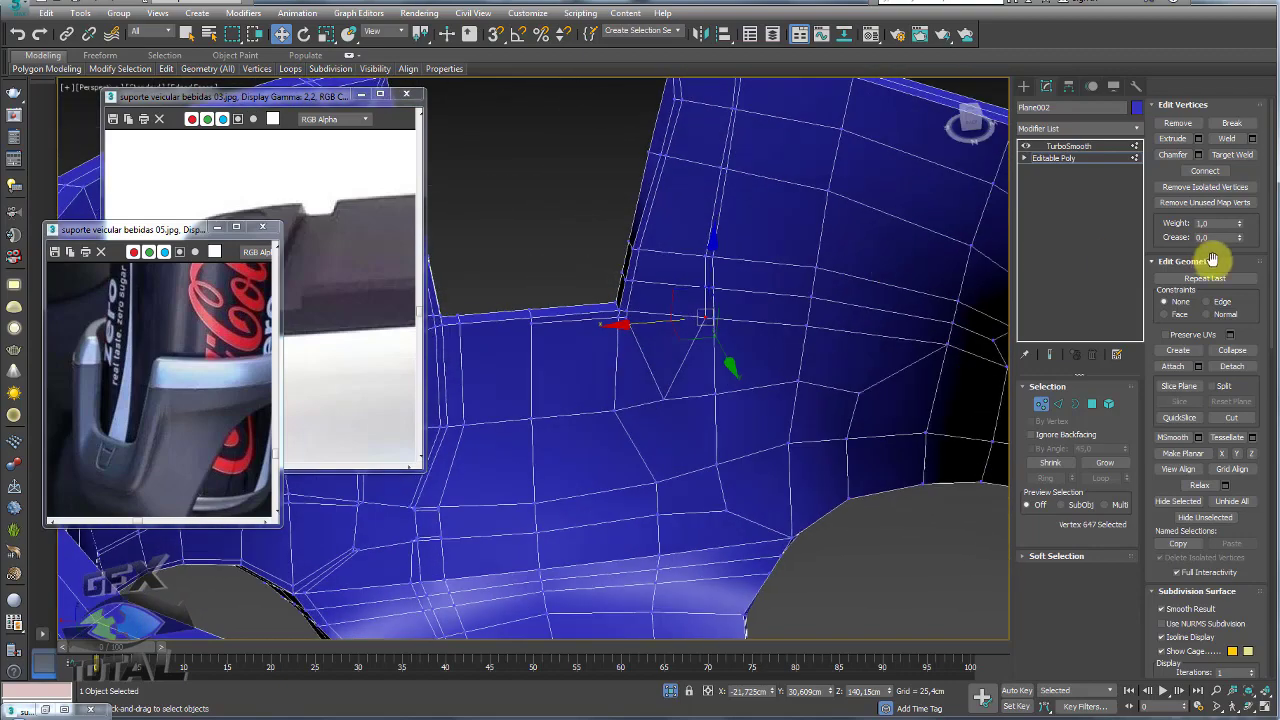
left_click(1213, 302)
left_click(705, 287, "ctrl")
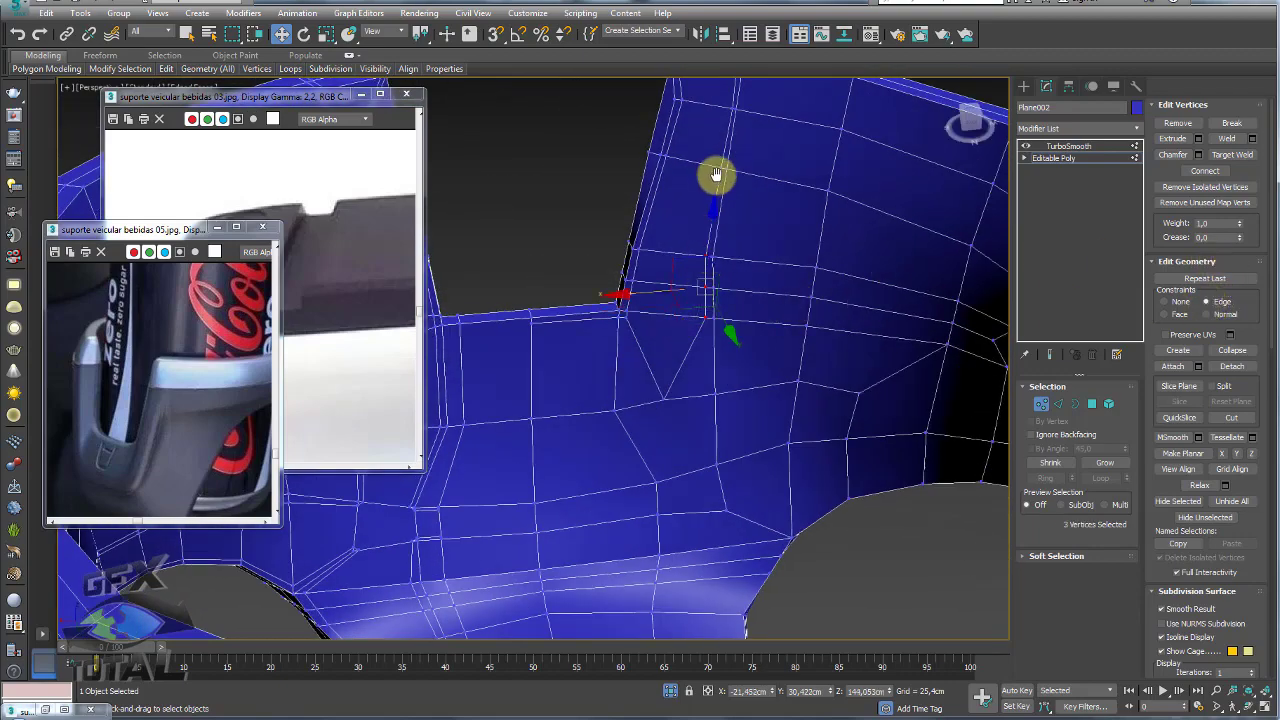
left_click(718, 132, "ctrl")
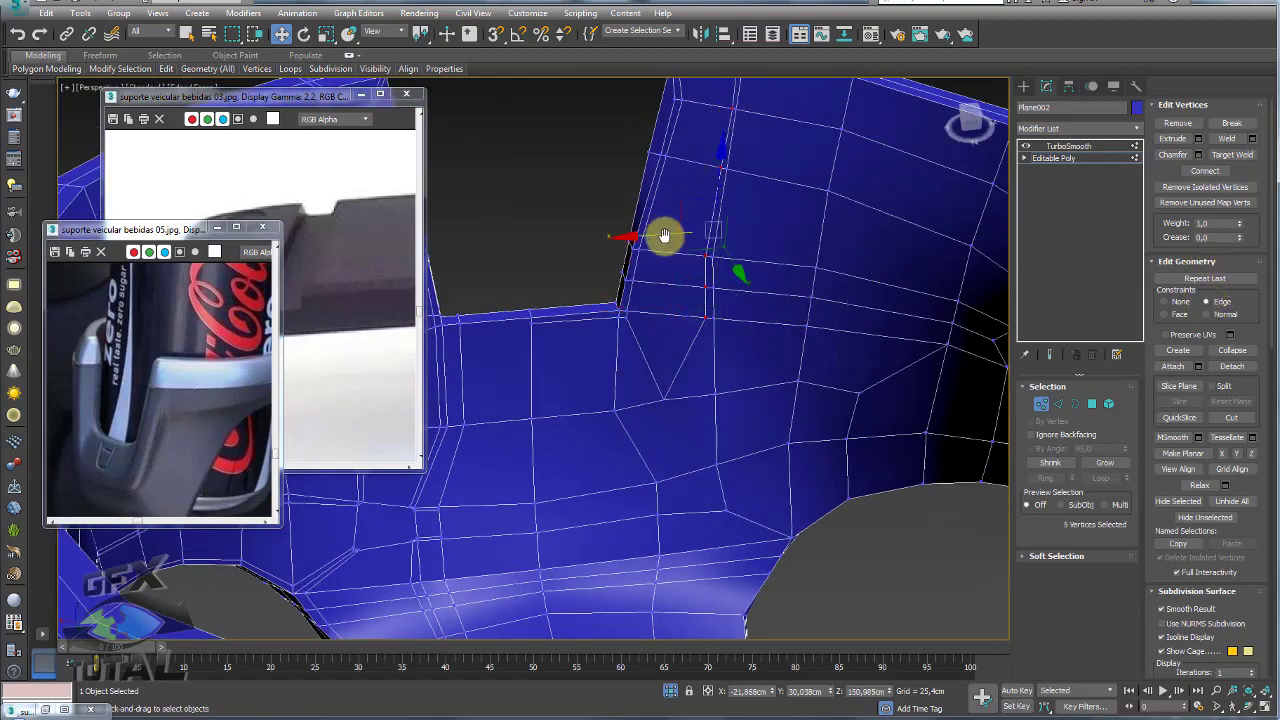
left_click(663, 237, "ctrl")
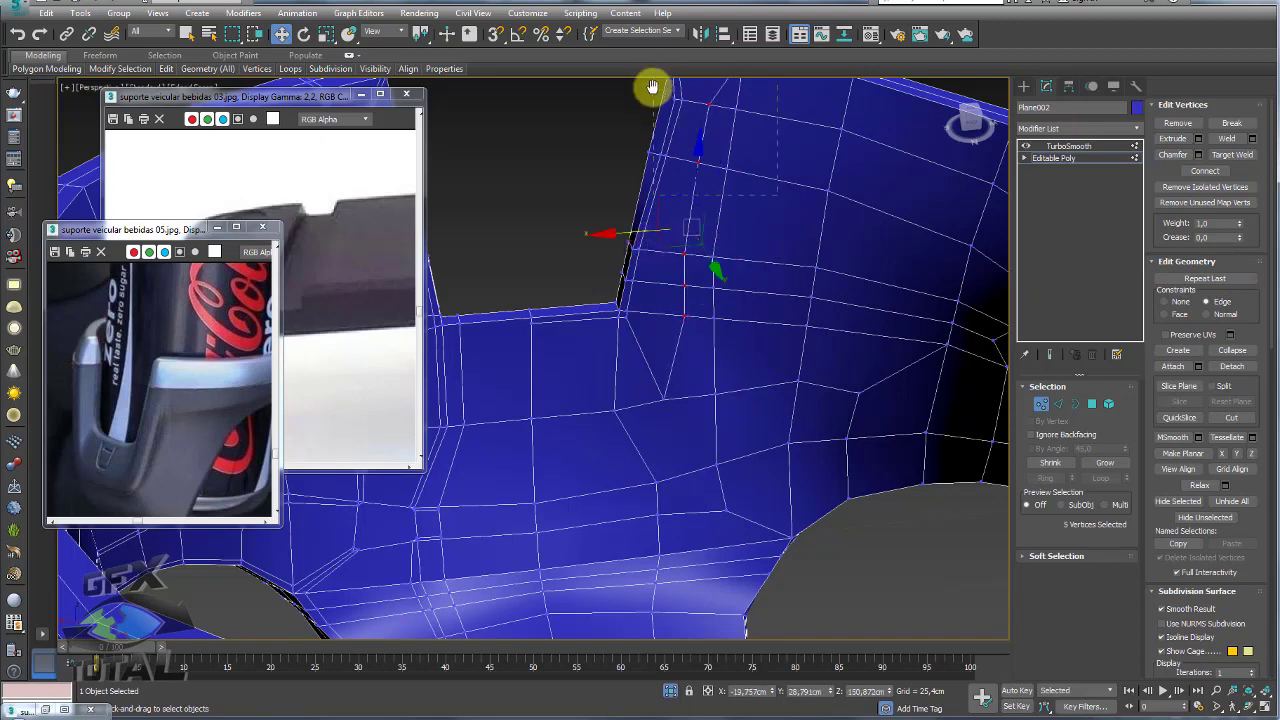
key("ctrl+z")
key("ctrl+z")
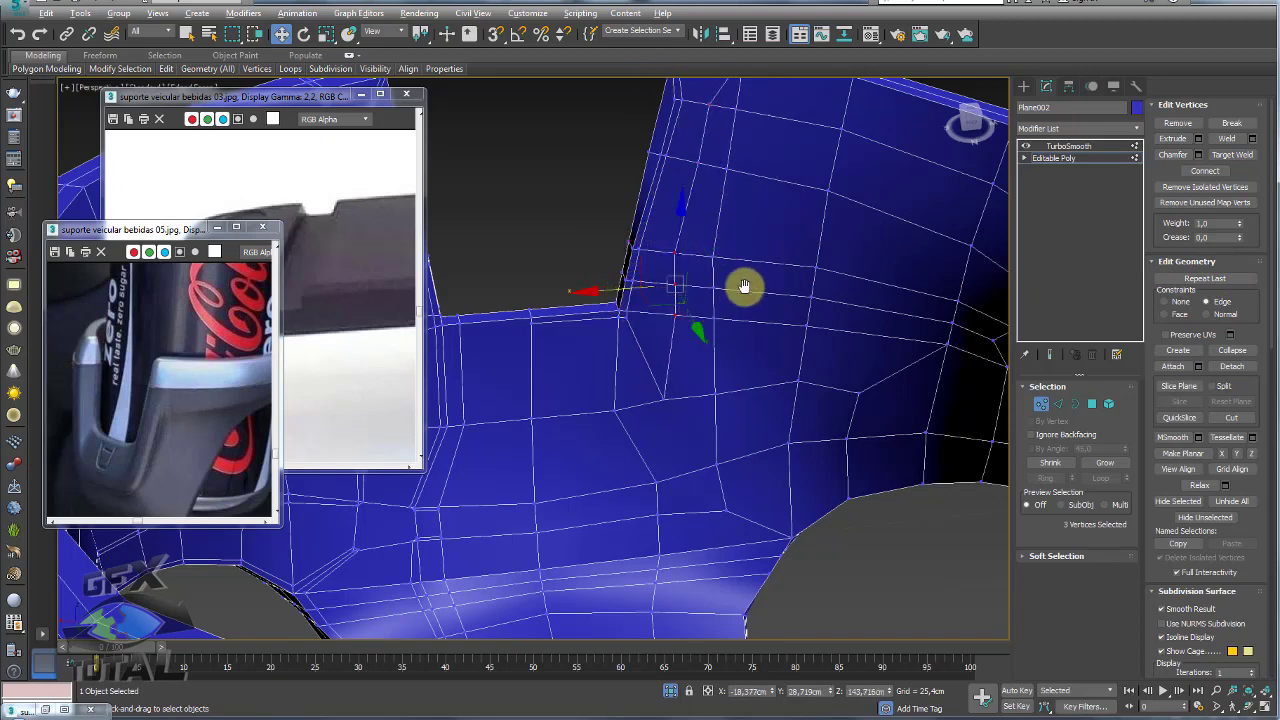
left_click(676, 316)
mouse_move(678, 364)
middle_mouse_down("alt")
mouse_move(720, 266)
mouse_move(714, 246)
mouse_move(709, 300)
mouse_move(694, 272)
mouse_move(734, 363)
mouse_move(760, 380)
mouse_move(718, 381)
mouse_move(1108, 397)
middle_mouse_up("alt")
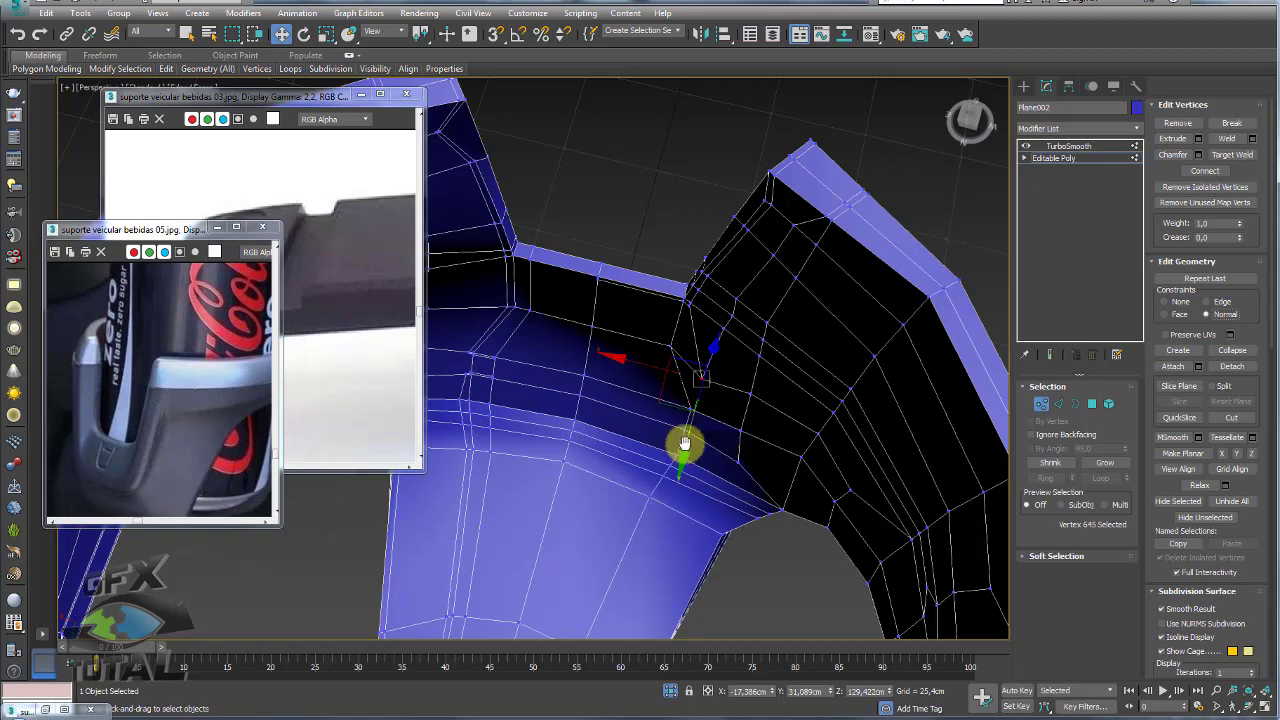
Set the vertex move constraint back to None.
mouse_move(668, 460)
middle_mouse_down("alt")
mouse_move(703, 426)
mouse_move(737, 326)
mouse_move(863, 316)
middle_mouse_up("alt")
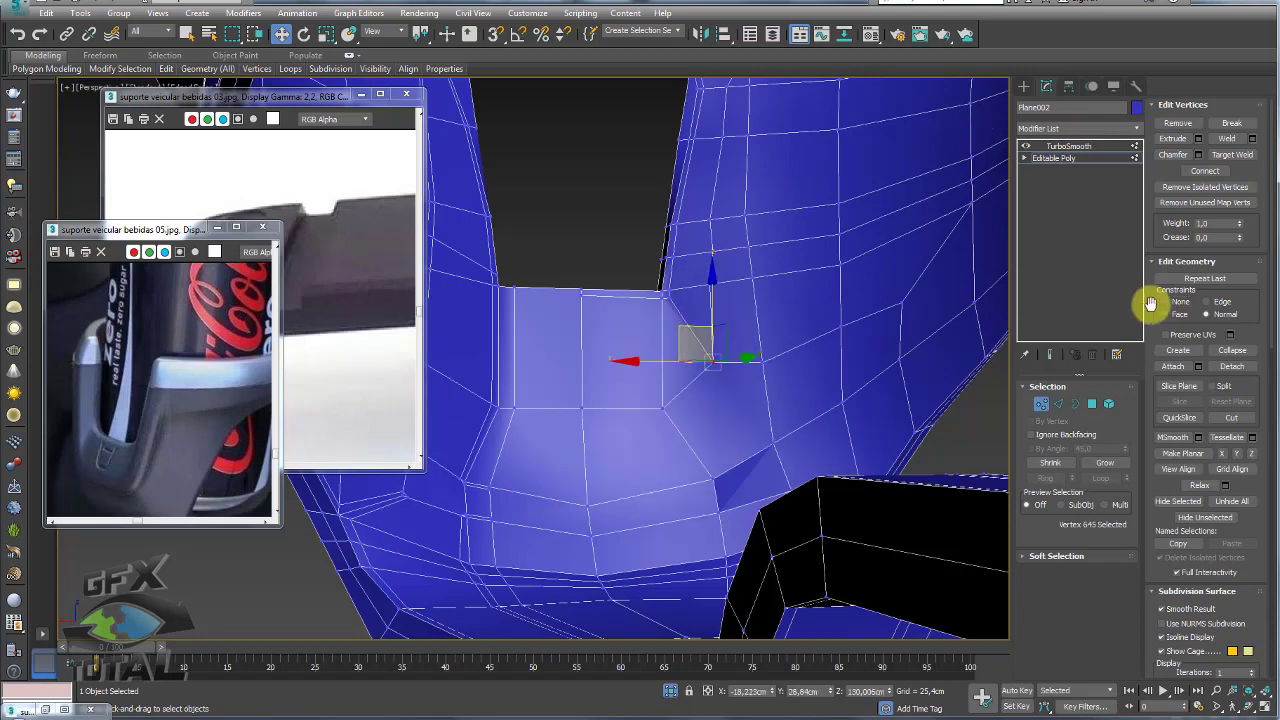
left_click(1163, 301)
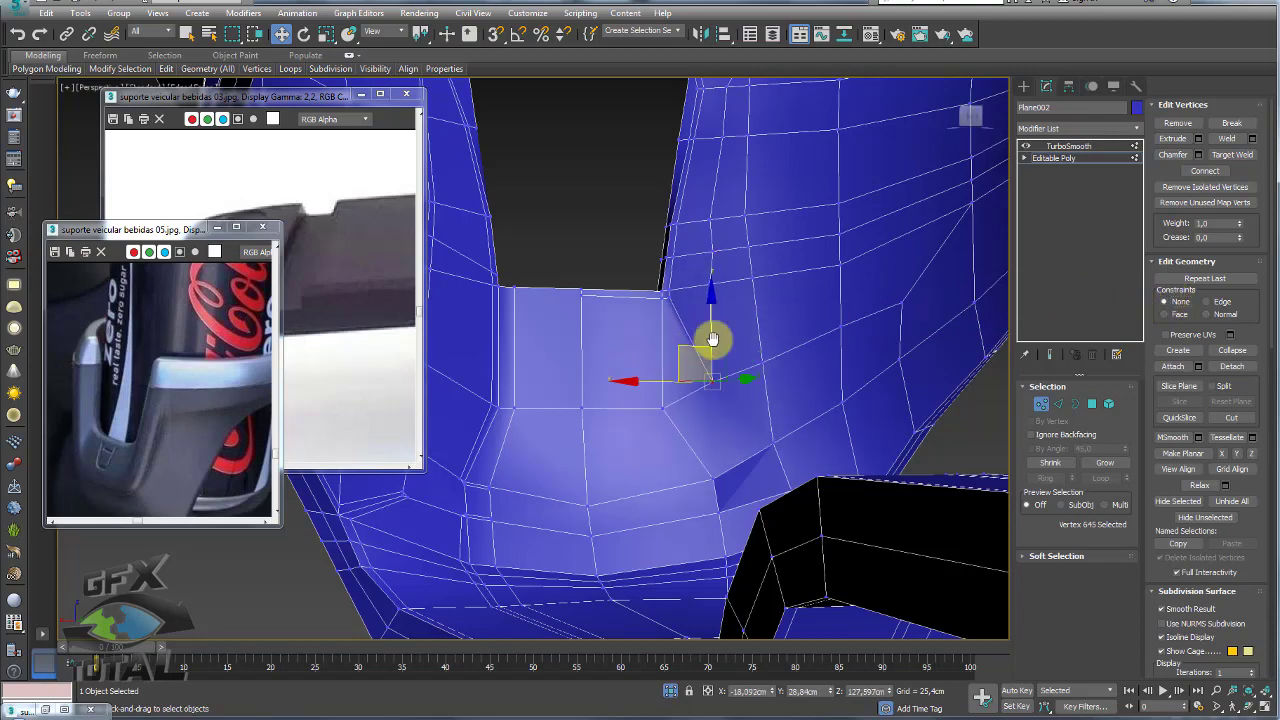
mouse_move(712, 340)
middle_mouse_down("alt")
mouse_move(737, 394)
mouse_move(766, 366)
mouse_move(743, 369)
mouse_move(744, 348)
mouse_move(779, 373)
middle_mouse_up("alt")
scroll(744, 348, "up", 3)
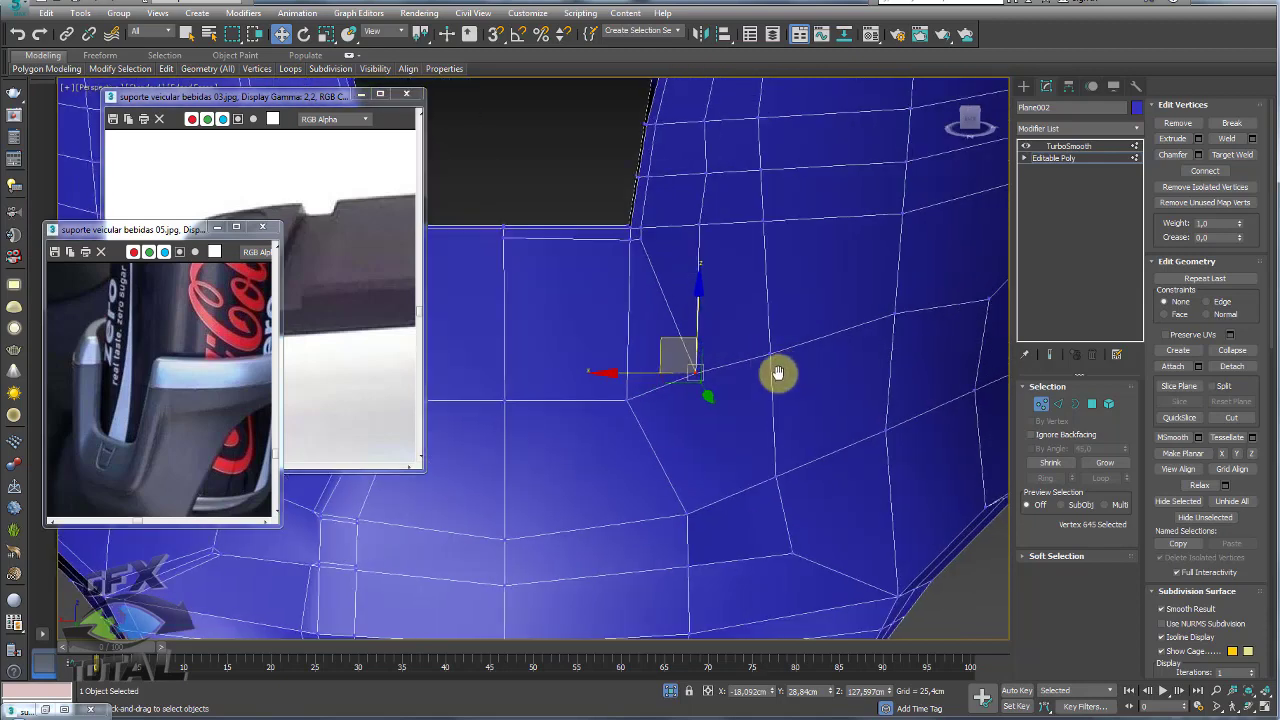
Target-weld the stray corner vertex onto its neighbouring vertex.
left_click(1232, 154)
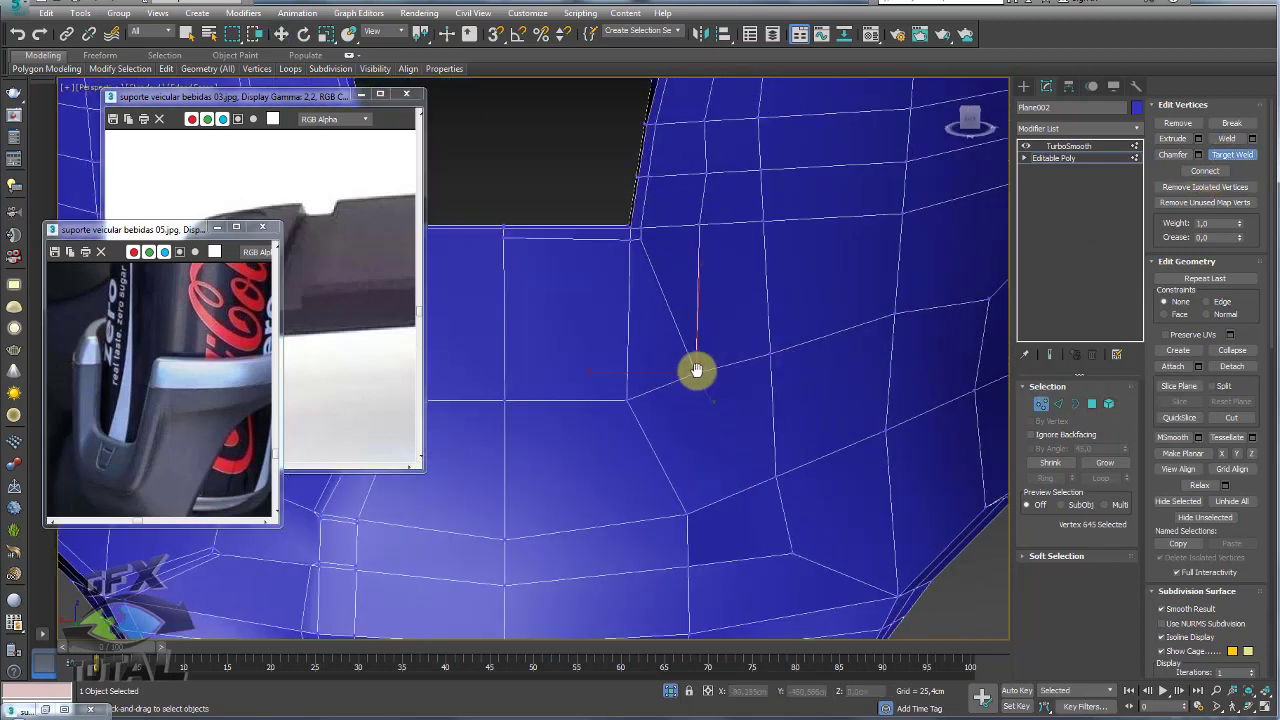
scroll(775, 350, "down", 2)
scroll(771, 277, "down", 5)
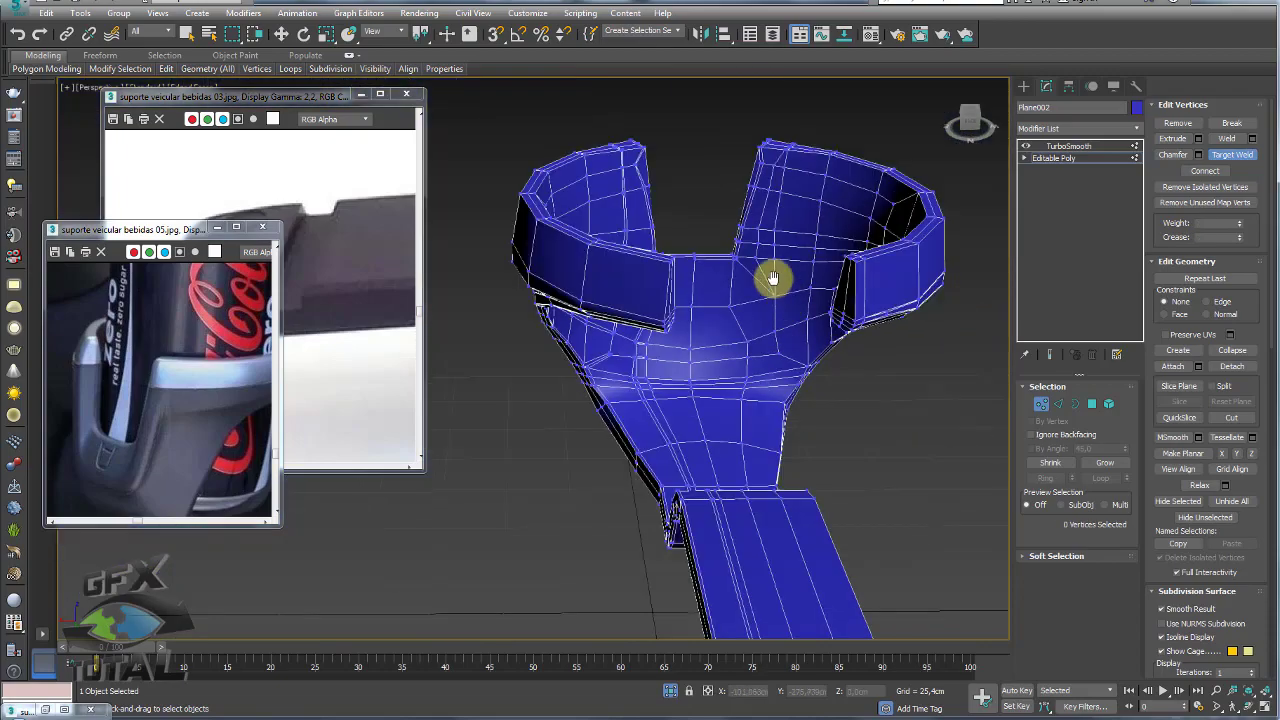
scroll(771, 270, "up", 5)
scroll(771, 263, "up", 2)
scroll(740, 365, "down", 5)
scroll(800, 335, "up", 5)
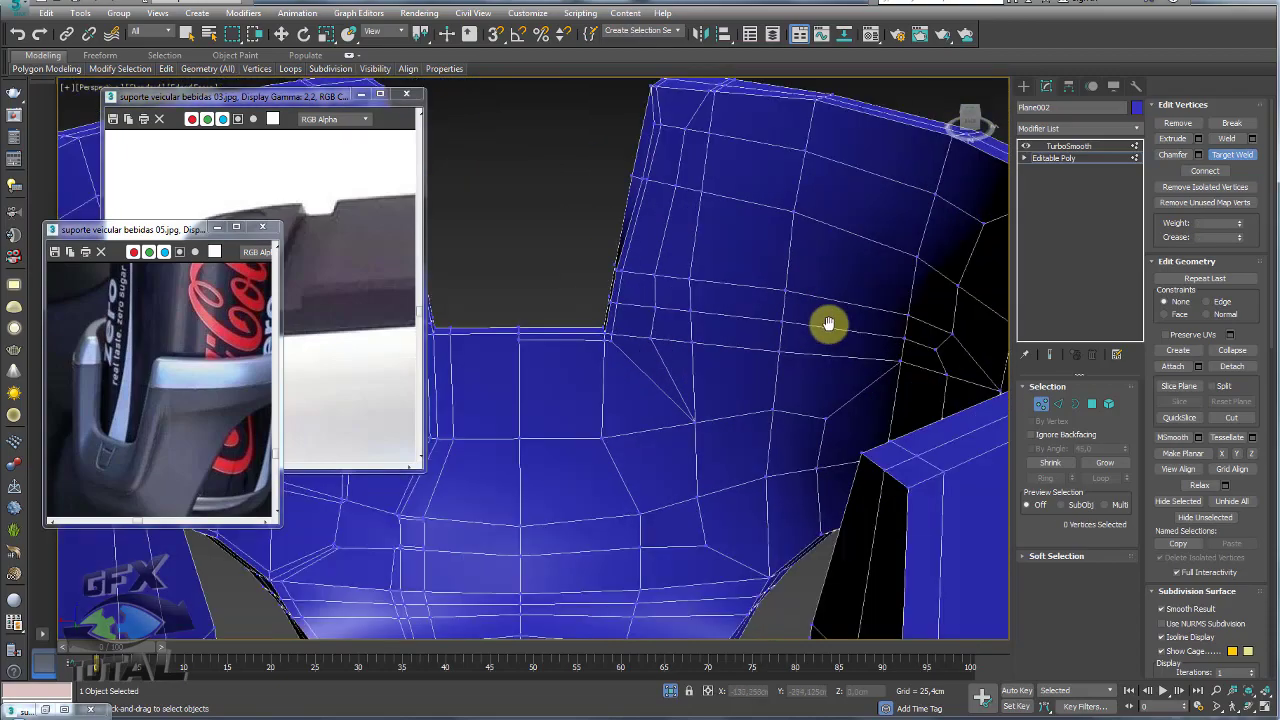
scroll(766, 337, "down", 5)
middle_click_drag(806, 343, 791, 289, "alt")
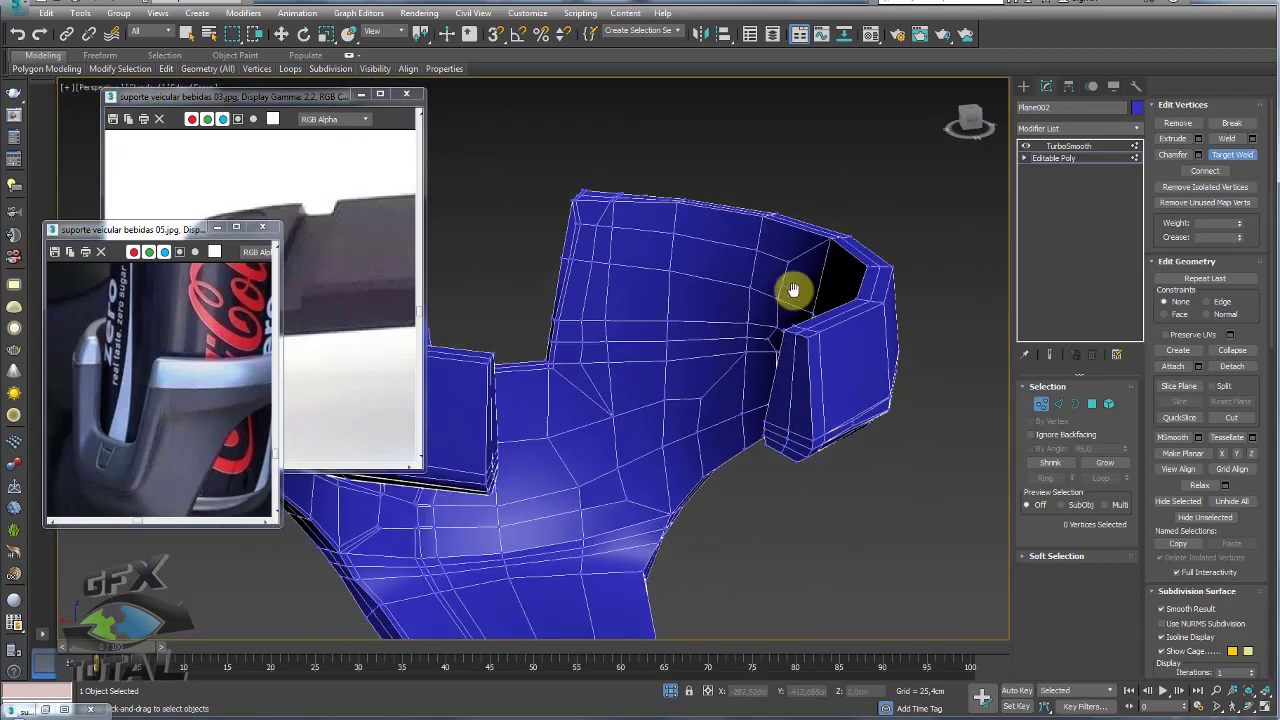
scroll(696, 270, "up", 5)
scroll(696, 270, "up", 2)
scroll(771, 277, "up", 3)
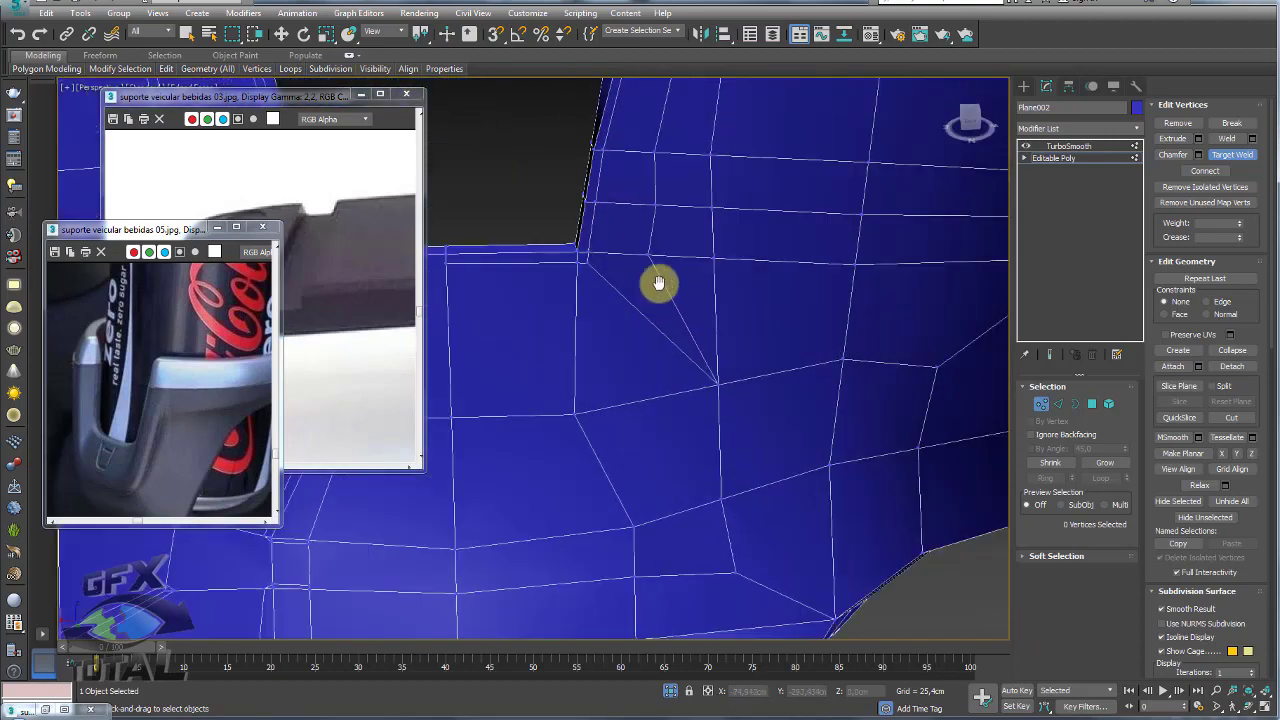
Select the diagonal edge at the notch corner.
left_click(1058, 404)
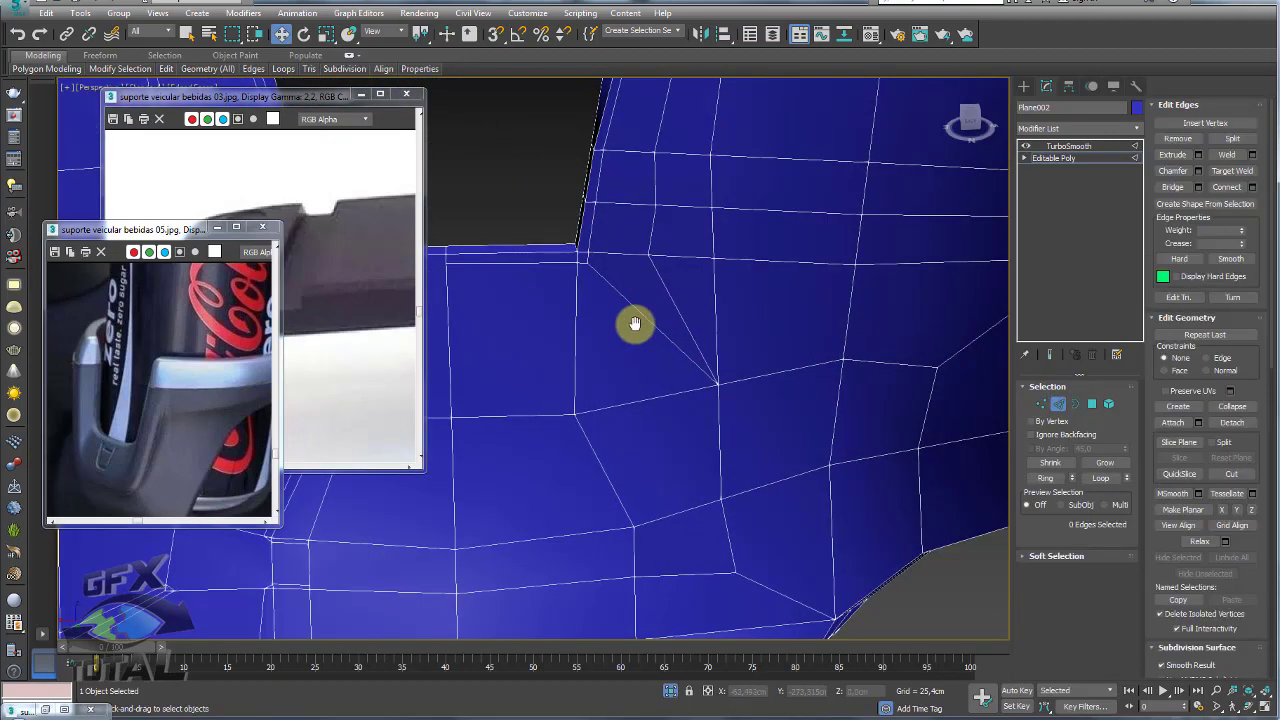
left_click(650, 323)
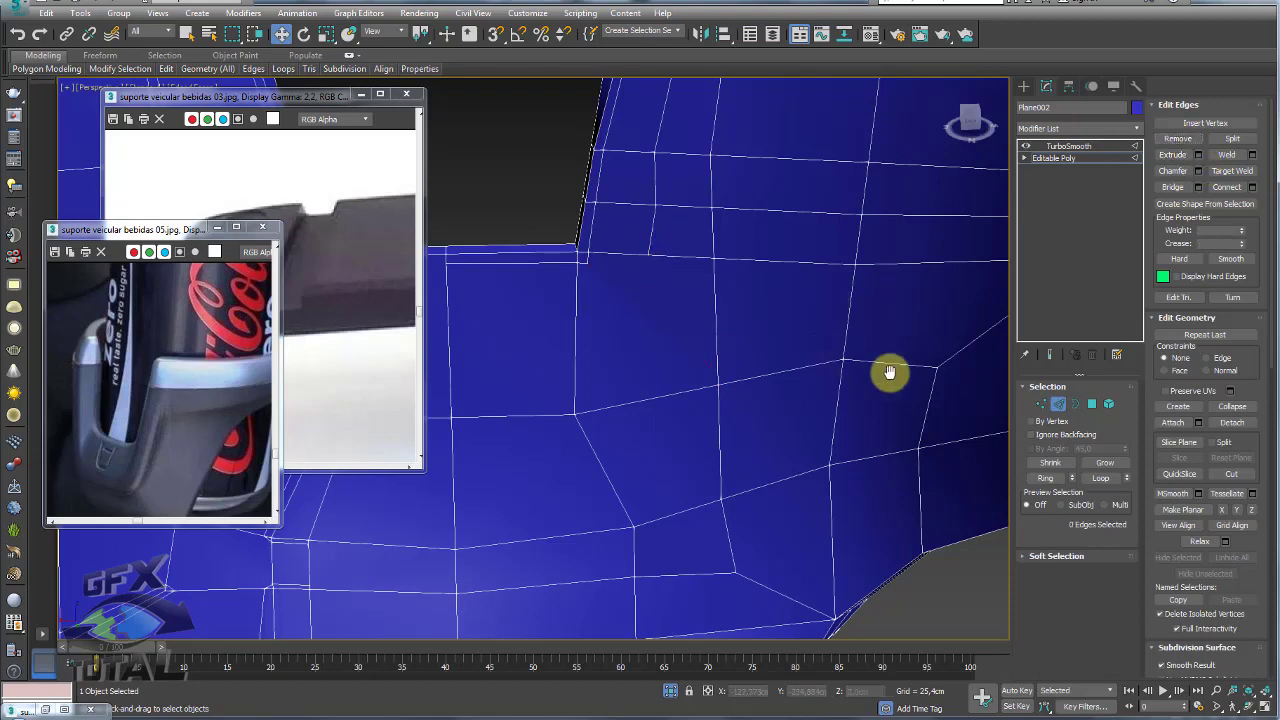
left_click(1041, 404)
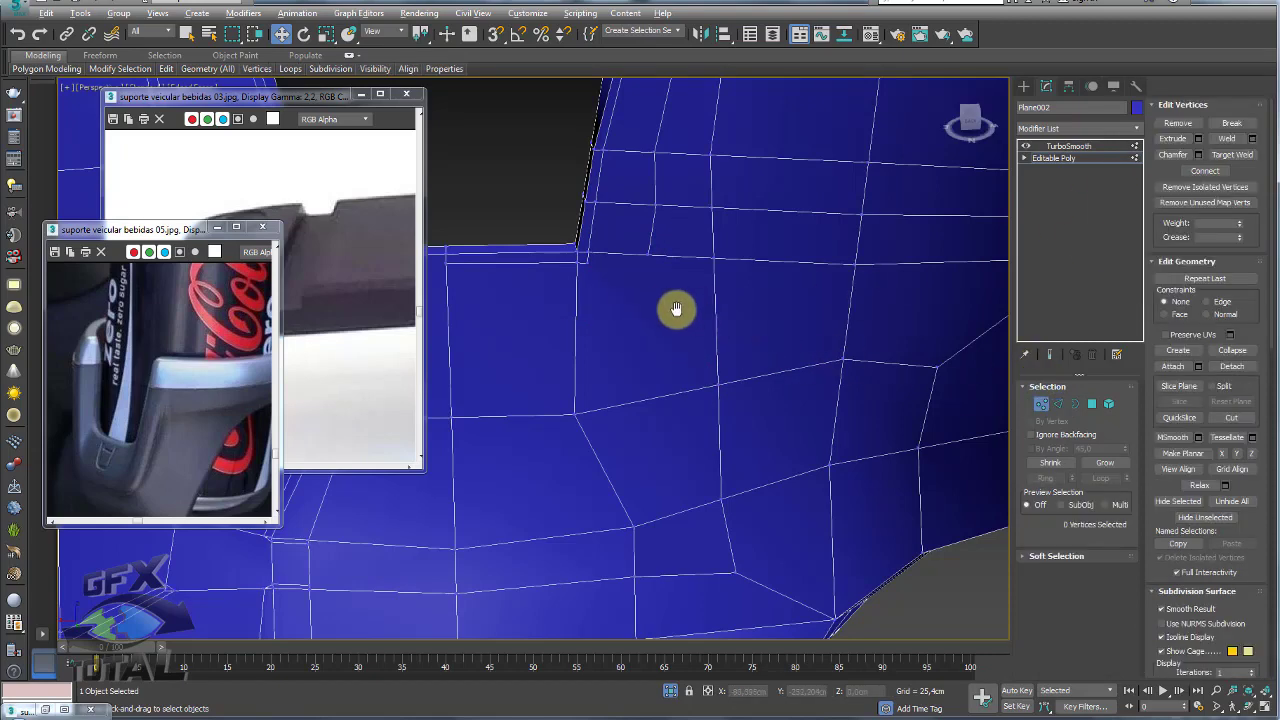
Cut new edges from the notch corner to the vertices down-right and to the left.
left_click_drag(648, 255, 645, 331)
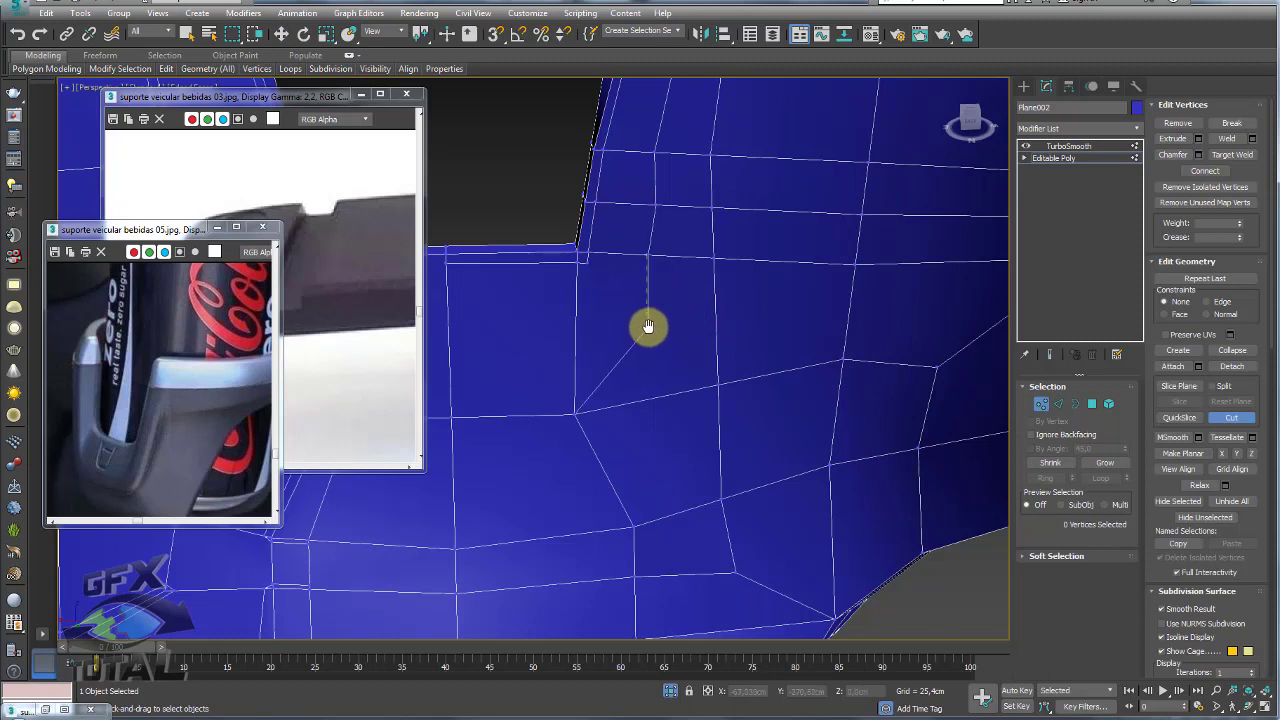
left_click(648, 326)
left_click(718, 384)
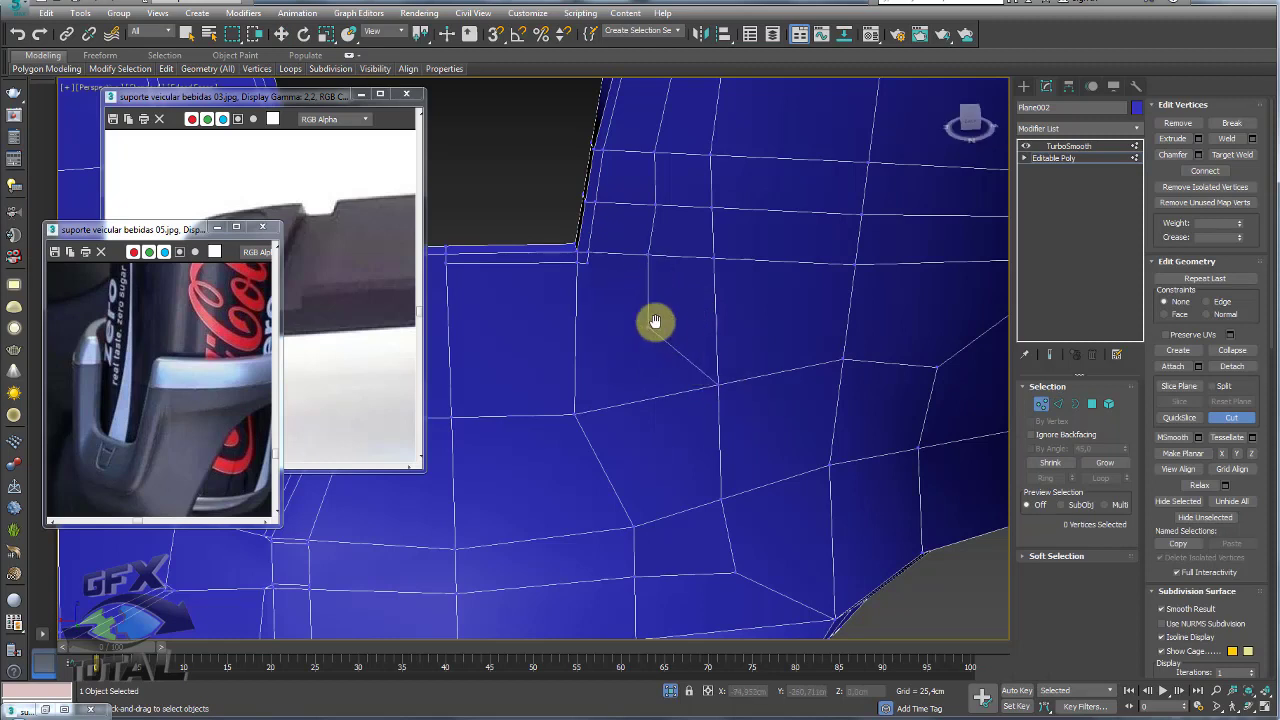
left_click(589, 262)
left_click(650, 324)
right_click(594, 334)
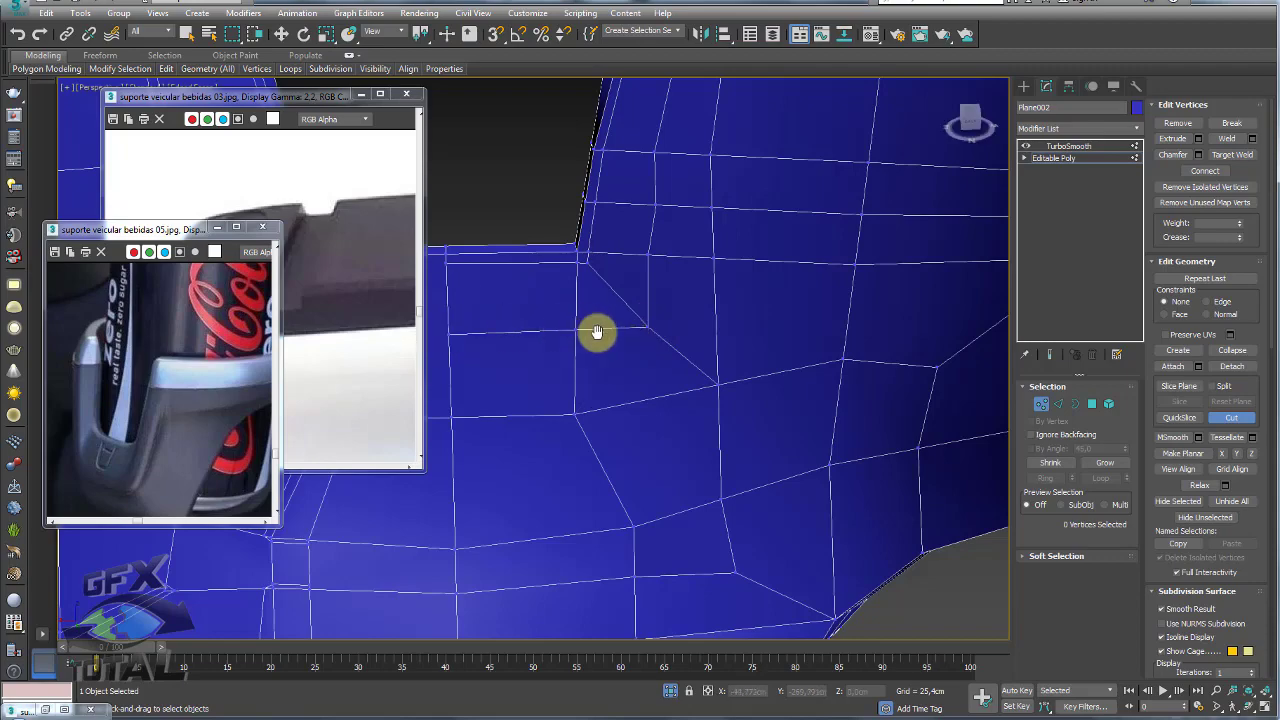
scroll(594, 334, "down", 5)
scroll(594, 351, "down", 3)
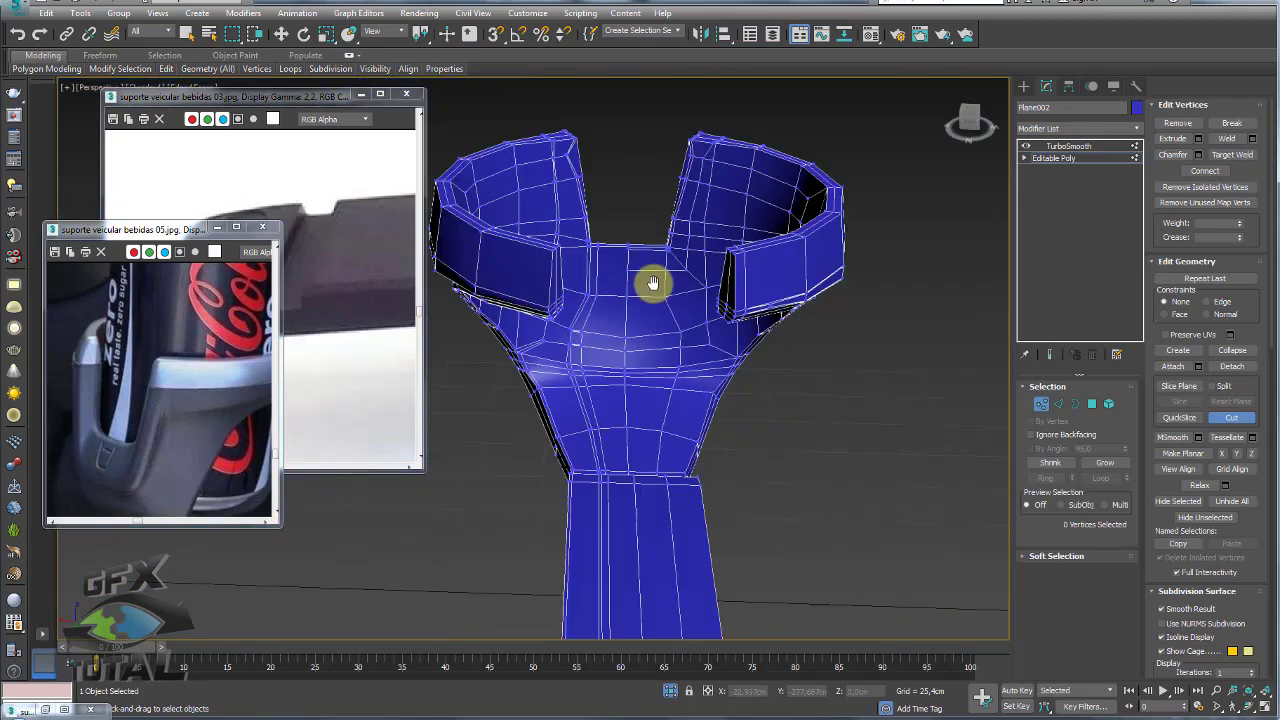
left_click(1094, 403)
Delete the left-front half's polygons and remove TurboSmooth from the modifier stack.
left_click_drag(491, 417, 491, 417)
key("Delete")
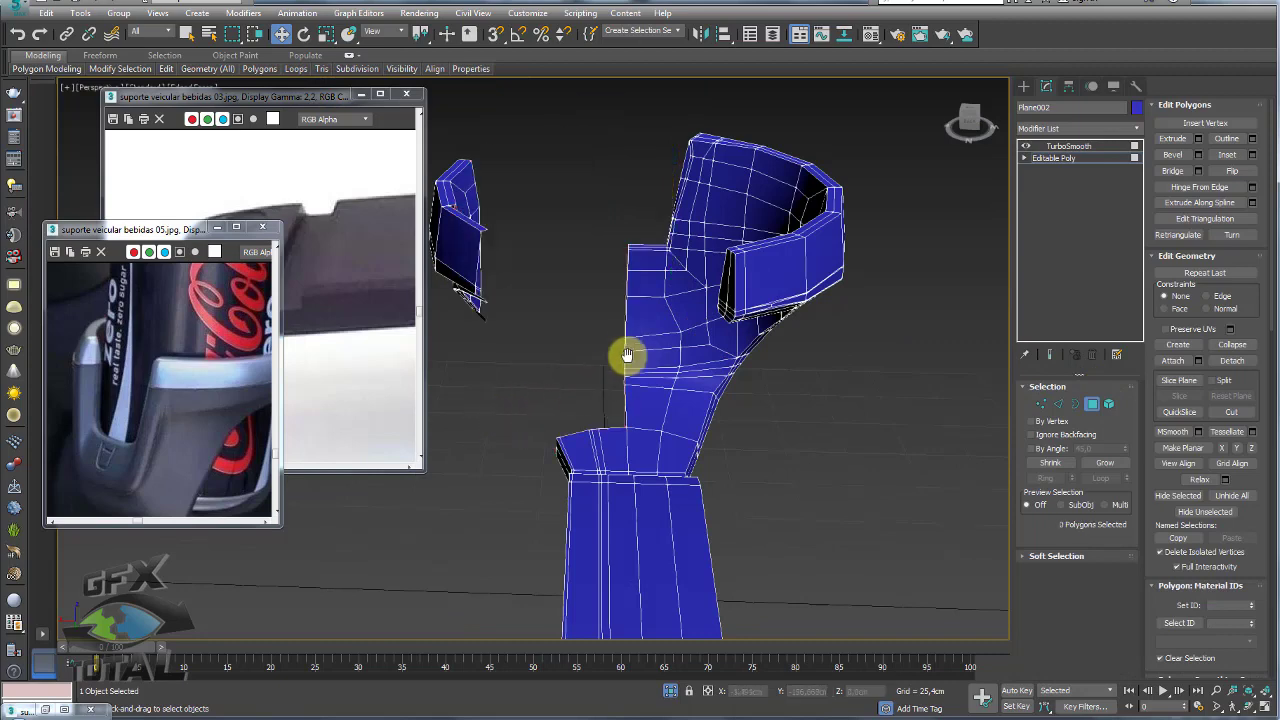
left_click(1060, 158)
left_click(1076, 146)
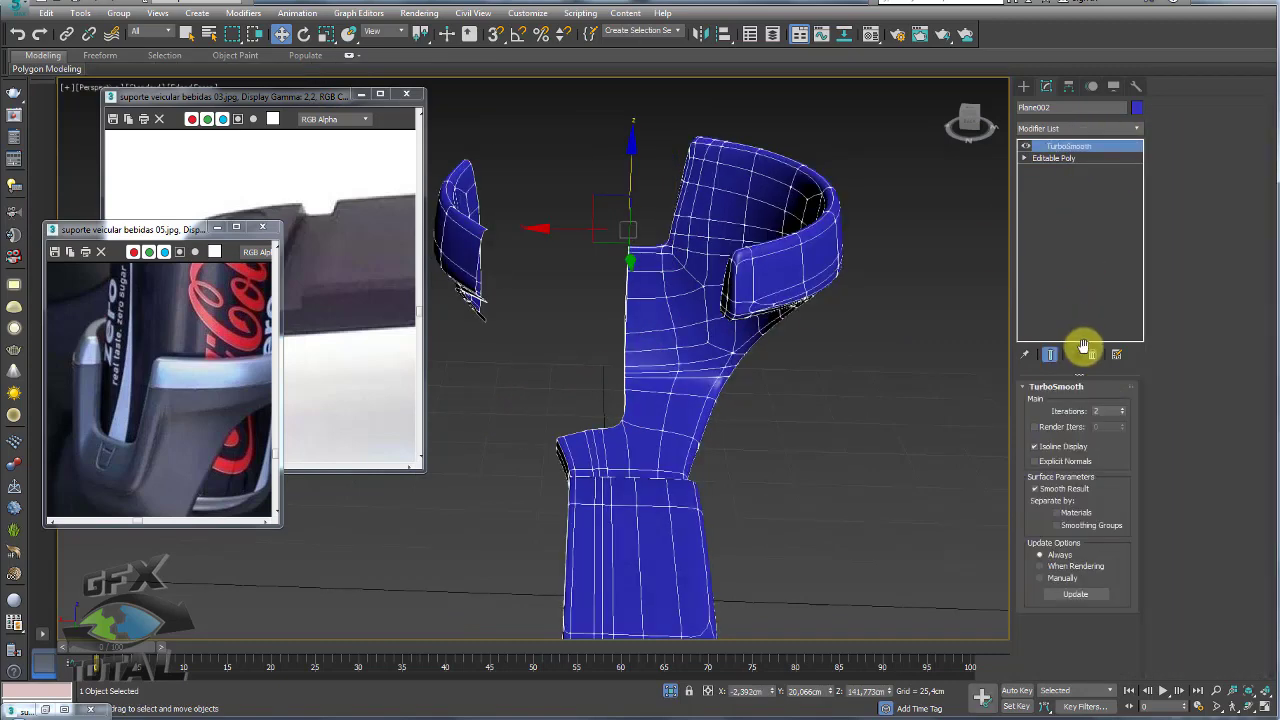
left_click(1091, 354)
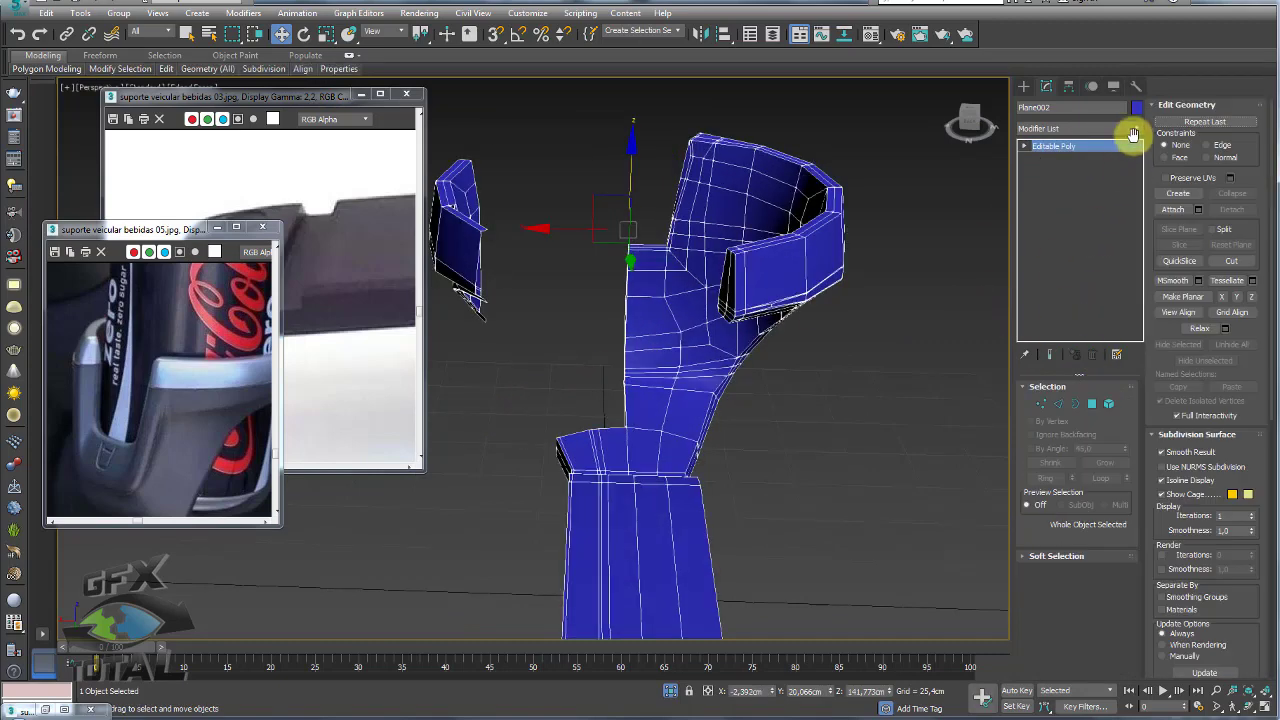
Add a Symmetry modifier with Flip enabled to mirror the remaining half.
left_click(1133, 135)
left_click_drag(1137, 163, 1134, 651)
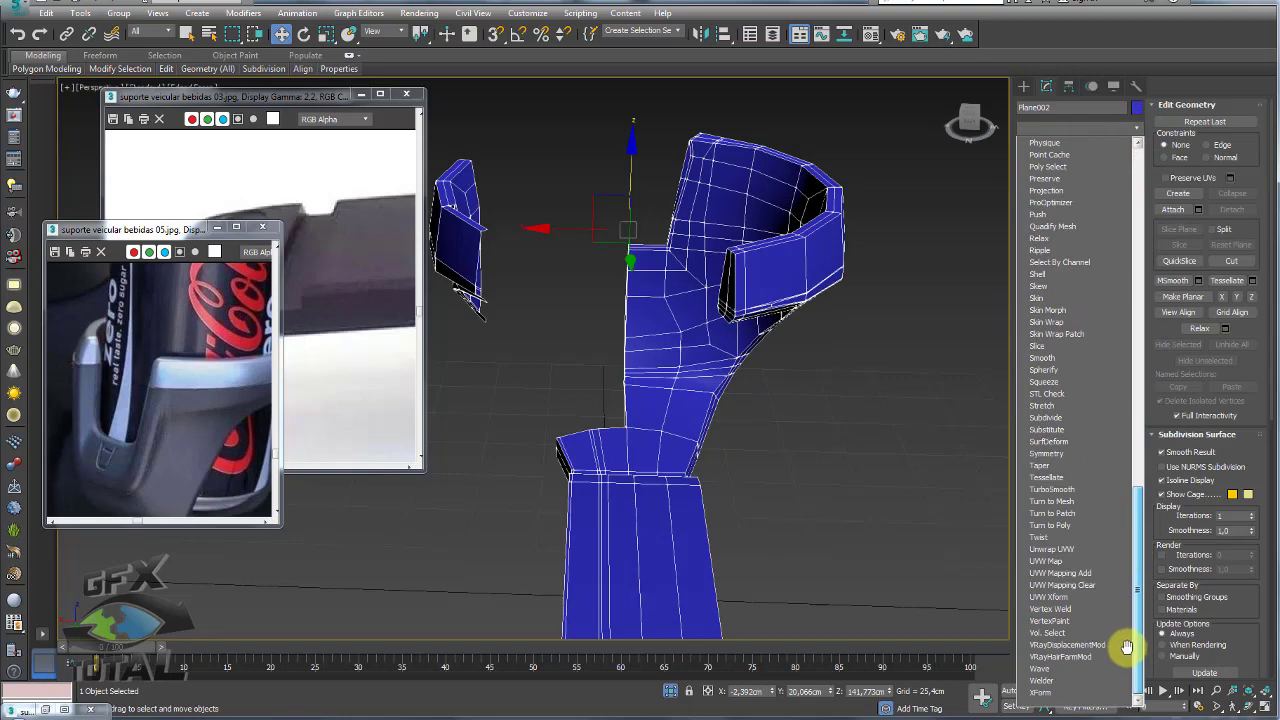
left_click(1062, 456)
left_click(1057, 436)
middle_click_drag(865, 411, 880, 420, "alt")
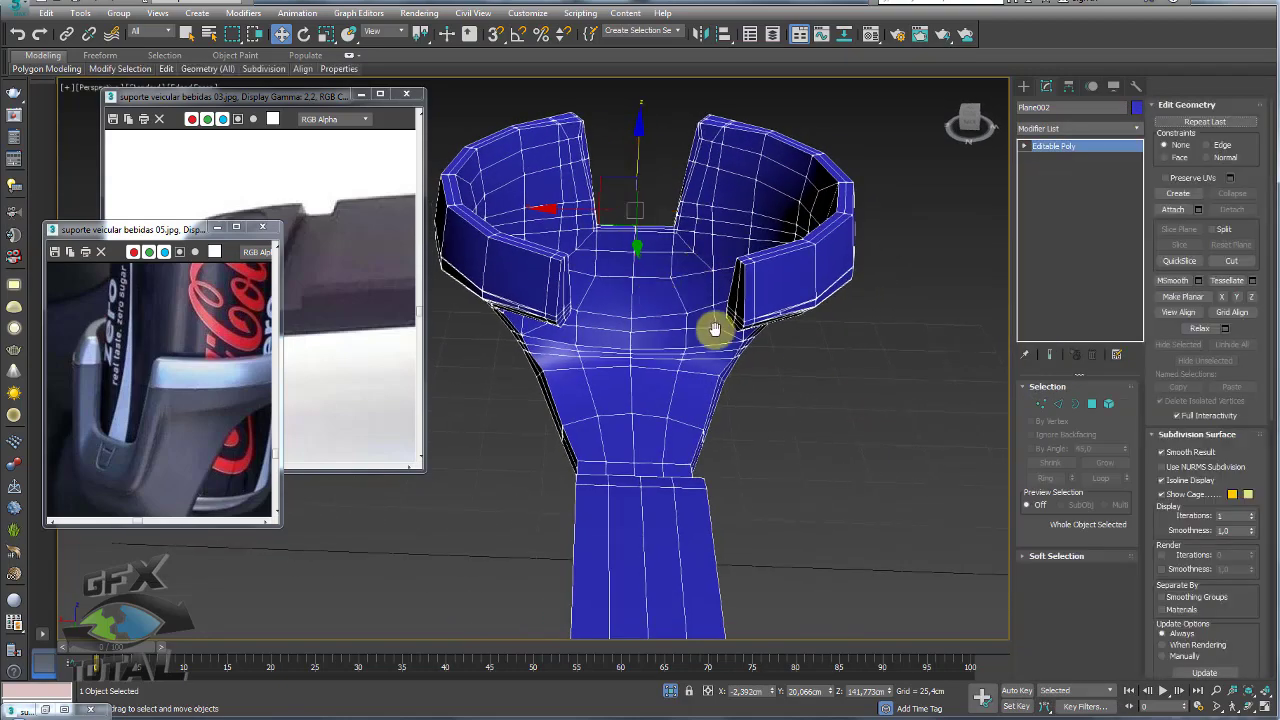
mouse_move(714, 326)
middle_mouse_down("alt")
mouse_move(711, 391)
mouse_move(794, 280)
middle_mouse_up("alt")
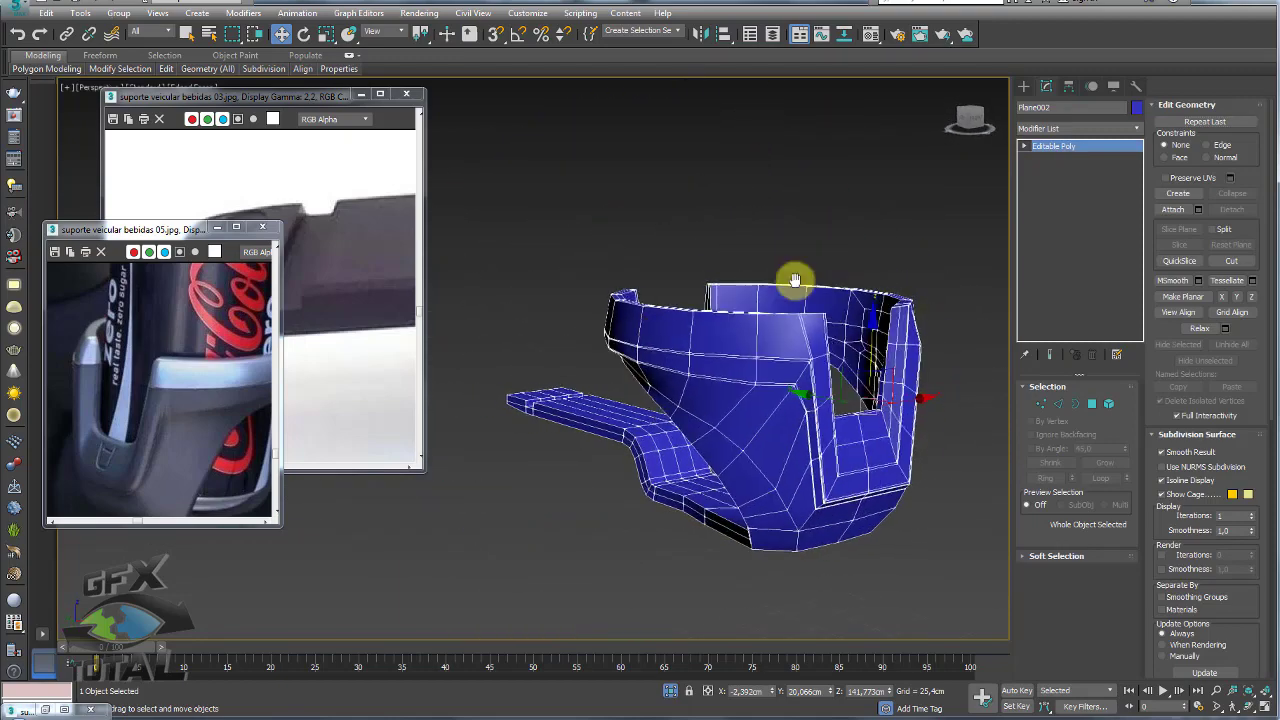
Reapply TurboSmooth to the mirrored cup holder and reselect the model.
left_click(1130, 129)
left_click_drag(1137, 149, 1137, 491)
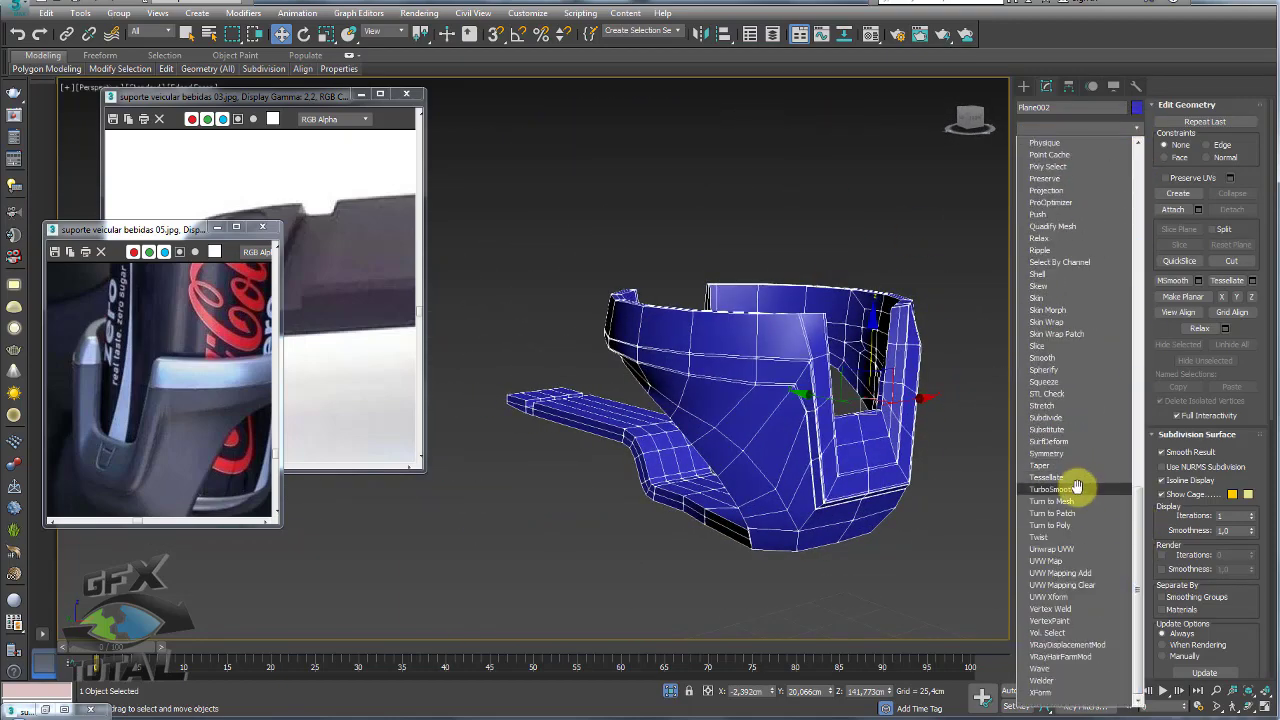
left_click(1077, 487)
mouse_move(929, 523)
middle_mouse_down("alt")
mouse_move(783, 449)
mouse_move(894, 411)
mouse_move(720, 289)
mouse_move(685, 293)
mouse_move(563, 249)
mouse_move(611, 383)
mouse_move(783, 480)
mouse_move(687, 409)
mouse_move(831, 446)
middle_mouse_up("alt")
left_click(894, 480)
left_click(720, 289)
Ring-select an edge on the bottom tab and connect it with a new loop slid to one side.
key("F4")
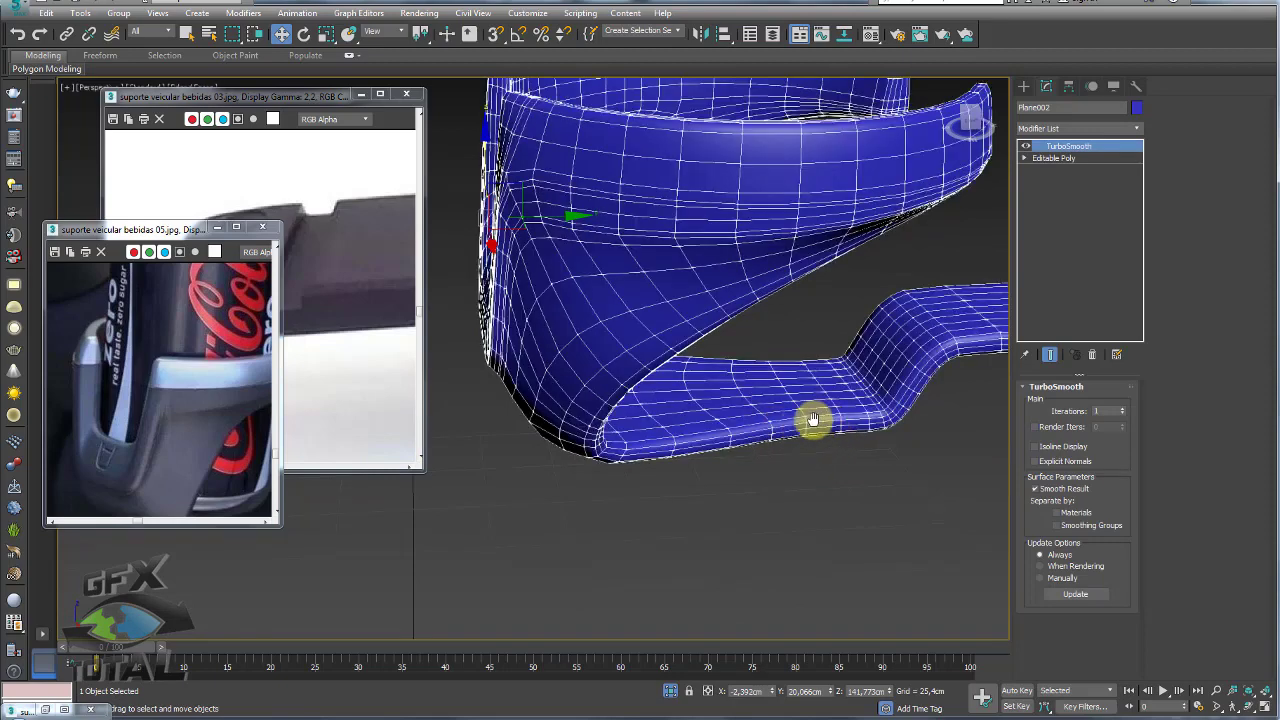
key("F4")
left_click(1050, 158)
left_click(1058, 403)
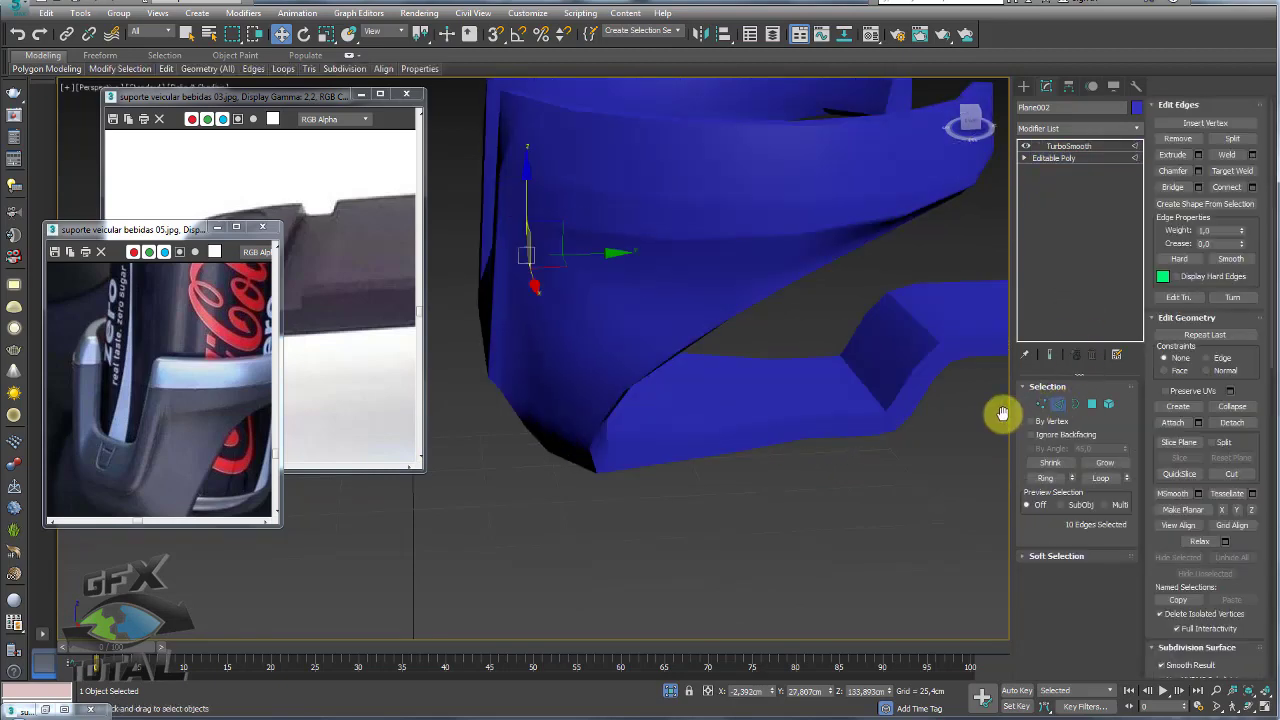
left_click(869, 417)
scroll(876, 423, "up", 4)
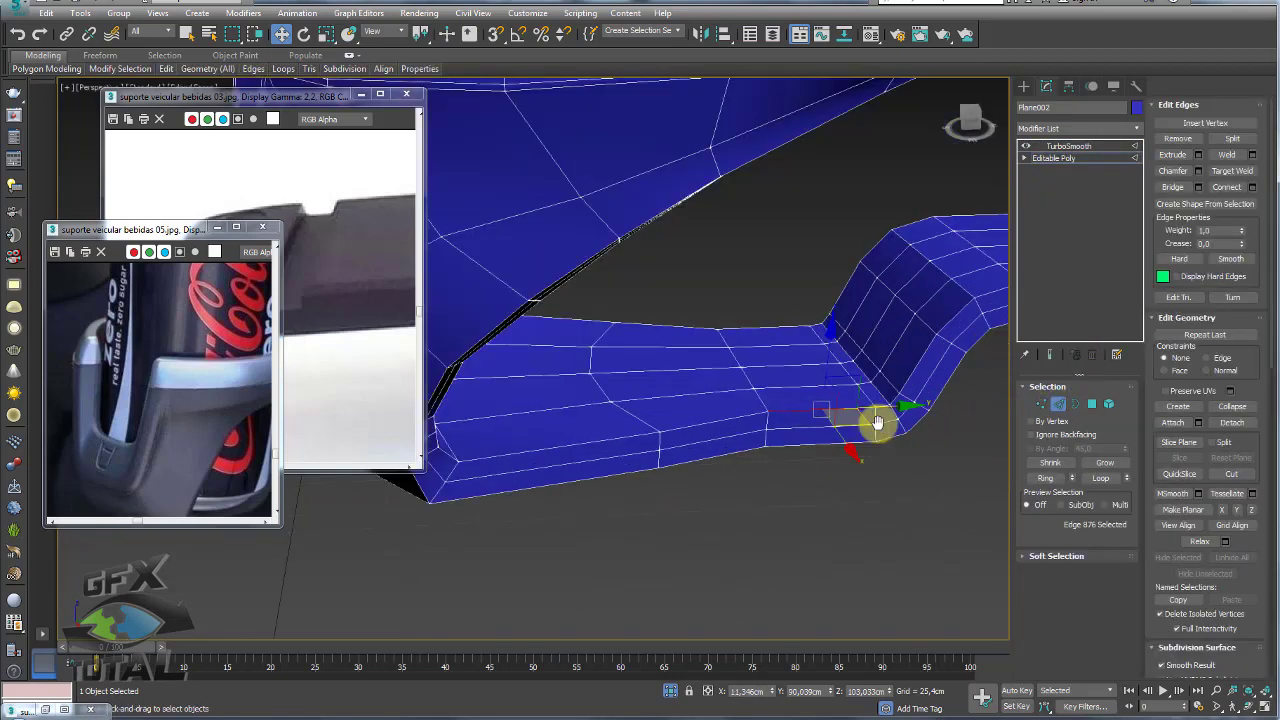
scroll(872, 415, "up", 2)
left_click(1045, 477)
scroll(891, 432, "down", 4)
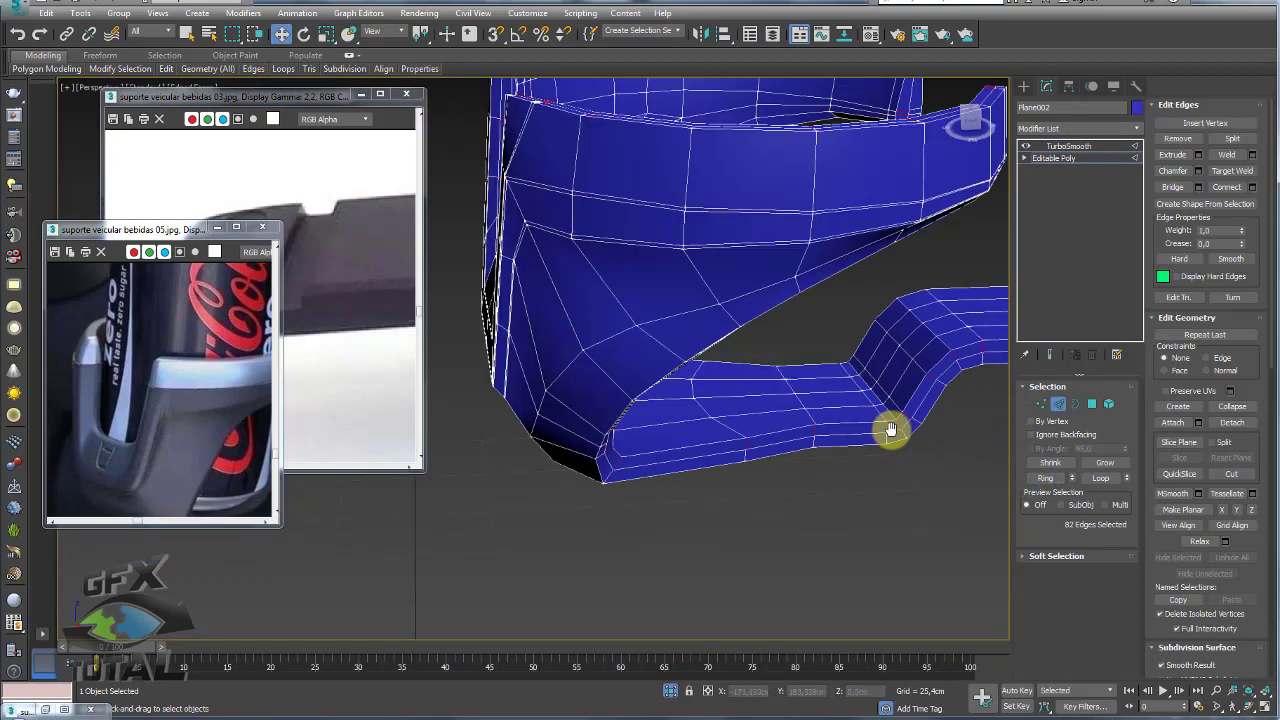
mouse_move(891, 432)
middle_mouse_down("alt")
mouse_move(711, 436)
mouse_move(711, 514)
mouse_move(906, 523)
mouse_move(1014, 483)
mouse_move(957, 494)
mouse_move(826, 443)
middle_mouse_up("alt")
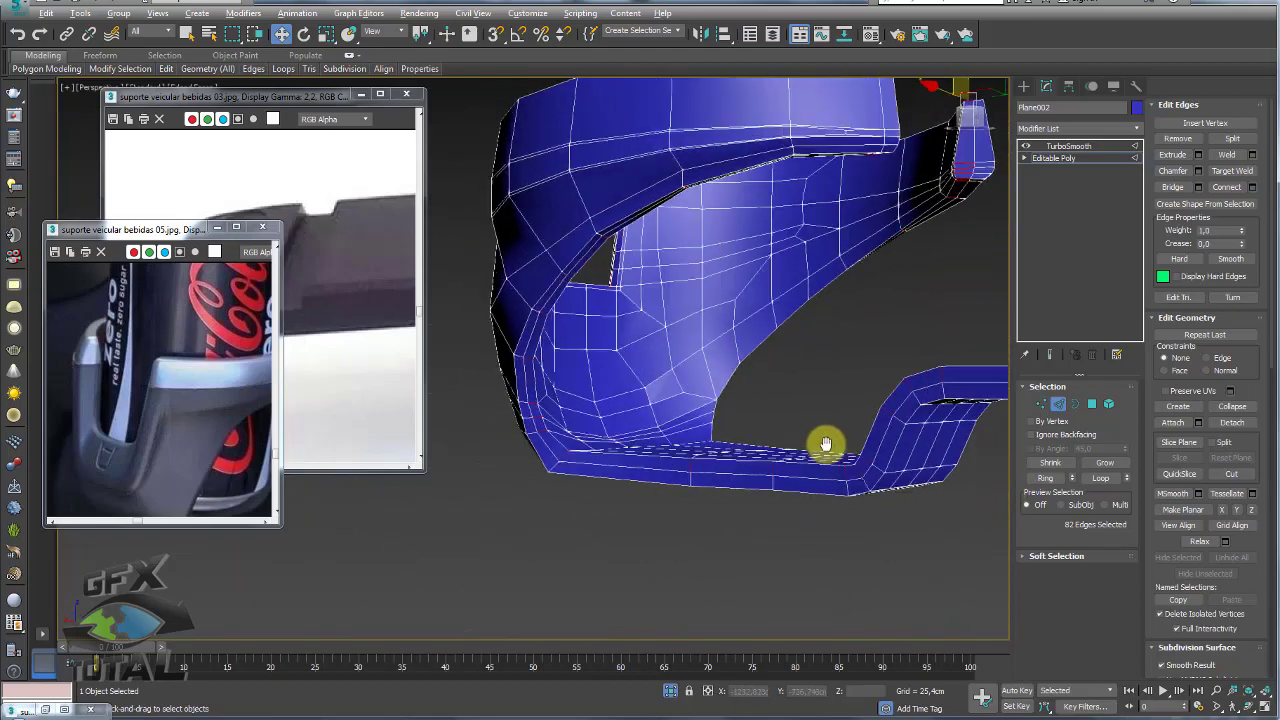
scroll(826, 443, "up", 3)
scroll(903, 449, "up", 3)
left_click(1252, 187)
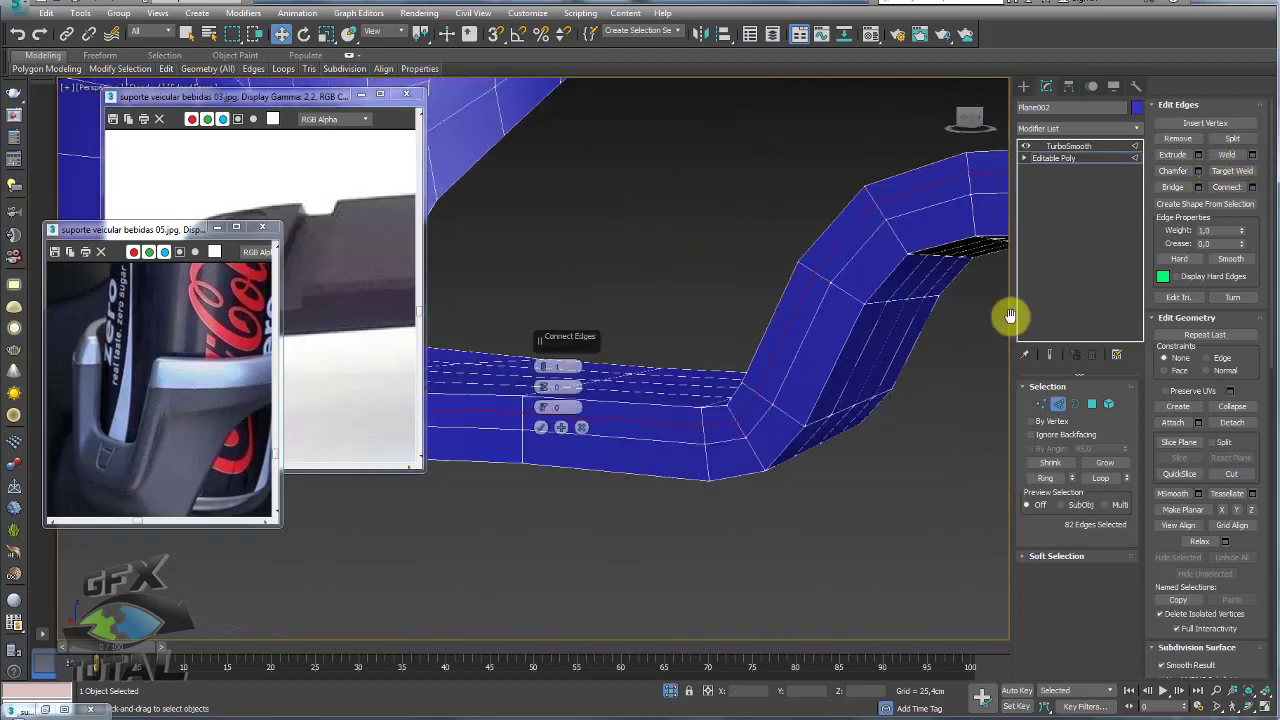
left_click_drag(541, 406, 570, 600)
left_click(541, 427)
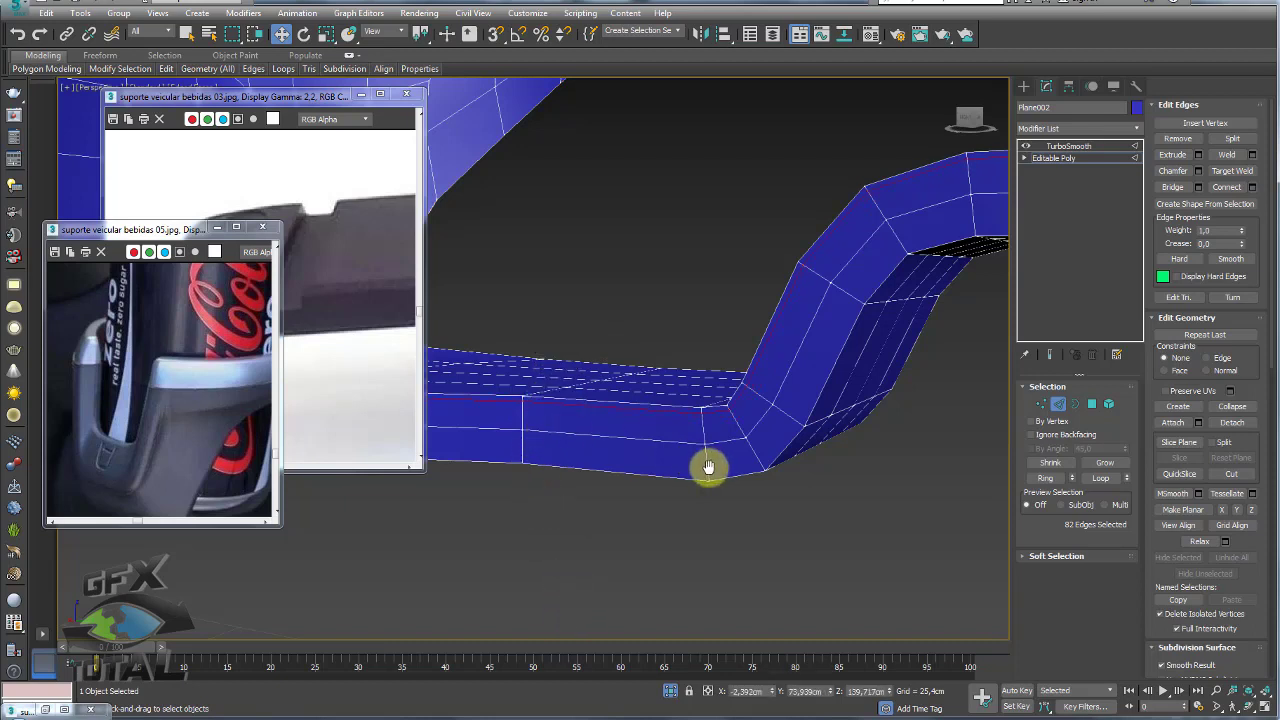
Connect a second edge ring near the tab's bend, then return to the TurboSmooth level.
left_click(707, 467)
left_click(1045, 477)
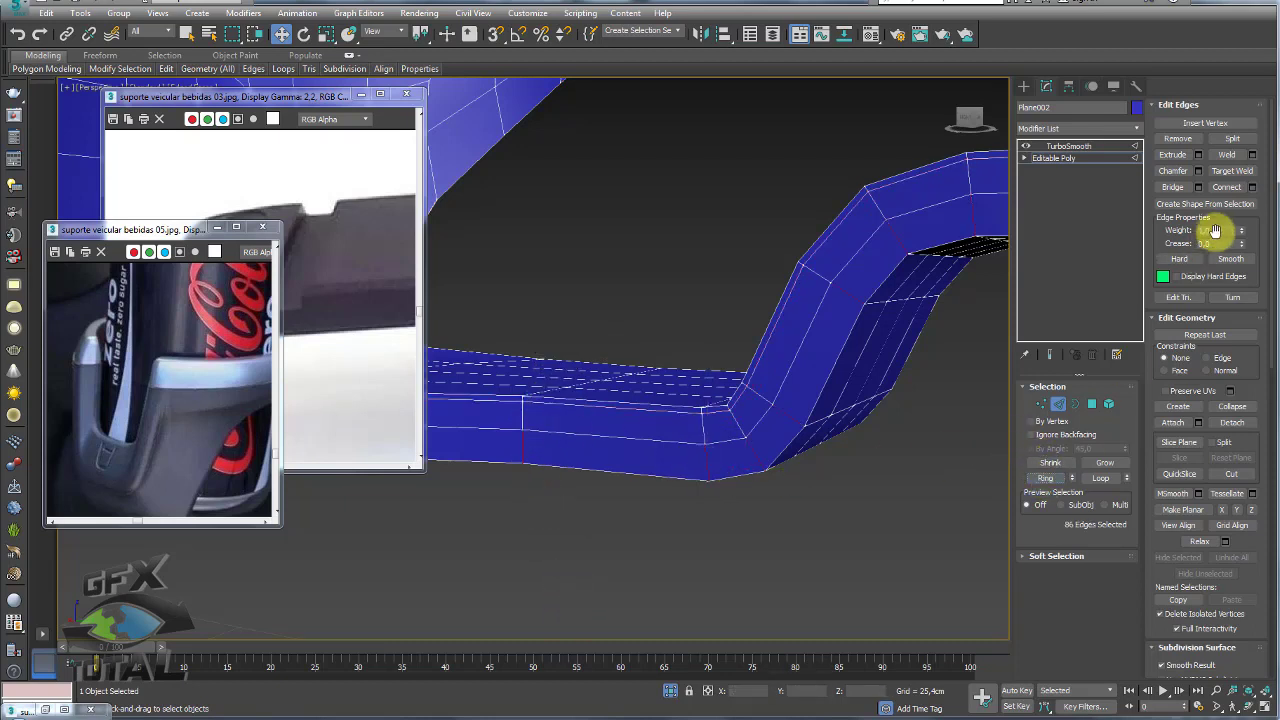
left_click(1253, 187)
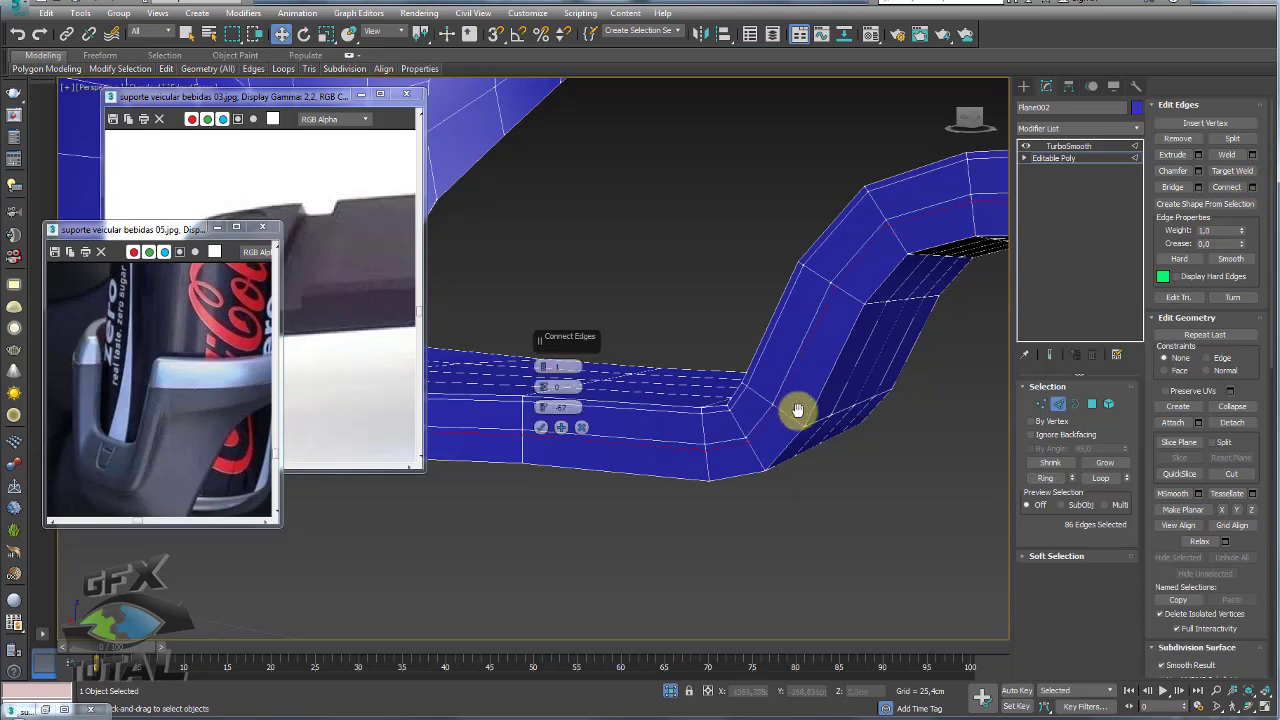
left_click(540, 427)
mouse_move(649, 391)
middle_mouse_down("alt")
mouse_move(920, 354)
mouse_move(774, 341)
mouse_move(743, 297)
mouse_move(803, 334)
mouse_move(820, 330)
mouse_move(757, 403)
mouse_move(766, 463)
mouse_move(691, 403)
middle_mouse_up("alt")
left_click(1062, 147)
key("F4")
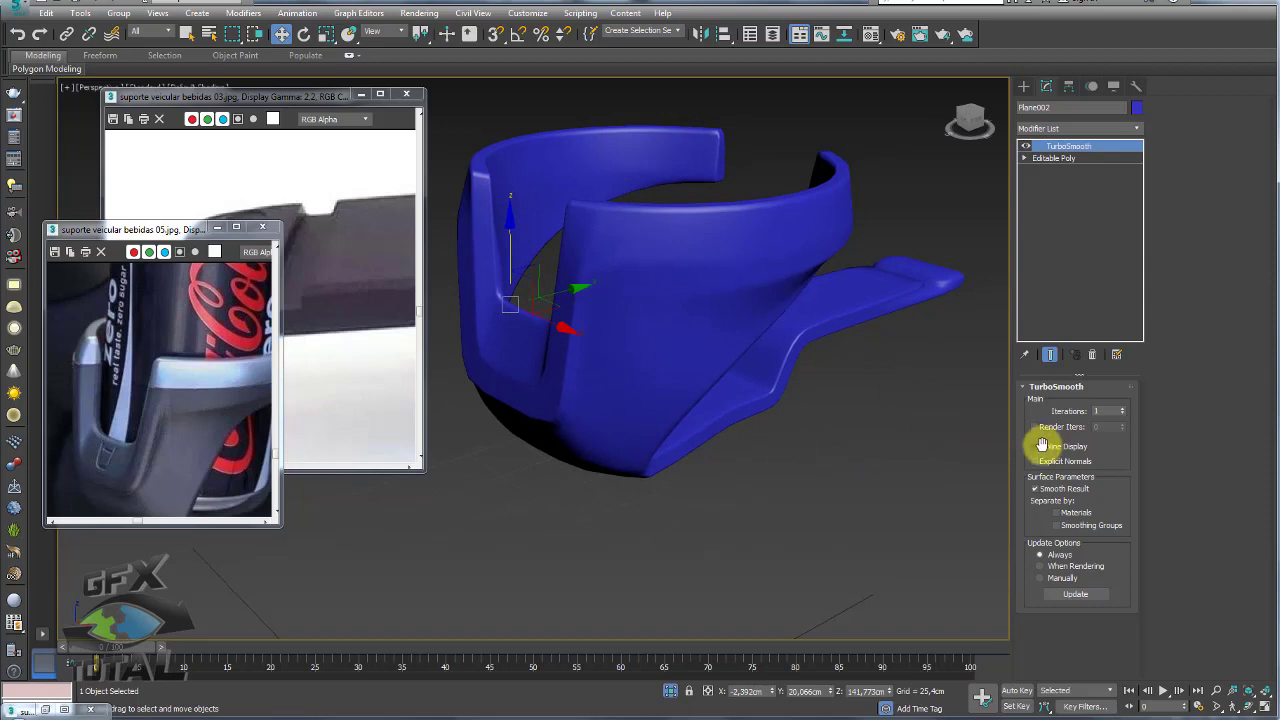
Turn on TurboSmooth Isoline Display and raise Iterations to 2.
left_click(1042, 444)
key("F4")
key("F4")
mouse_move(800, 443)
middle_mouse_down("alt")
mouse_move(837, 397)
mouse_move(820, 437)
mouse_move(800, 440)
middle_mouse_up("alt")
scroll(829, 409, "down", 3)
scroll(829, 409, "up", 2)
left_click(1123, 406)
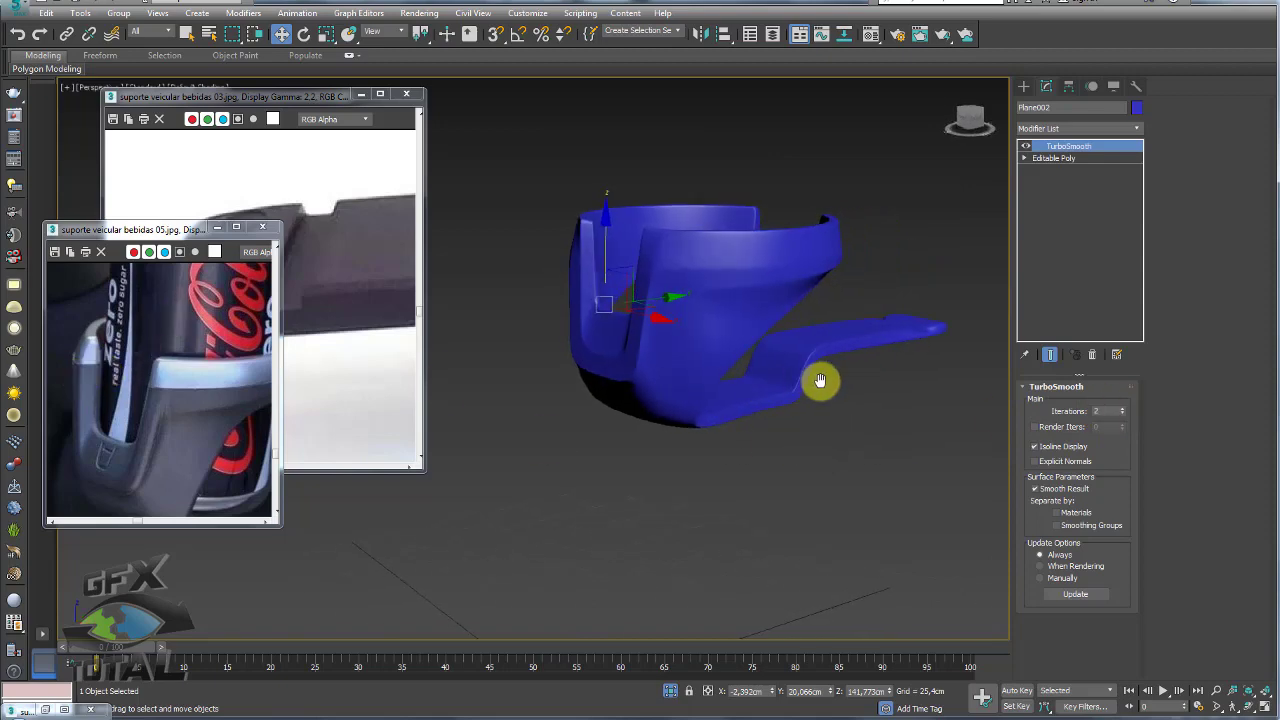
mouse_move(820, 380)
middle_mouse_down("alt")
mouse_move(771, 466)
mouse_move(746, 380)
mouse_move(889, 369)
mouse_move(836, 464)
mouse_move(777, 377)
middle_mouse_up("alt")
scroll(781, 340, "up", 5)
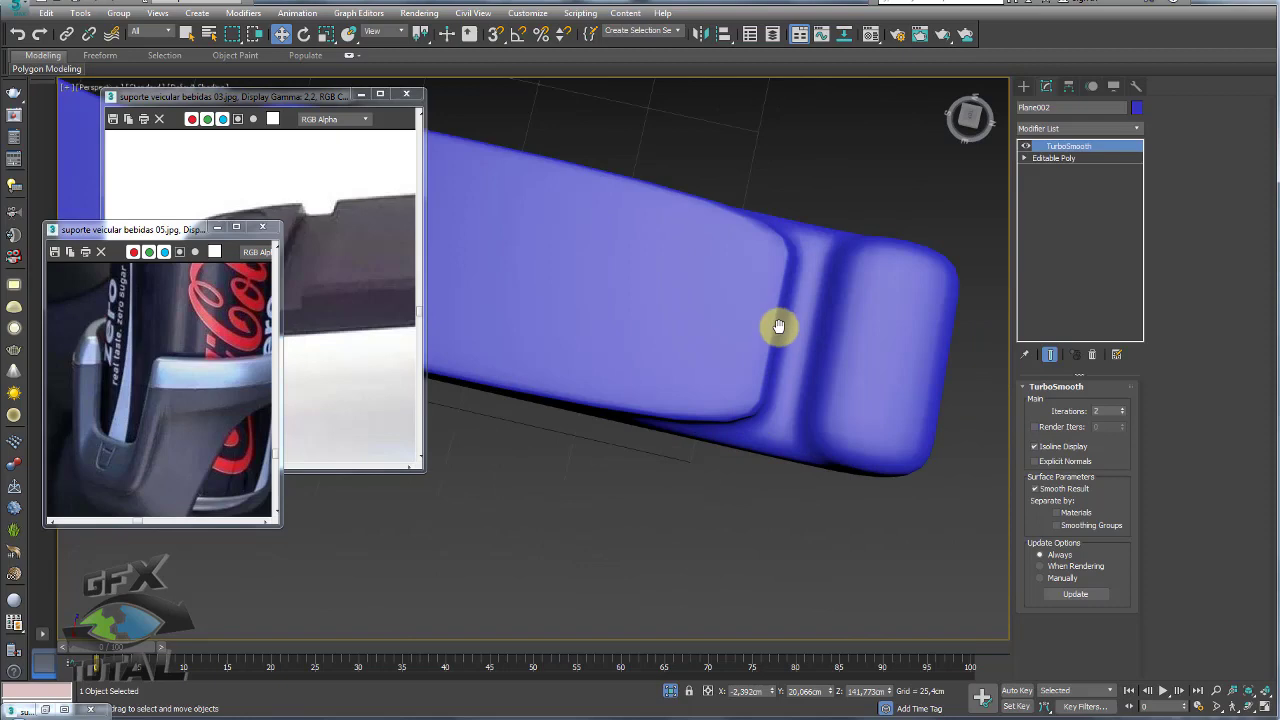
key("F4")
Select the edges across the tab's end and connect them with a new edge loop.
left_click(1053, 157)
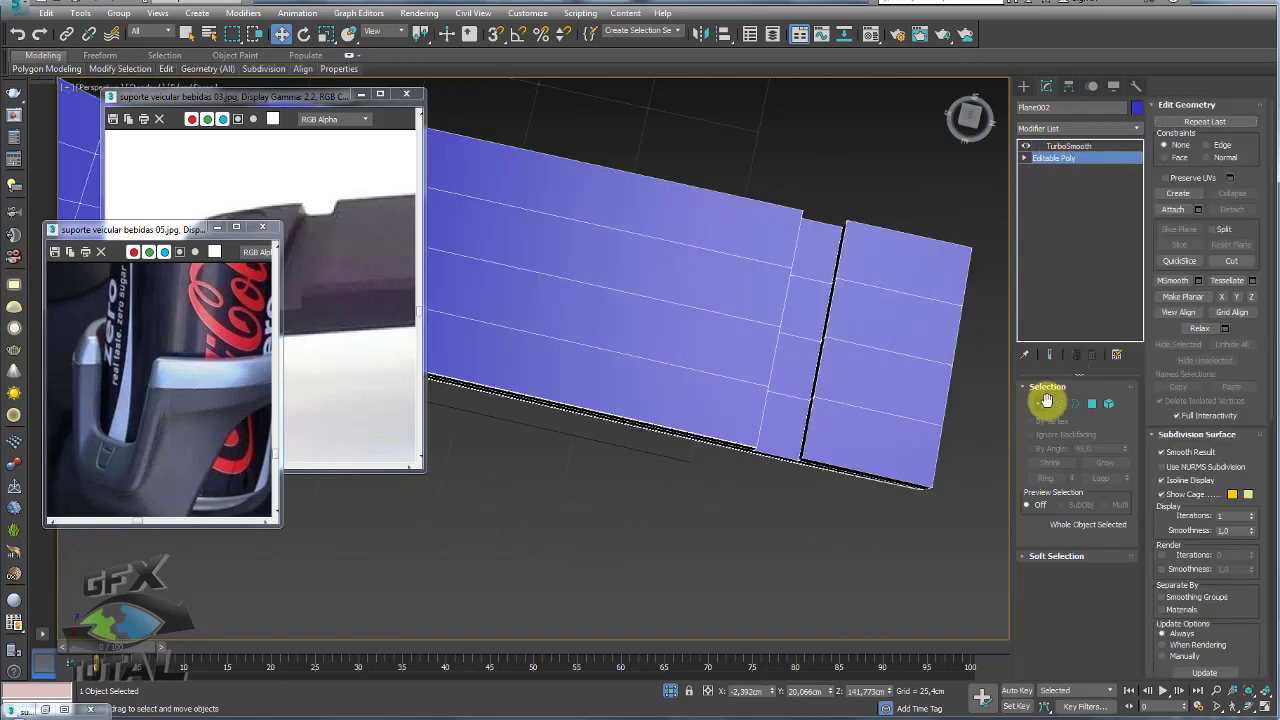
left_click(1056, 402)
middle_click_drag(866, 423, 863, 340, "alt")
left_click_drag(790, 204, 770, 524)
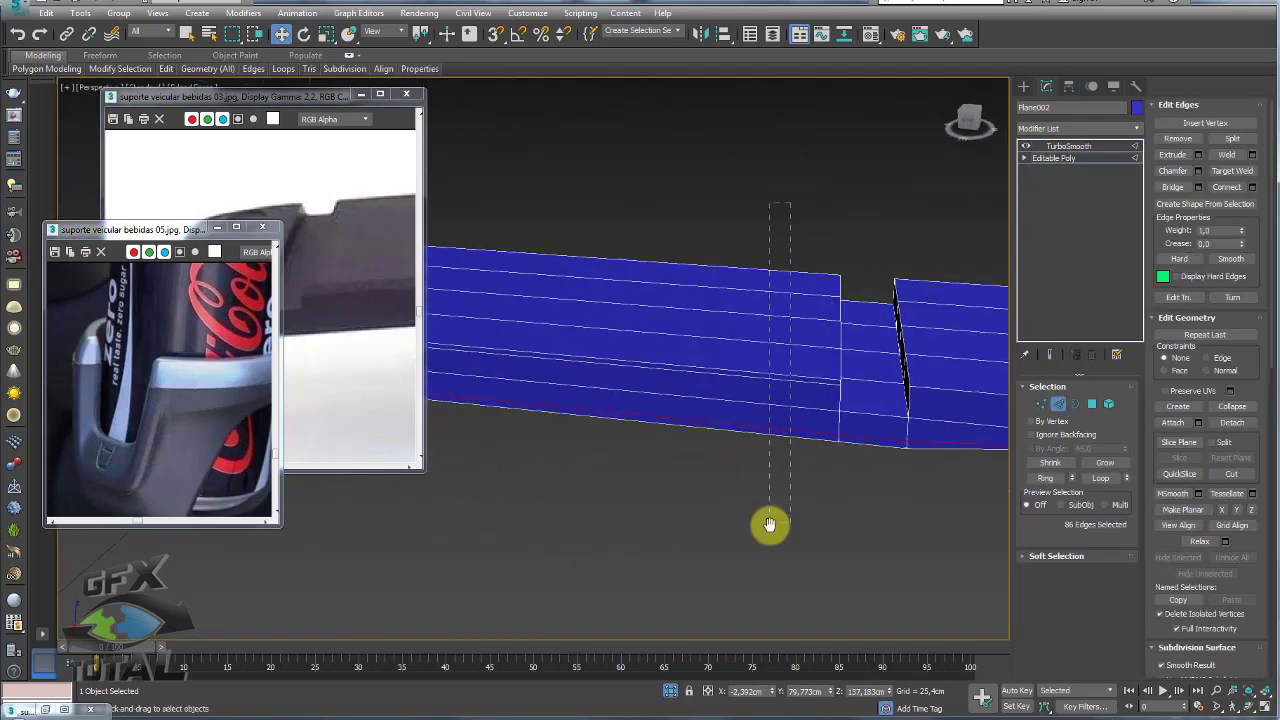
left_click(1253, 186)
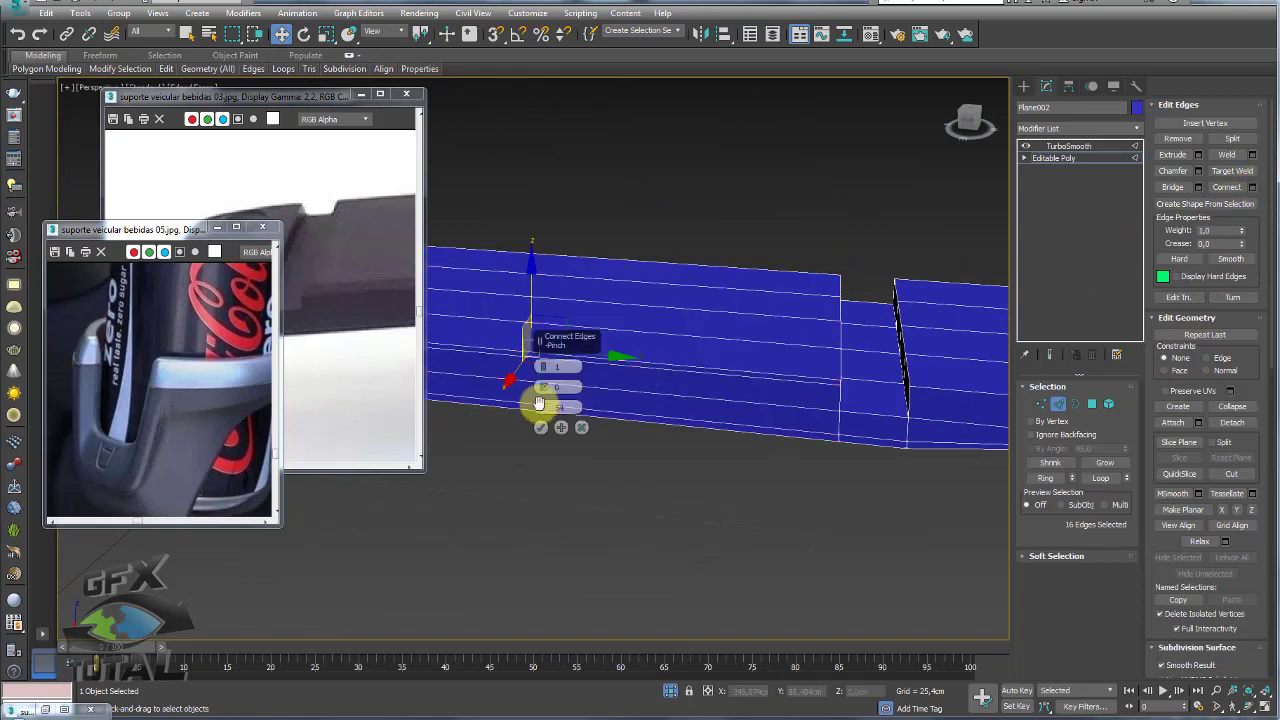
left_click_drag(543, 407, 606, 665)
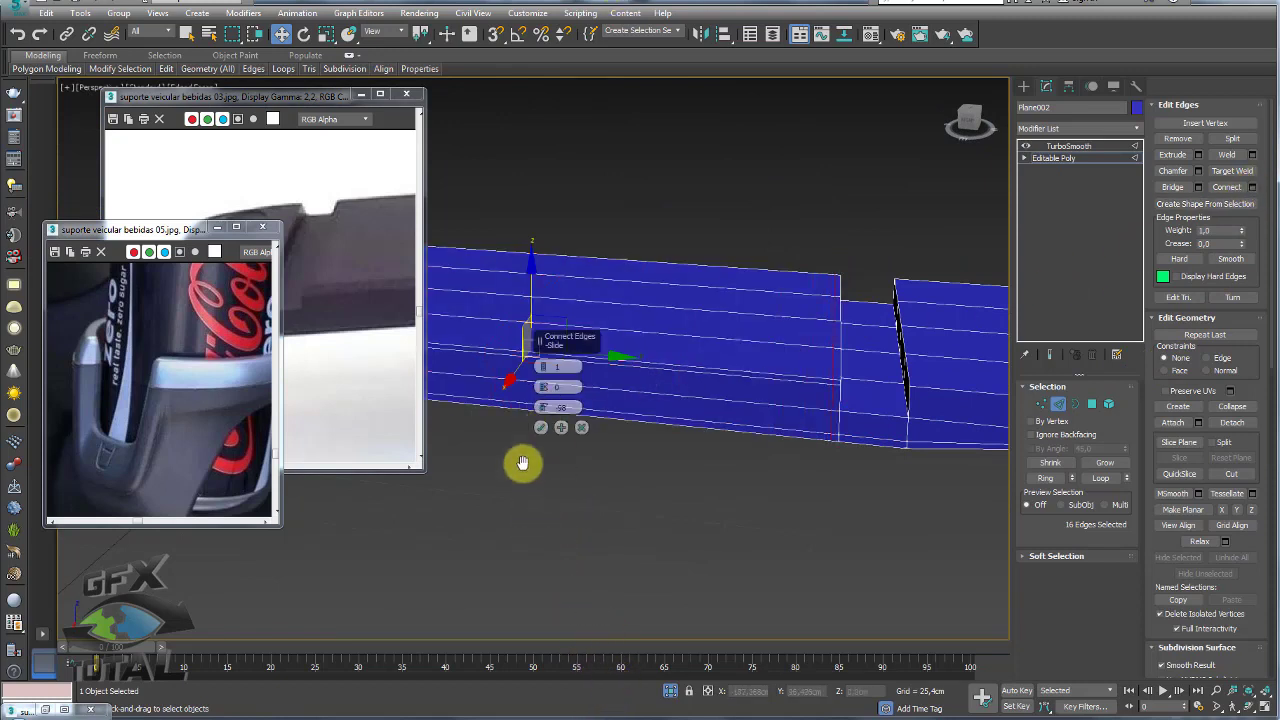
left_click(541, 427)
Connect the new edges with 5 segments and Pinch 63.
left_click_drag(660, 500, 600, 100)
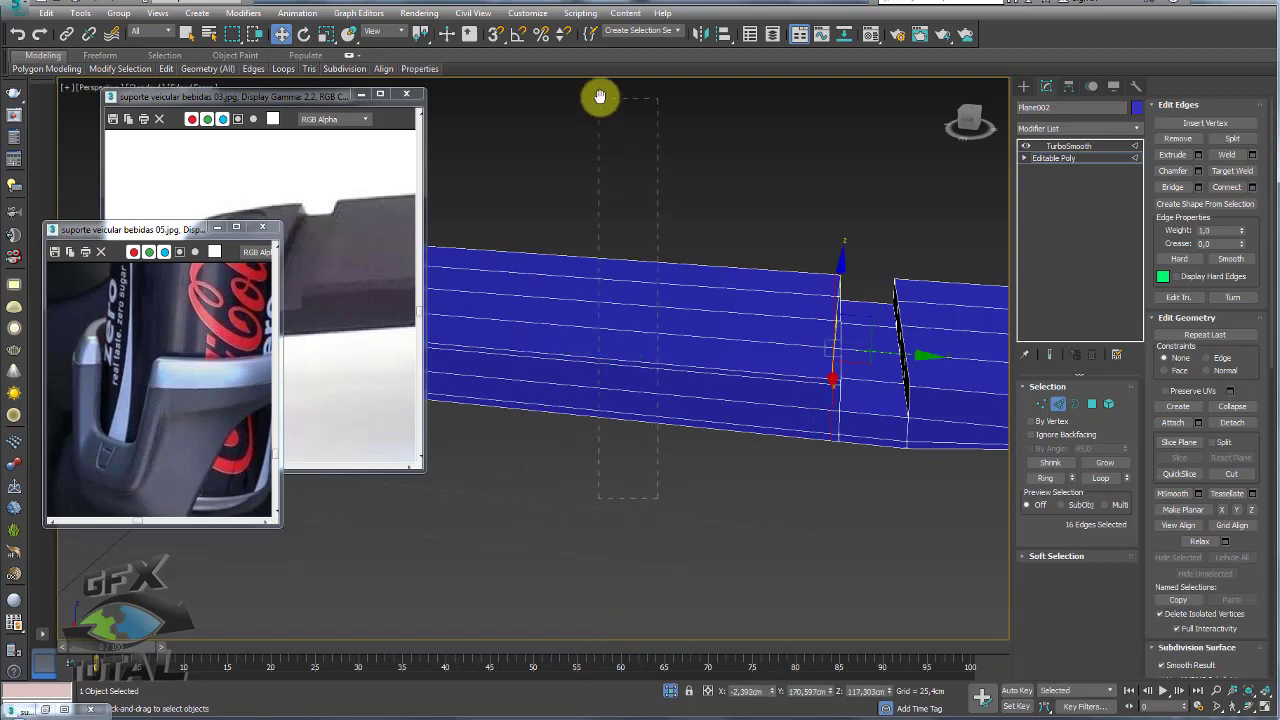
left_click(1253, 186)
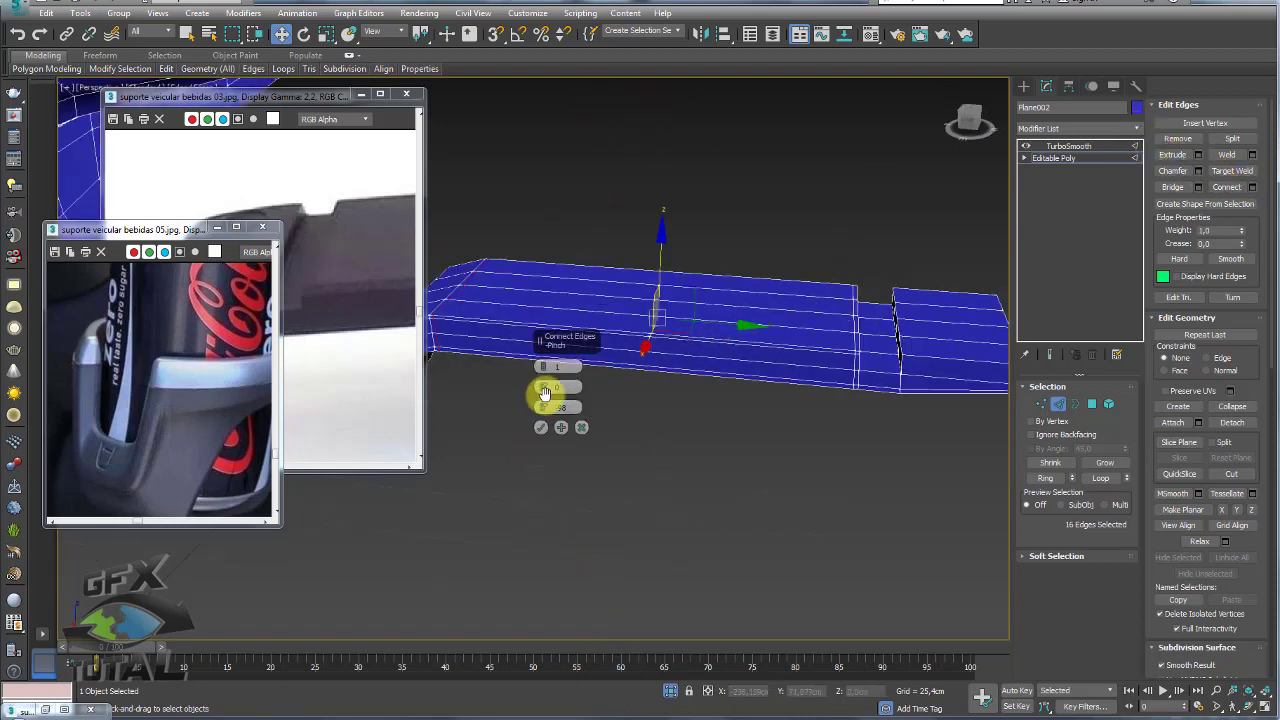
left_click_drag(543, 364, 543, 209)
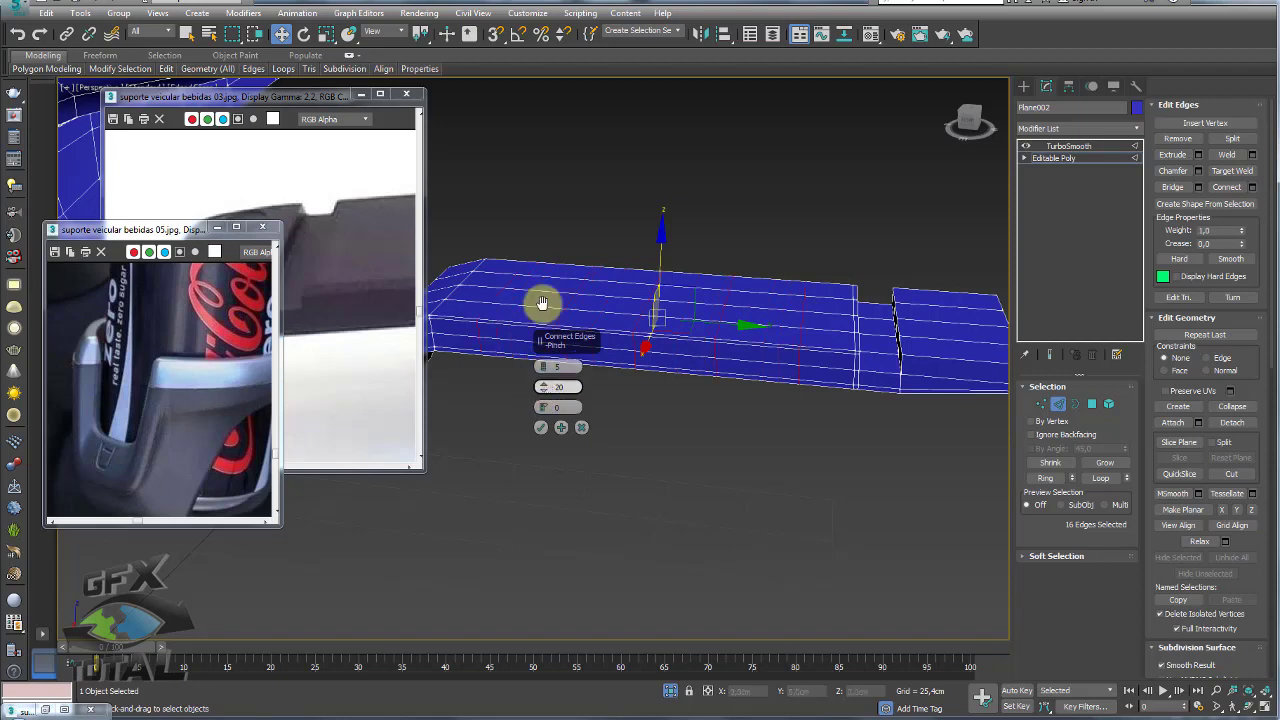
left_click(541, 427)
Select the polygons of the tab's end block.
middle_click_drag(583, 423, 680, 404, "alt")
middle_click_drag(716, 453, 723, 294, "alt")
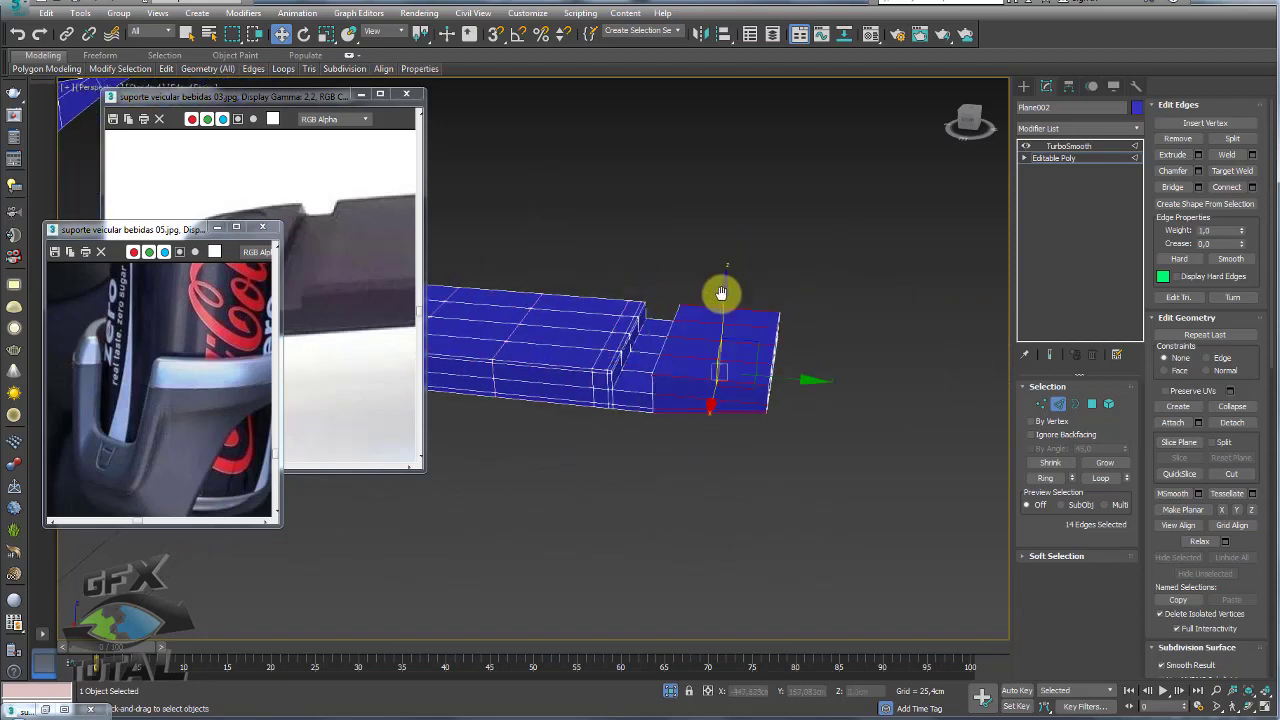
left_click_drag(723, 294, 811, 360)
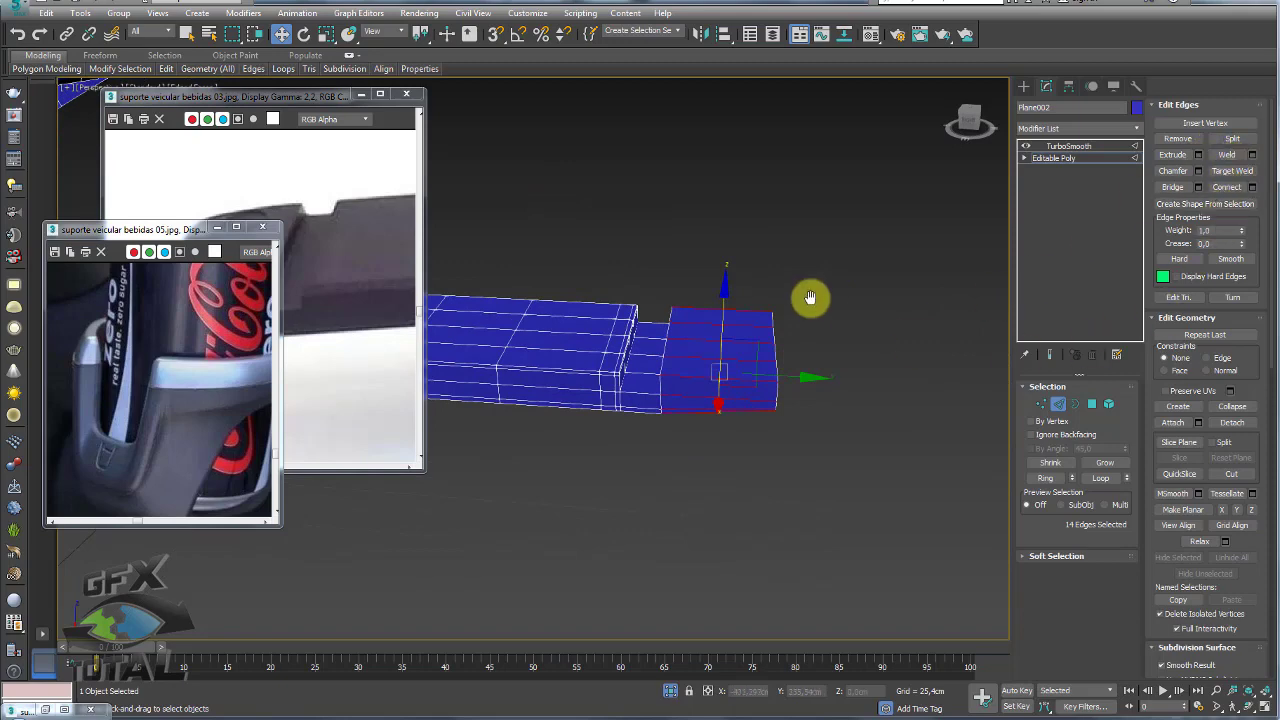
middle_click_drag(811, 297, 797, 400, "alt")
left_click(1091, 403)
middle_click_drag(996, 389, 846, 211, "alt")
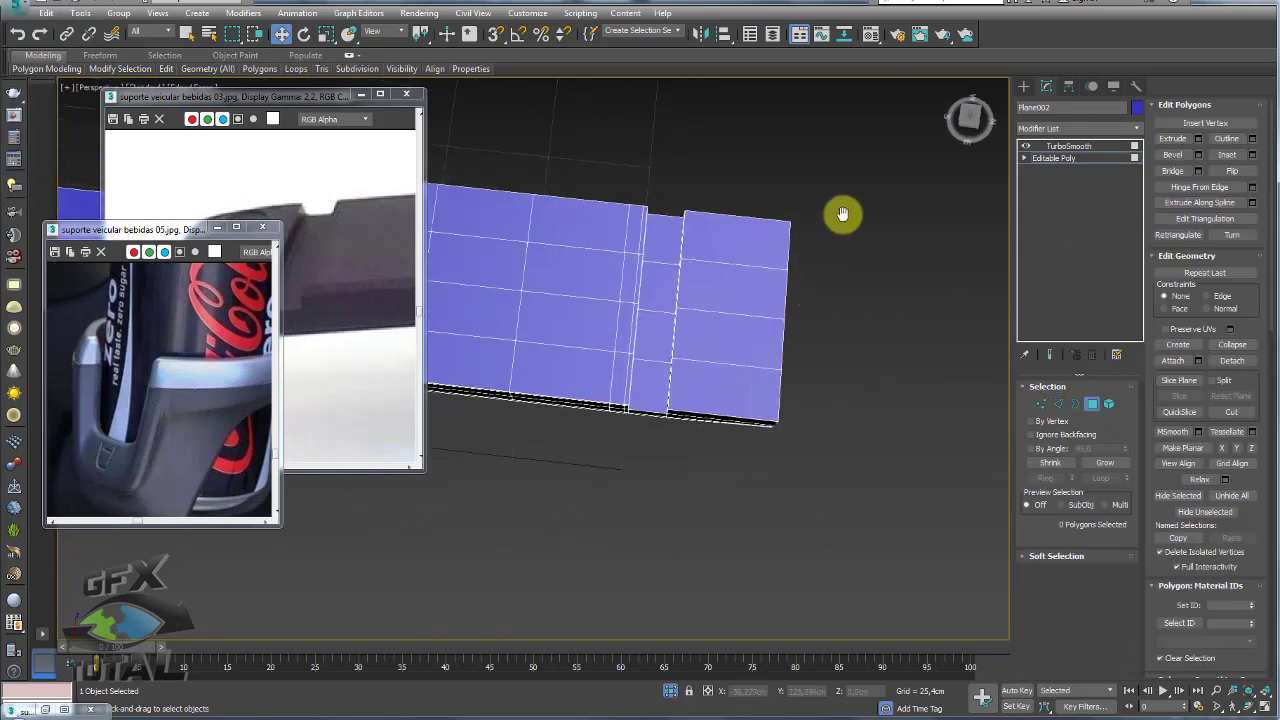
mouse_move(846, 211)
left_mouse_down()
mouse_move(751, 449)
mouse_move(714, 451)
left_mouse_up()
mouse_move(760, 266)
middle_mouse_down("alt")
mouse_move(686, 303)
mouse_move(894, 311)
middle_mouse_up("alt")
left_click(1136, 128)
left_click_drag(1138, 140, 1138, 226)
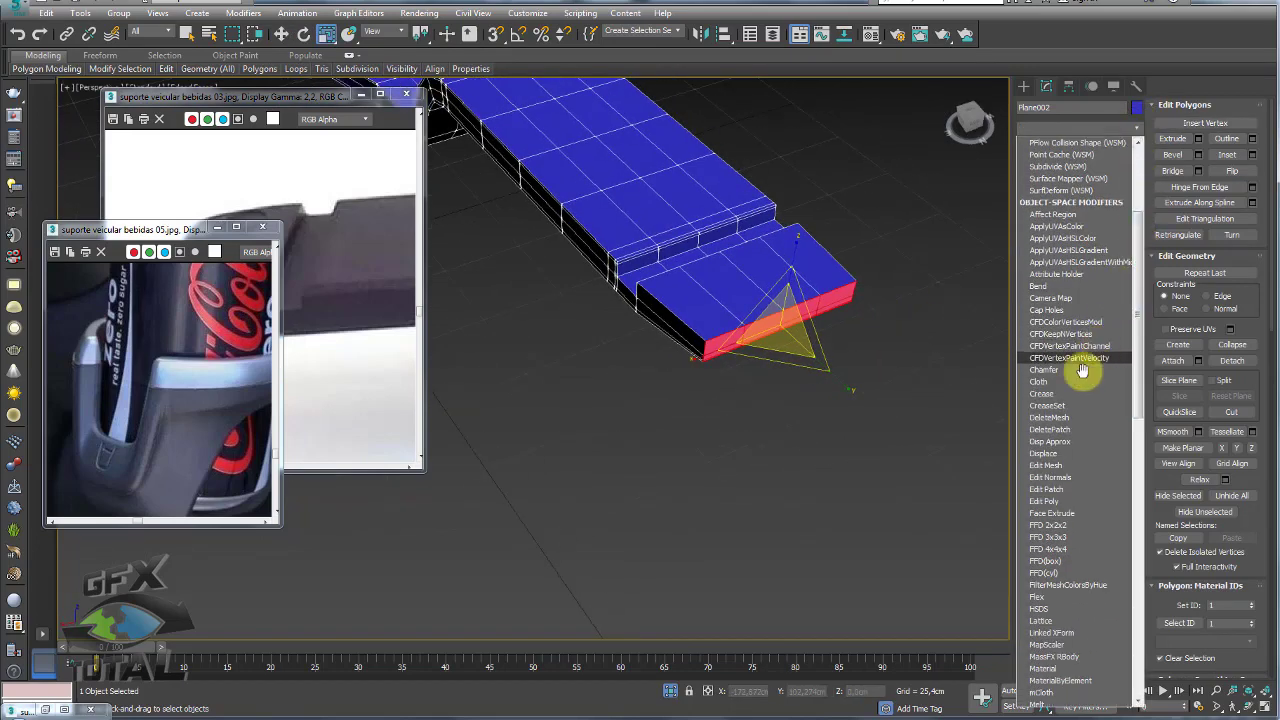
Add an FFD 3x3x3 lattice to the end-block faces and switch TurboSmooth off.
left_click(1050, 535)
left_click(1030, 145)
left_click(1038, 158)
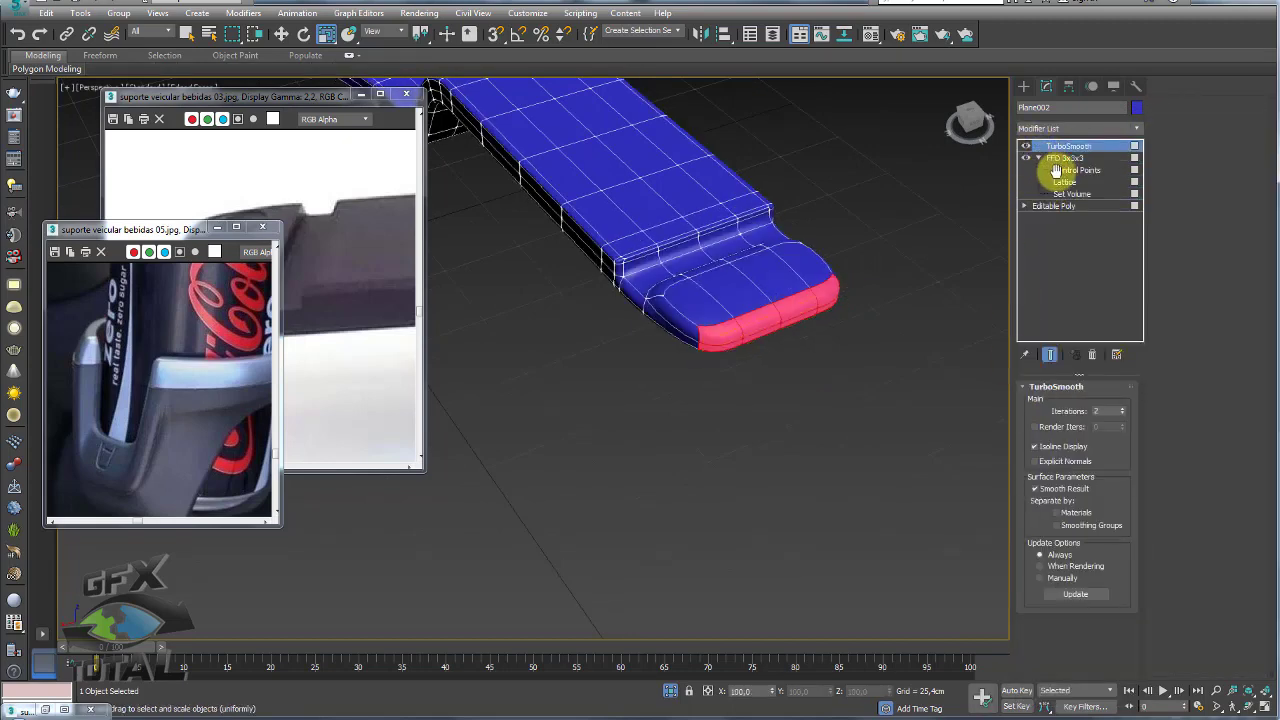
left_click(1058, 170)
left_click(1030, 145)
left_click(1025, 146)
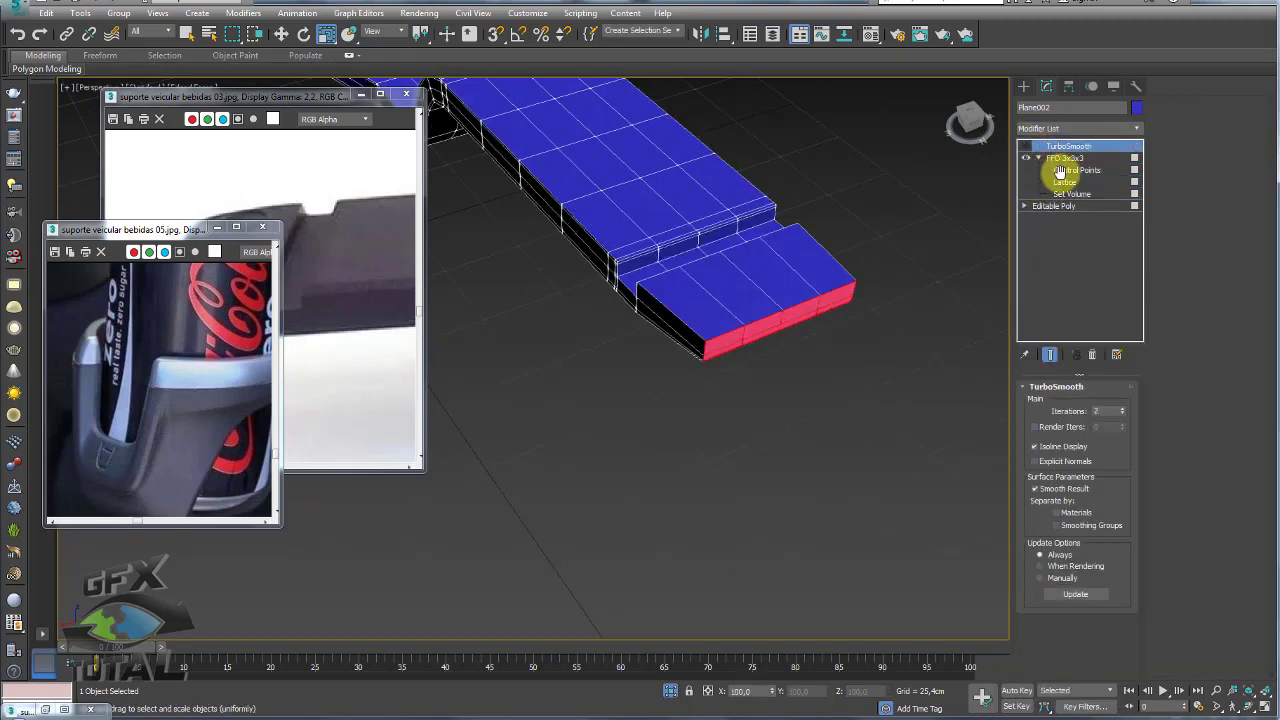
Move the lattice's bottom row of control points to round the tab tip.
middle_click_drag(914, 286, 978, 232)
left_click(1073, 170)
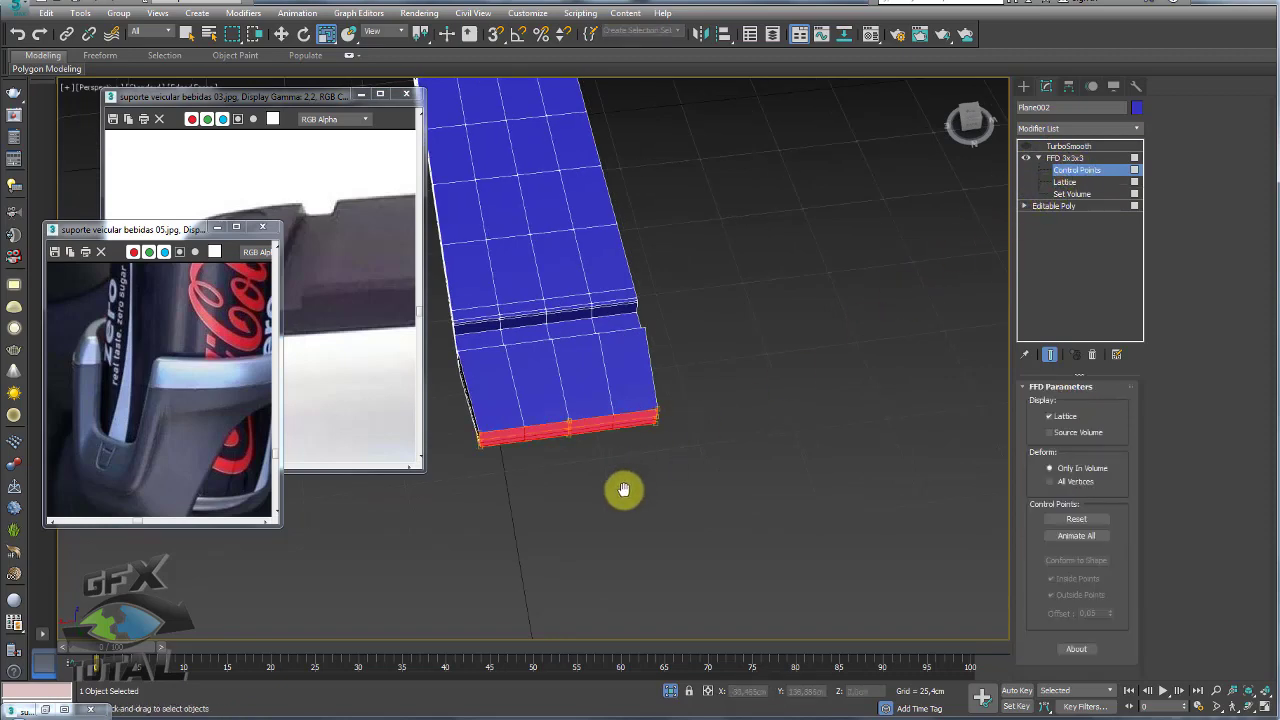
left_click_drag(620, 491, 537, 368)
key("w")
middle_click_drag(537, 368, 594, 491, "alt")
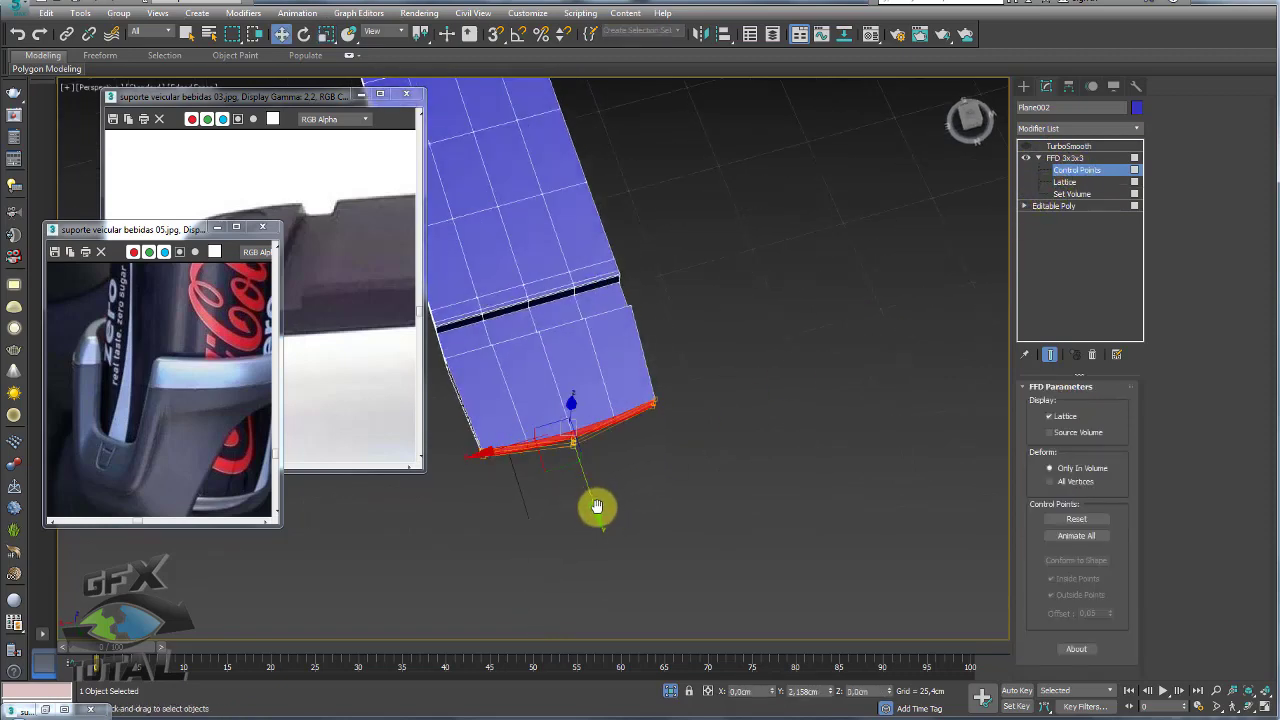
left_click_drag(590, 495, 629, 506)
mouse_move(629, 506)
middle_mouse_down("alt")
mouse_move(732, 477)
mouse_move(749, 366)
middle_mouse_up("alt")
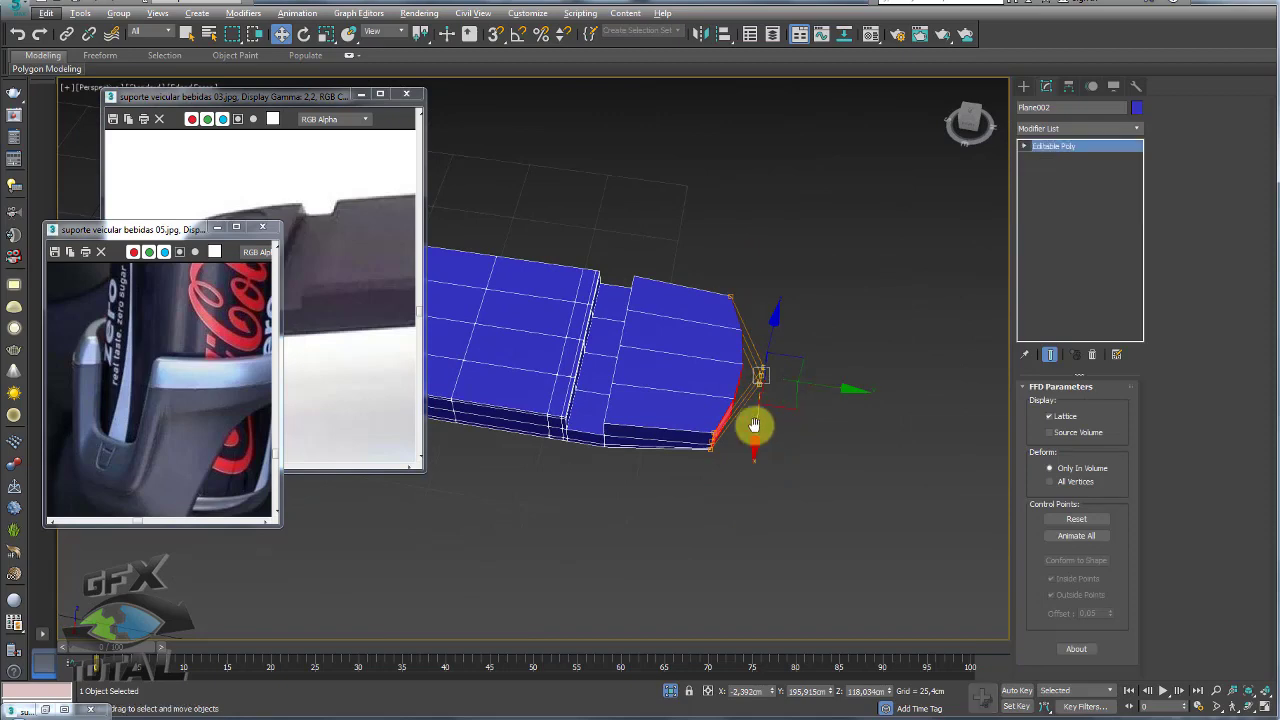
Connect new edges across the tab tip ring with a pinch of 79.
key("2")
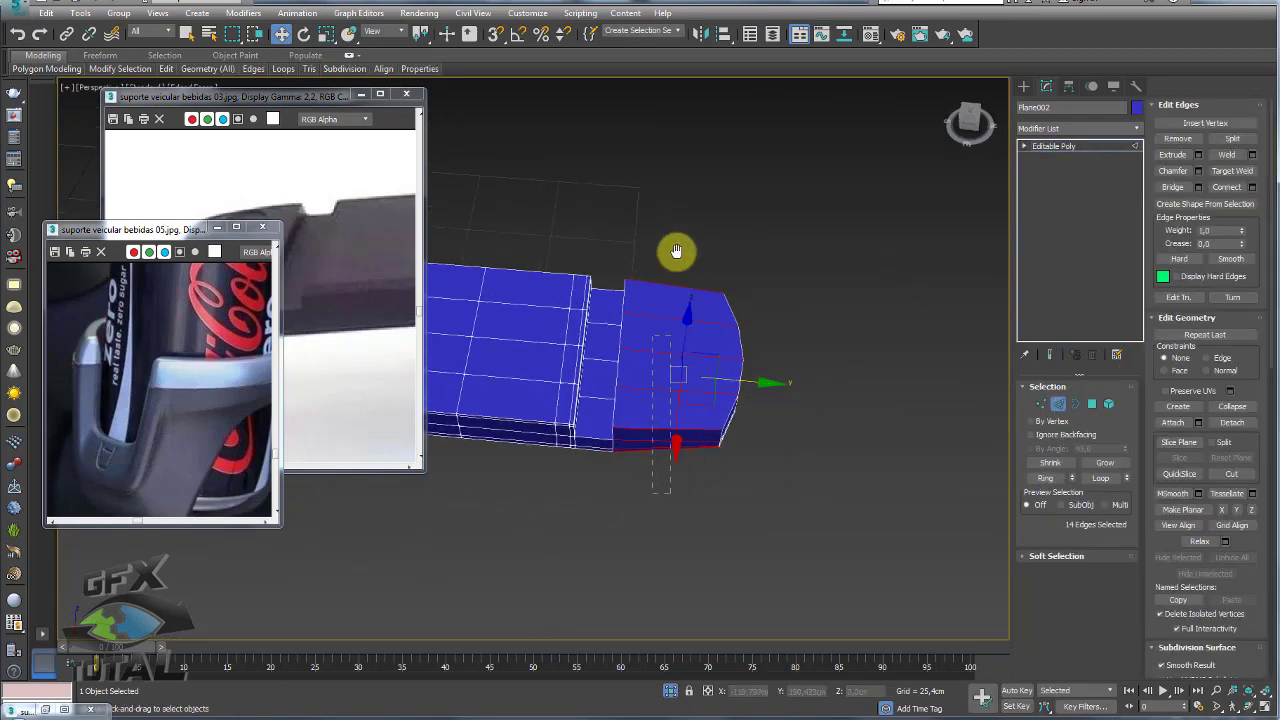
left_click(1251, 186)
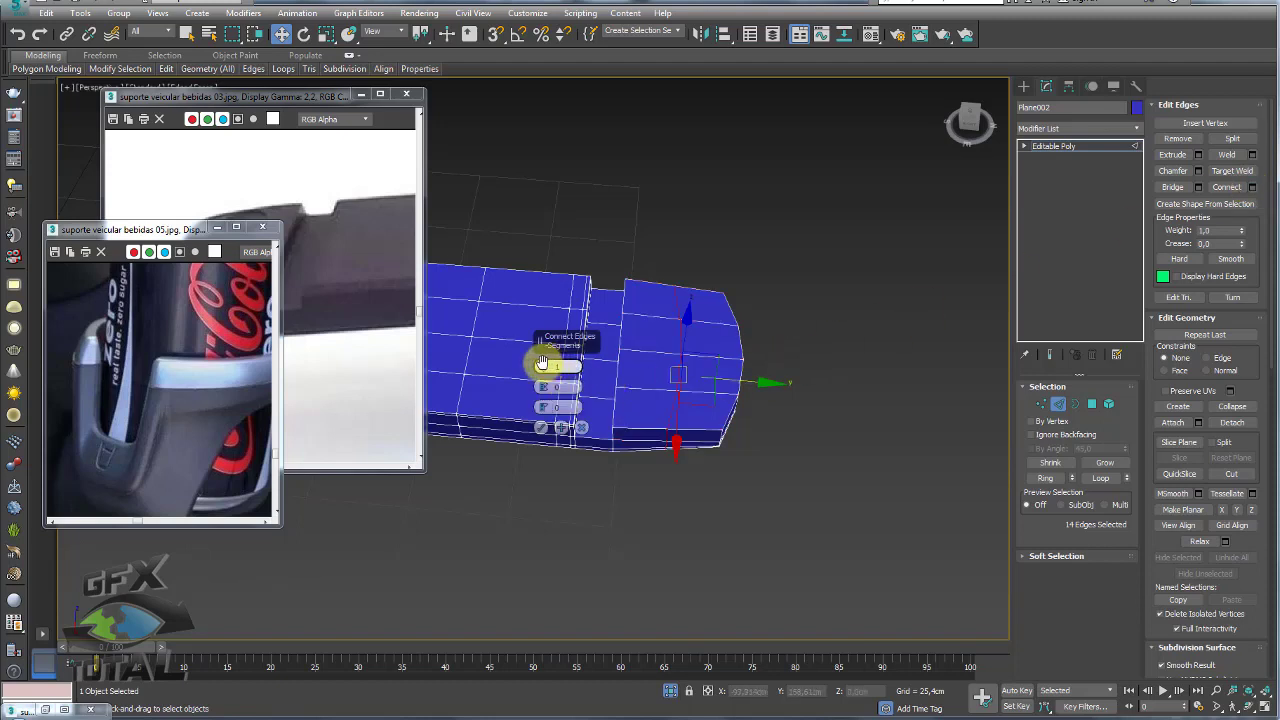
left_click_drag(541, 358, 538, 203)
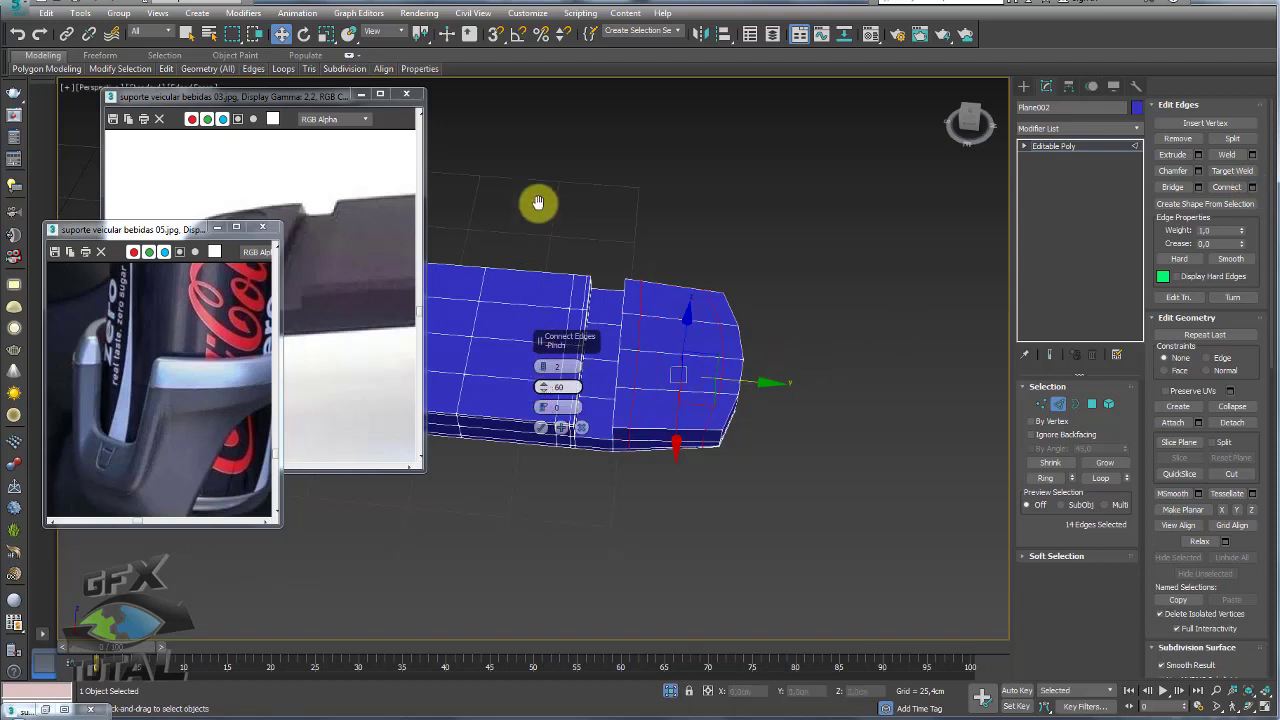
left_click_drag(536, 144, 537, 161)
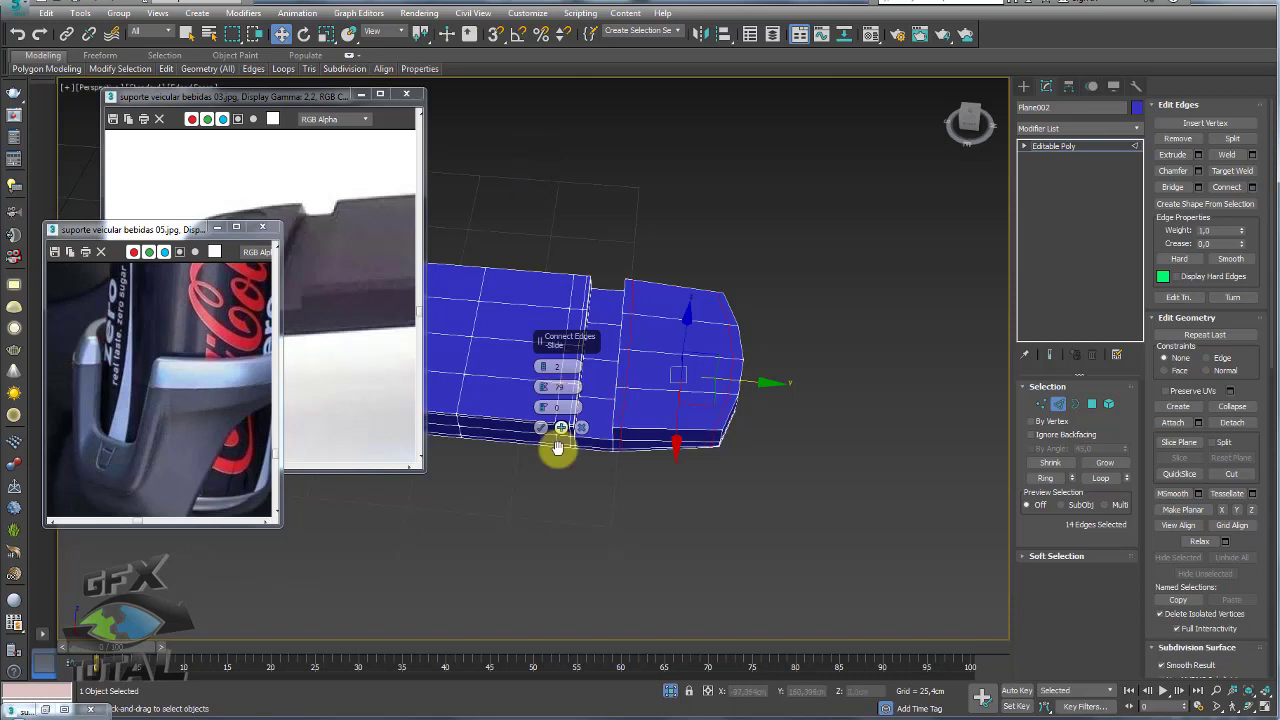
left_click(540, 425)
Ring-select two sets of edges on the tab's step and add connecting edge loops across each.
left_click(593, 397)
mouse_move(593, 397)
middle_mouse_down("alt")
mouse_move(608, 354)
mouse_move(634, 389)
middle_mouse_up("alt")
left_click(1046, 477)
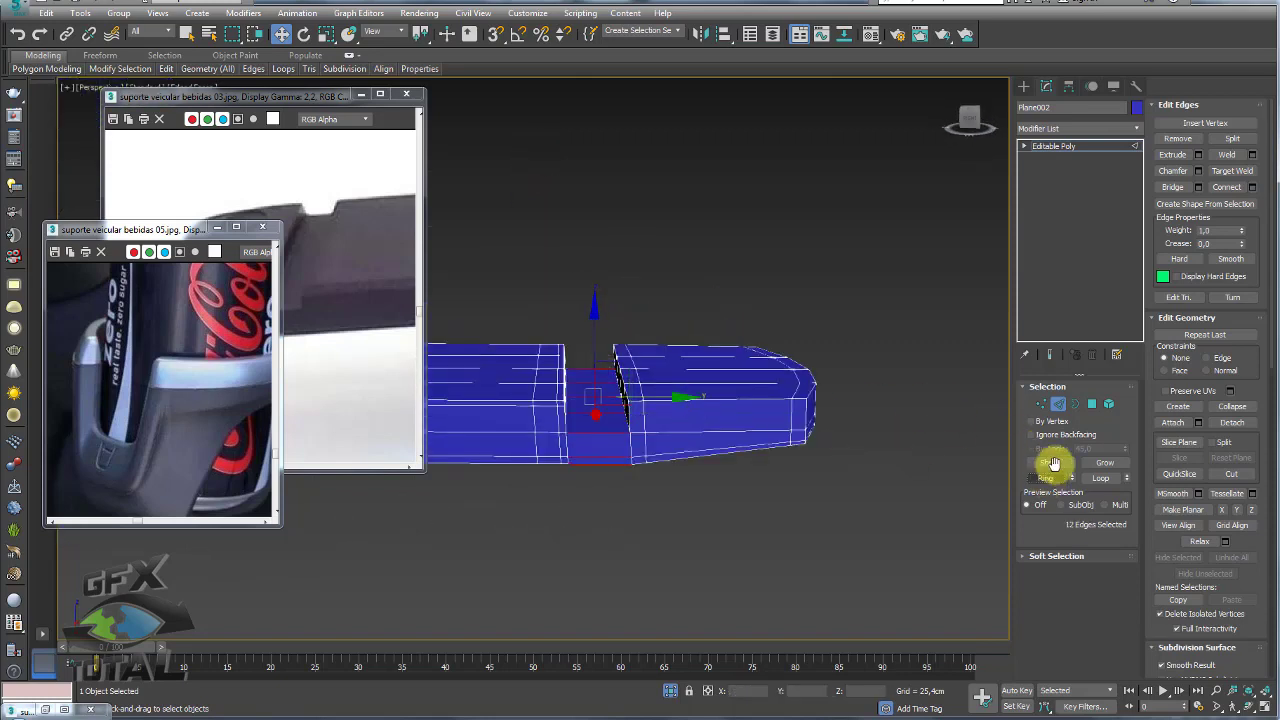
left_click(1251, 187)
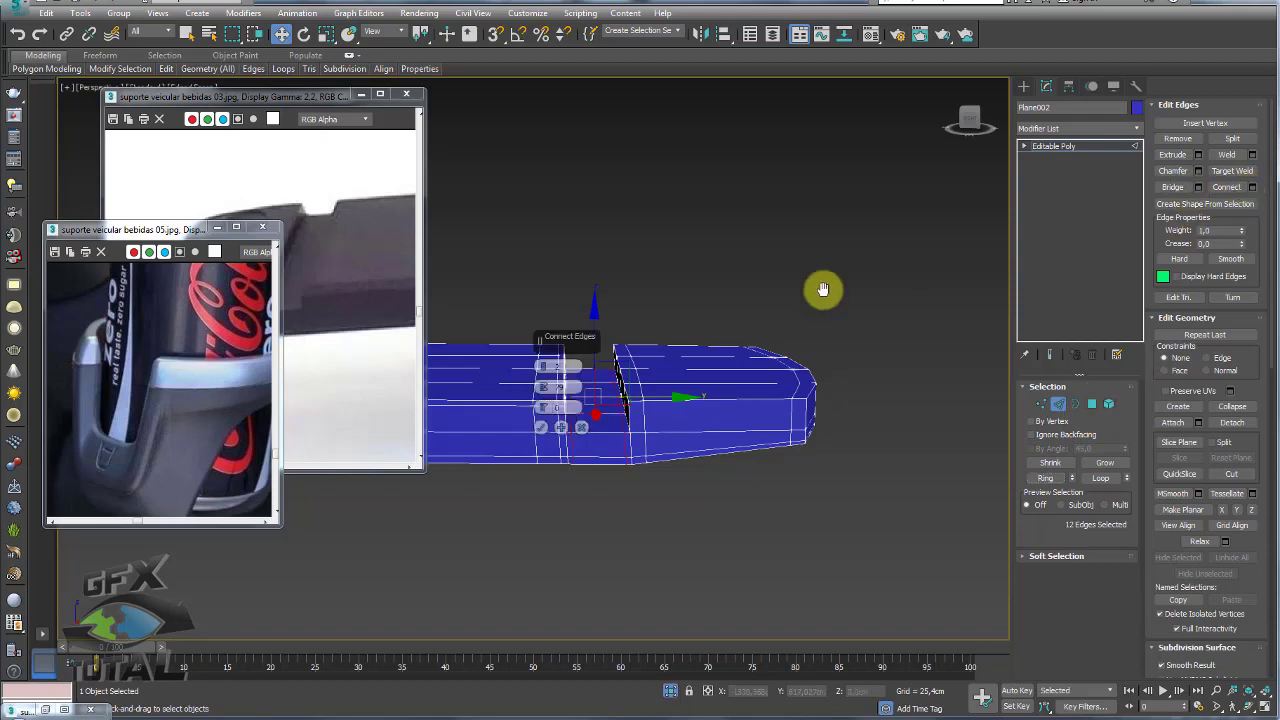
left_click(540, 427)
mouse_move(540, 427)
middle_mouse_down("alt")
mouse_move(600, 406)
mouse_move(657, 443)
mouse_move(686, 411)
mouse_move(677, 420)
mouse_move(990, 440)
middle_mouse_up("alt")
left_click(677, 420)
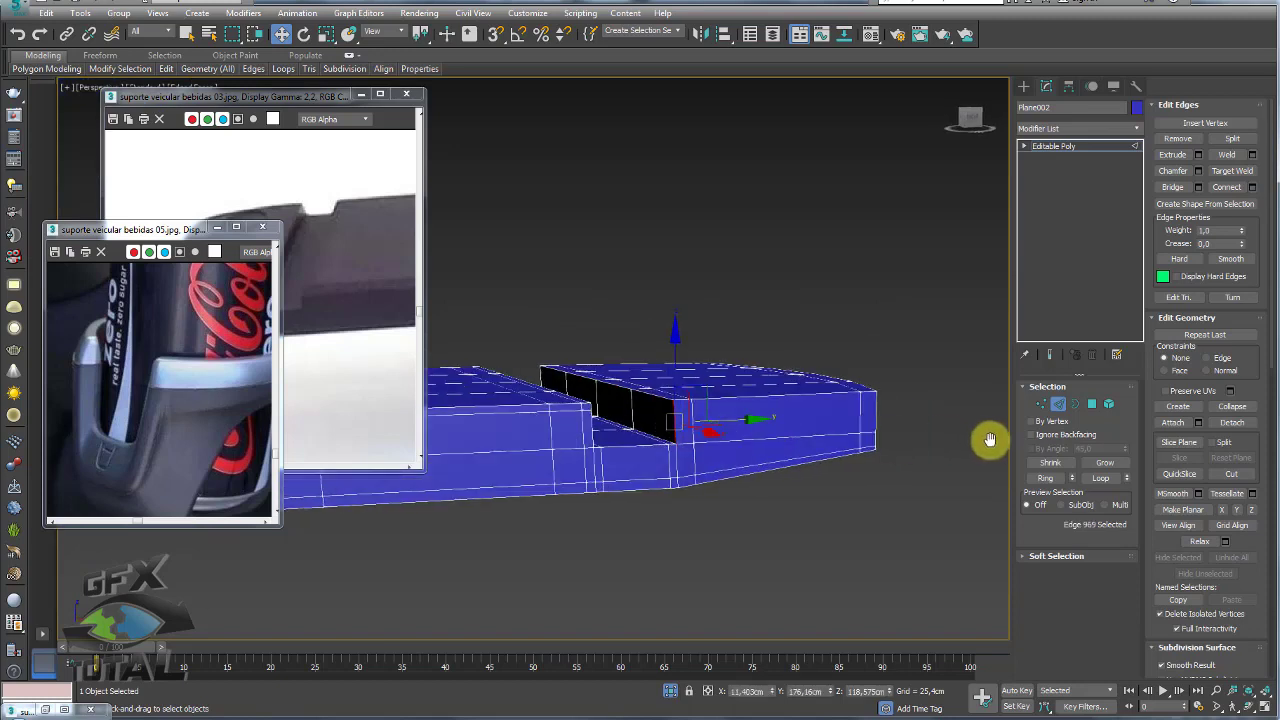
left_click(1251, 186)
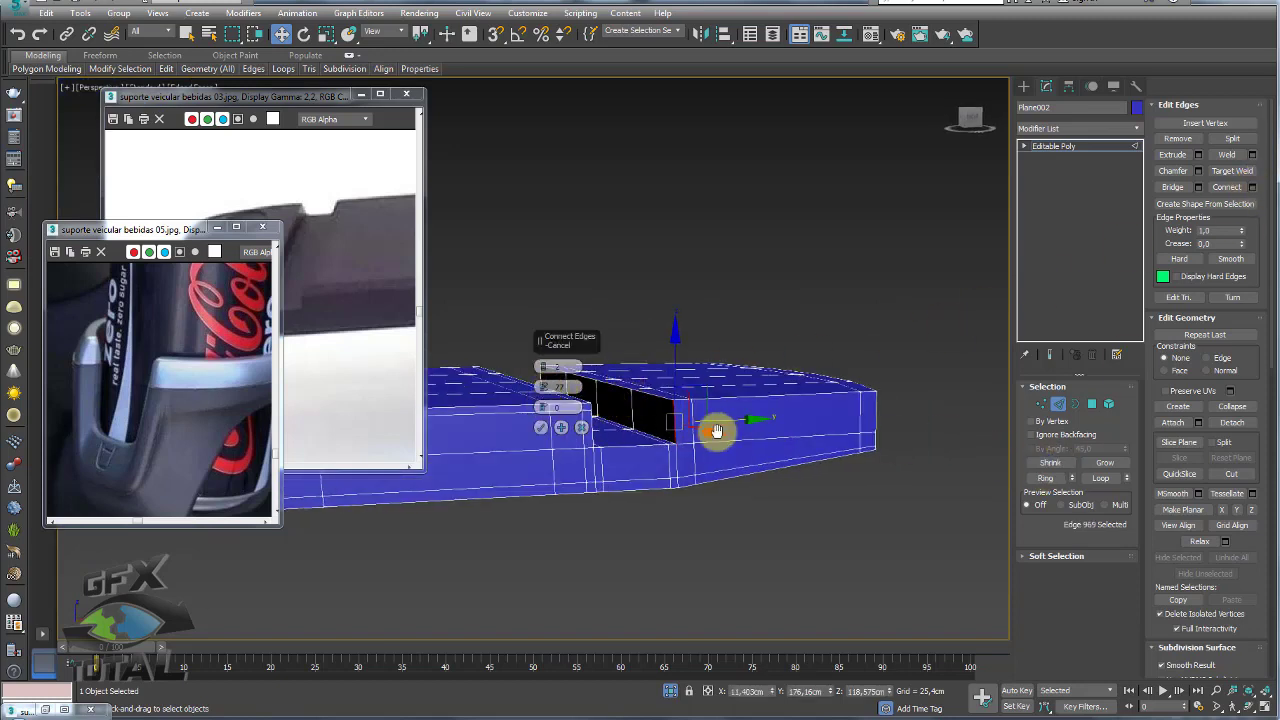
left_click(1049, 477)
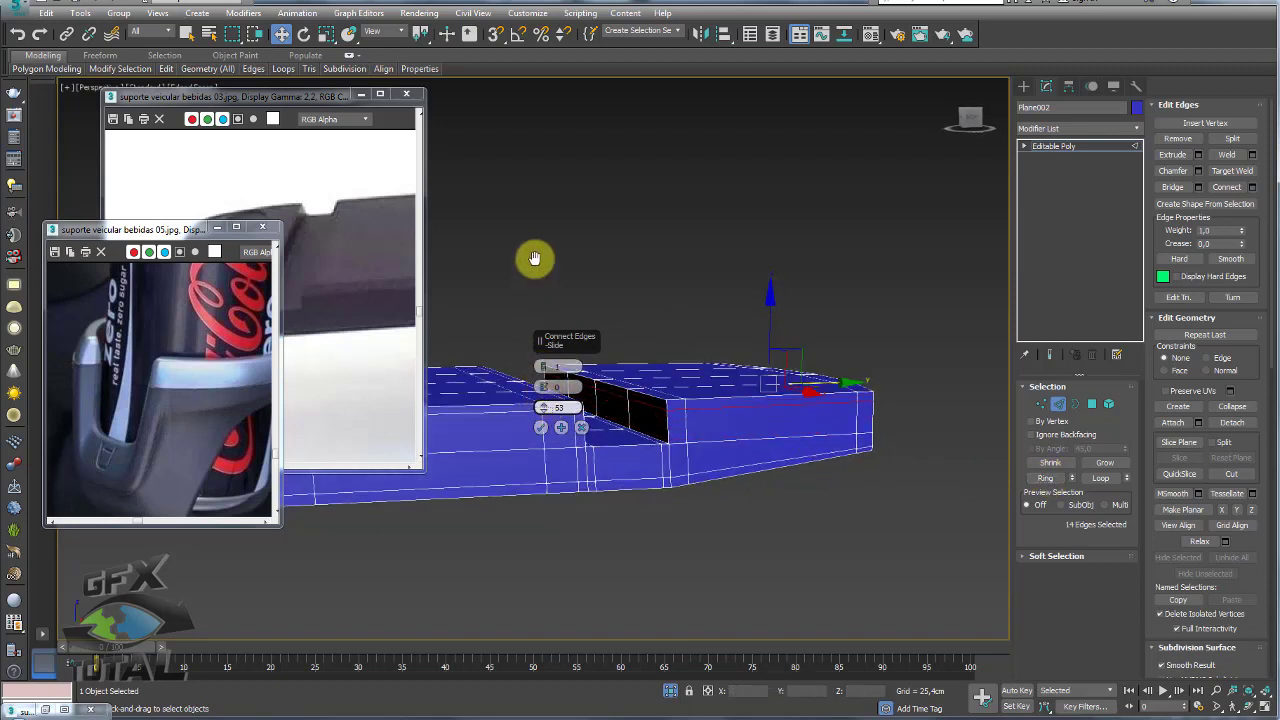
left_click(540, 427)
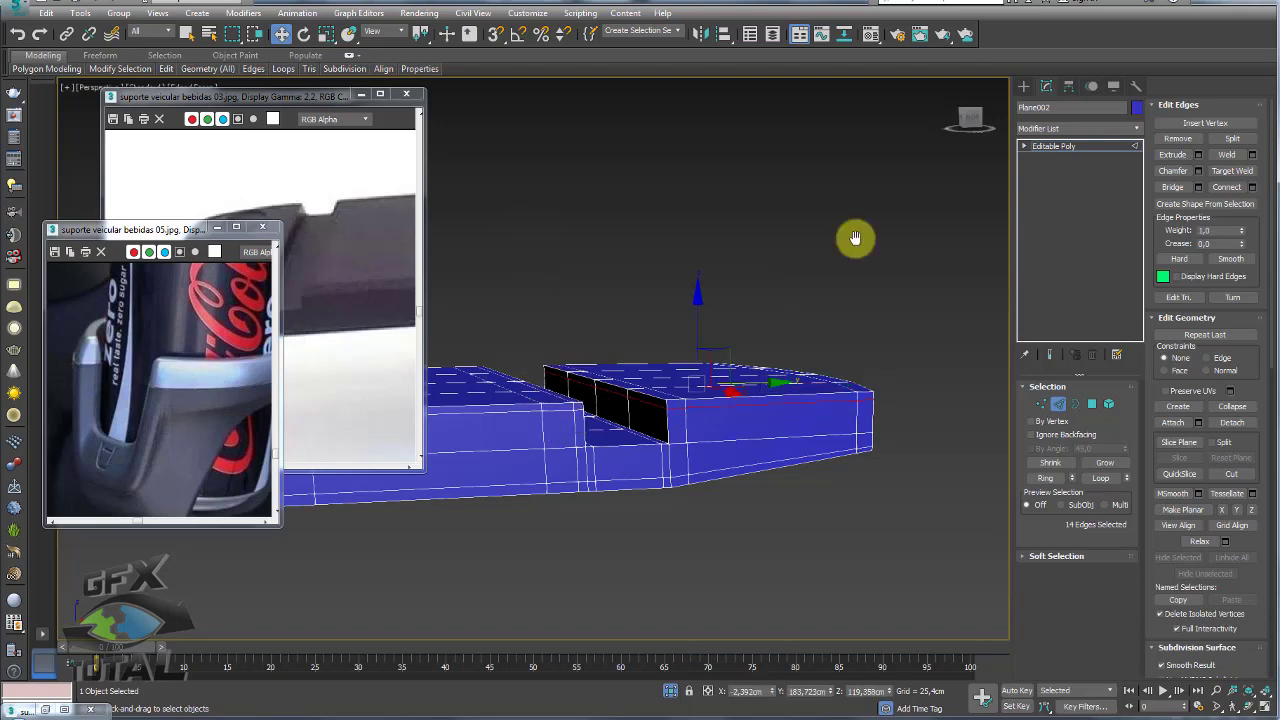
Leave edge level and apply TurboSmooth (Ctrl+T) to the whole cup holder.
left_click(1055, 147)
scroll(722, 220, "down", 5)
mouse_move(766, 294)
middle_mouse_down("alt")
mouse_move(806, 394)
mouse_move(831, 369)
middle_mouse_up("alt")
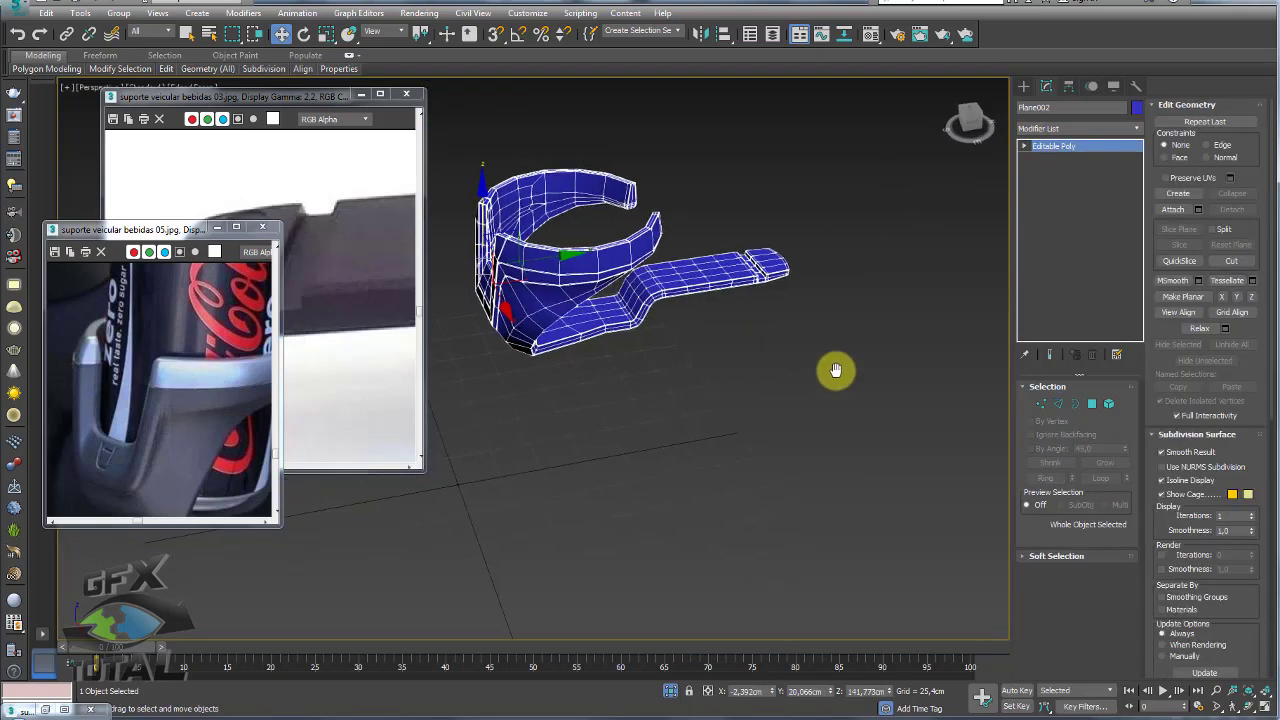
key("ctrl+t")
Set TurboSmooth to isoline display with 3 iterations and inspect the smoothed holder.
left_click(1070, 448)
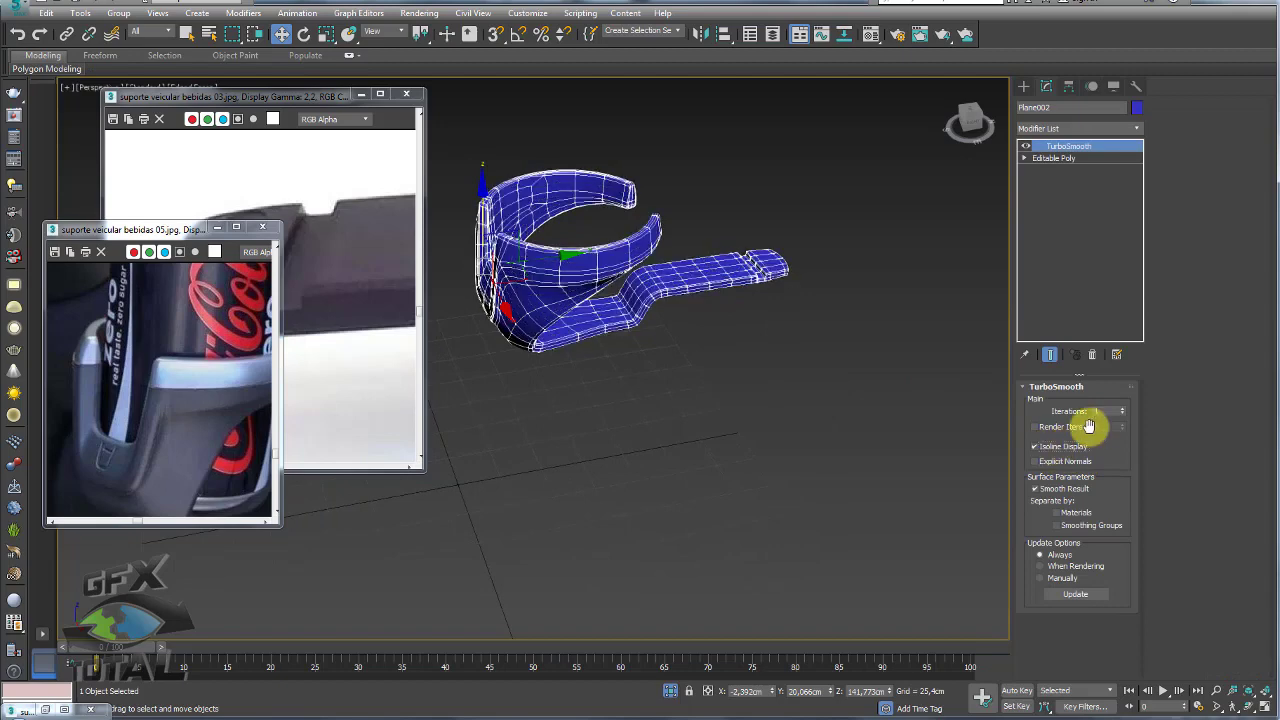
left_click(1122, 408)
left_click(1122, 408)
mouse_move(763, 377)
middle_mouse_down("alt")
mouse_move(651, 400)
mouse_move(765, 387)
middle_mouse_up("alt")
scroll(765, 386, "up", 3)
scroll(763, 431, "up", 3)
scroll(763, 437, "down", 3)
mouse_move(763, 437)
middle_mouse_down("alt")
mouse_move(811, 460)
mouse_move(775, 600)
mouse_move(643, 503)
mouse_move(571, 426)
mouse_move(609, 443)
mouse_move(579, 440)
mouse_move(640, 489)
middle_mouse_up("alt")
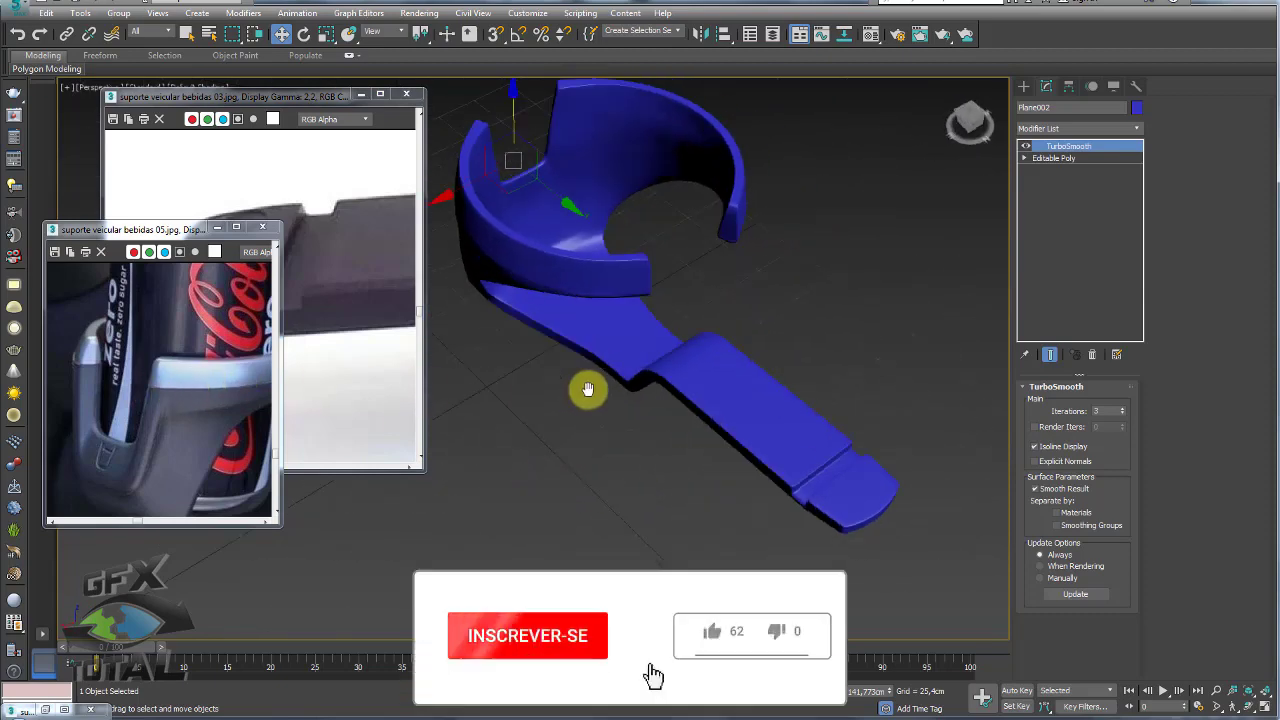
middle_click_drag(586, 389, 751, 354, "alt")
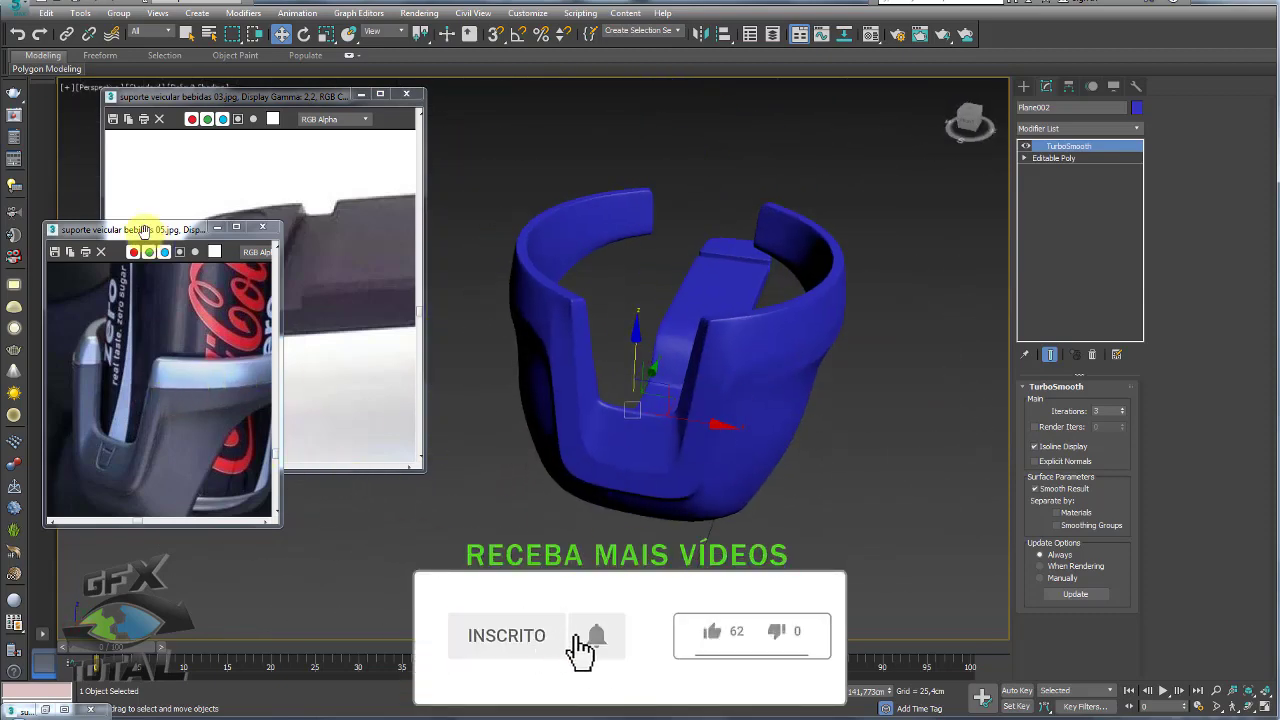
Place the 05.jpg can photo over 03.jpg and enlarge it to show the whole can.
left_click_drag(141, 231, 200, 97)
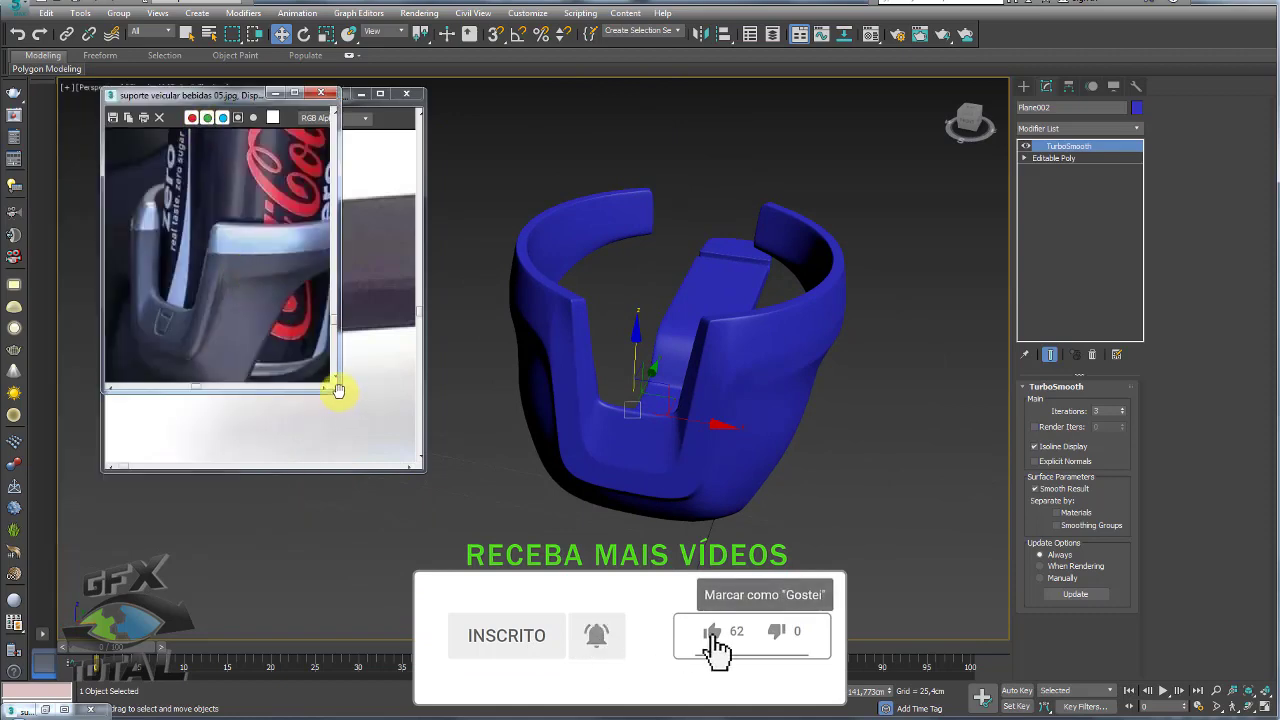
left_click_drag(338, 388, 426, 478)
scroll(185, 399, "up", 2)
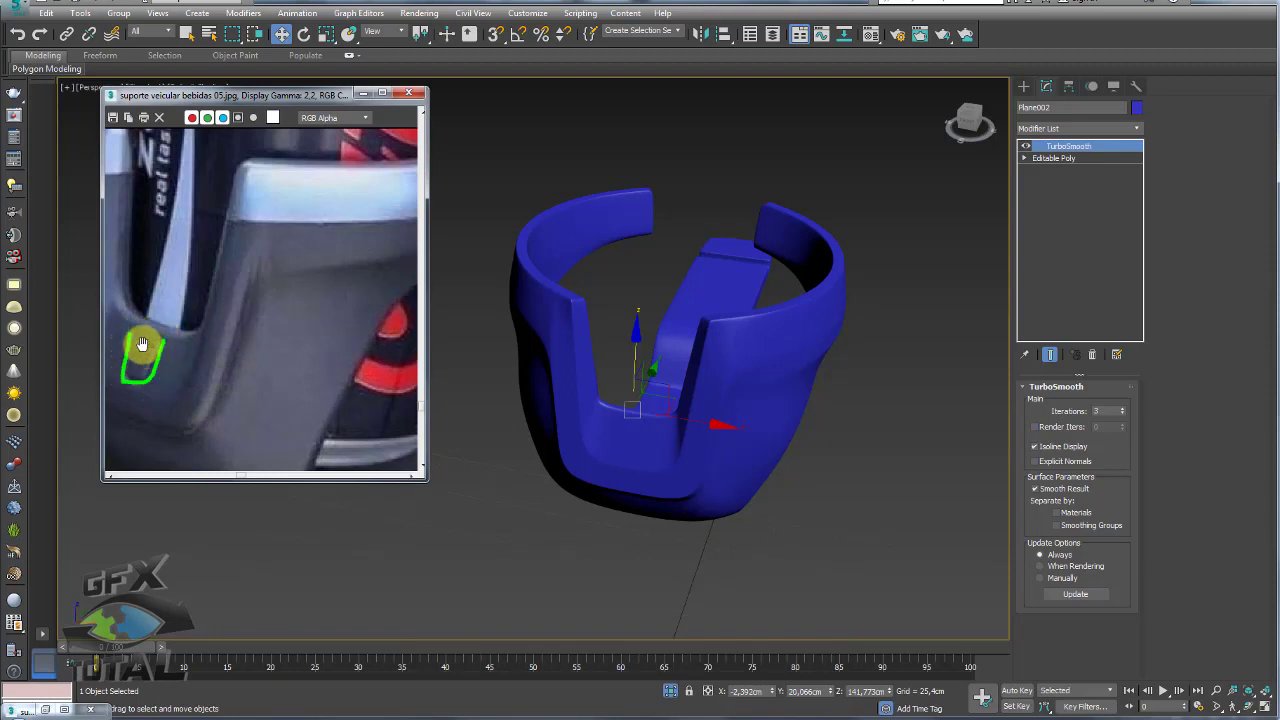
scroll(594, 366, "down", 5)
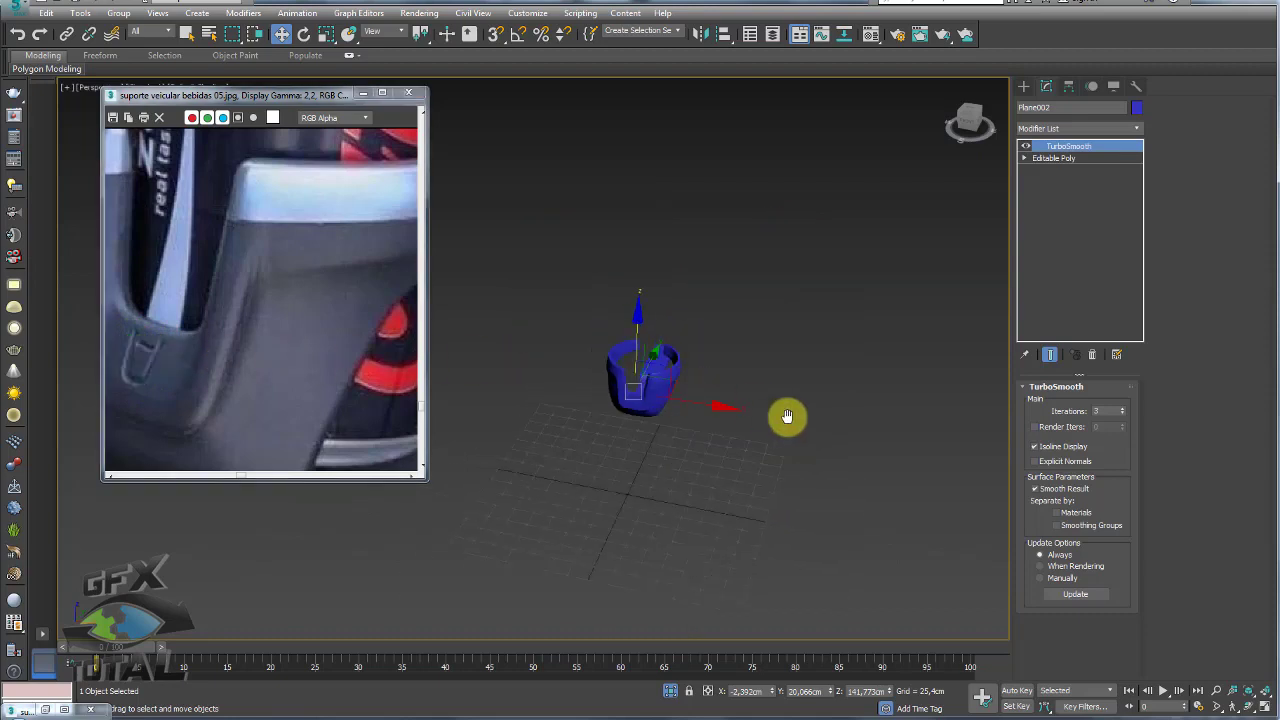
middle_click_drag(789, 417, 600, 397, "alt")
scroll(696, 387, "up", 8)
middle_click_drag(696, 387, 560, 400, "alt")
scroll(277, 360, "down", 3)
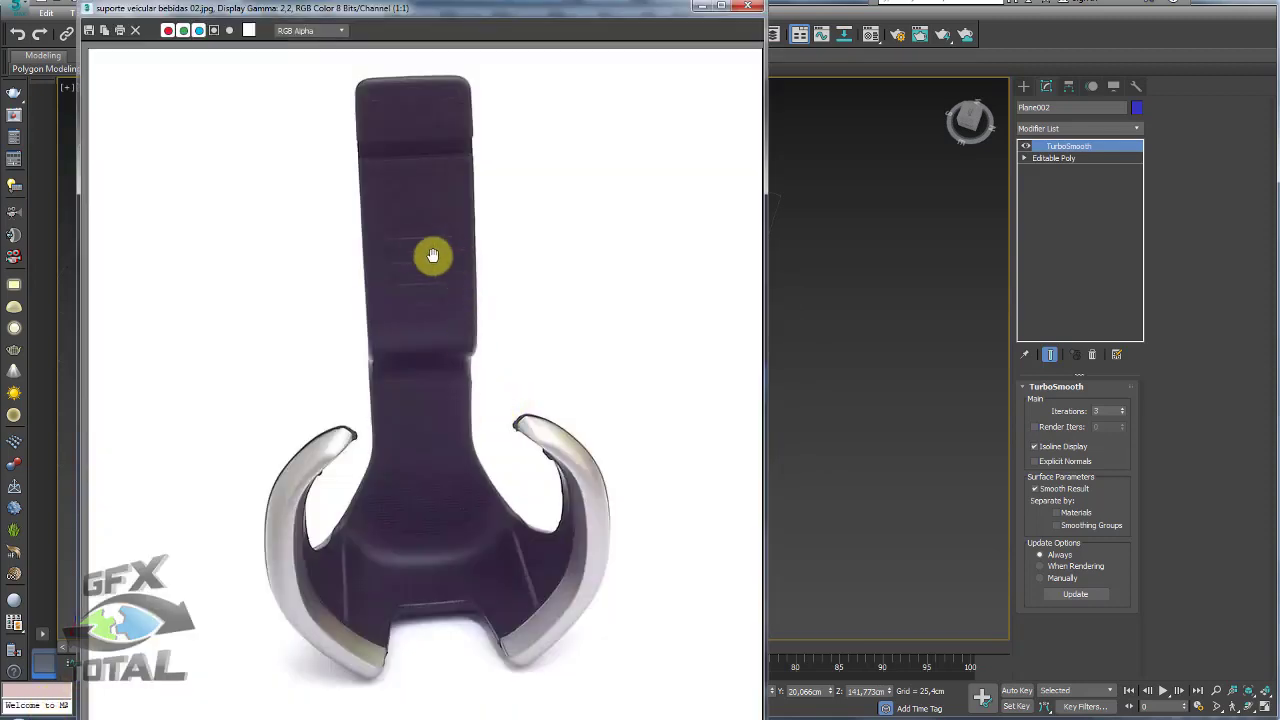
Mark the arrow and ridges on the tab reference photo, then minimize it.
mouse_move(383, 234)
left_mouse_down()
mouse_move(449, 234)
mouse_move(397, 259)
left_mouse_up()
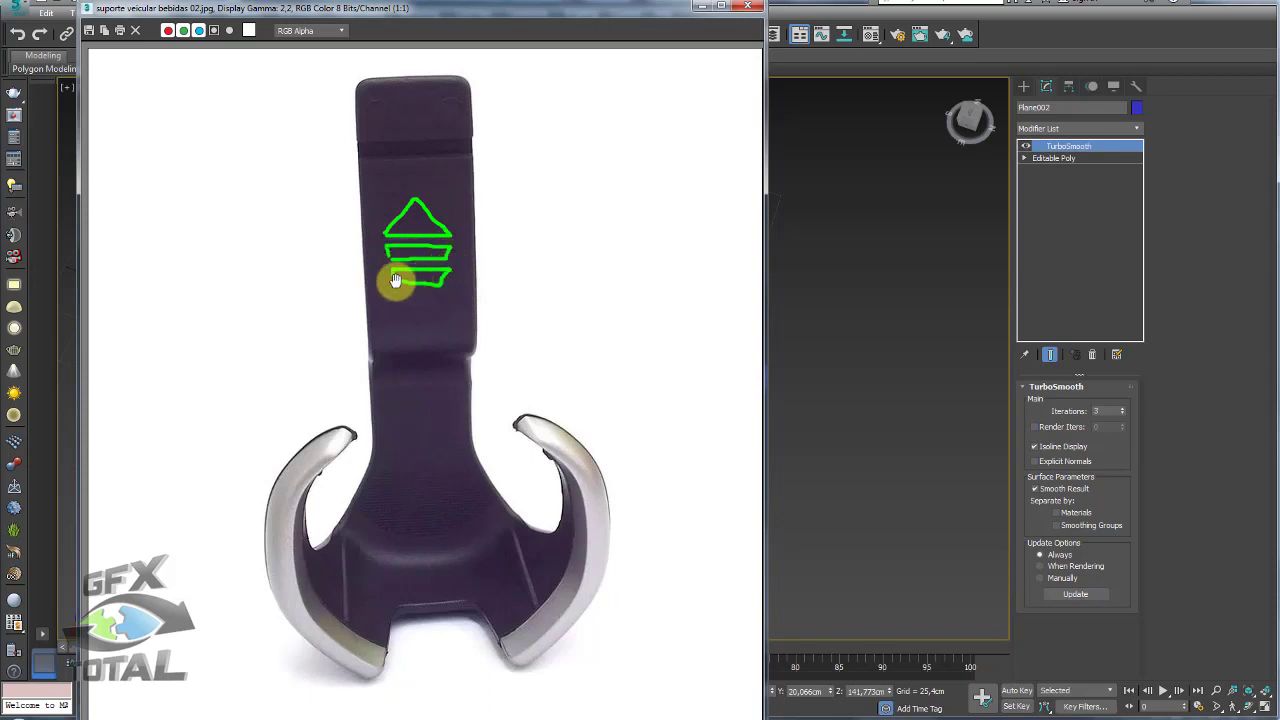
mouse_move(405, 308)
left_mouse_down()
mouse_move(442, 291)
mouse_move(398, 306)
left_mouse_up()
left_click_drag(391, 110, 385, 99)
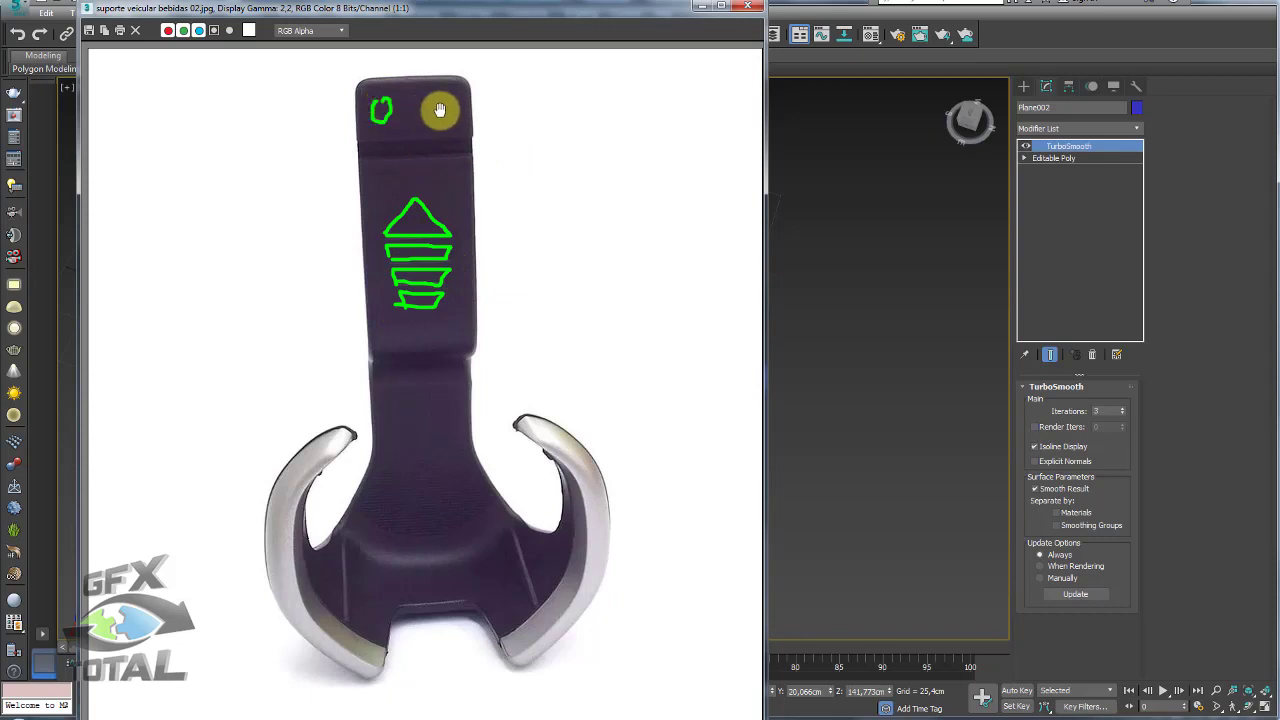
left_click(698, 6)
Drop to Editable Poly below TurboSmooth and minimize the remaining reference images.
scroll(755, 337, "up", 2)
scroll(760, 337, "up", 3)
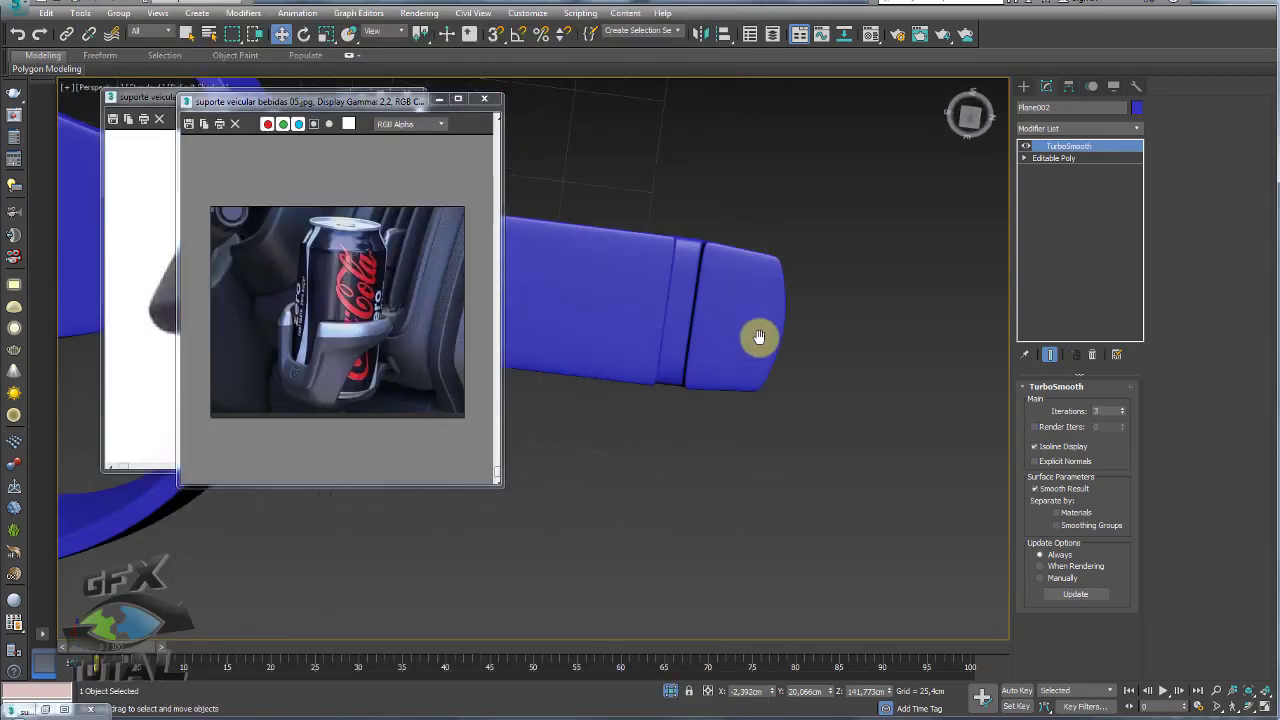
left_click(1041, 160)
middle_click_drag(786, 291, 754, 234, "alt")
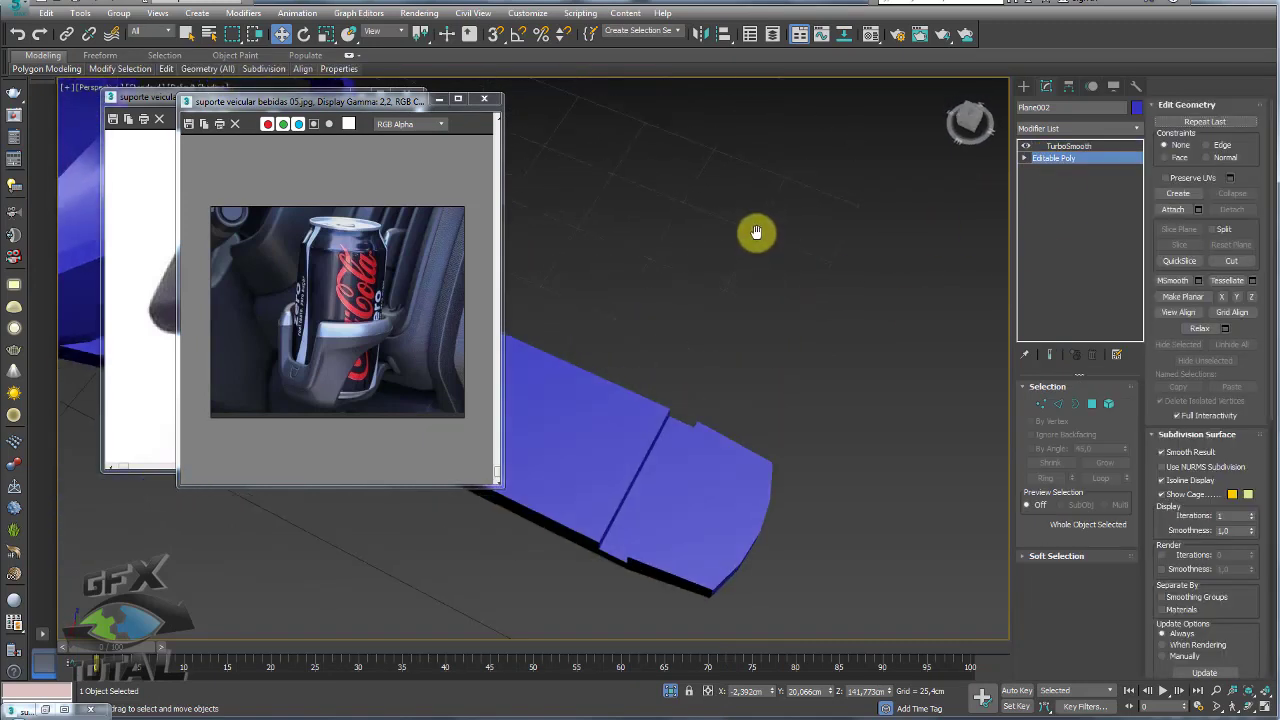
middle_click_drag(697, 320, 462, 84, "alt")
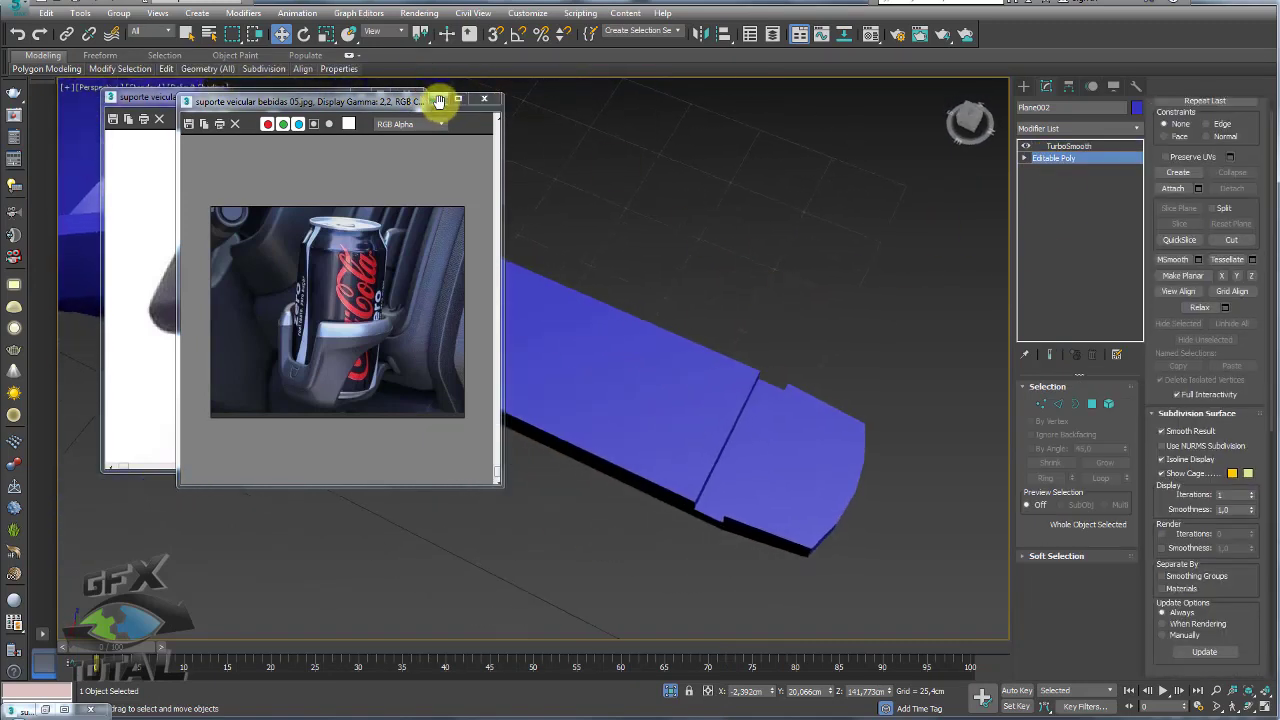
left_click(438, 101)
left_click(366, 97)
Zoom extents on the holder and turn on edged-faces display with F4.
key("z")
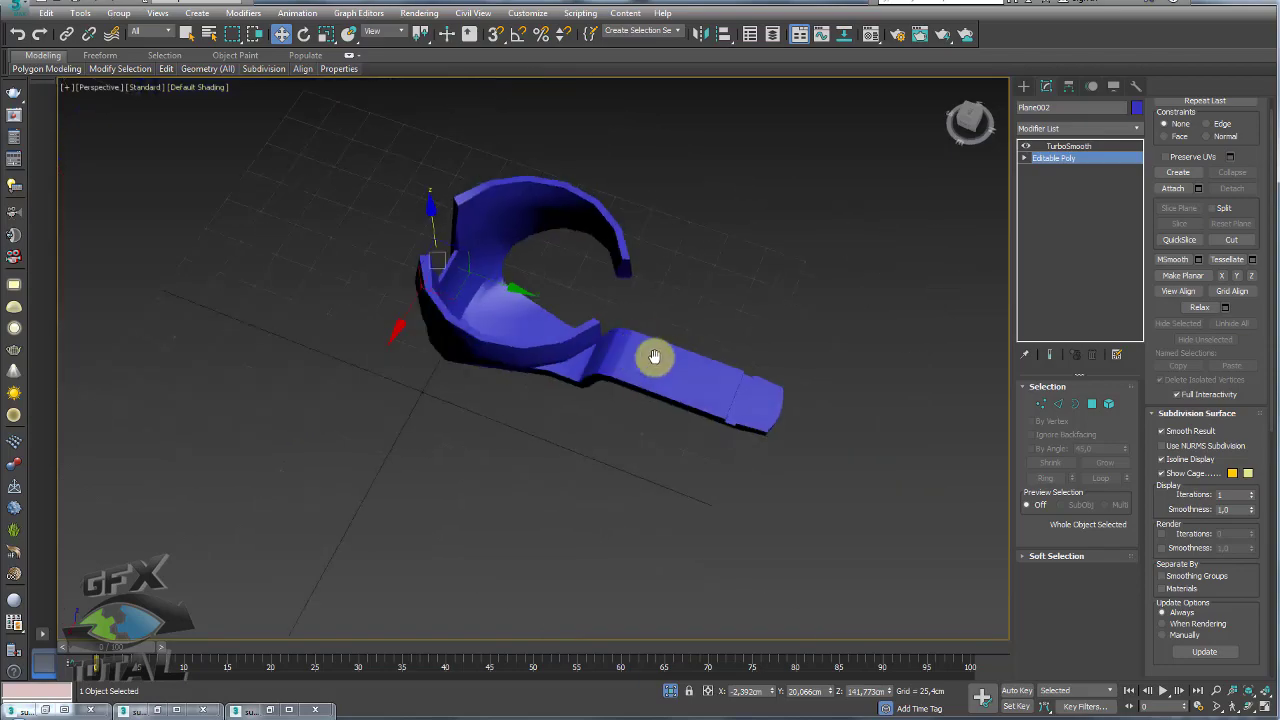
mouse_move(653, 357)
middle_mouse_down("alt")
mouse_move(706, 431)
mouse_move(566, 360)
mouse_move(426, 329)
middle_mouse_up("alt")
key("F4")
scroll(640, 277, "up", 3)
scroll(640, 279, "up", 3)
middle_click_drag(640, 280, 617, 249, "alt")
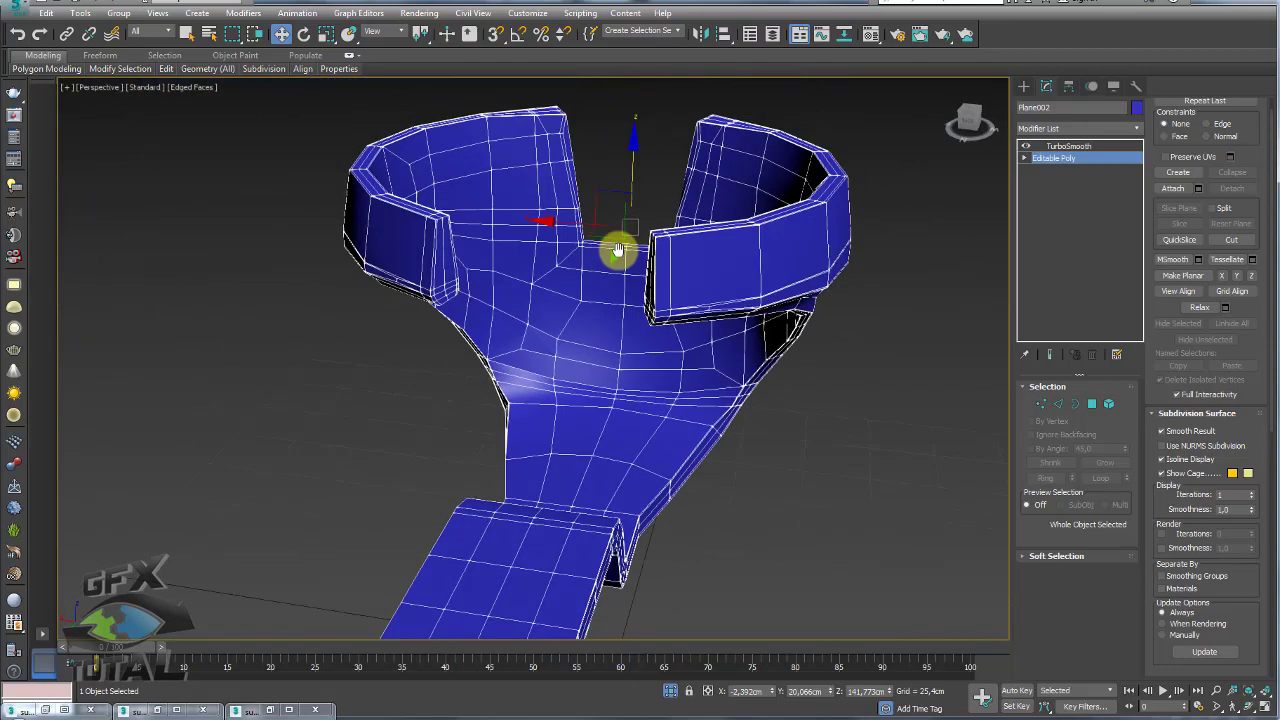
With Edge constraints, raise the two middle base edges about 2.18 cm in Z.
left_click(1058, 403)
left_click(600, 355)
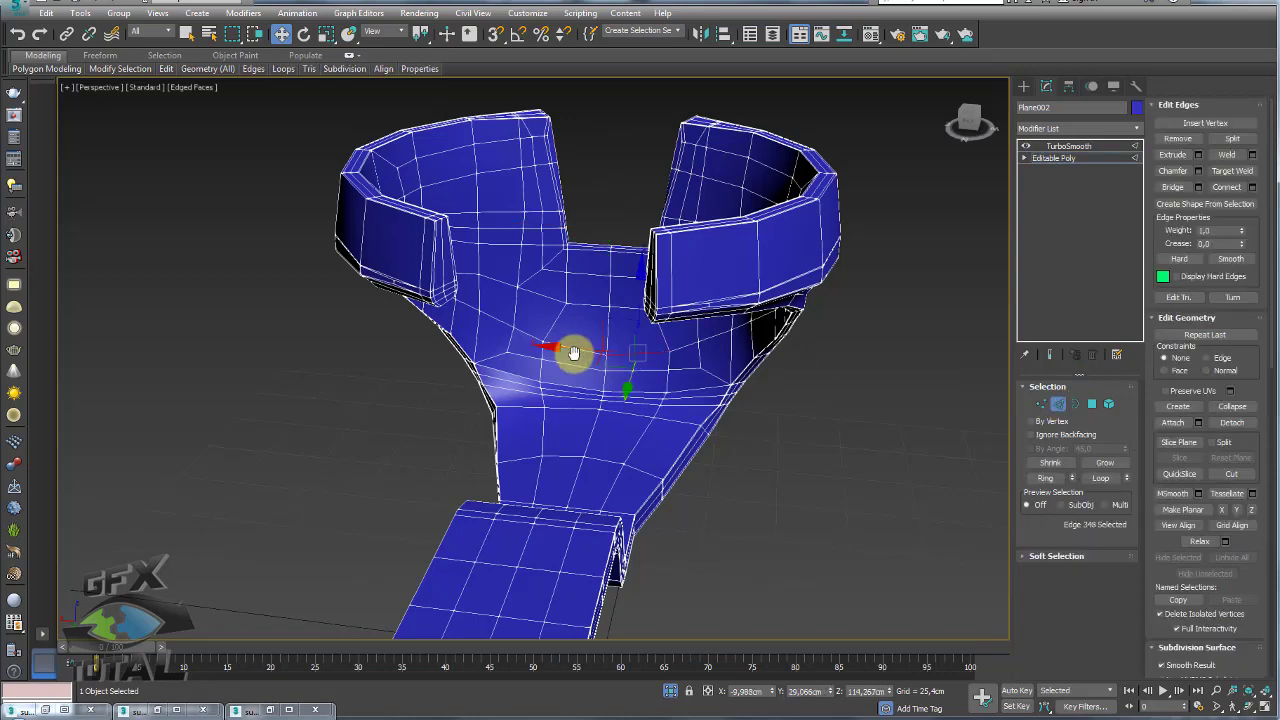
middle_click_drag(623, 354, 634, 323, "alt")
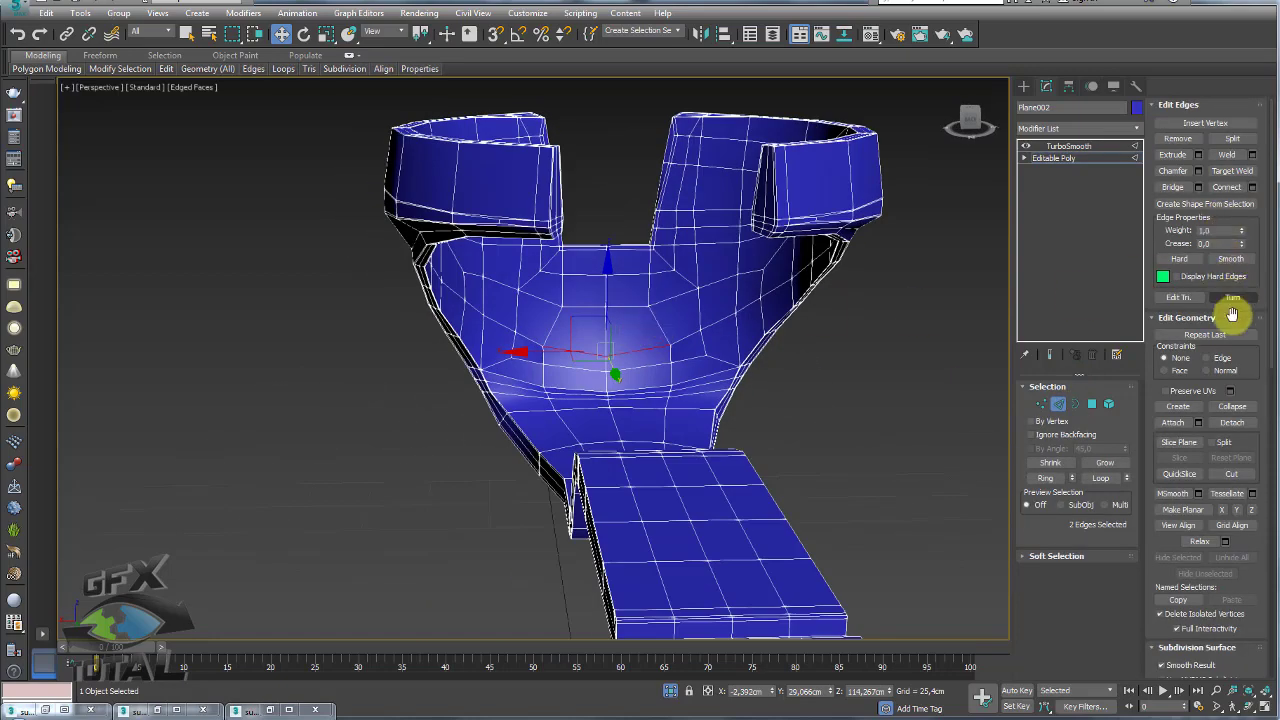
left_click(1206, 357)
scroll(600, 310, "up", 3)
left_click_drag(594, 300, 601, 280)
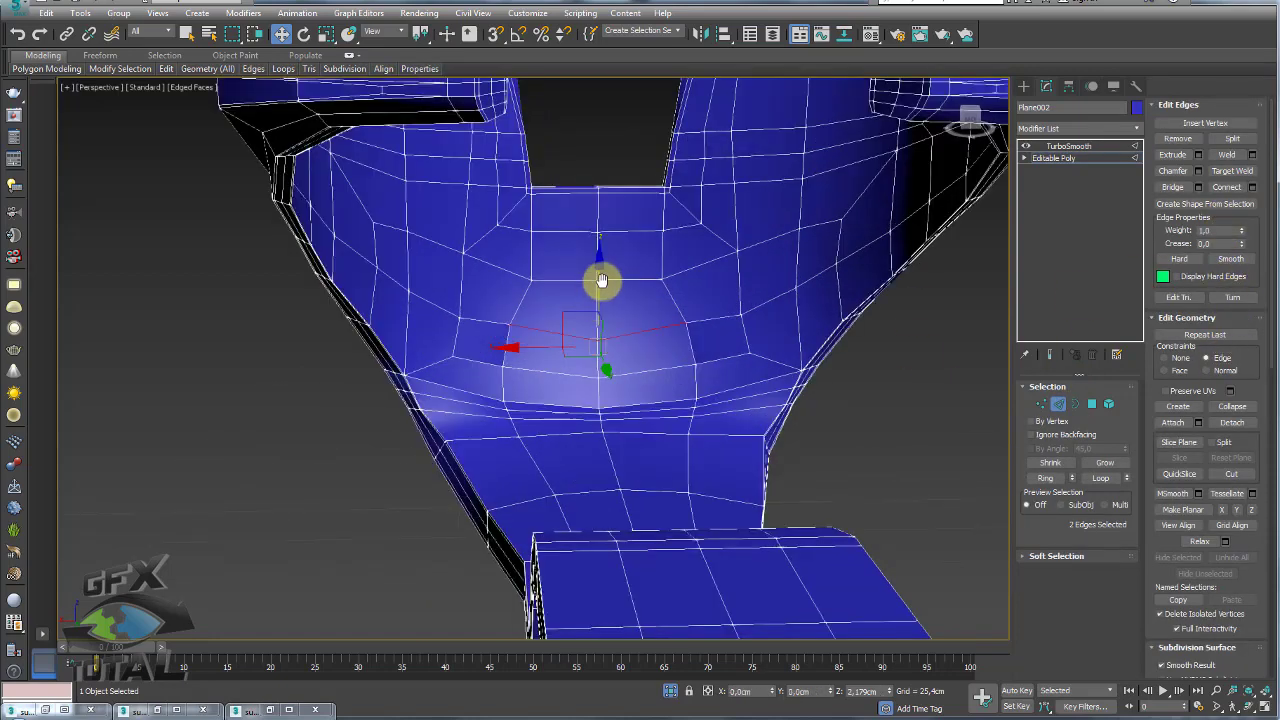
Select vertices in the middle of the base and check the result from the side.
left_click(1041, 403, "ctrl")
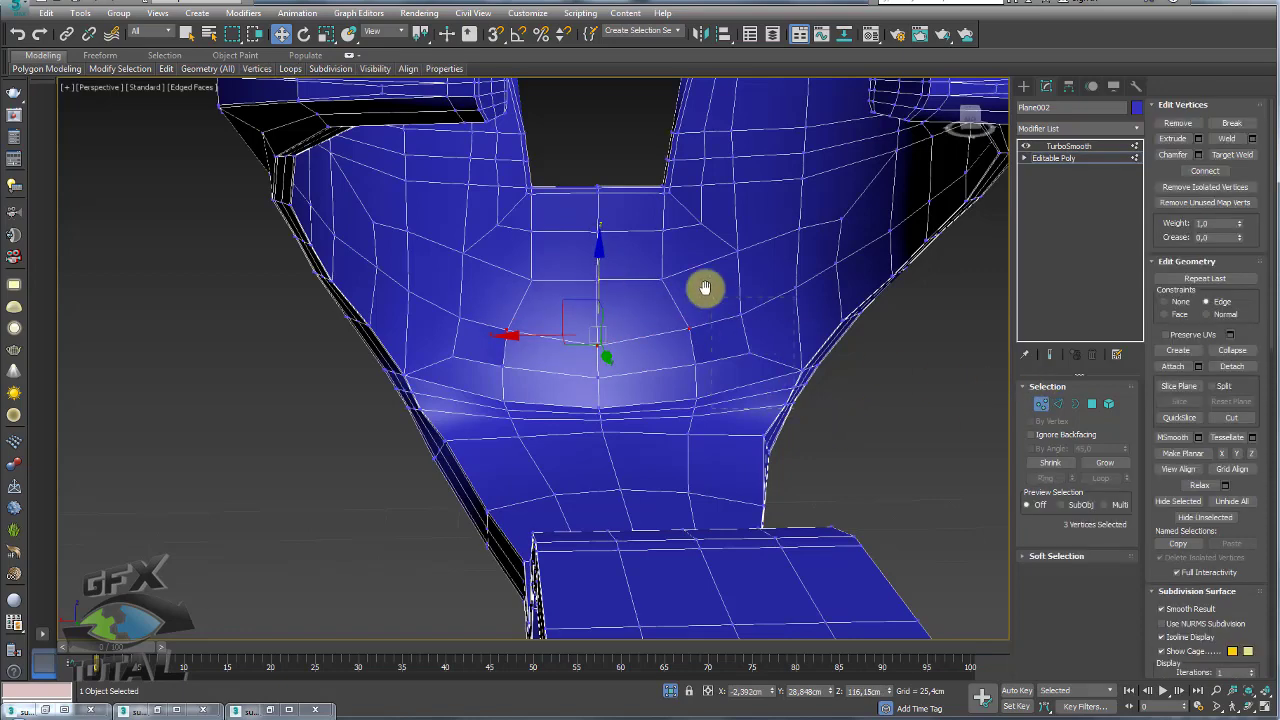
left_click(643, 340)
left_click(598, 347)
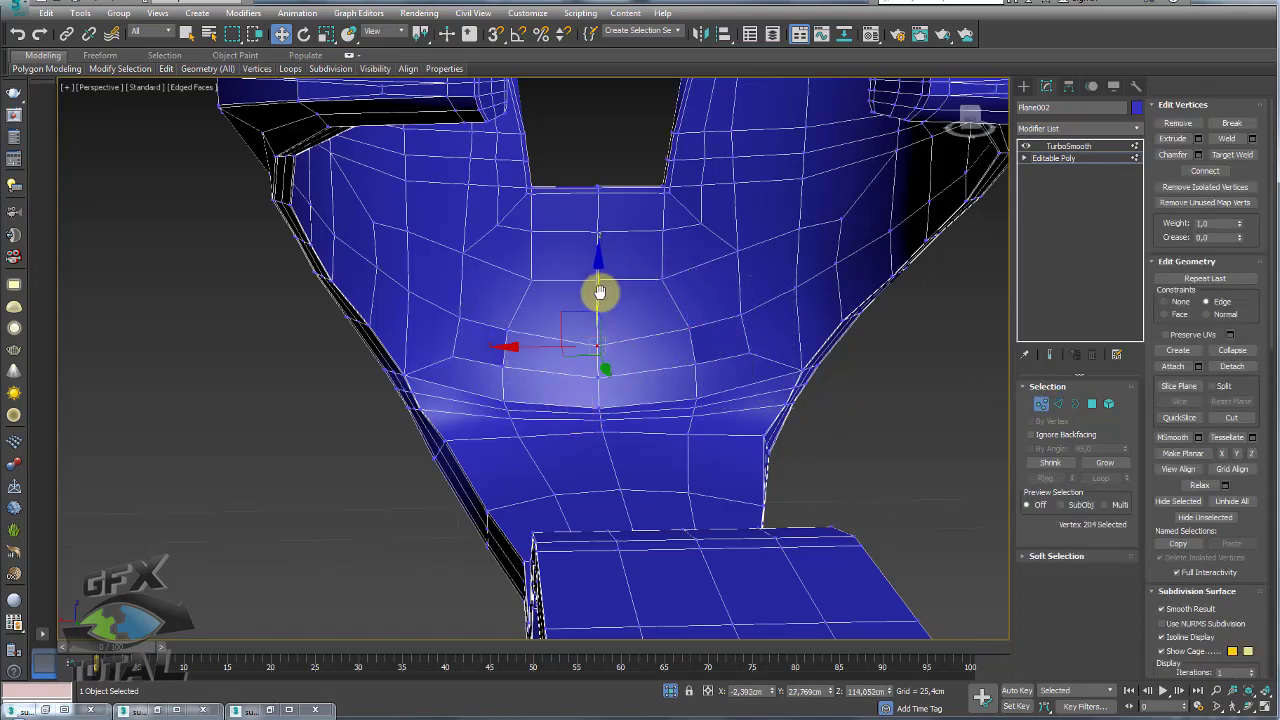
mouse_move(626, 363)
middle_mouse_down("alt")
mouse_move(623, 423)
mouse_move(603, 436)
middle_mouse_up("alt")
scroll(614, 349, "down", 3)
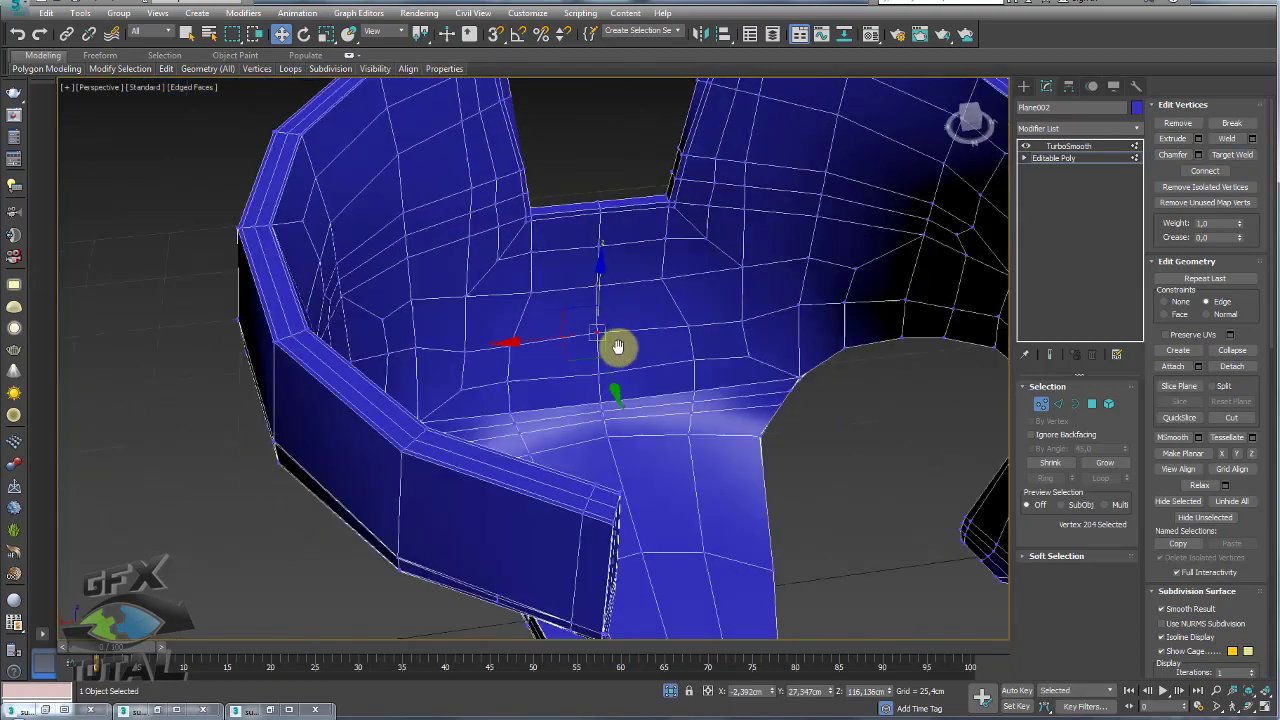
scroll(609, 337, "down", 5)
mouse_move(609, 337)
middle_mouse_down("alt")
mouse_move(623, 449)
mouse_move(800, 330)
middle_mouse_up("alt")
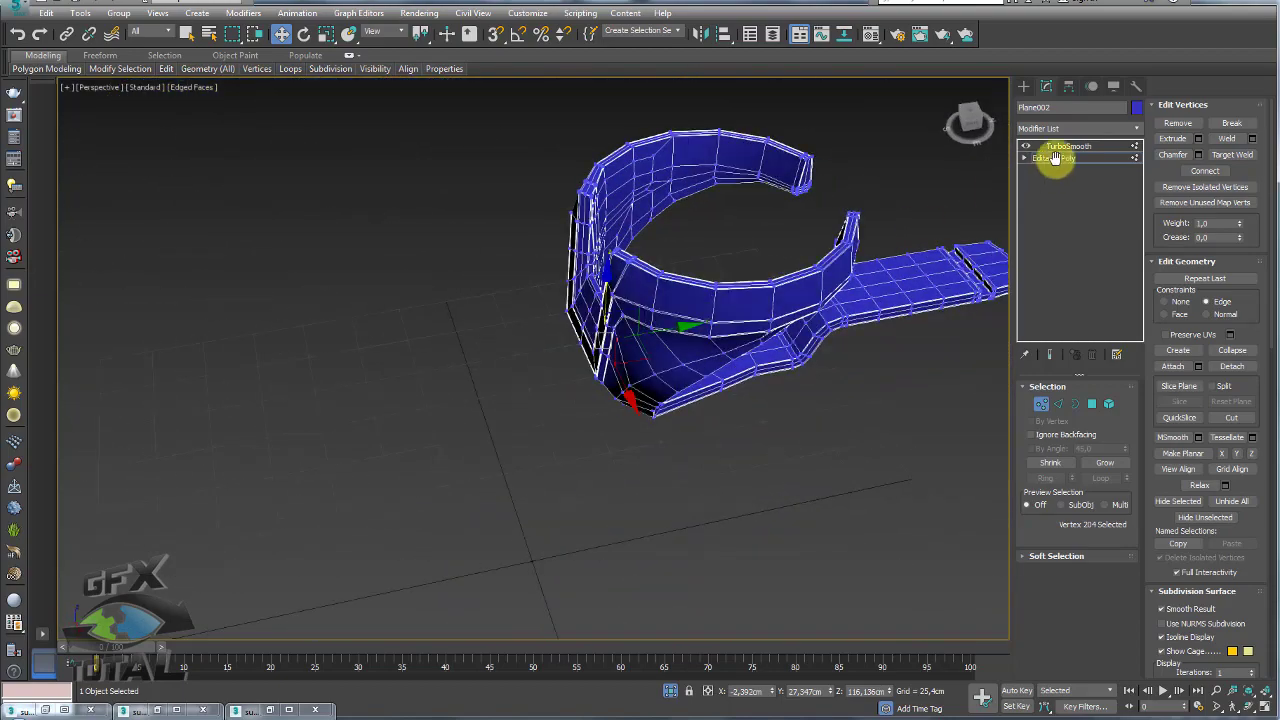
Exit vertex level and return to the TurboSmooth level of the stack.
left_click(1055, 158)
left_click(1066, 146)
middle_click_drag(871, 237, 777, 259, "alt")
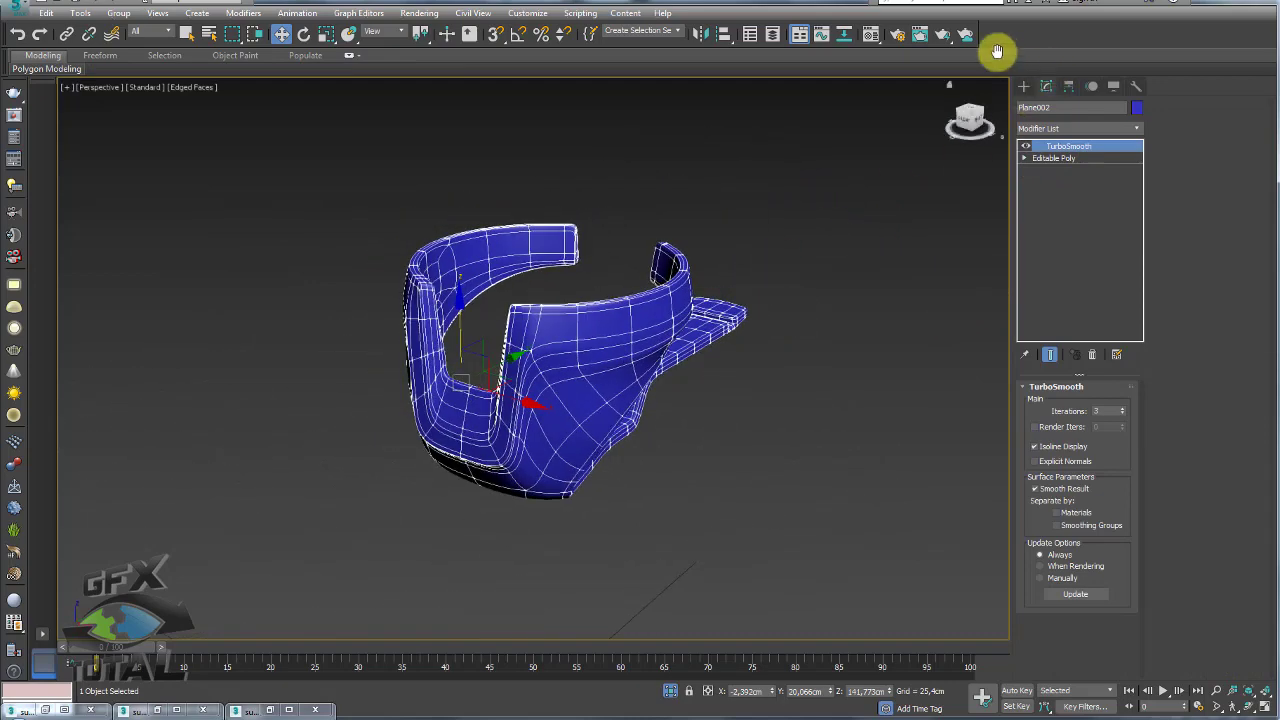
Assign the green sample material to the holder and set its object colour to black.
left_click(866, 35)
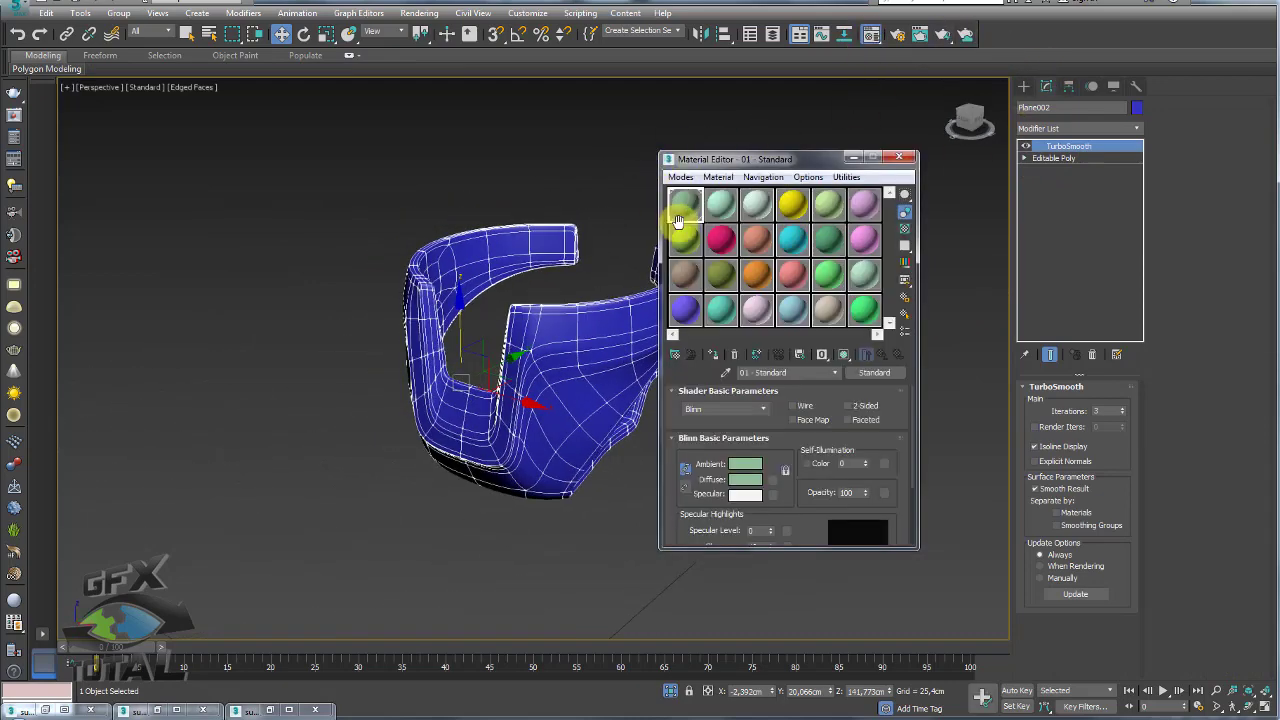
left_click(713, 354)
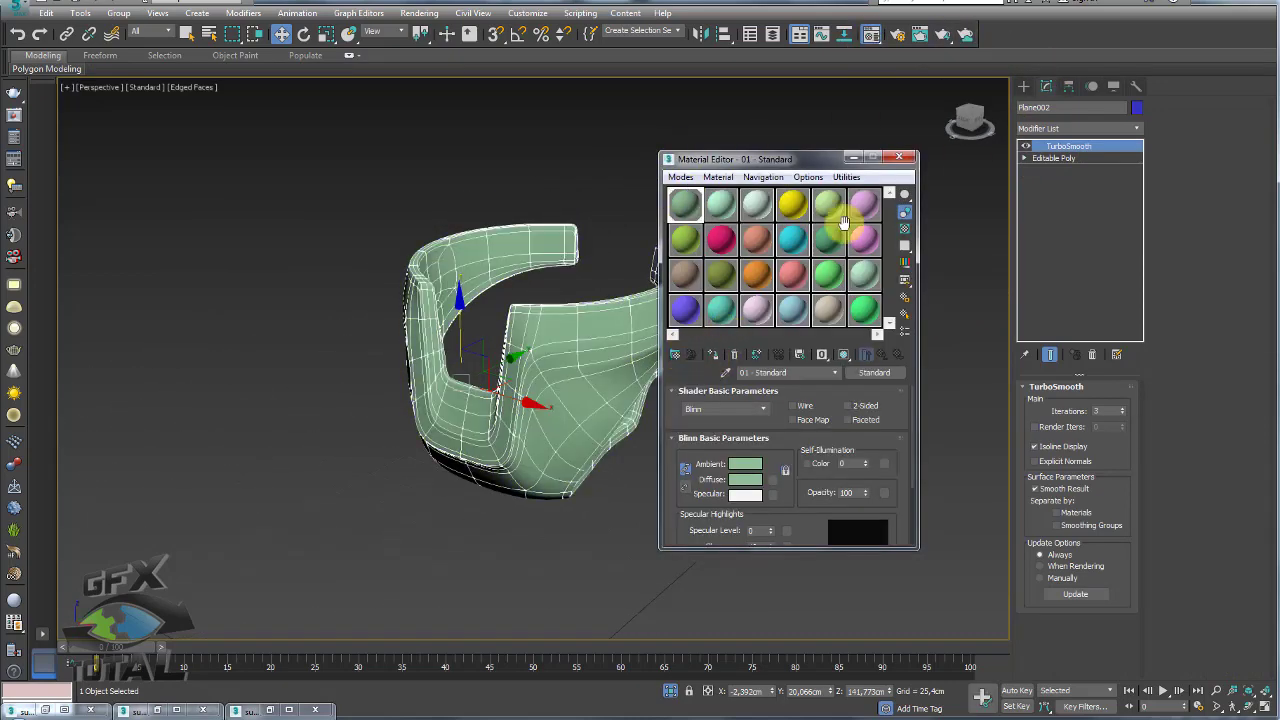
left_click(905, 158)
left_click(1136, 107)
left_click(876, 318)
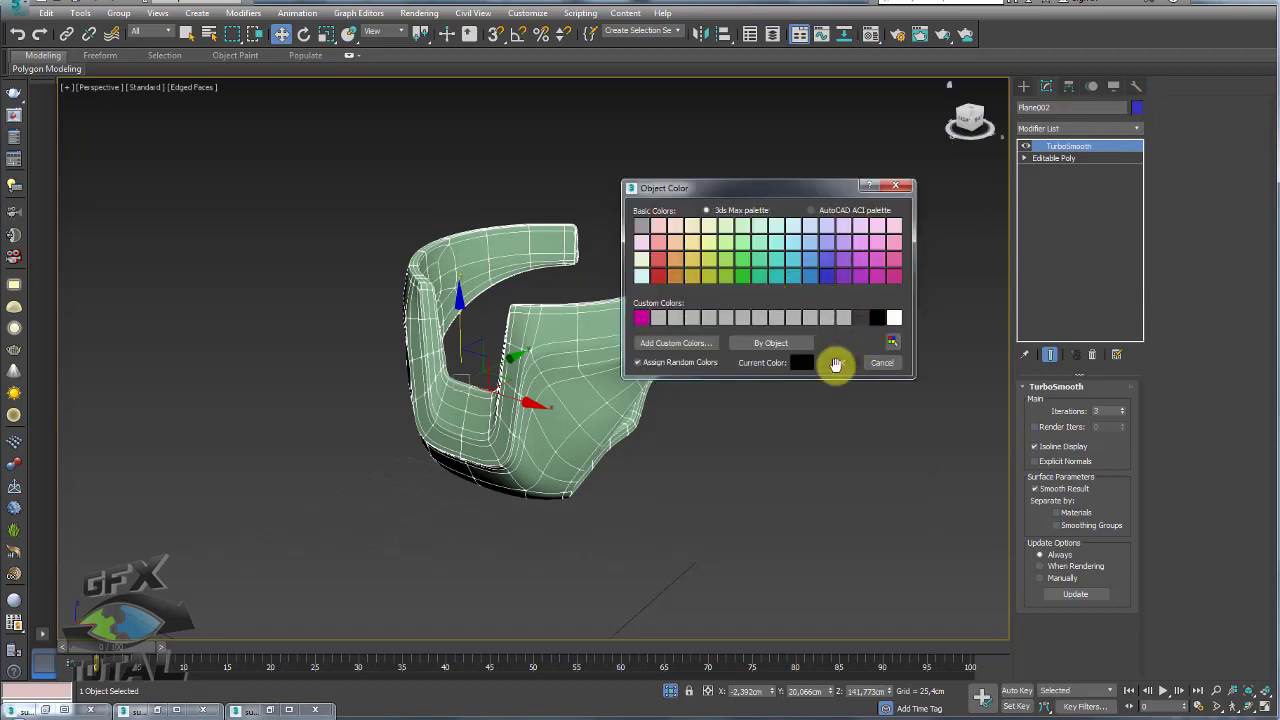
left_click(836, 362)
Orbit to a low, close view showing the soda can seated in the holder.
middle_click_drag(766, 386, 674, 566, "alt")
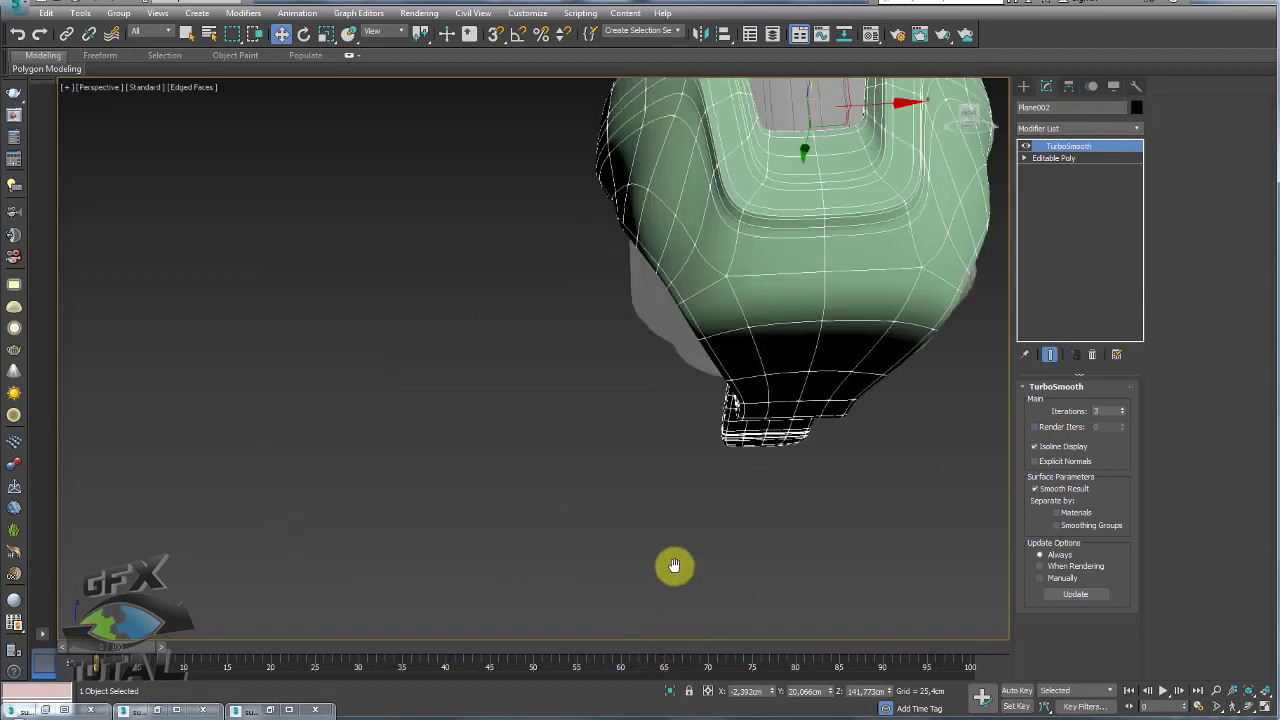
scroll(674, 566, "down", 5)
mouse_move(674, 506)
middle_mouse_down("alt")
mouse_move(714, 437)
mouse_move(660, 351)
middle_mouse_up("alt")
left_click(677, 394)
scroll(703, 414, "up", 3)
left_click(909, 443)
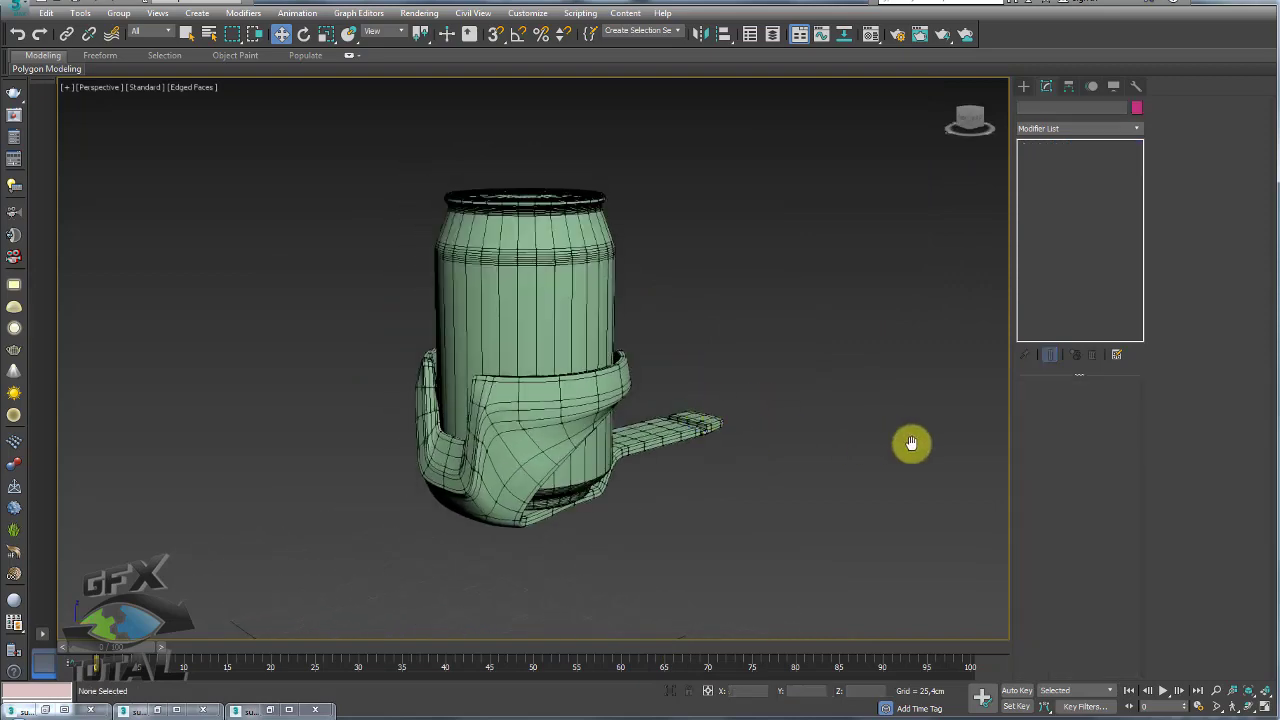